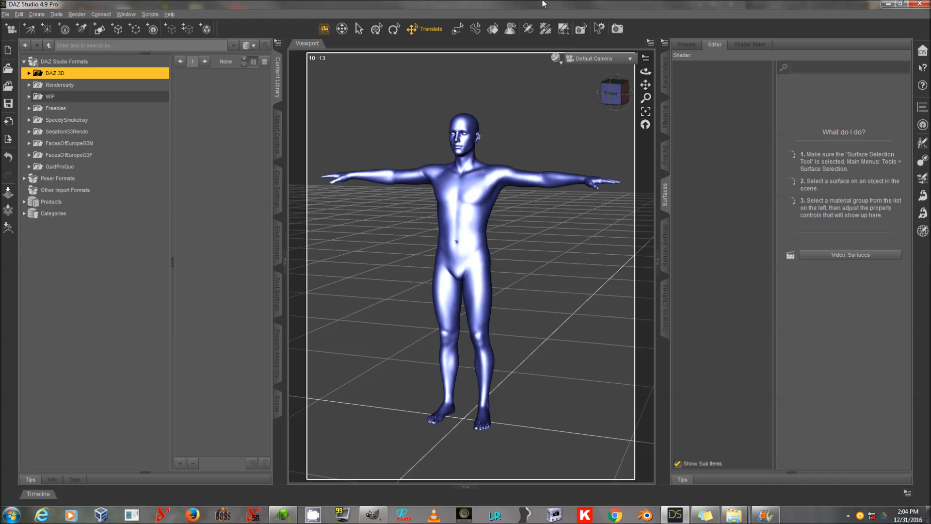
# Select the Genesis 3 Male figure in the scene.
pyautogui.click(286, 519)
pyautogui.click(285, 519)
pyautogui.click(278, 403)
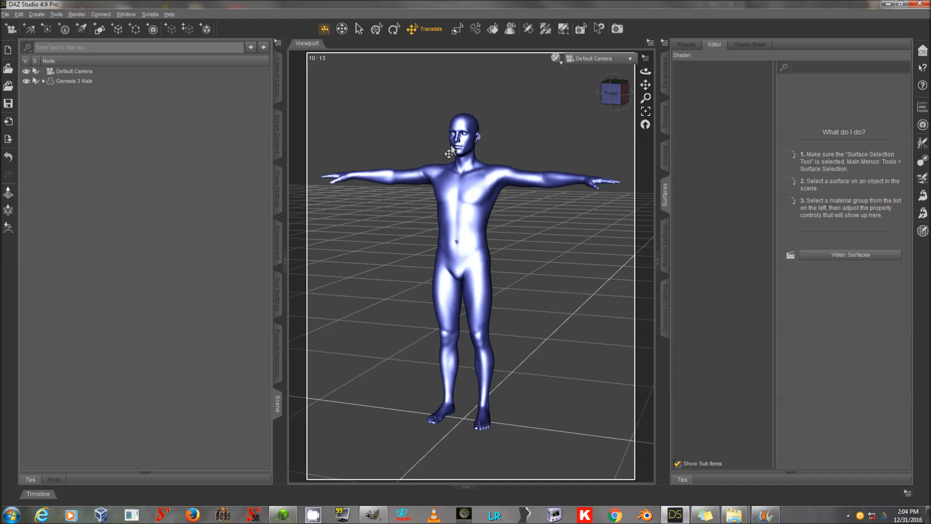
pyautogui.click(133, 80)
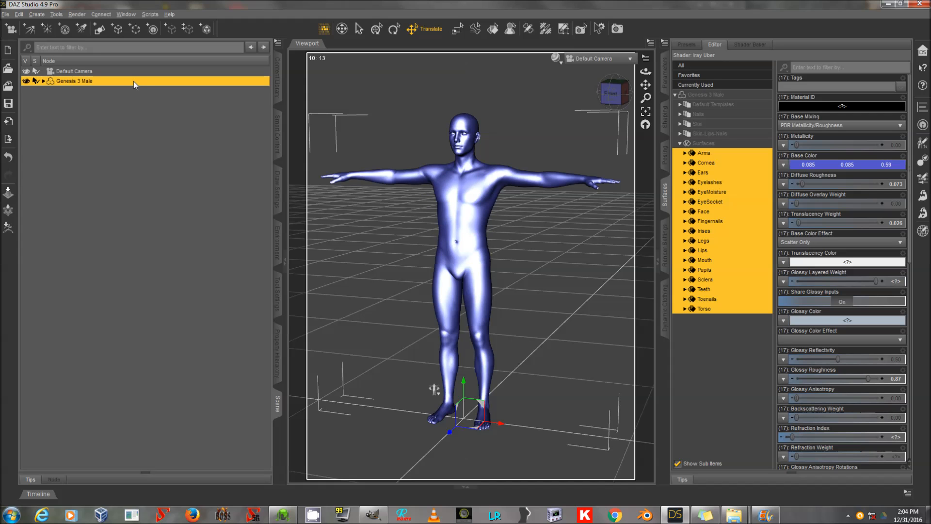
# Open the DAZ 3D > Shader Presets > Iray > DAZ Uber folder in the content library.
pyautogui.click(278, 77)
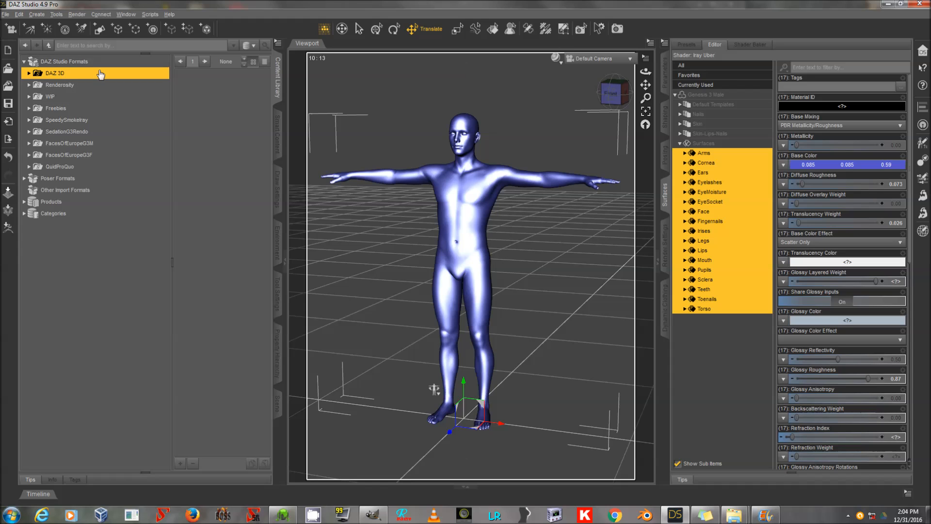
pyautogui.doubleClick(74, 76)
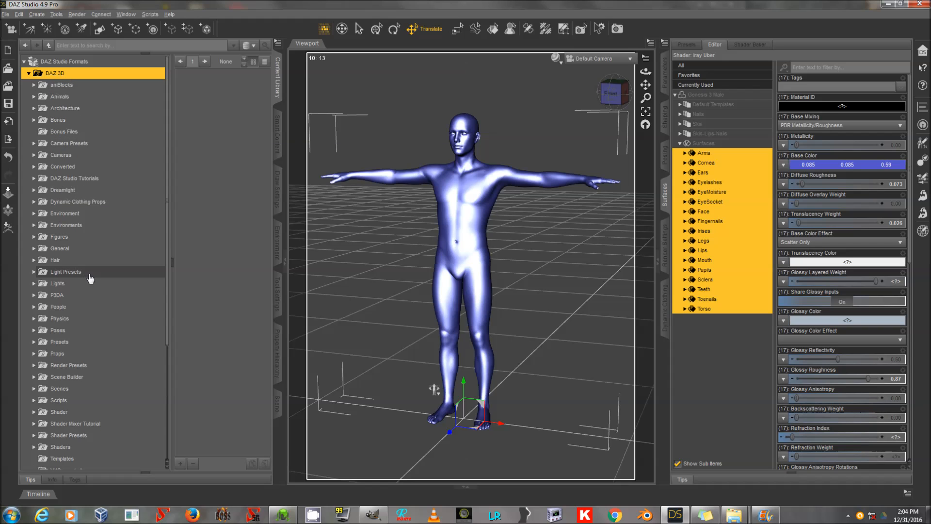
pyautogui.scroll(-3, 94, 281)
pyautogui.doubleClick(73, 334)
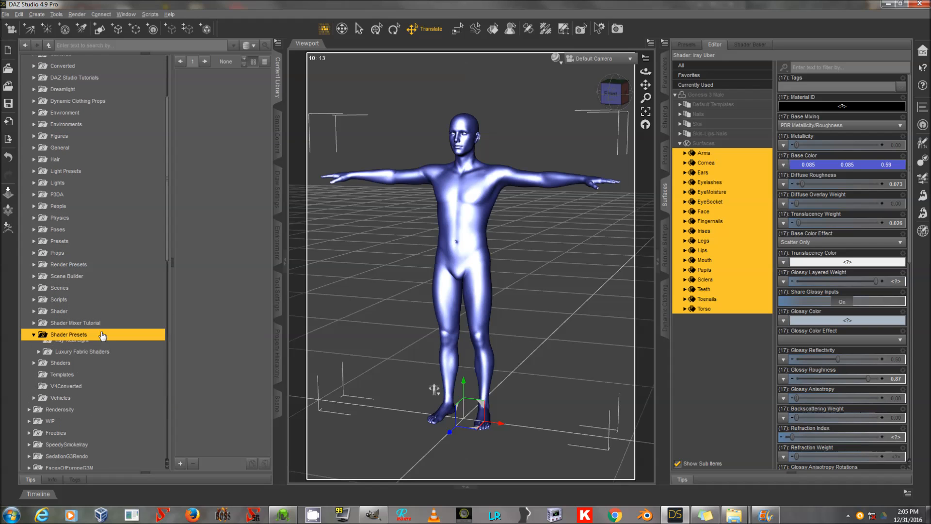
pyautogui.scroll(-10, 77, 269)
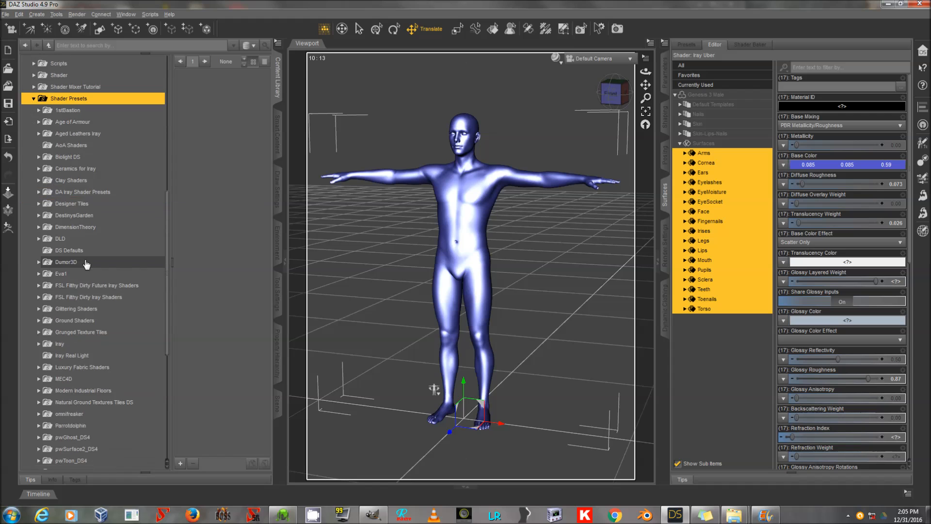
pyautogui.scroll(-3, 88, 263)
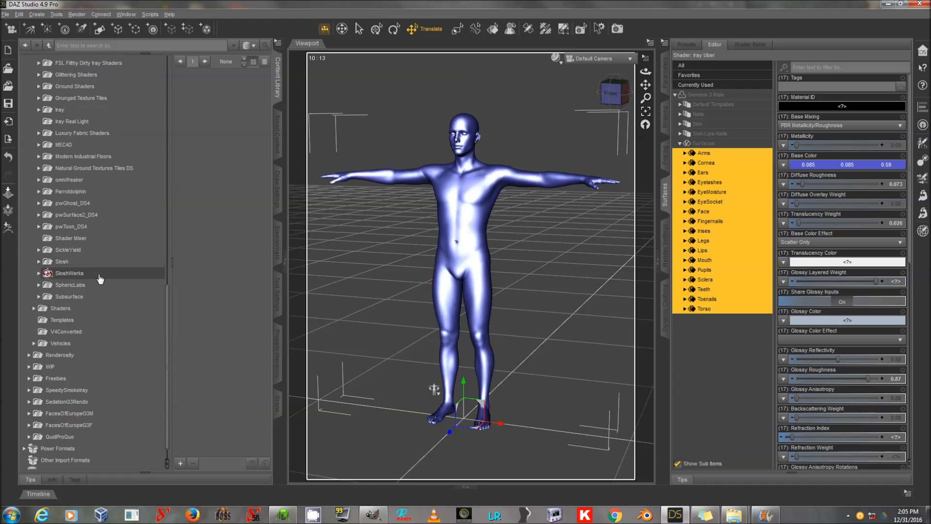
pyautogui.scroll(2, 136, 224)
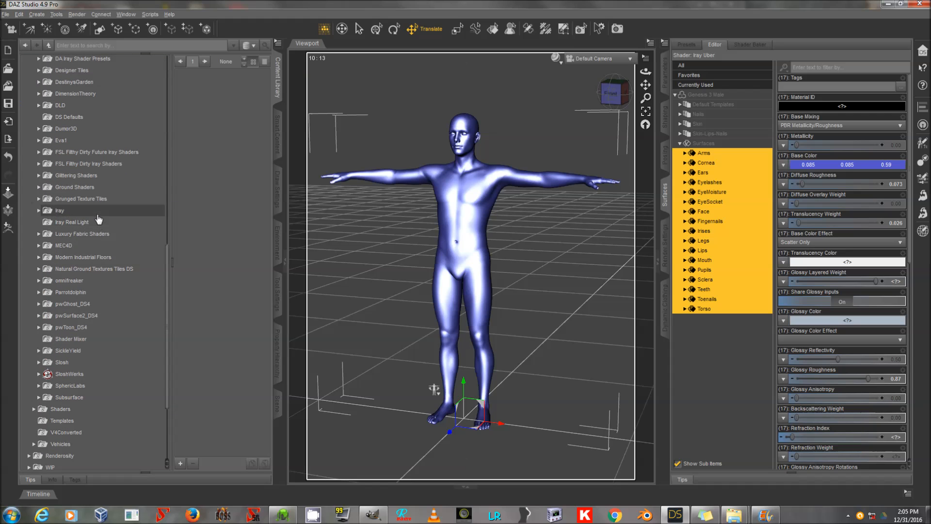
pyautogui.doubleClick(90, 210)
pyautogui.click(101, 223)
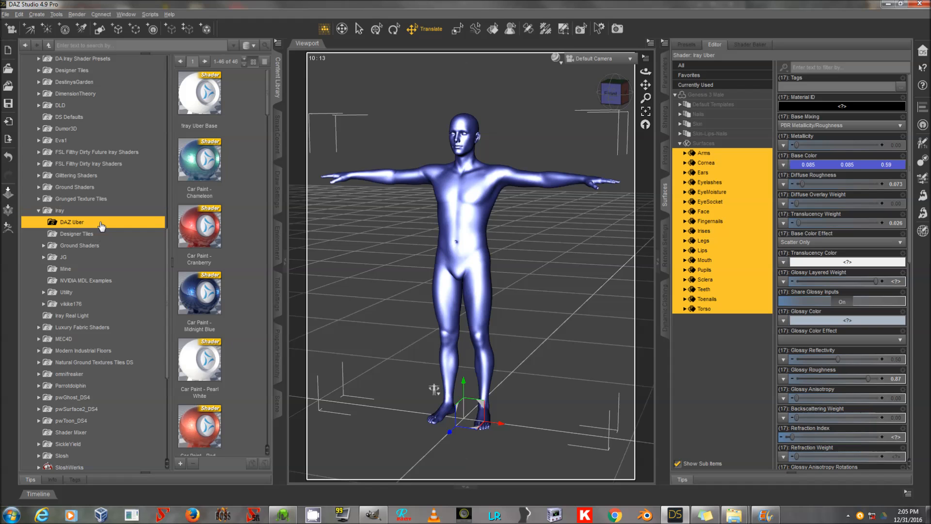
# Apply the Rubber - Shiny preset and then the Plastic - Smooth preset to the figure's surfaces.
pyautogui.scroll(-6, 237, 170)
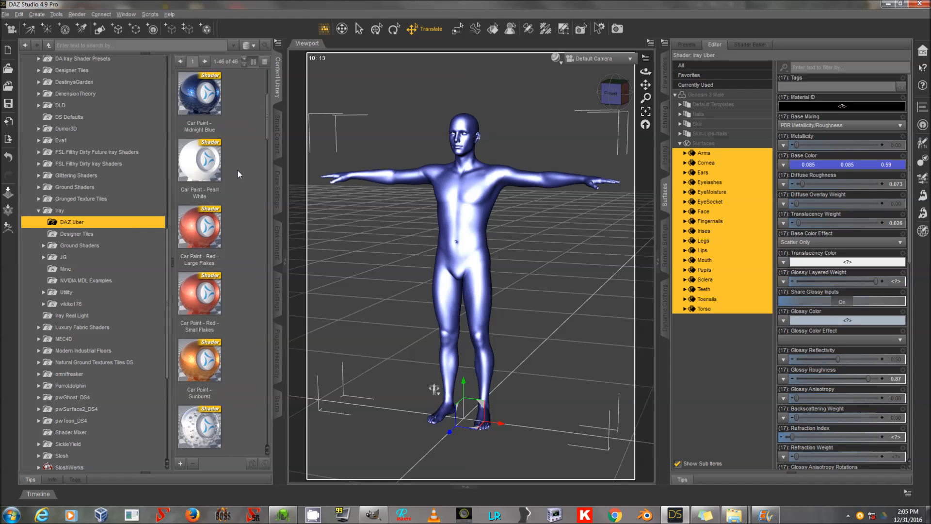
pyautogui.scroll(-10, 237, 170)
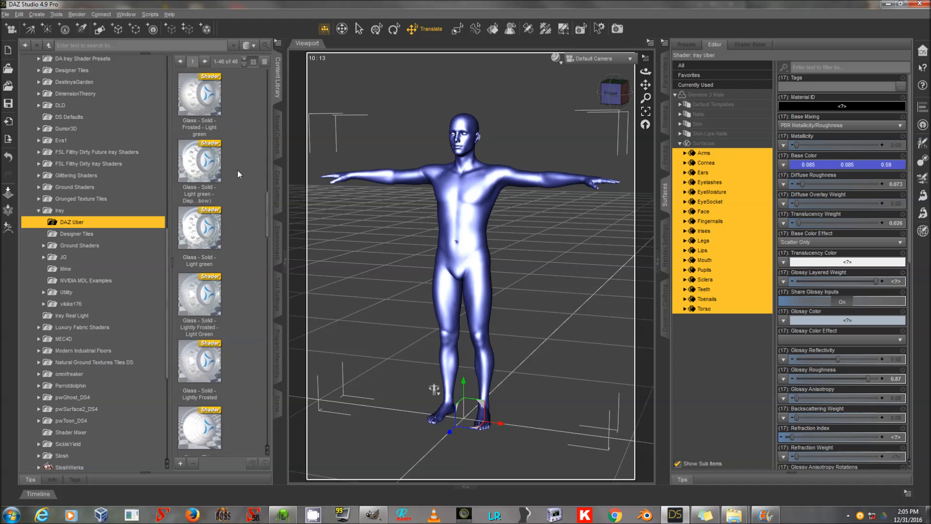
pyautogui.scroll(-5, 237, 169)
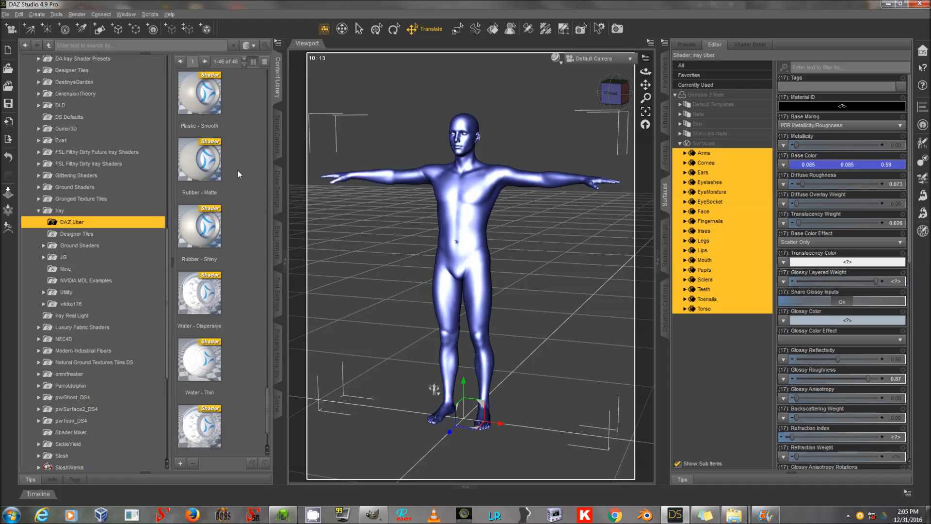
pyautogui.doubleClick(196, 230)
pyautogui.doubleClick(205, 100)
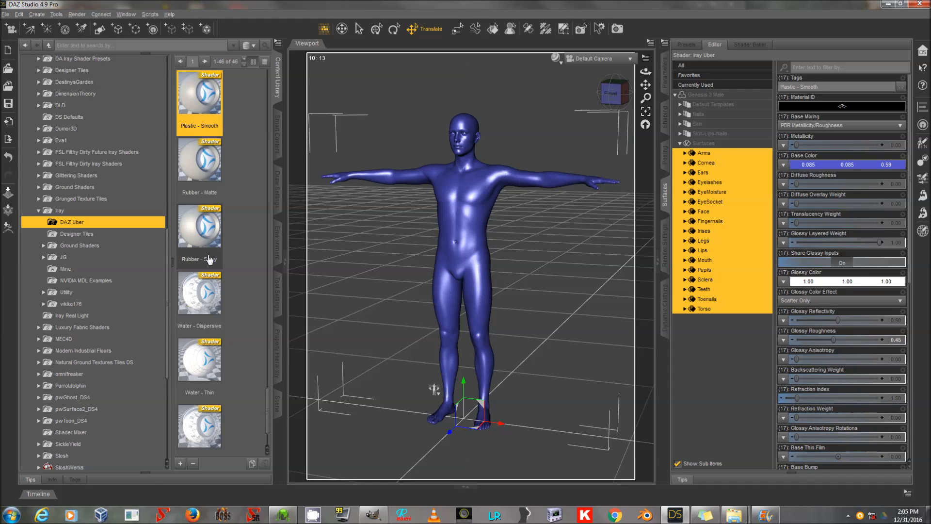
# Apply the Car Paint - Sunburst shader preset to all of the figure's surfaces.
pyautogui.scroll(1, 200, 193)
pyautogui.scroll(10, 200, 192)
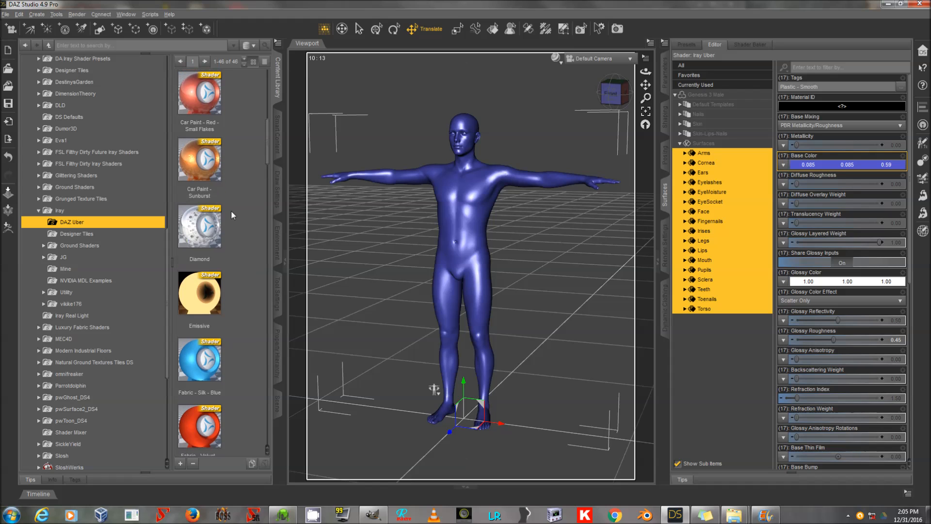
pyautogui.doubleClick(207, 167)
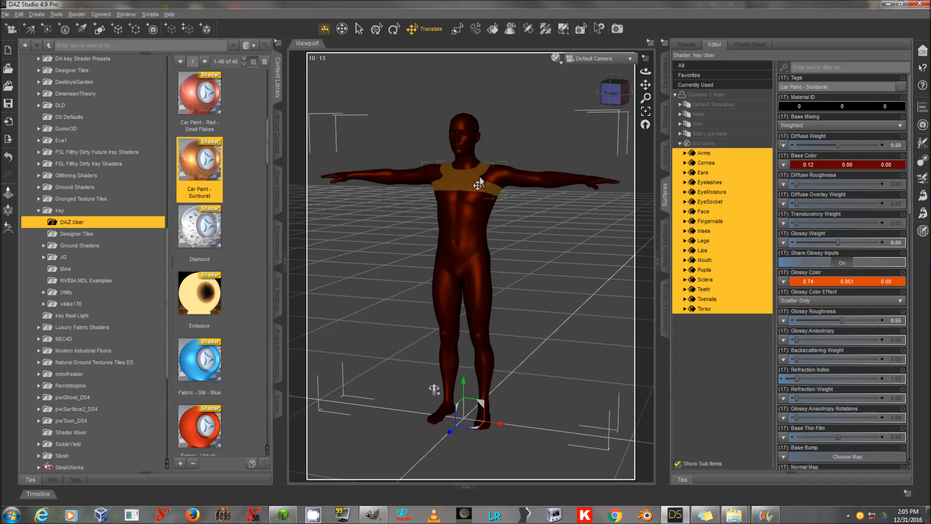
pyautogui.click(717, 144)
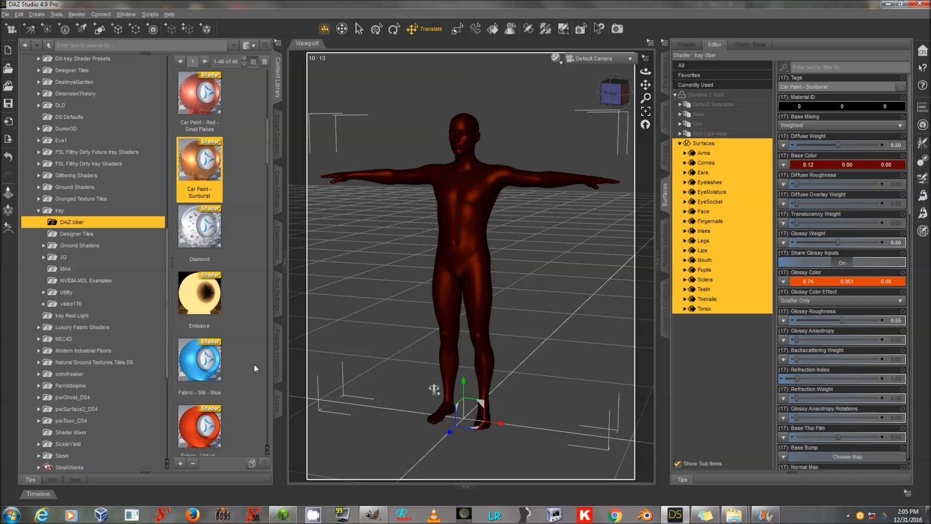
# Apply the Rubber - Matte shader preset to the figure's surfaces.
pyautogui.click(278, 404)
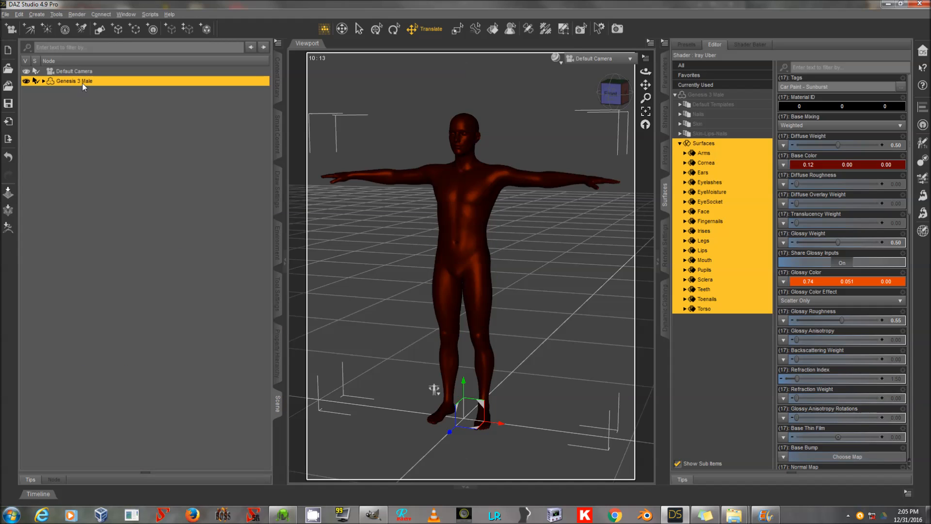
pyautogui.click(280, 80)
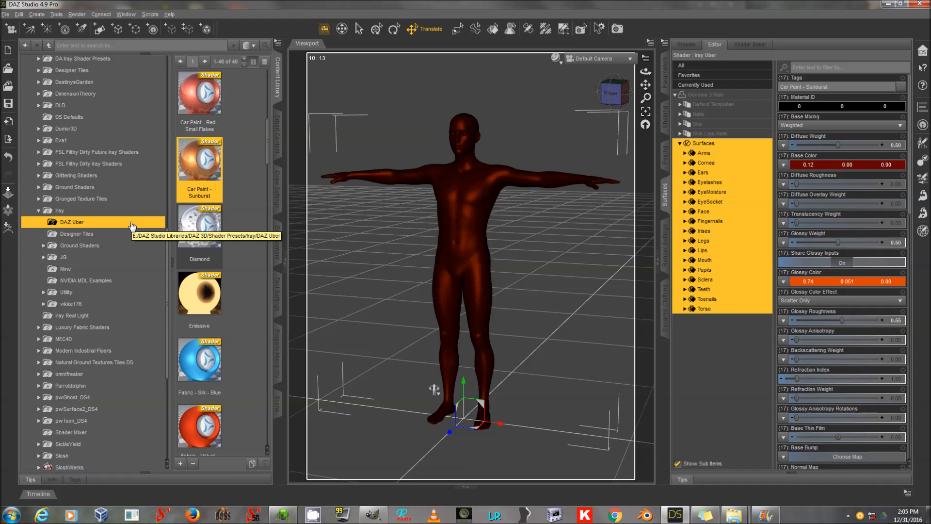
pyautogui.scroll(-10, 239, 170)
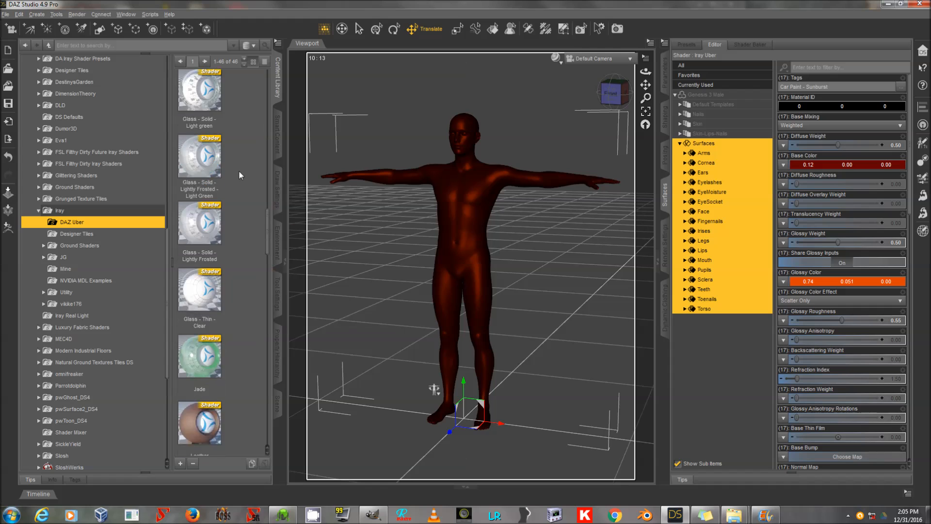
pyautogui.scroll(-10, 239, 171)
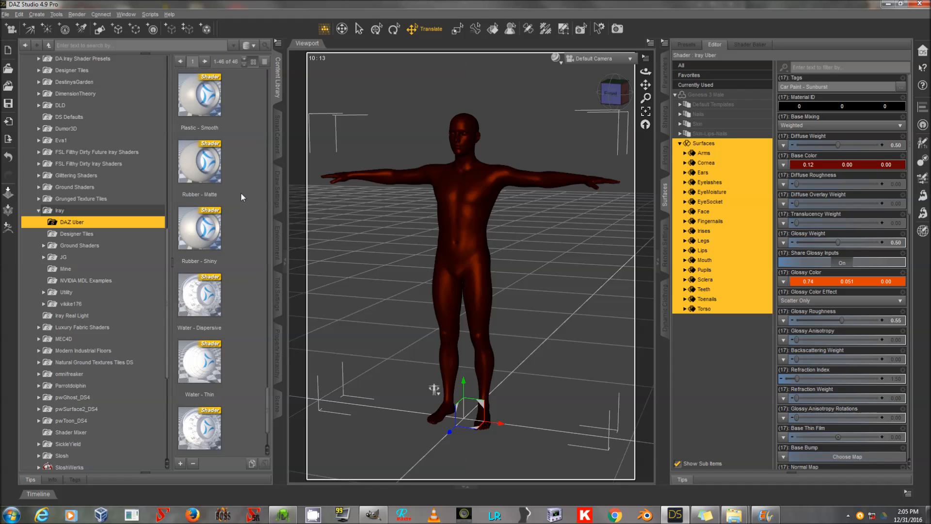
pyautogui.doubleClick(201, 172)
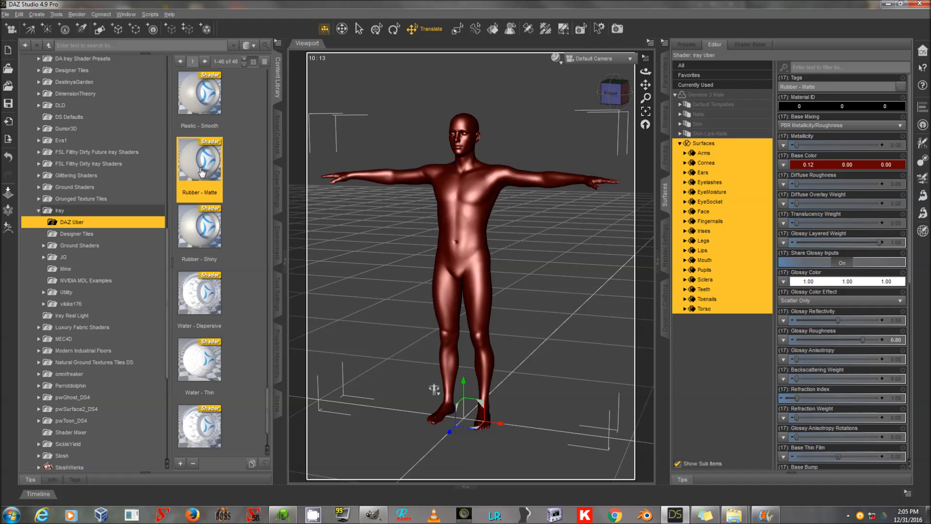
# Set the surfaces' Base Color to white.
pyautogui.click(845, 165)
pyautogui.click(451, 255)
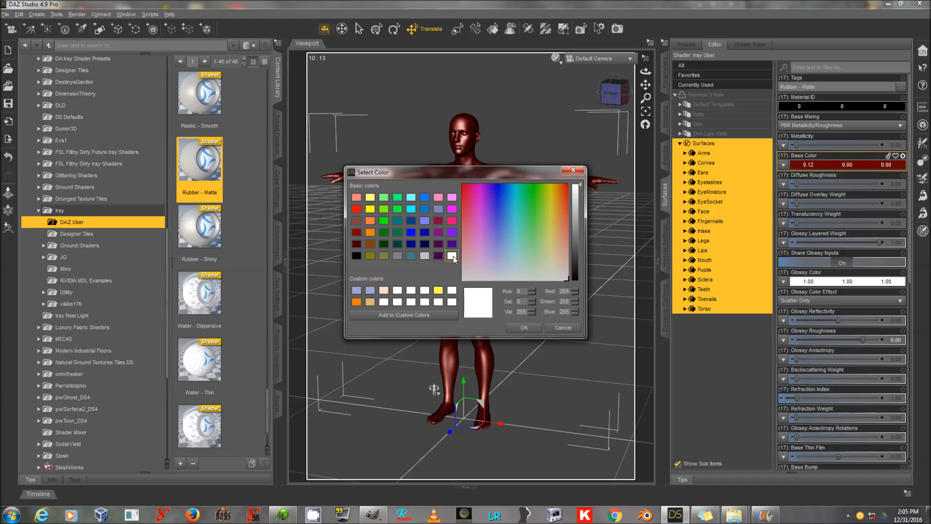
pyautogui.click(522, 327)
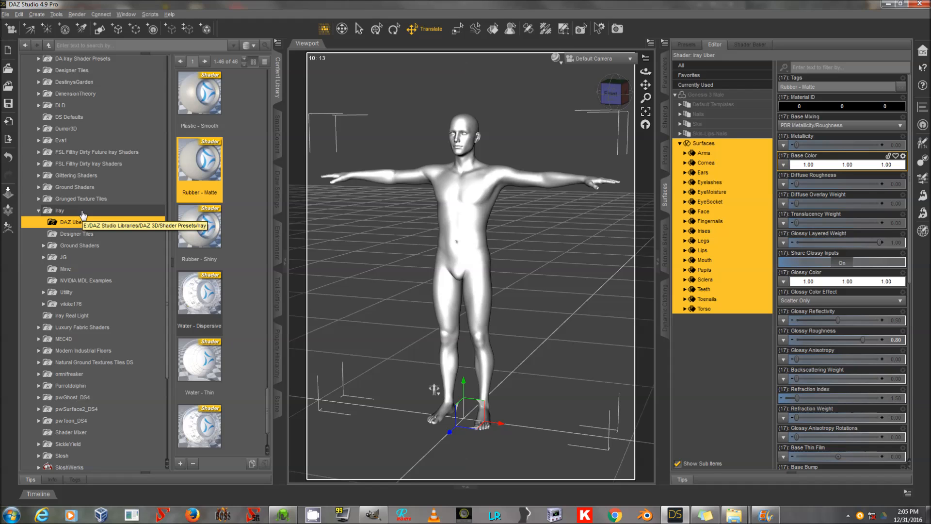
# Open the WIP > People > Genesis 3 Male > Materials folder in the content library.
pyautogui.scroll(15, 97, 252)
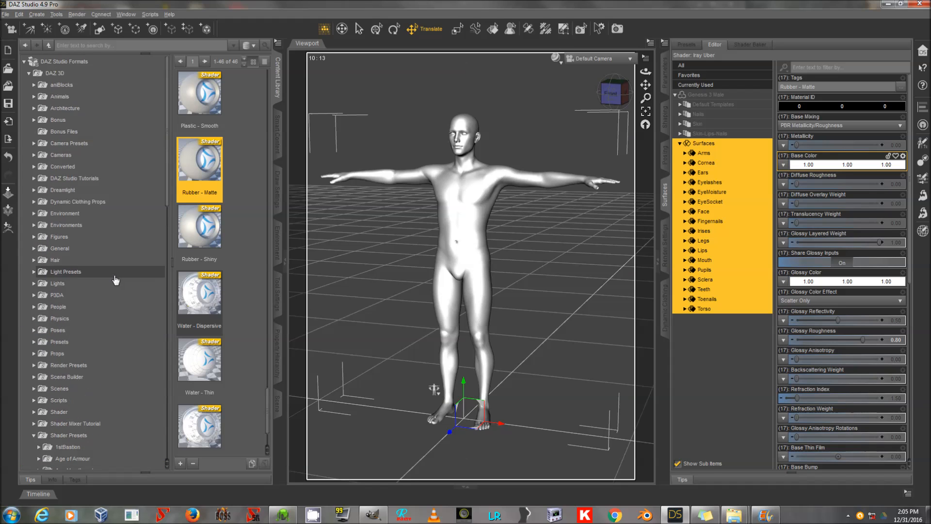
pyautogui.click(87, 62)
pyautogui.doubleClick(90, 73)
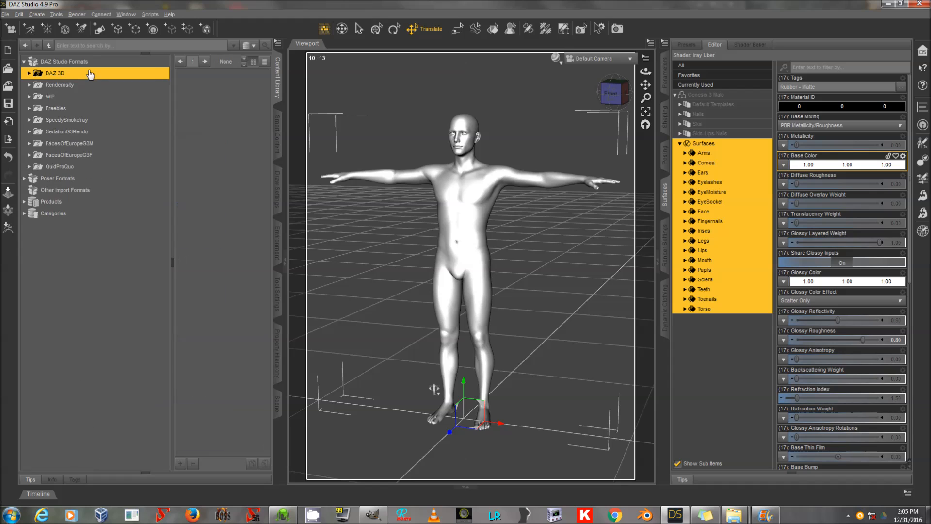
pyautogui.doubleClick(88, 96)
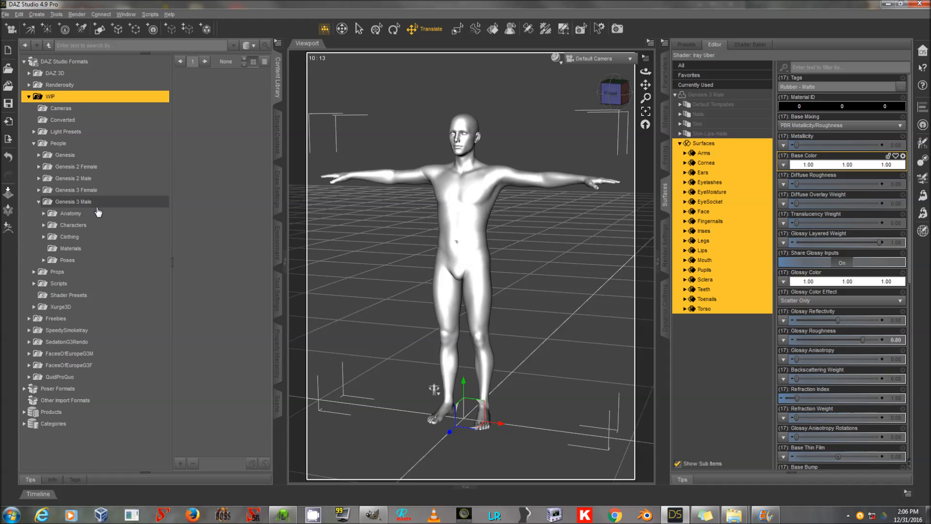
pyautogui.click(94, 248)
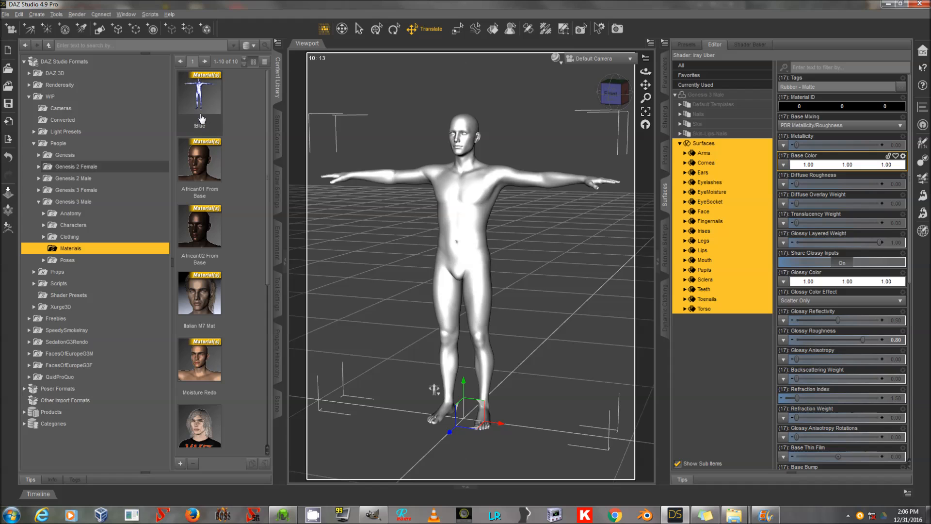
# Save the figure's materials as a Material(s) Preset named !White in the Materials folder.
pyautogui.click(180, 463)
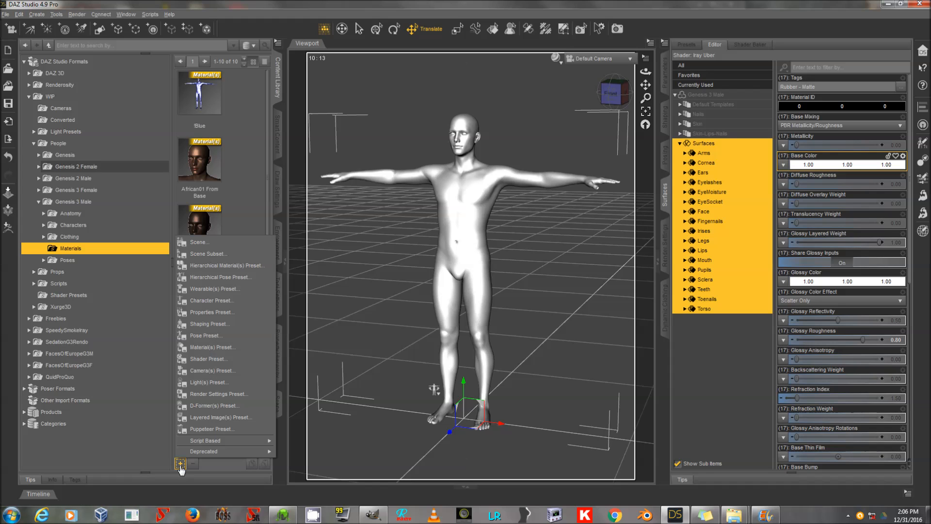
pyautogui.click(234, 347)
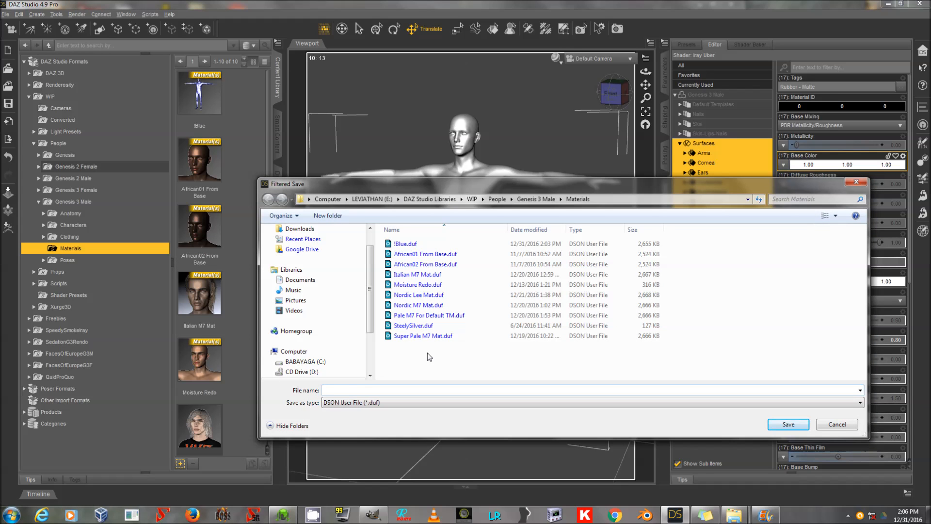
pyautogui.write('!White')
pyautogui.press('Return')
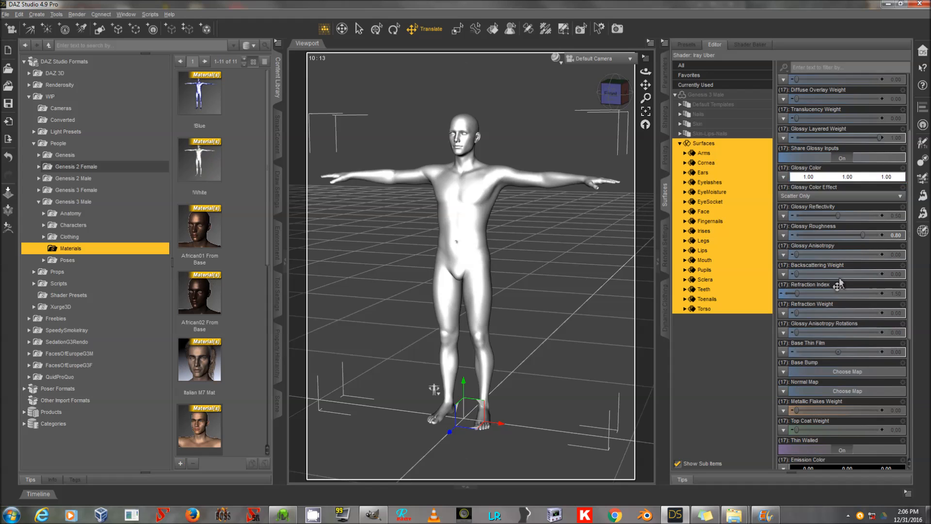
# Bend the figure's right shoulder to -35 degrees.
pyautogui.scroll(-1, 853, 336)
pyautogui.scroll(1, 853, 336)
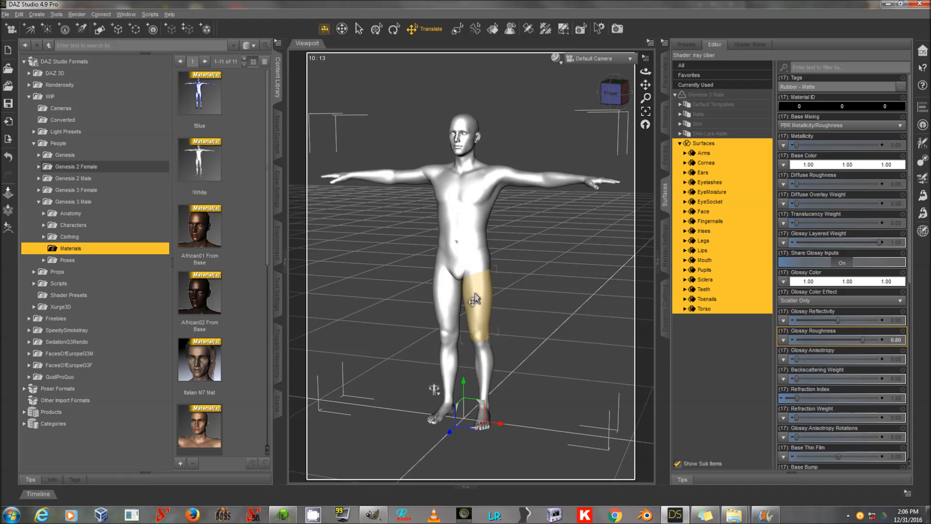
pyautogui.click(279, 409)
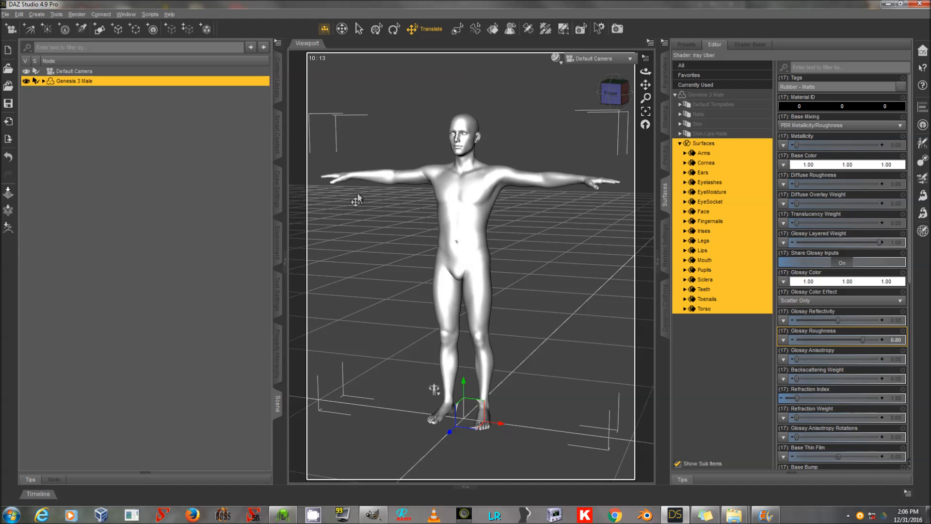
pyautogui.click(406, 182)
pyautogui.click(662, 77)
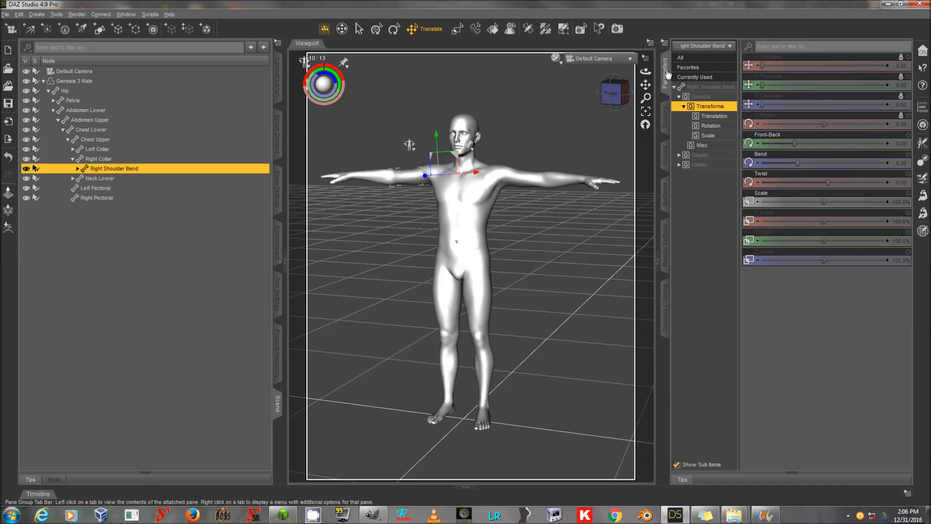
pyautogui.moveTo(801, 162); pyautogui.dragTo(761, 163)
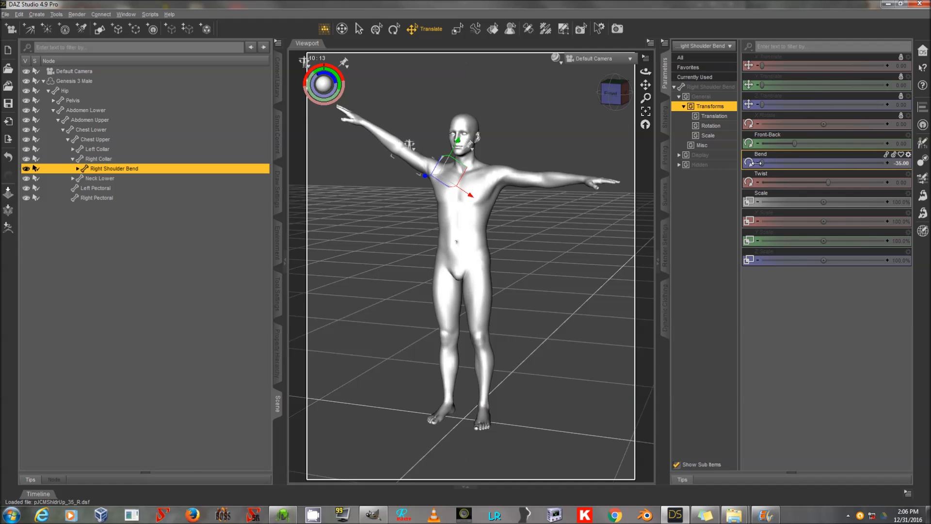
# Select the right thigh and set its Side-Side rotation to about -27.5 degrees to spread the leg outward.
pyautogui.click(448, 318)
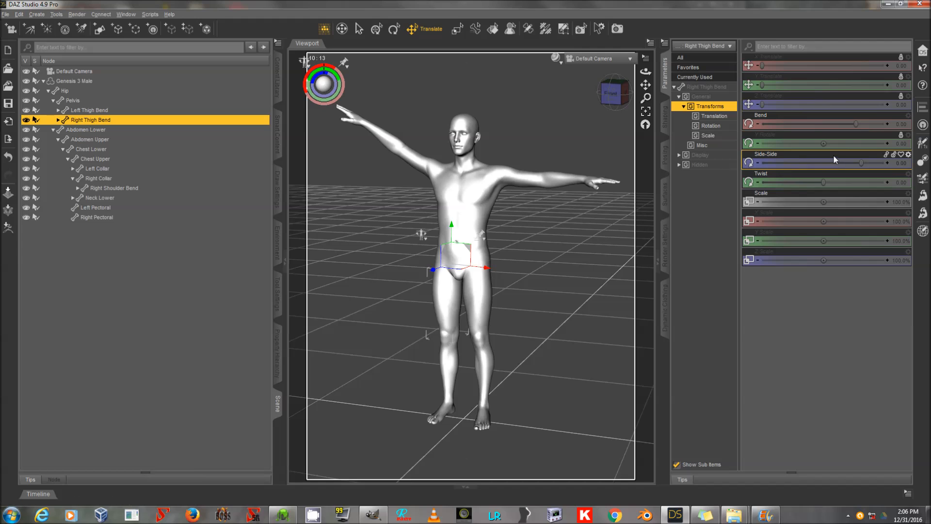
pyautogui.moveTo(856, 124); pyautogui.dragTo(824, 166)
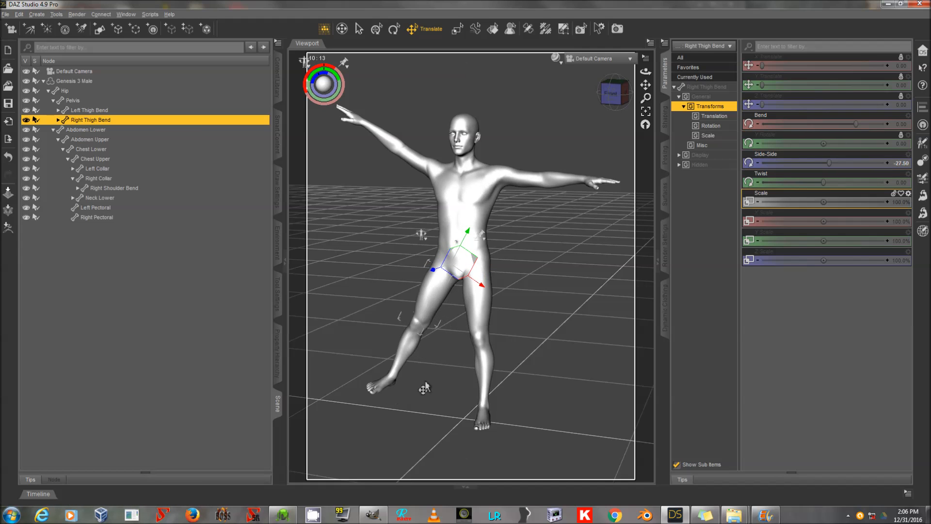
# Set the right foot's Right Toes Spread and the right hand's Right Hand Spread pose controls to 100%.
pyautogui.click(376, 386)
pyautogui.click(722, 165)
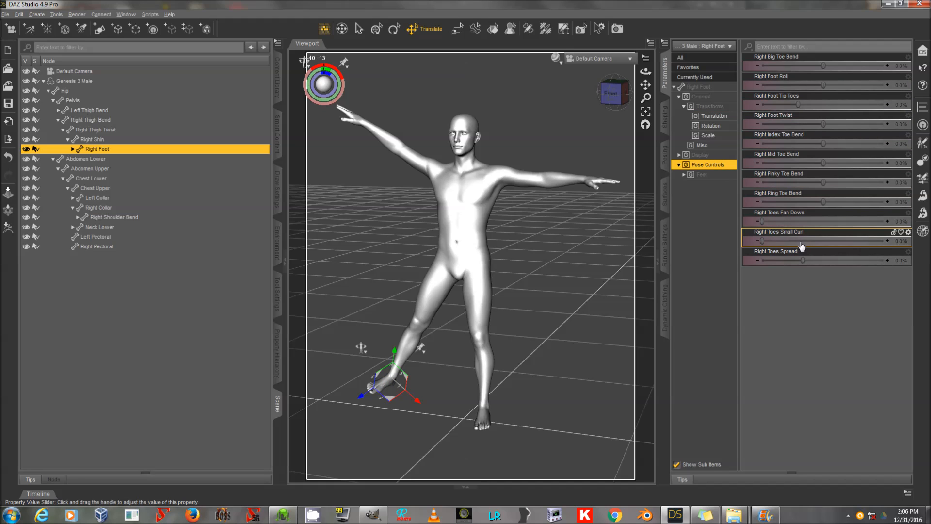
pyautogui.moveTo(803, 260); pyautogui.dragTo(890, 260)
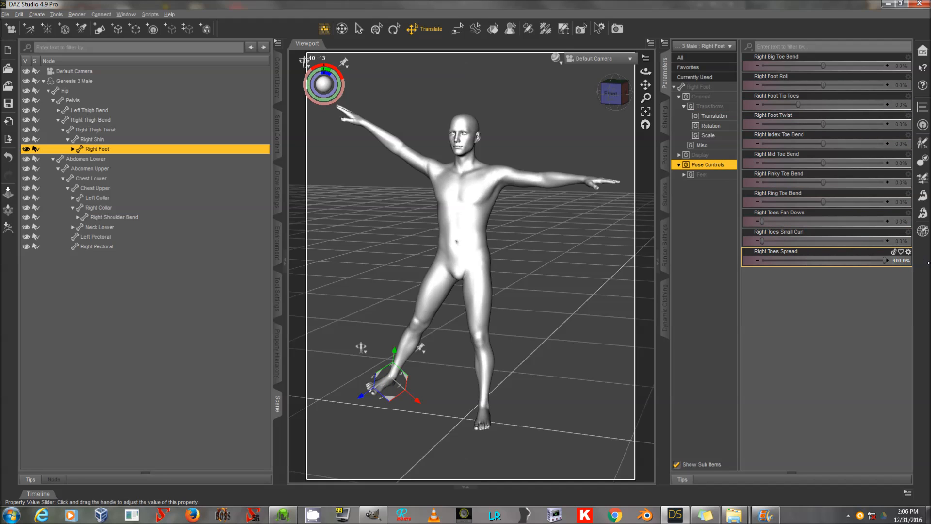
pyautogui.click(359, 124)
pyautogui.moveTo(823, 182); pyautogui.dragTo(892, 184)
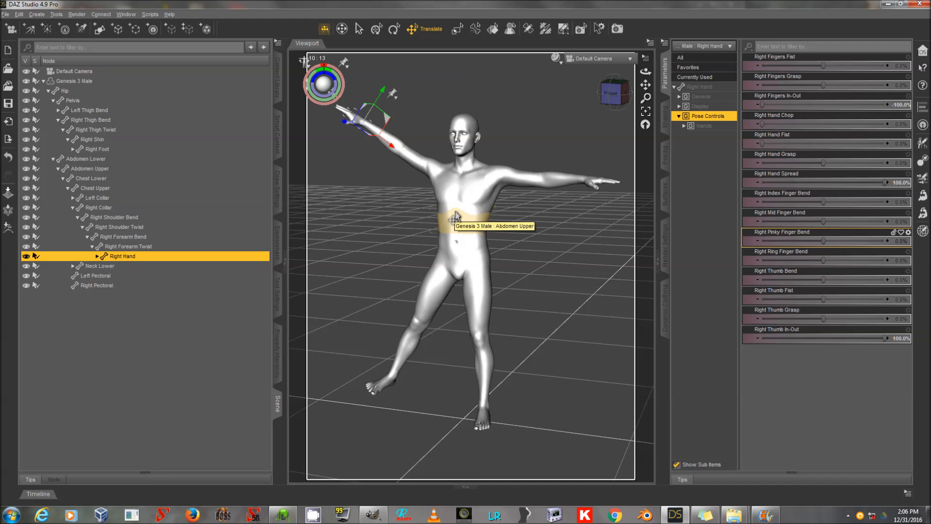
# Mirror the pose from right to left with Symmetry using Root nodes, Recursive propagation and Mirror Across Y Axis.
pyautogui.hotkey('ctrl', 'shift', 'y')
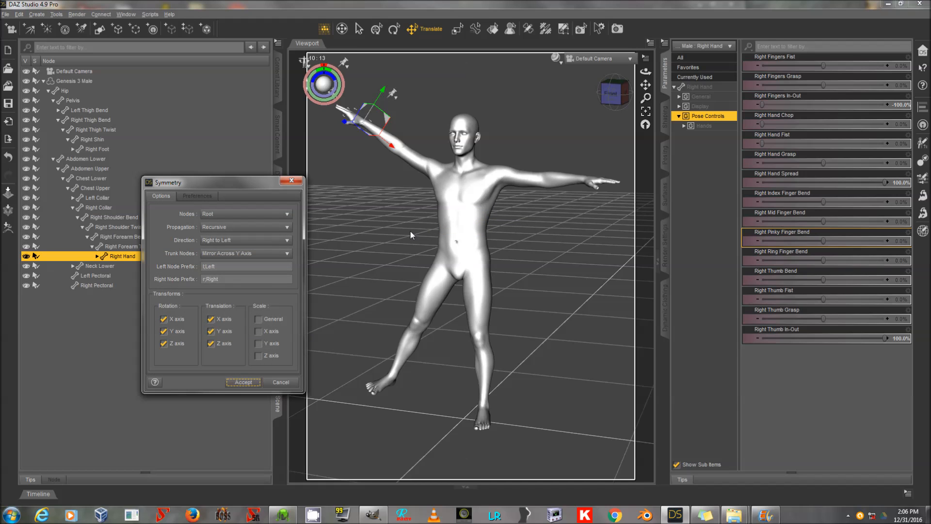
pyautogui.moveTo(202, 181); pyautogui.dragTo(356, 178)
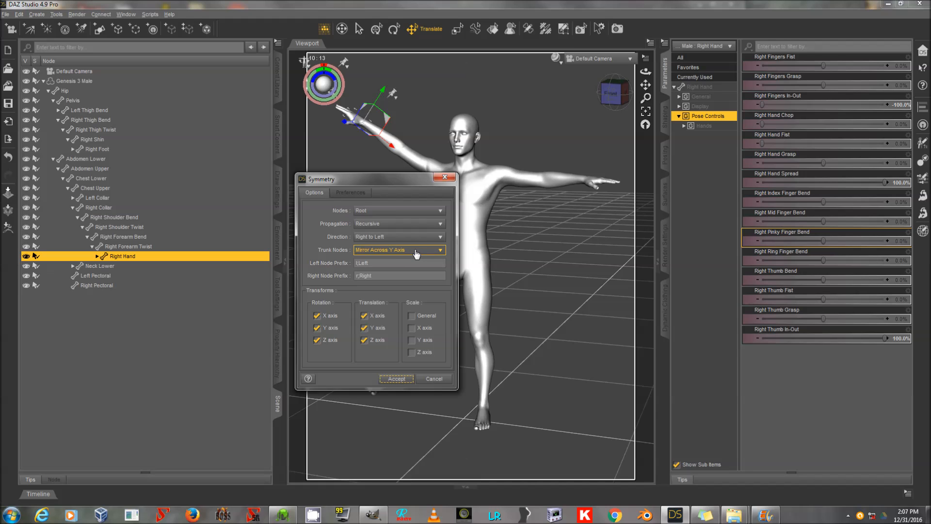
pyautogui.click(397, 379)
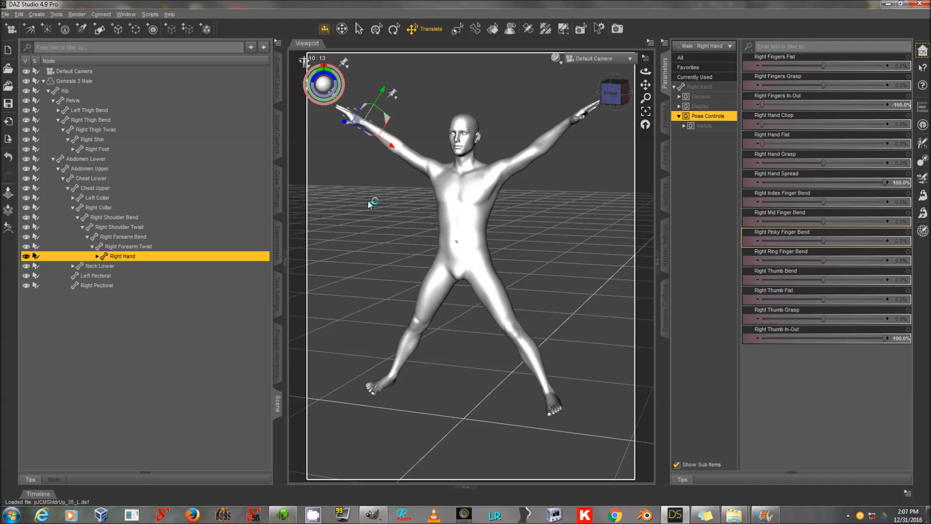
# Set the left hand's Left Hand Spread and the left foot's Left Toes Spread pose controls to 100%.
pyautogui.click(579, 119)
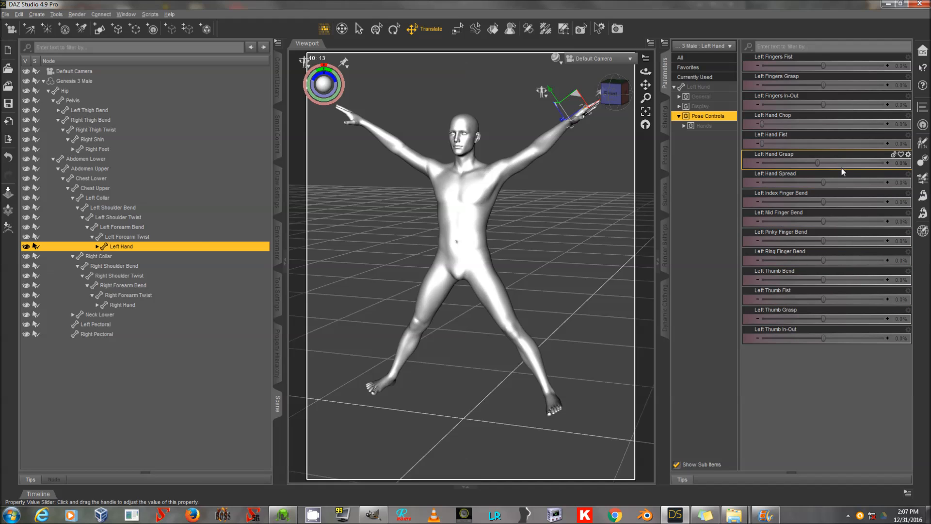
pyautogui.moveTo(827, 183); pyautogui.dragTo(912, 175)
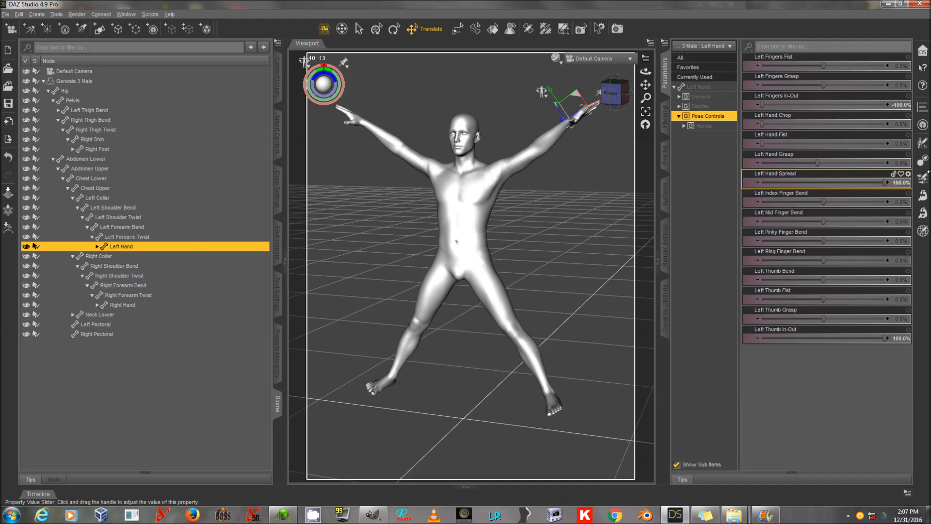
pyautogui.click(558, 411)
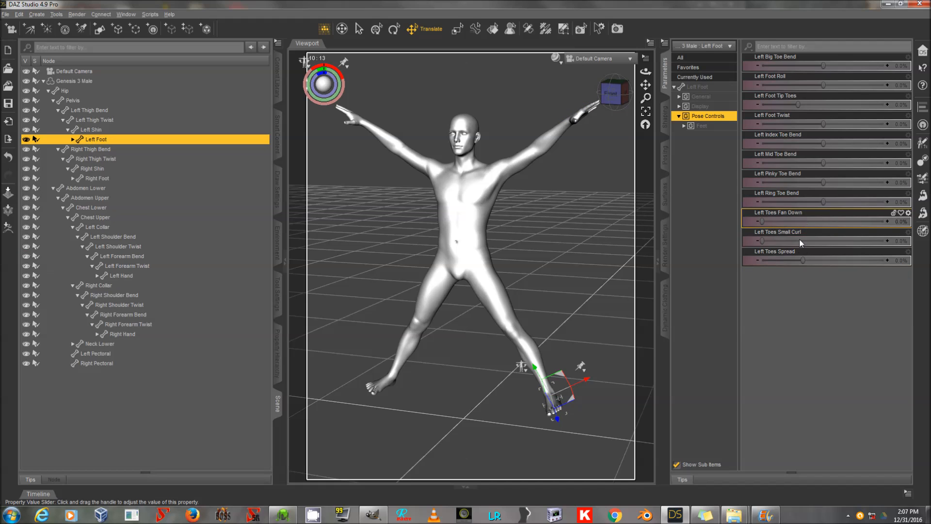
pyautogui.moveTo(802, 260); pyautogui.dragTo(892, 261)
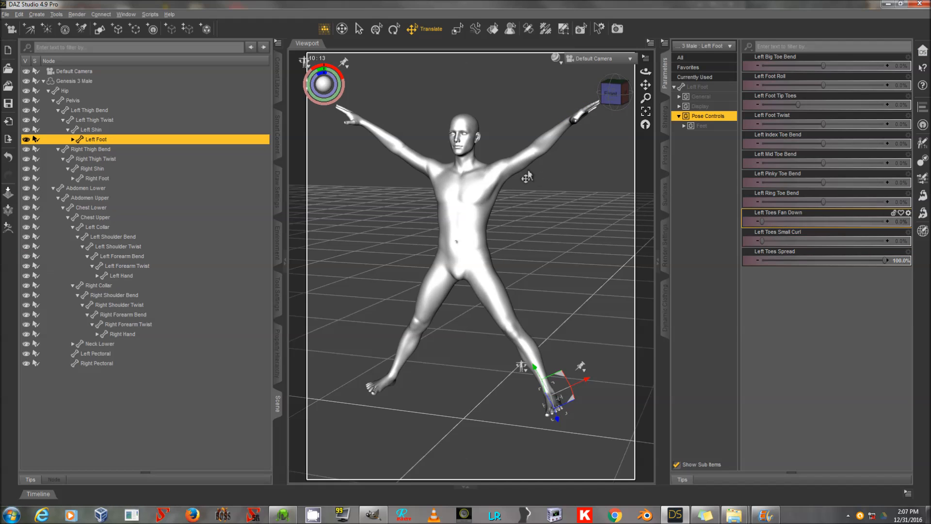
# Select the head and browse its pose control morphs and subcategories.
pyautogui.click(468, 130)
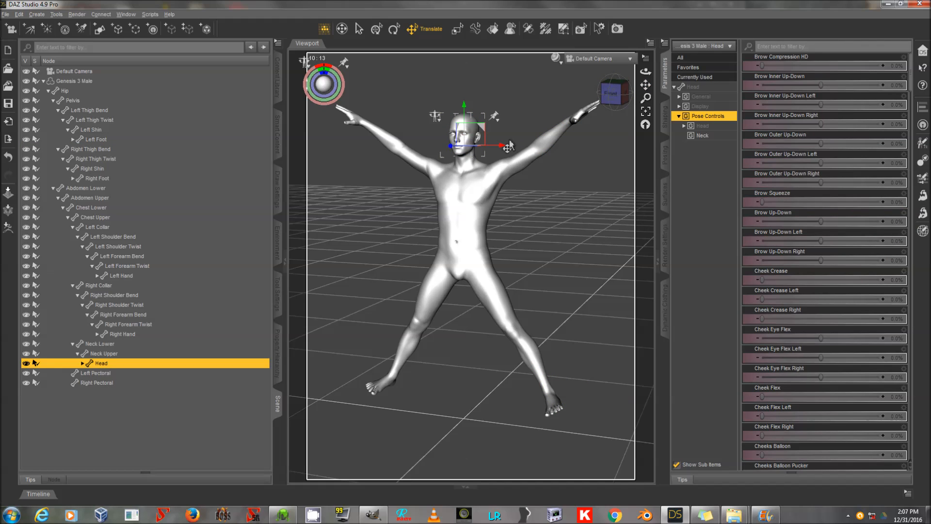
pyautogui.scroll(-1, 846, 279)
pyautogui.scroll(-5, 846, 282)
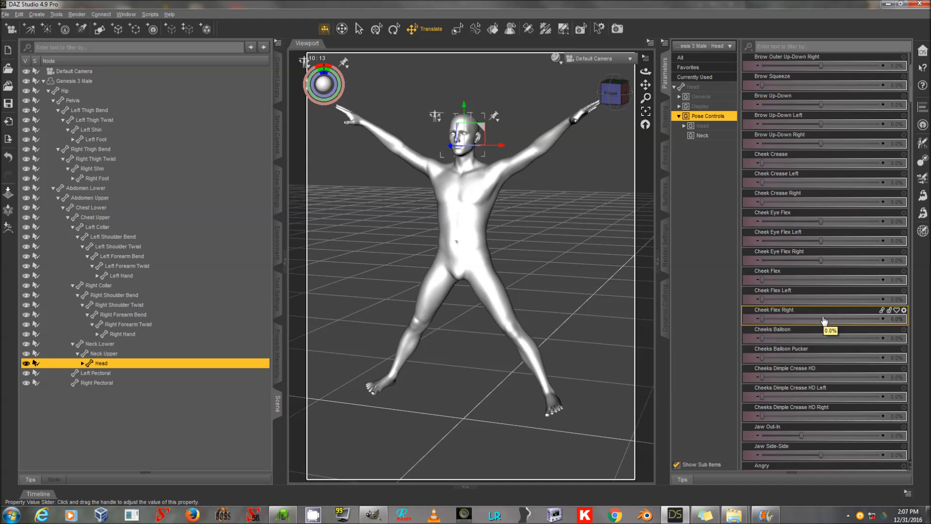
pyautogui.scroll(-20, 822, 320)
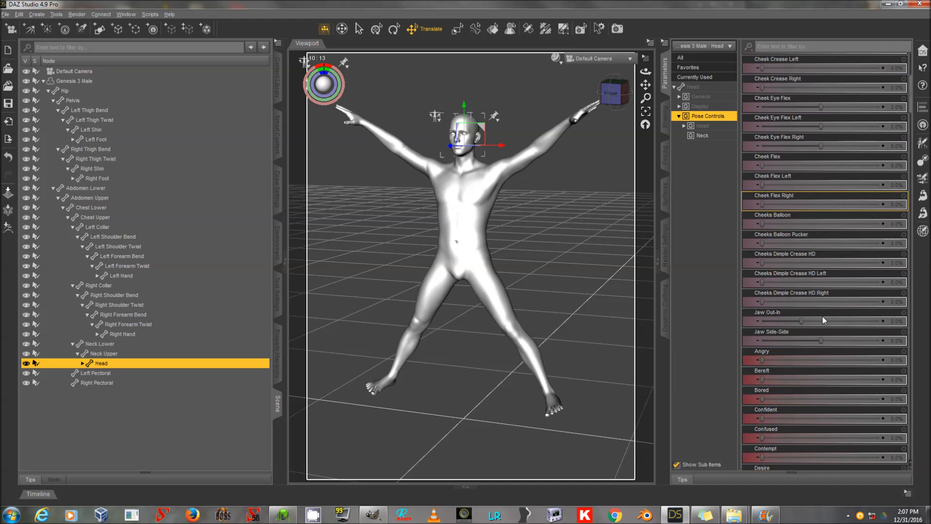
pyautogui.scroll(-20, 897, 293)
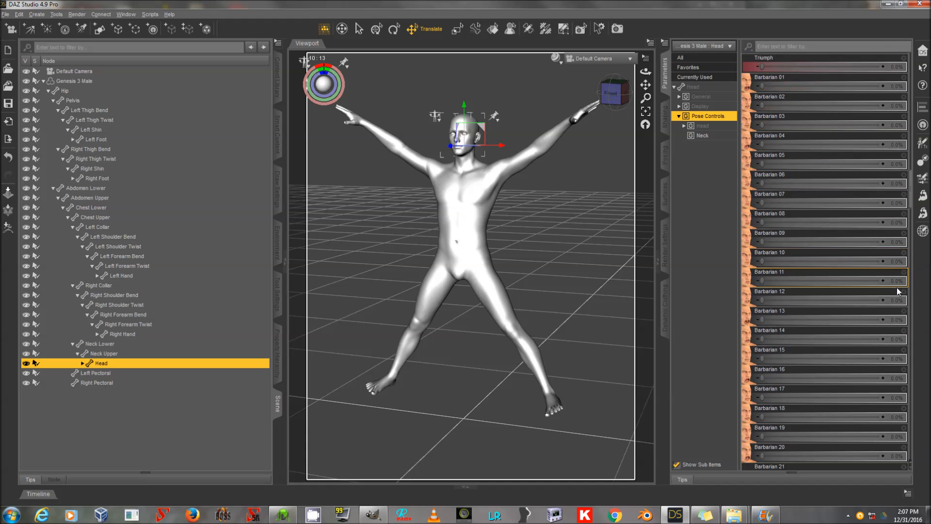
pyautogui.scroll(20, 897, 295)
pyautogui.scroll(-3, 887, 314)
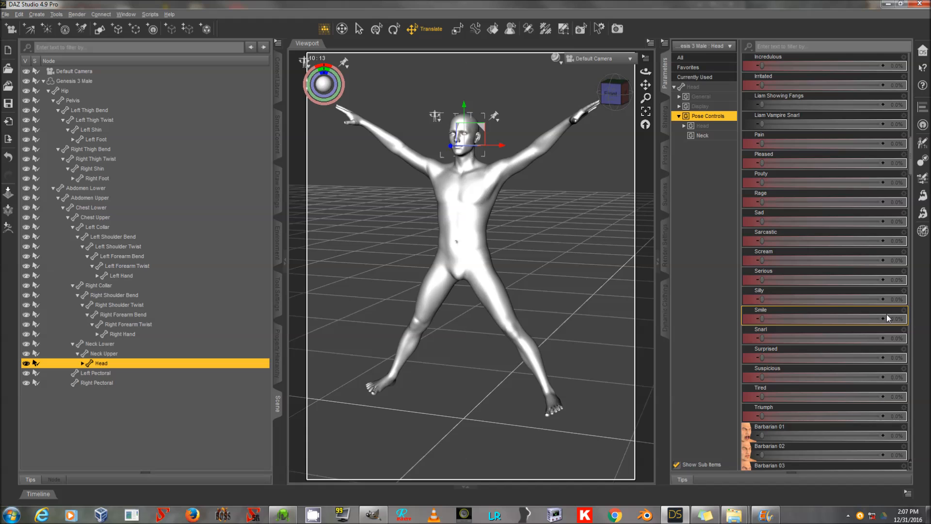
pyautogui.scroll(20, 886, 315)
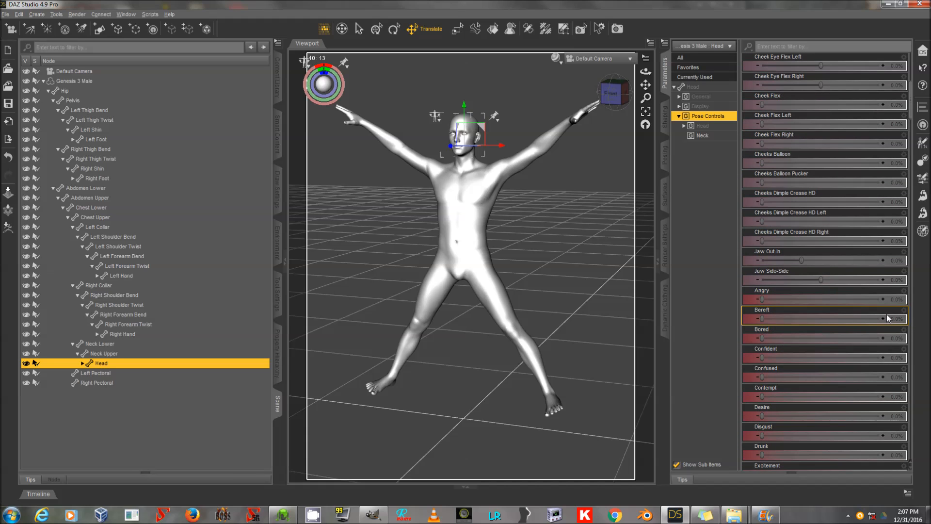
pyautogui.scroll(18, 886, 313)
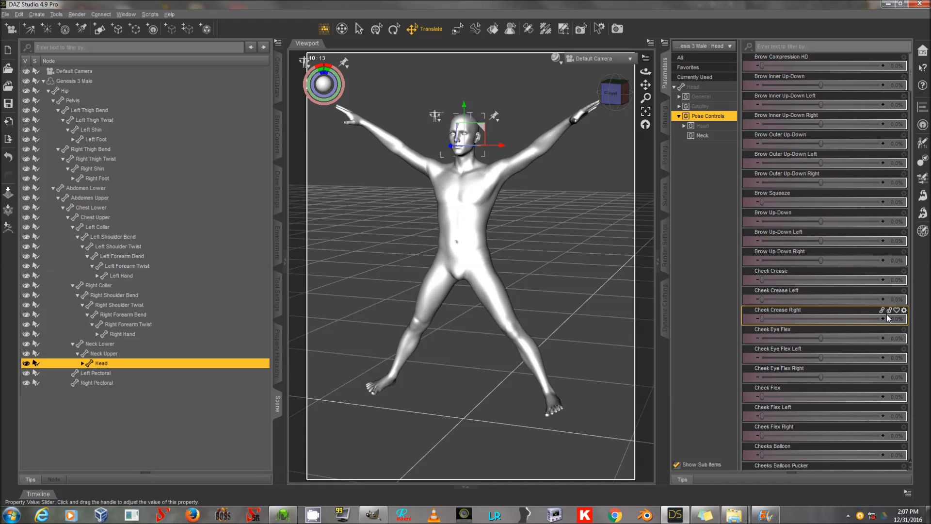
pyautogui.scroll(-9, 865, 280)
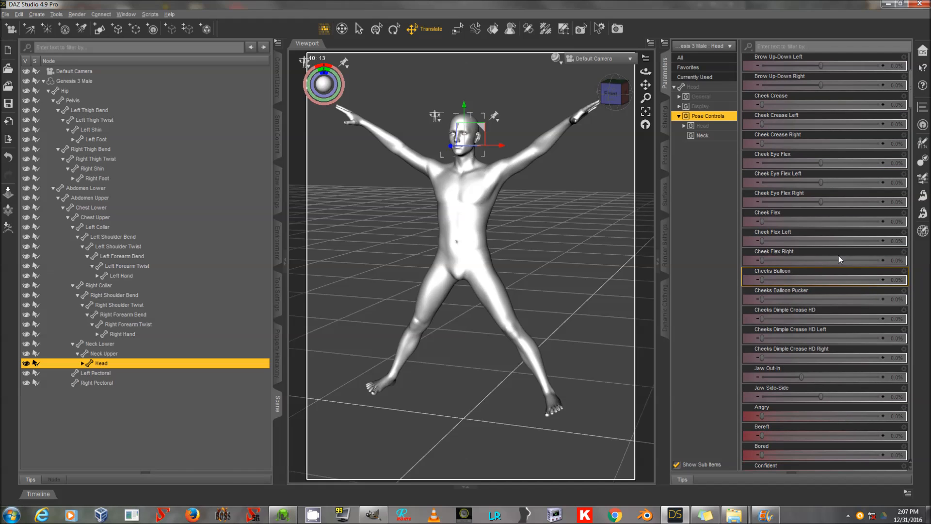
pyautogui.doubleClick(703, 126)
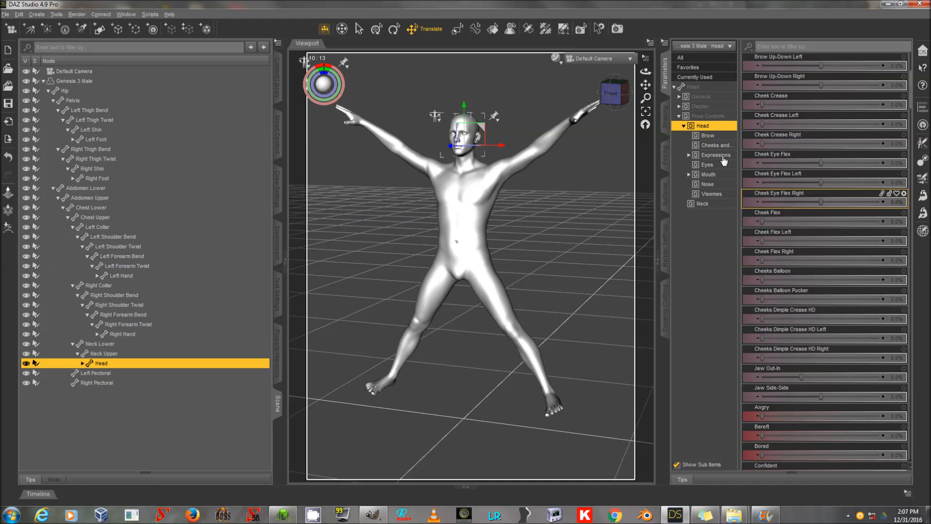
# Set the head's Eyes Closed and Mouth Open Wide morphs to 100%.
pyautogui.click(707, 164)
pyautogui.moveTo(781, 182); pyautogui.dragTo(885, 182)
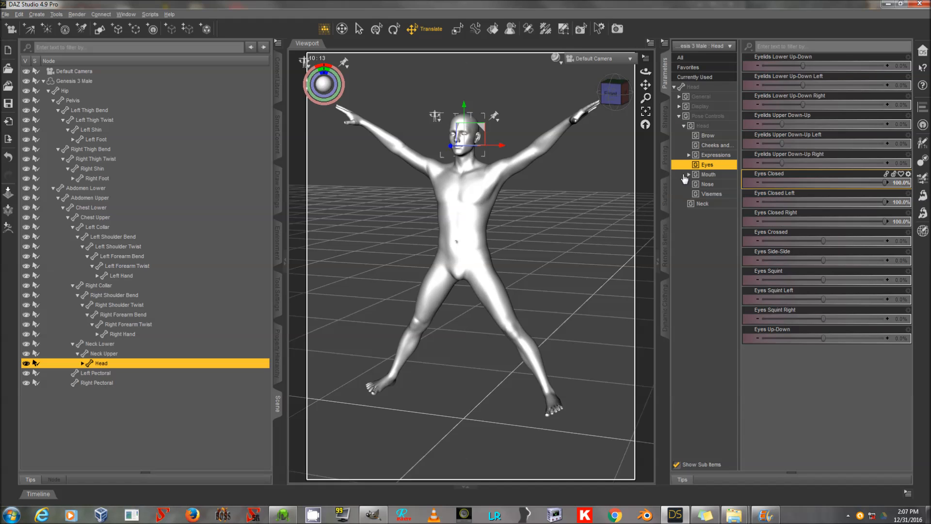
pyautogui.click(706, 174)
pyautogui.scroll(-3, 793, 310)
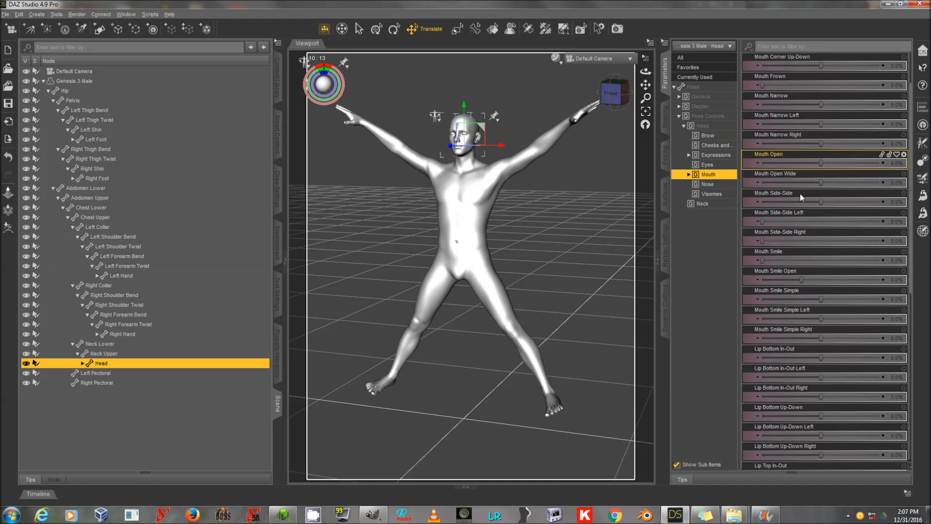
pyautogui.moveTo(820, 183); pyautogui.dragTo(881, 182)
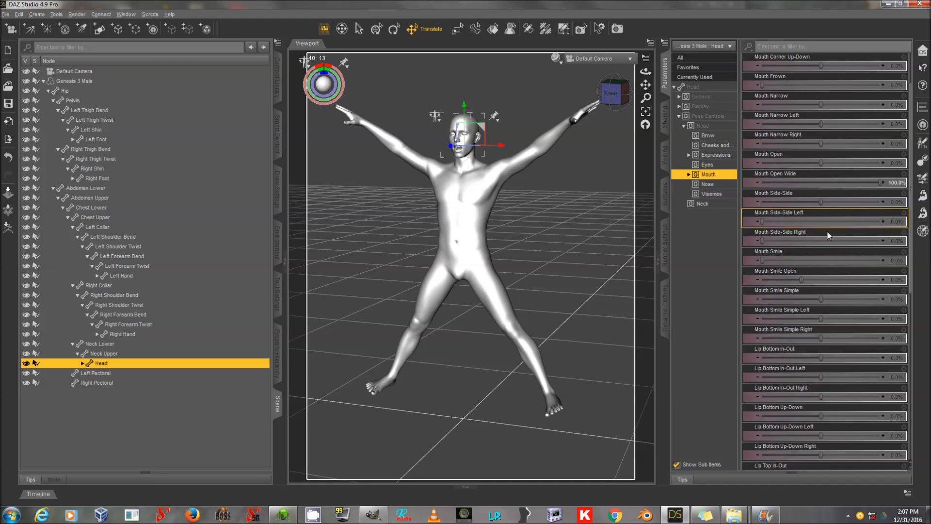
# Select the Genesis 3 Male figure, activate the Geometry Editor tool, and expand its Surfaces face groups.
pyautogui.click(120, 81)
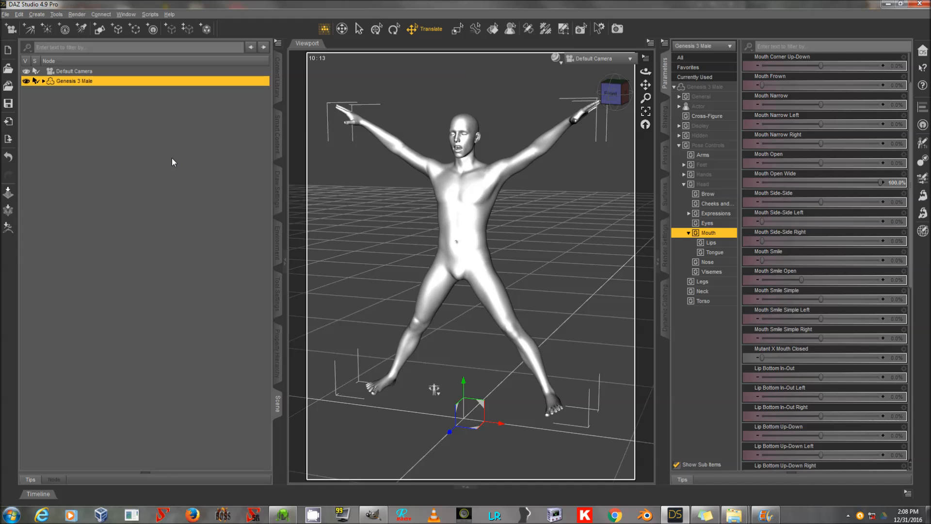
pyautogui.click(278, 294)
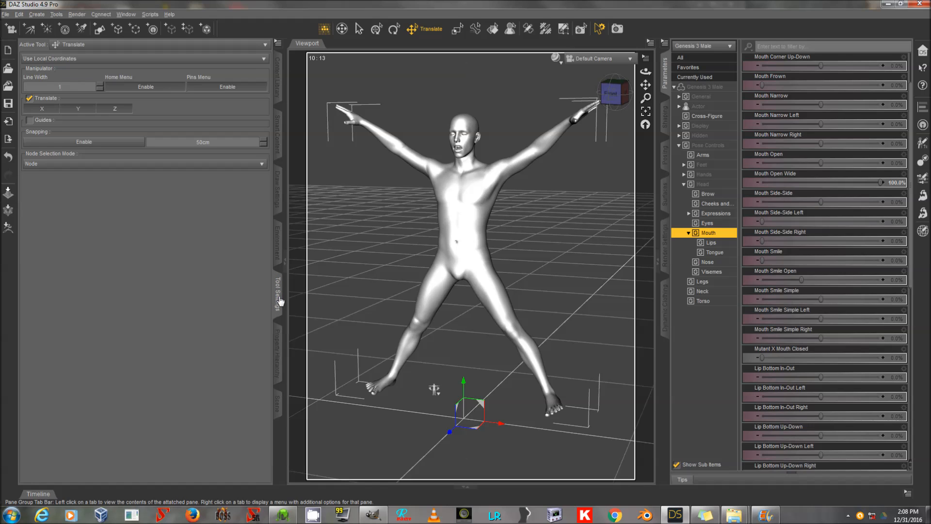
pyautogui.click(563, 29)
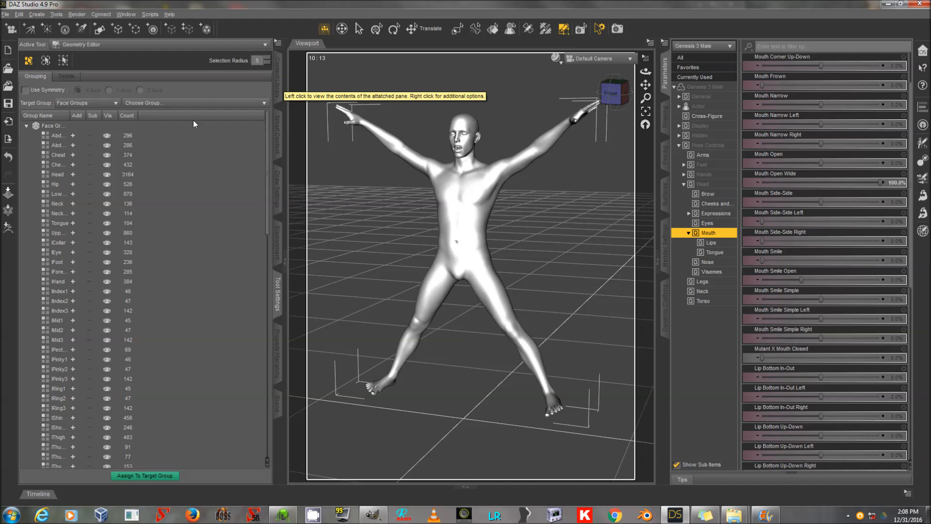
pyautogui.doubleClick(104, 126)
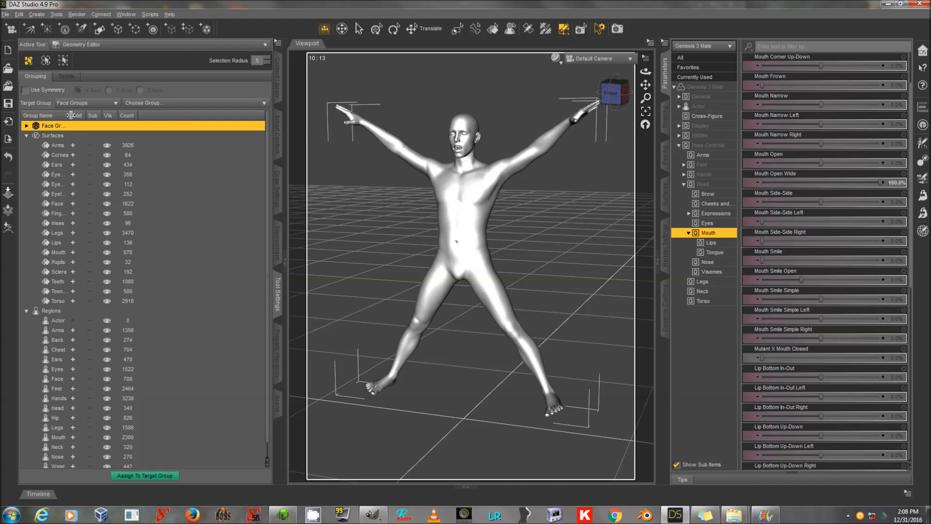
pyautogui.moveTo(71, 115); pyautogui.dragTo(110, 115)
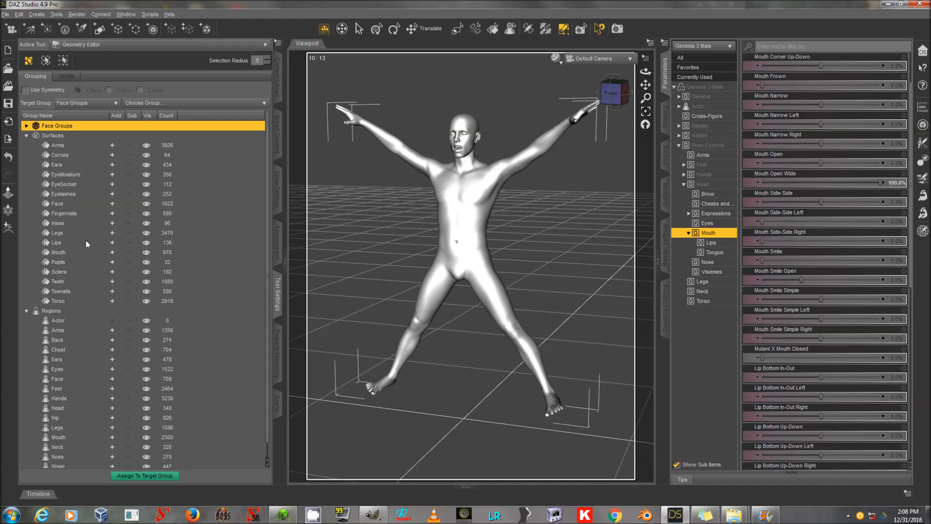
# Select the Cornea, Sclera and EyeMoisture face groups and assign the selected faces to the Irises group.
pyautogui.click(112, 154)
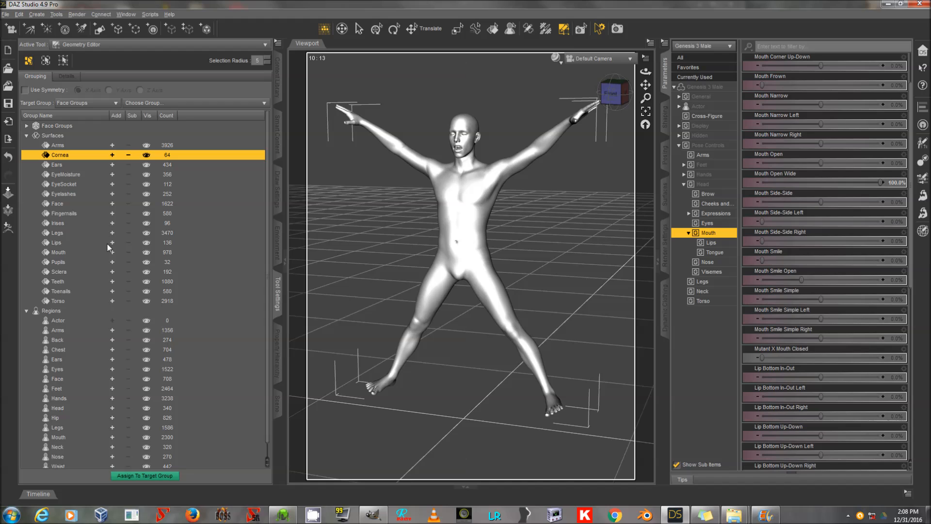
pyautogui.click(111, 271)
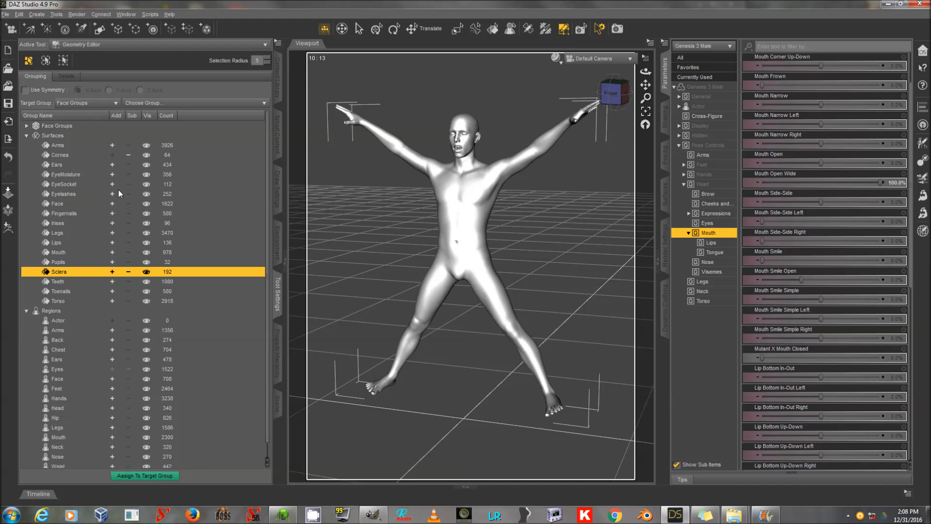
pyautogui.click(112, 175)
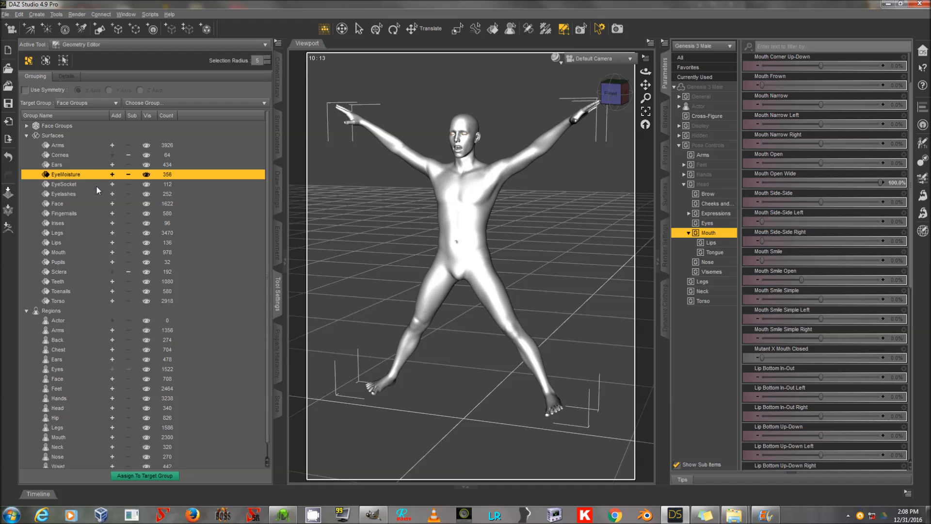
pyautogui.rightClick(87, 223)
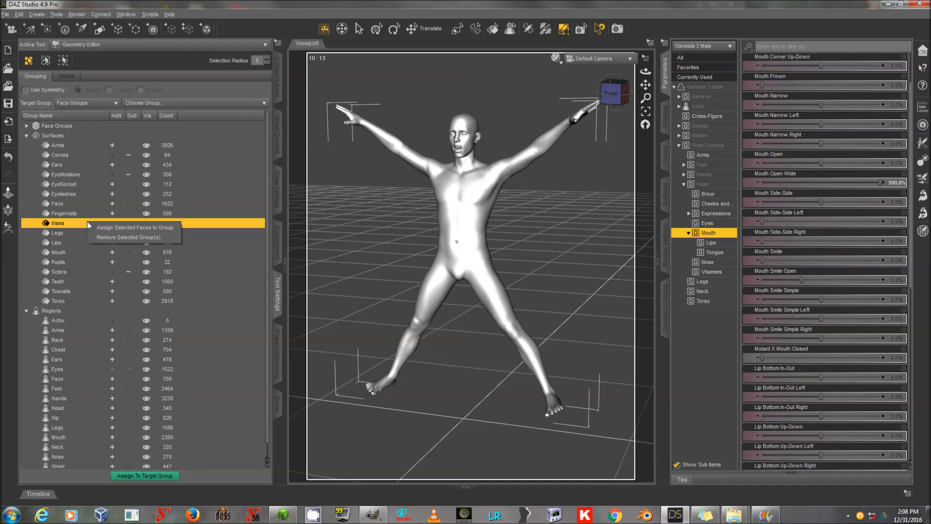
pyautogui.click(104, 228)
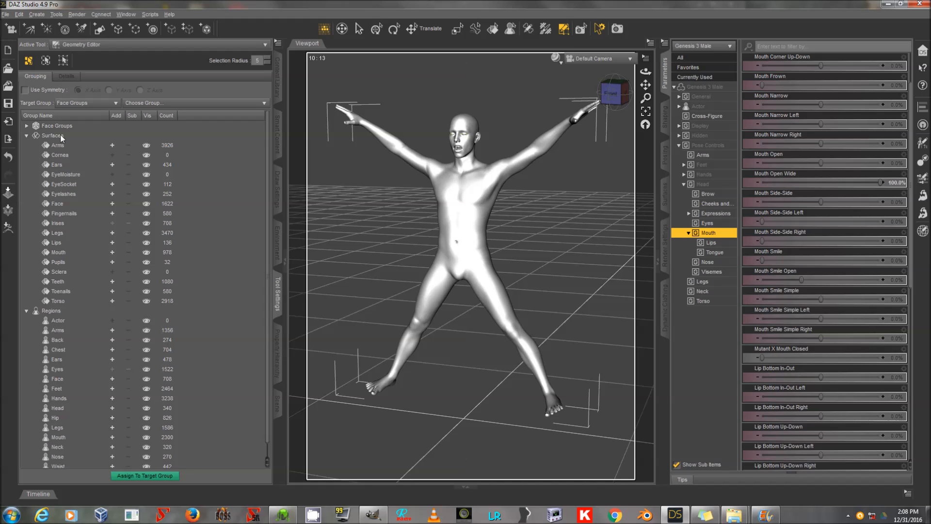
# Remove the Cornea, EyeMoisture and Sclera face groups from the Surfaces list.
pyautogui.click(170, 156)
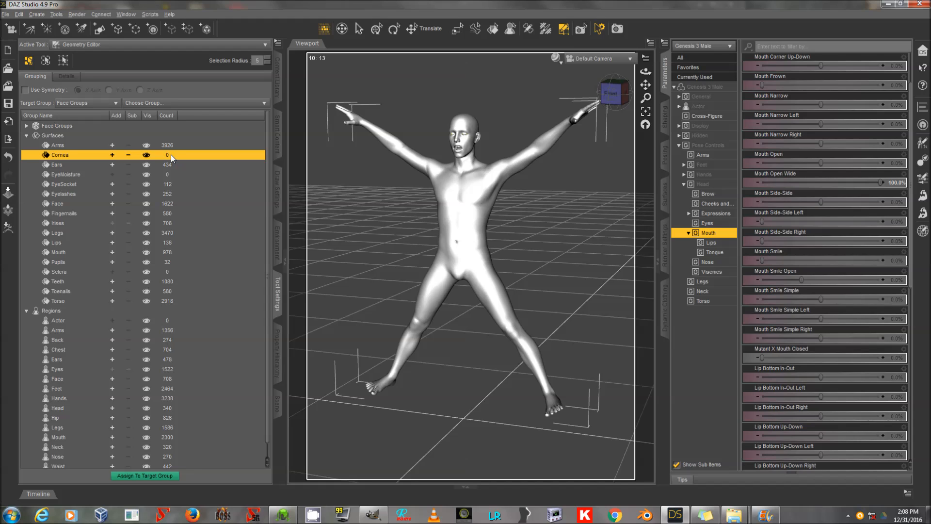
pyautogui.click(125, 14)
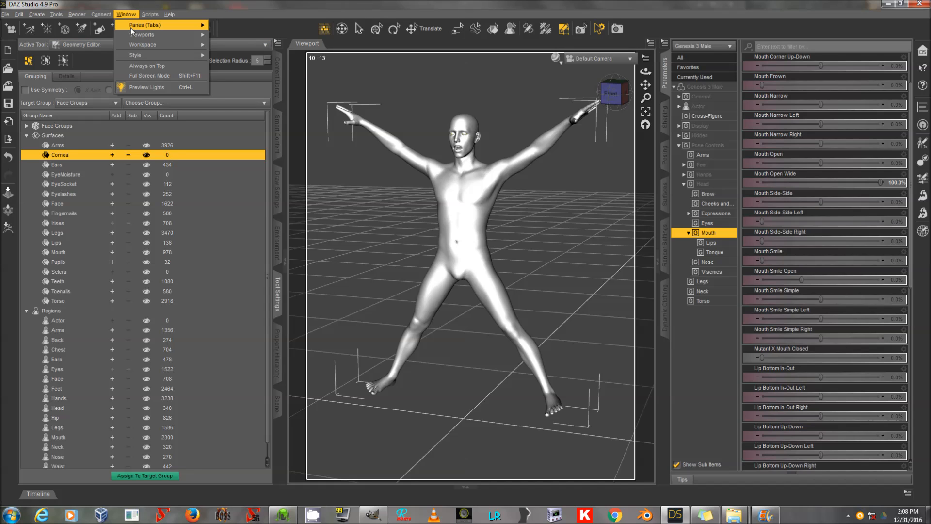
pyautogui.moveTo(131, 27)
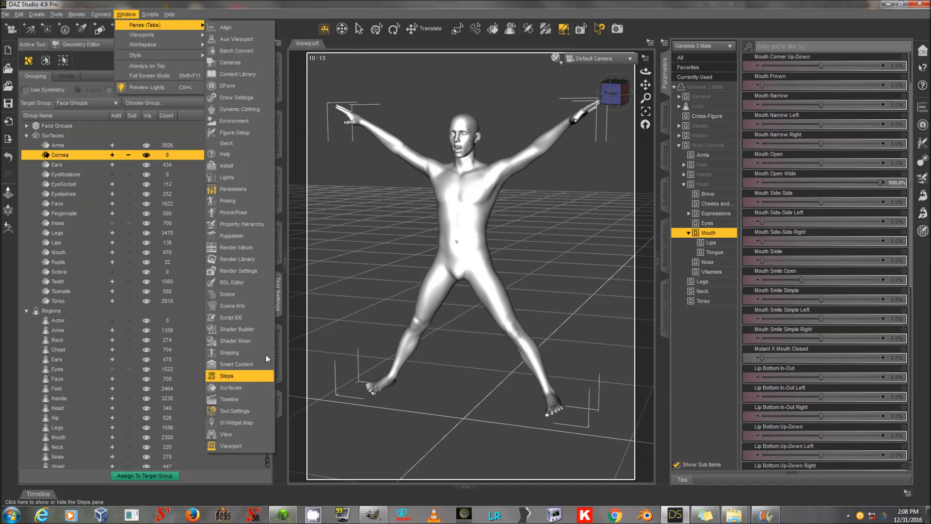
pyautogui.click(370, 3)
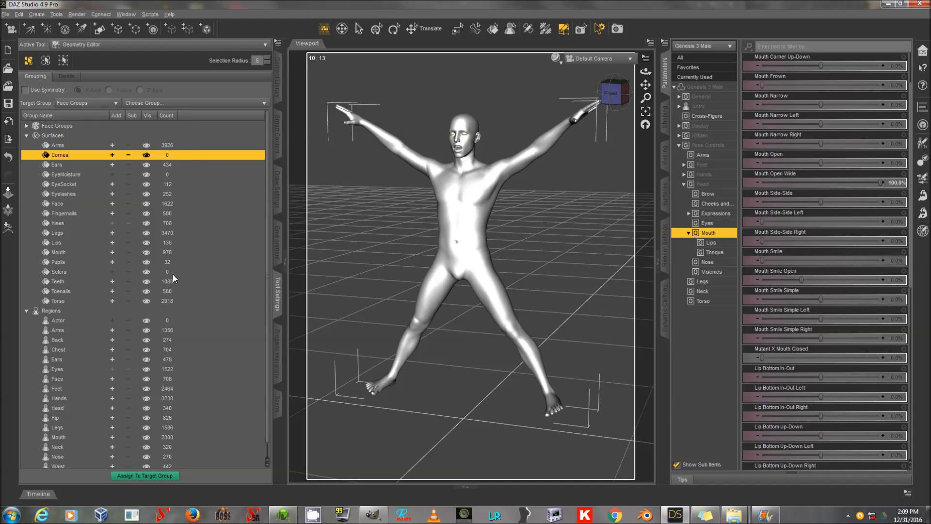
pyautogui.rightClick(192, 153)
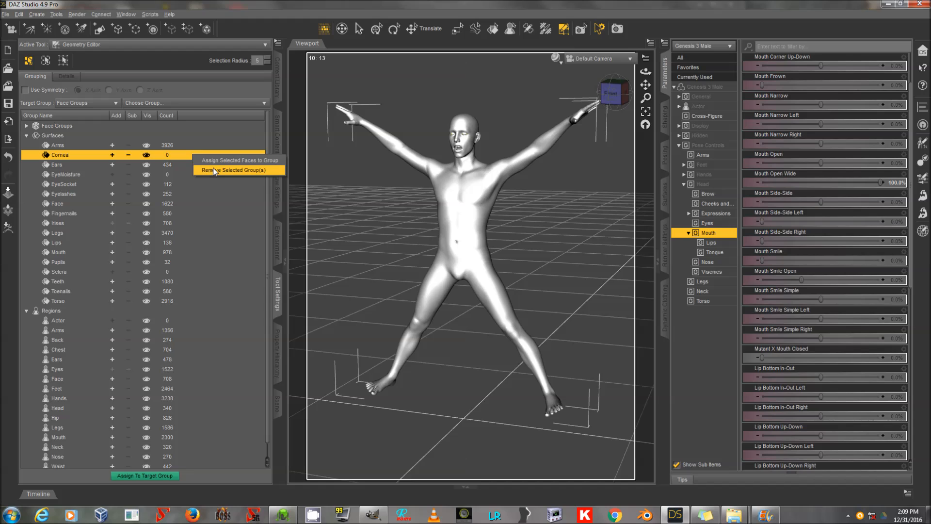
pyautogui.click(213, 169)
pyautogui.click(191, 166)
pyautogui.rightClick(191, 165)
pyautogui.click(216, 182)
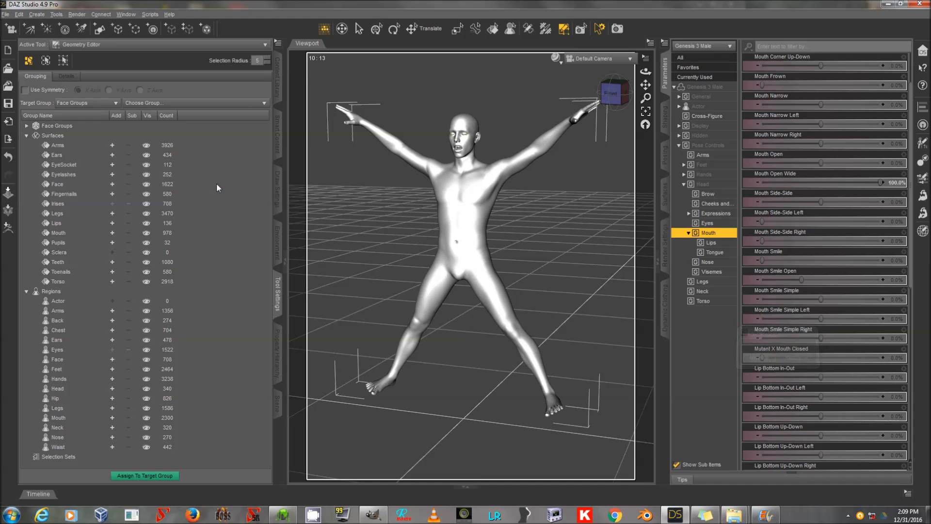
pyautogui.click(179, 250)
pyautogui.rightClick(179, 249)
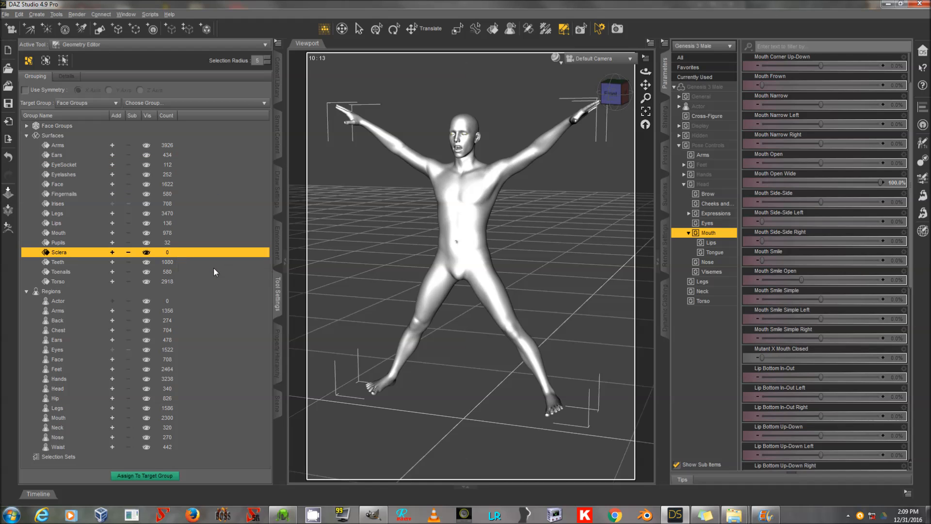
pyautogui.click(213, 267)
# Assign the Pupils faces to the Irises group, then remove the Pupils face group.
pyautogui.click(183, 203)
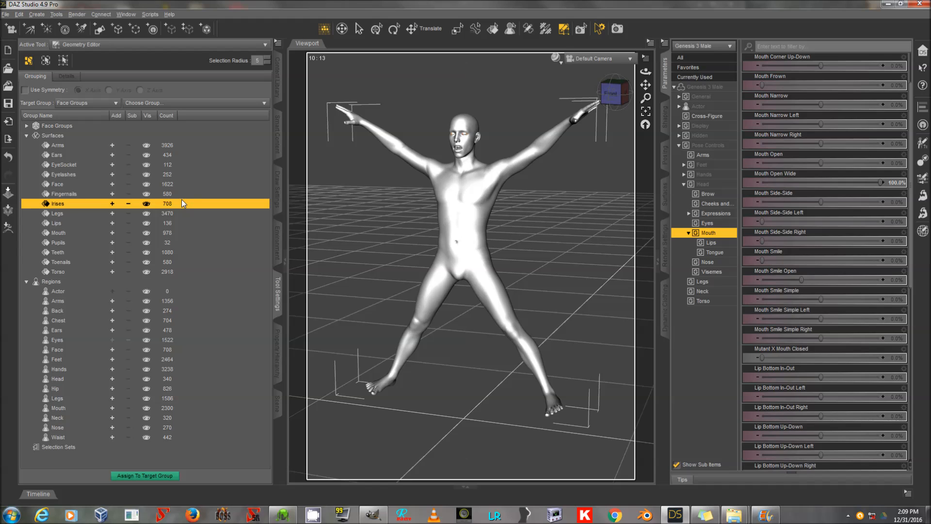
pyautogui.click(173, 243)
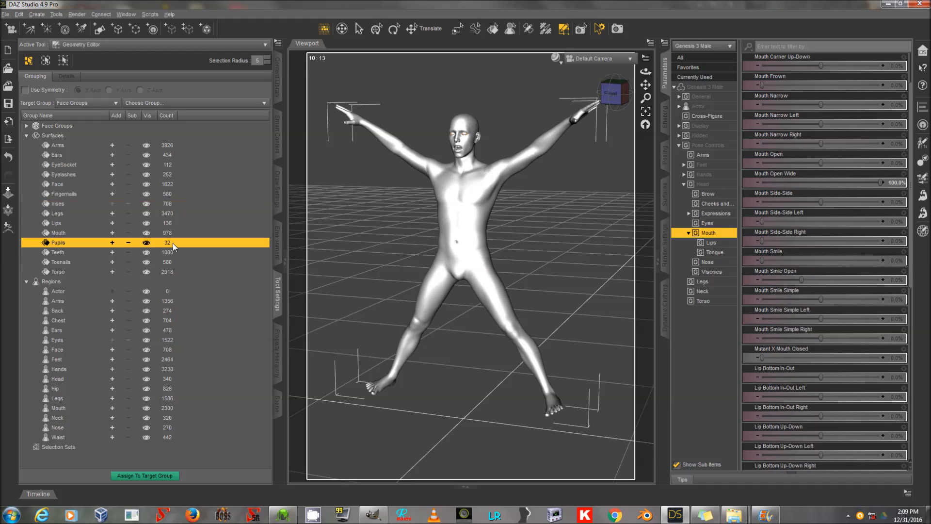
pyautogui.rightClick(112, 245)
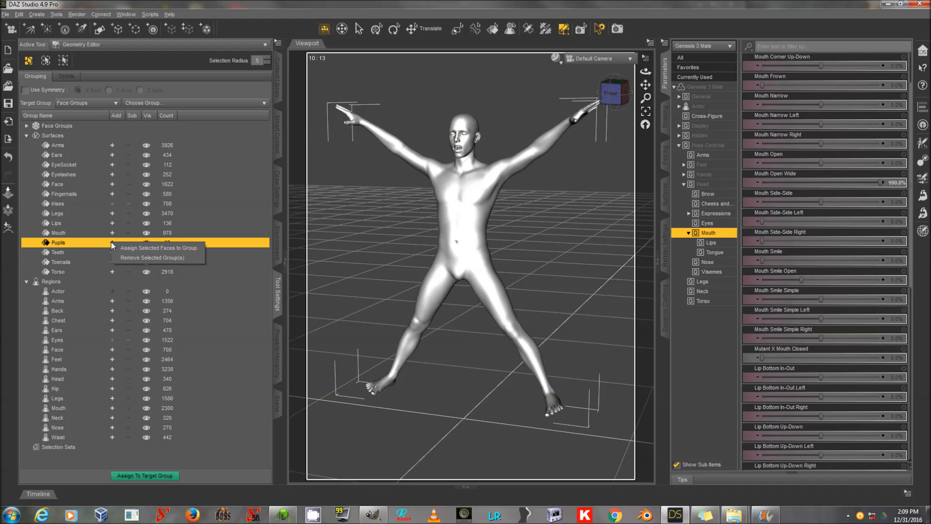
pyautogui.click(83, 204)
pyautogui.rightClick(83, 205)
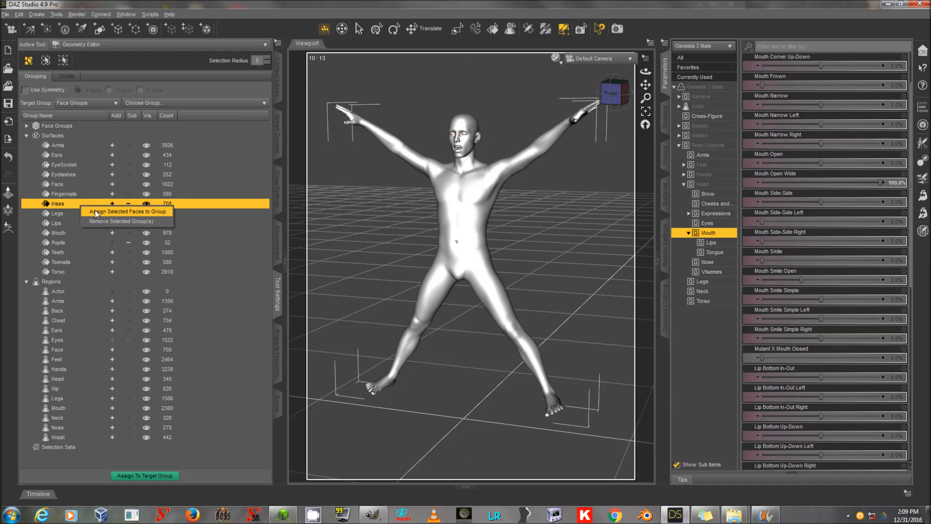
pyautogui.click(96, 211)
pyautogui.click(107, 243)
pyautogui.rightClick(114, 245)
pyautogui.click(129, 260)
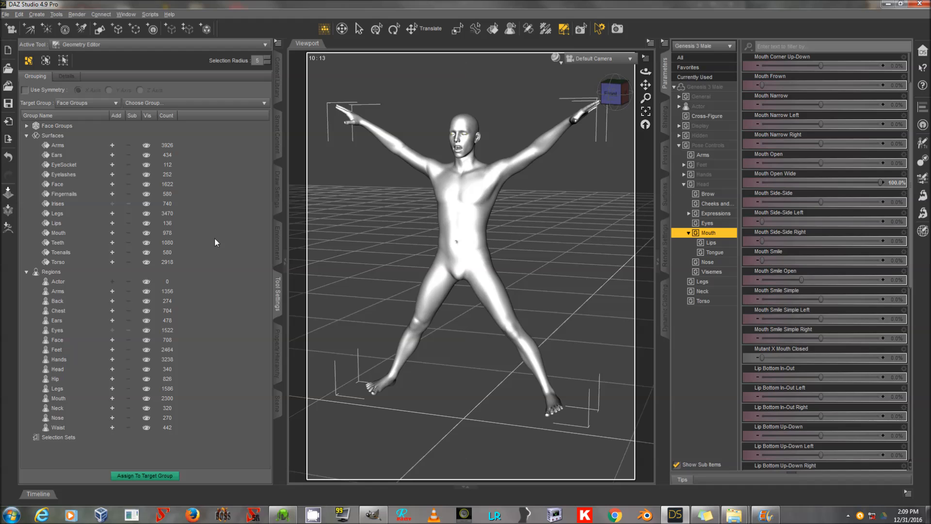
pyautogui.click(112, 193)
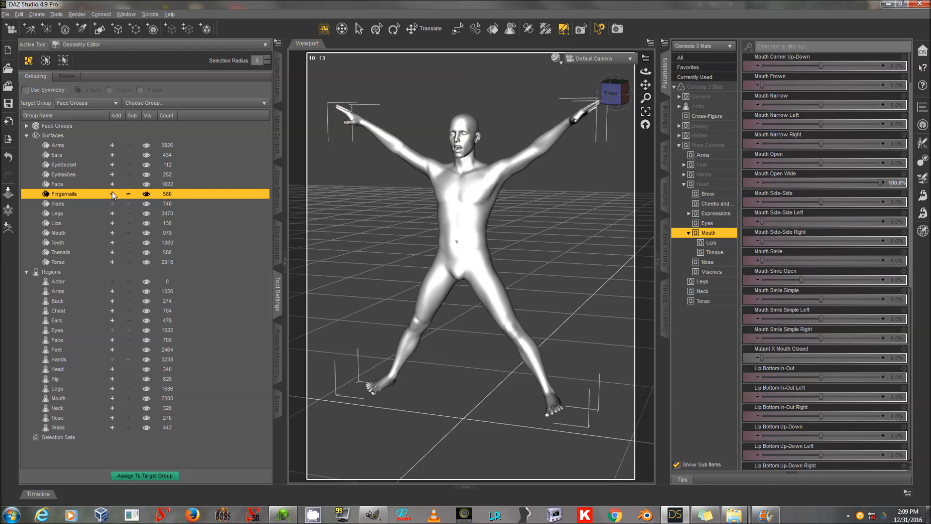
pyautogui.click(94, 145)
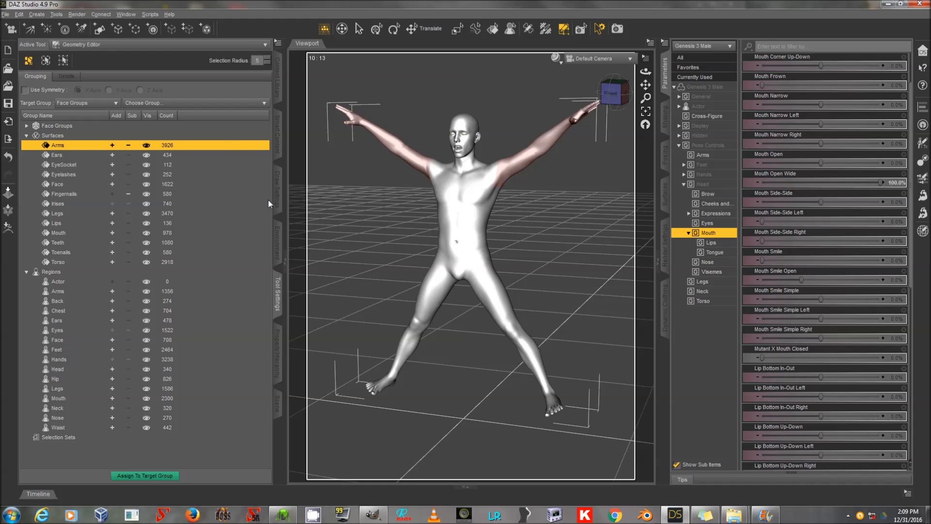
pyautogui.rightClick(338, 203)
pyautogui.moveTo(393, 231)
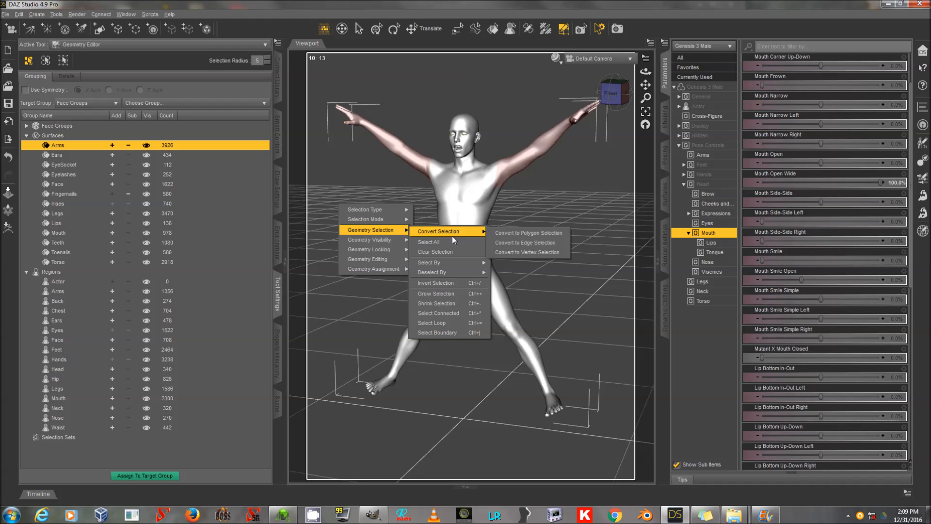
pyautogui.click(451, 252)
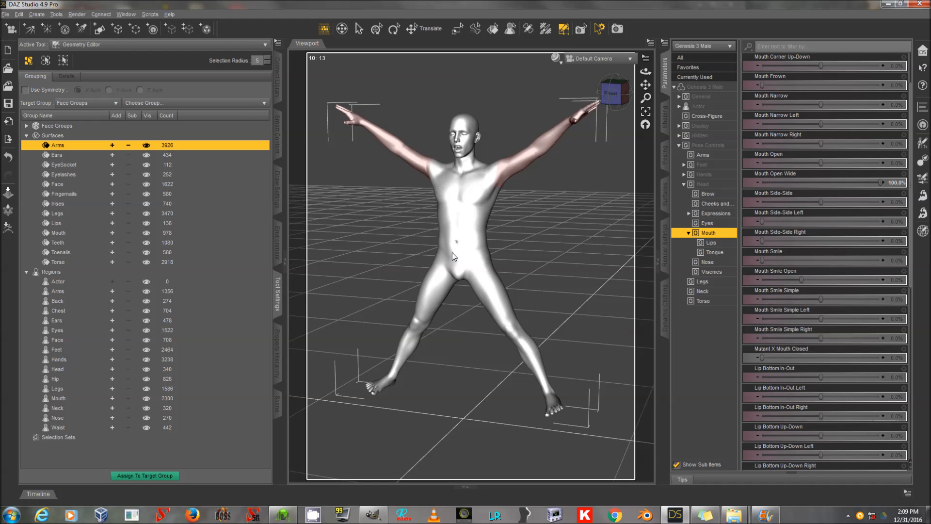
pyautogui.rightClick(355, 196)
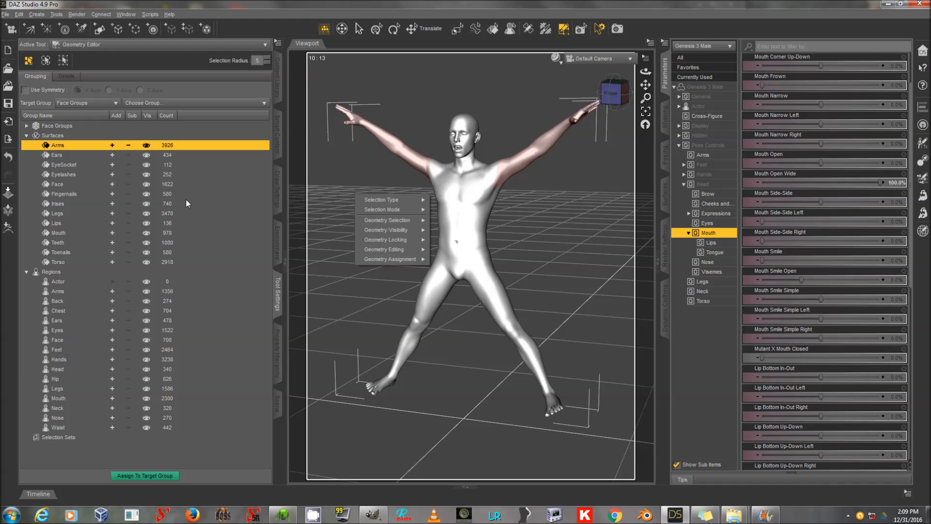
# Assign the Fingernails faces to the Arms group, then remove the Fingernails face group.
pyautogui.click(113, 194)
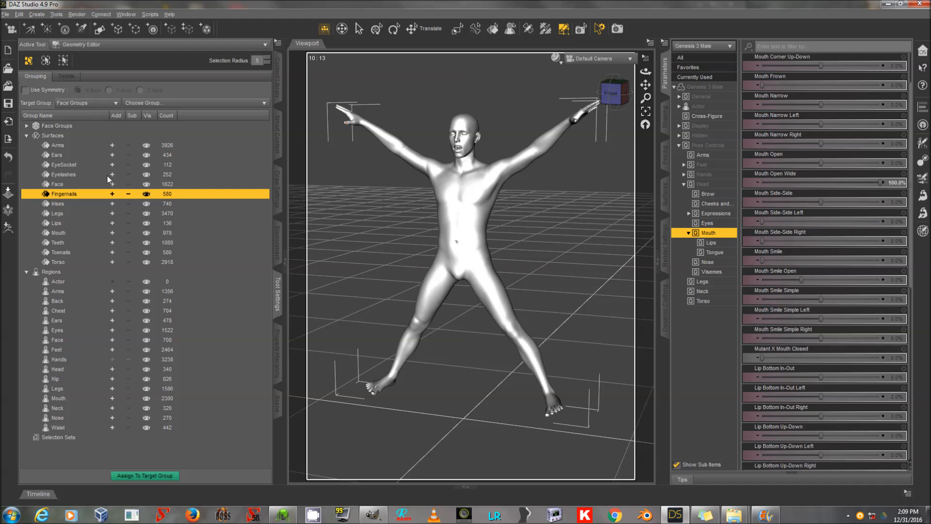
pyautogui.click(106, 145)
pyautogui.rightClick(107, 144)
pyautogui.click(119, 147)
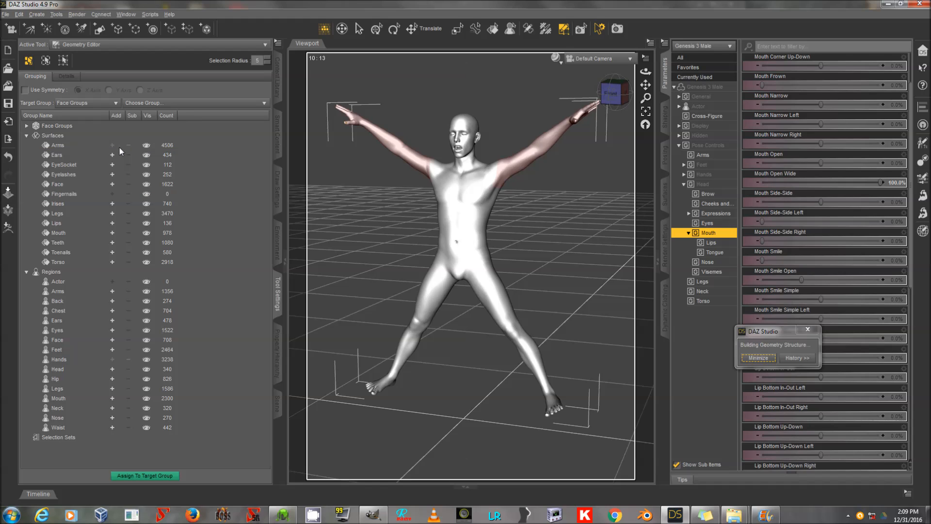
pyautogui.rightClick(125, 193)
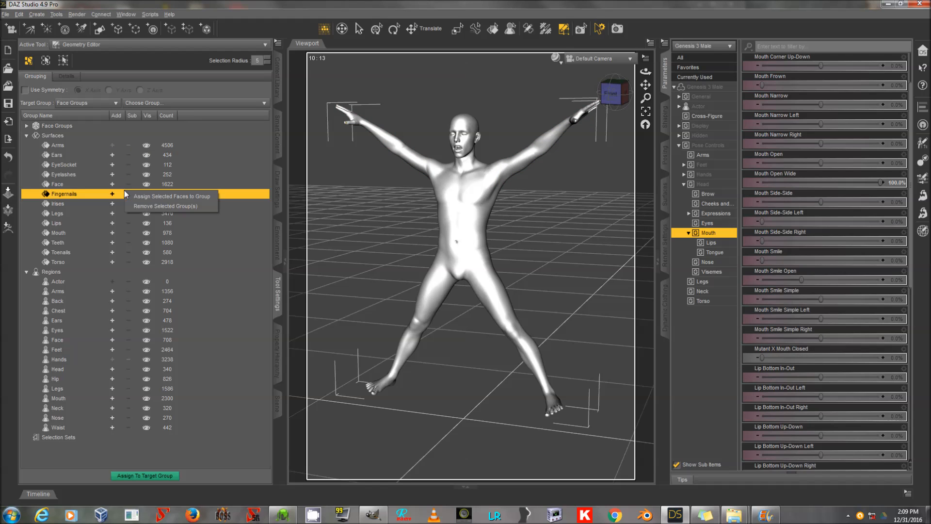
pyautogui.click(147, 206)
# Assign the Toenails faces to the Legs group, then remove the Toenails face group.
pyautogui.click(114, 244)
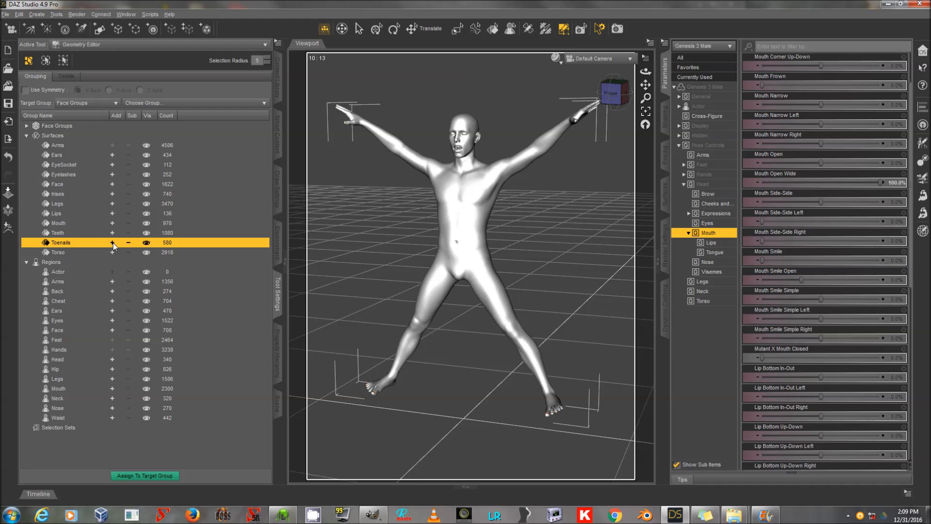
pyautogui.rightClick(101, 244)
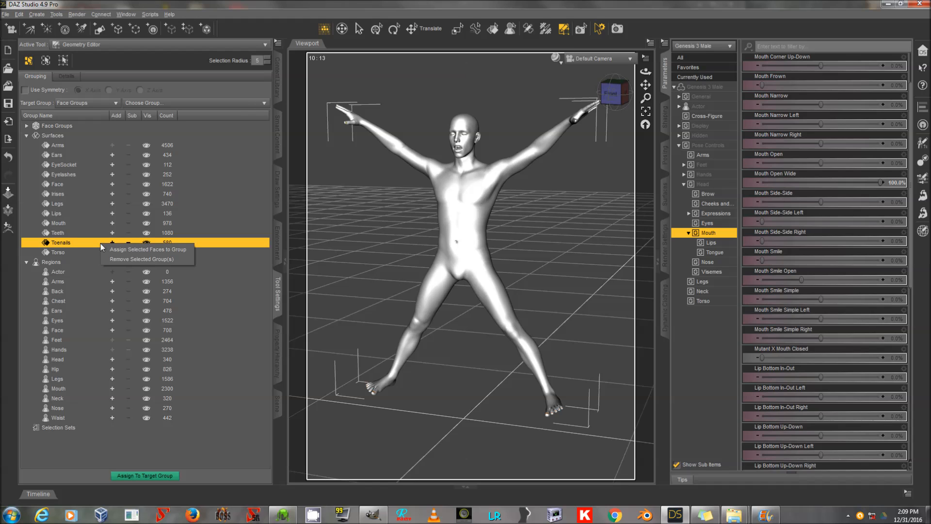
pyautogui.click(83, 211)
pyautogui.rightClick(88, 204)
pyautogui.click(103, 210)
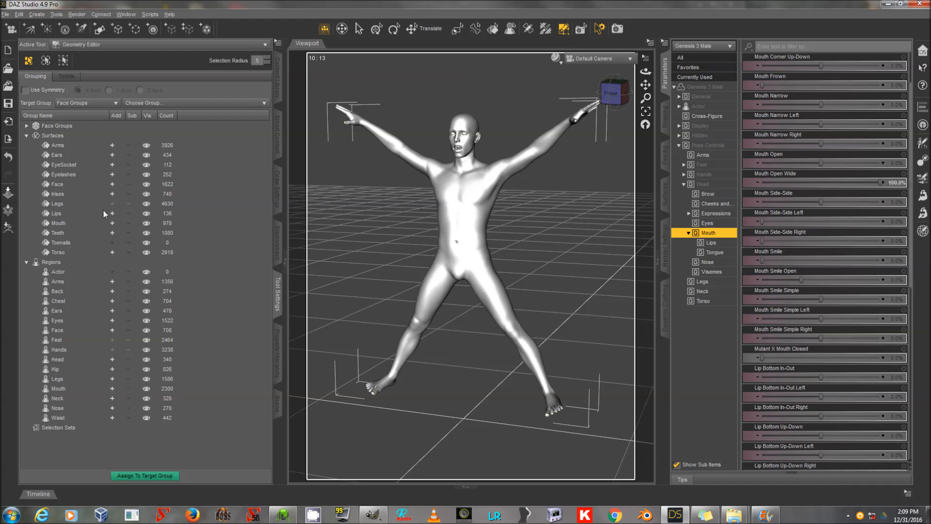
pyautogui.click(100, 241)
pyautogui.rightClick(123, 245)
pyautogui.click(123, 255)
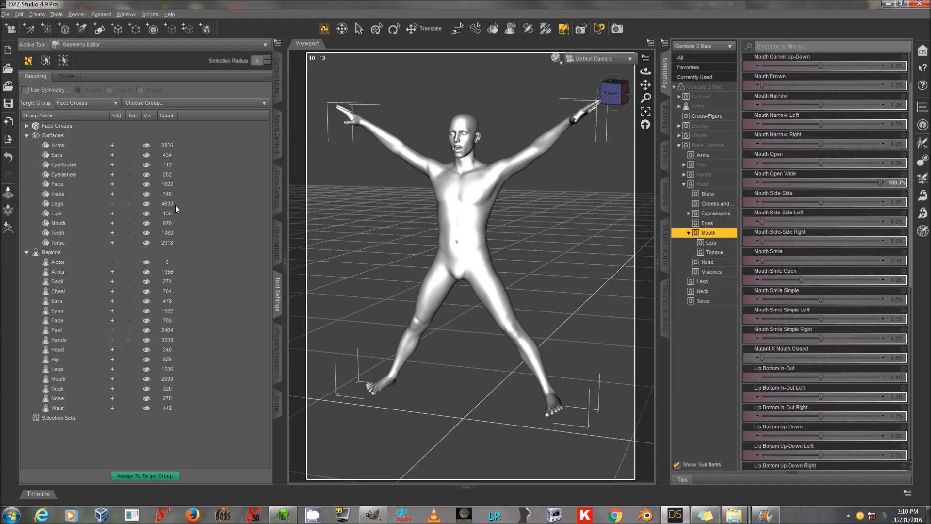
# Select the Lips, EyeSocket and Ears faces and assign them to the Face group.
pyautogui.click(172, 185)
pyautogui.click(175, 192)
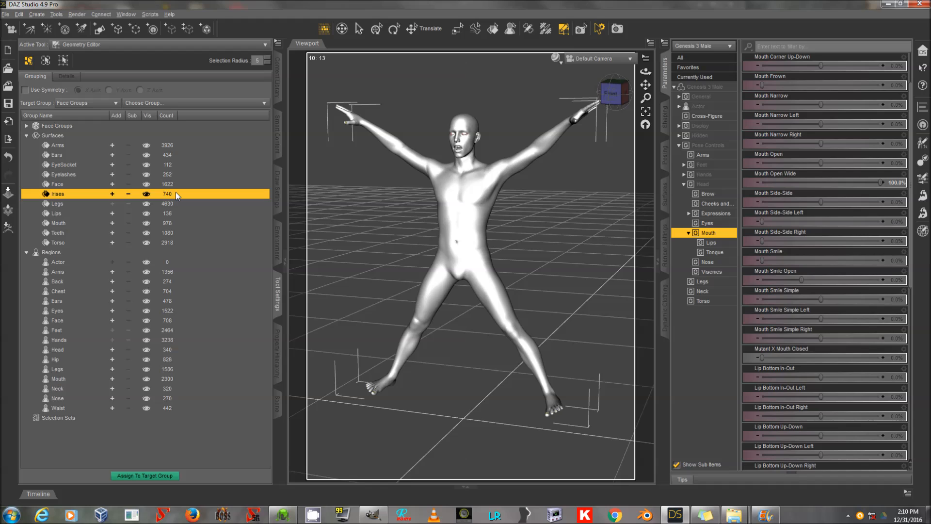
pyautogui.click(107, 186)
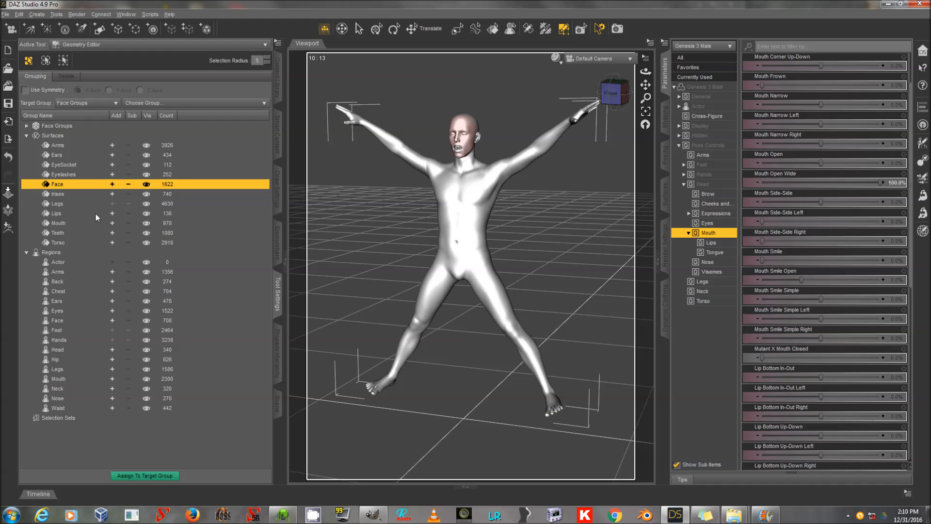
pyautogui.click(113, 214)
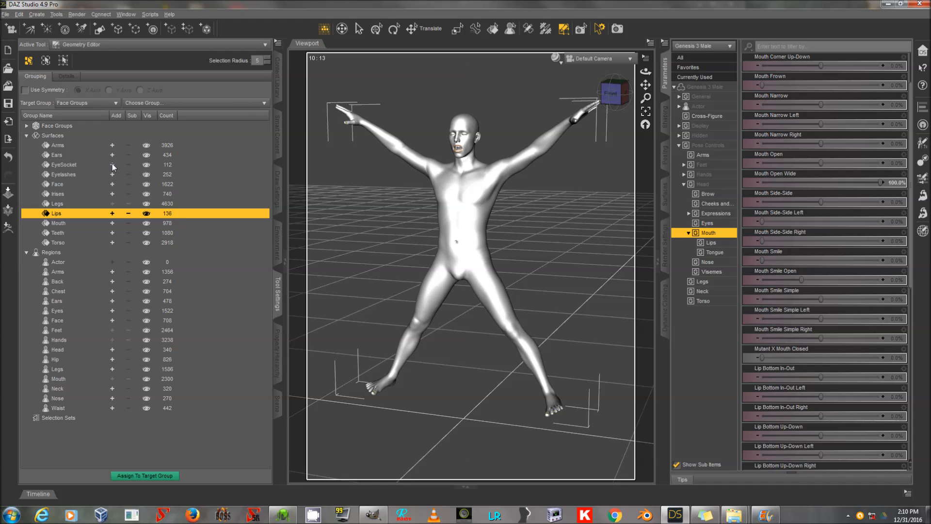
pyautogui.rightClick(301, 193)
pyautogui.moveTo(346, 221)
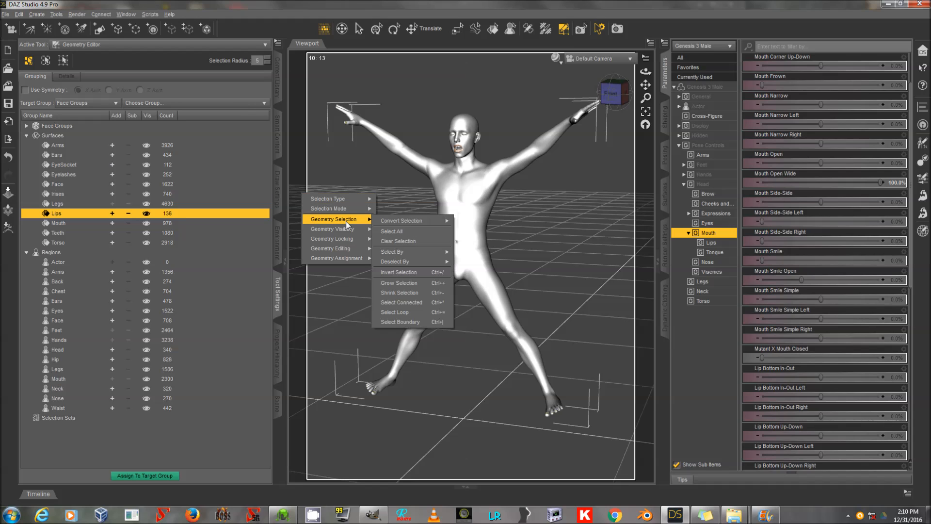
pyautogui.click(418, 238)
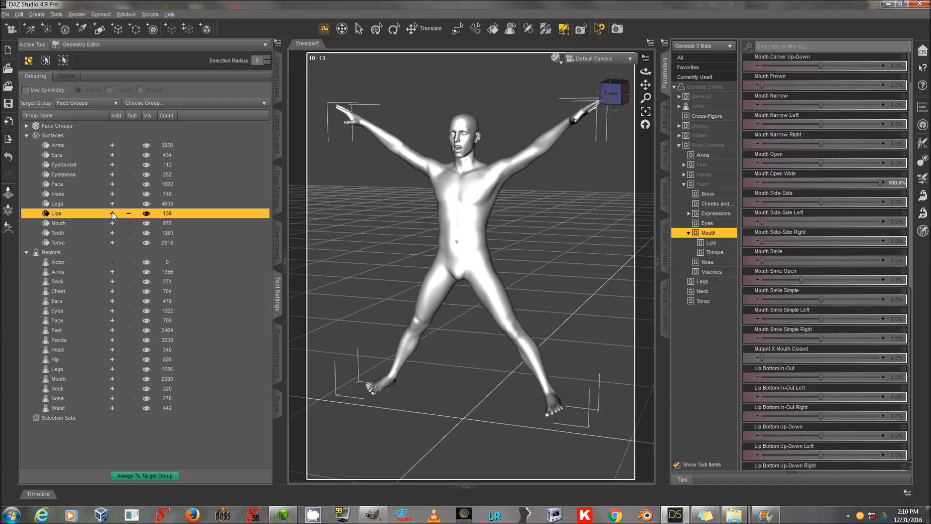
pyautogui.click(113, 164)
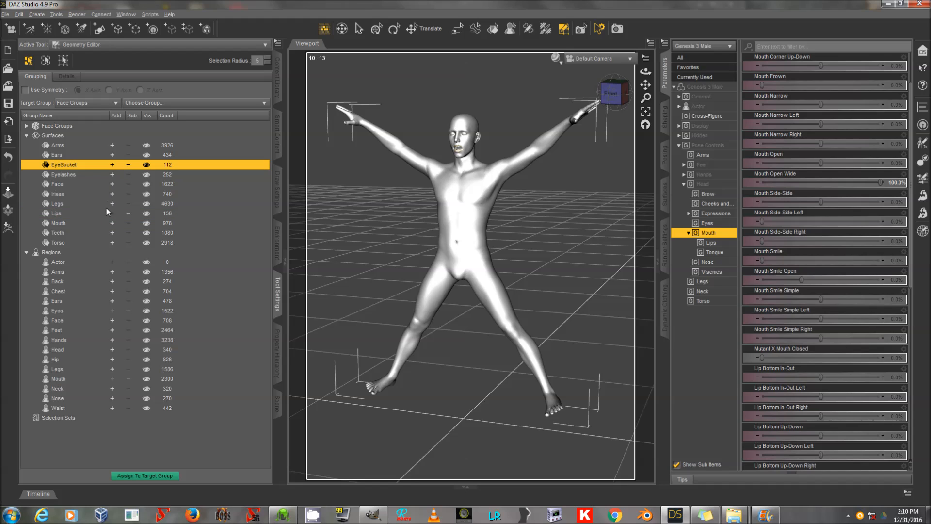
pyautogui.click(112, 155)
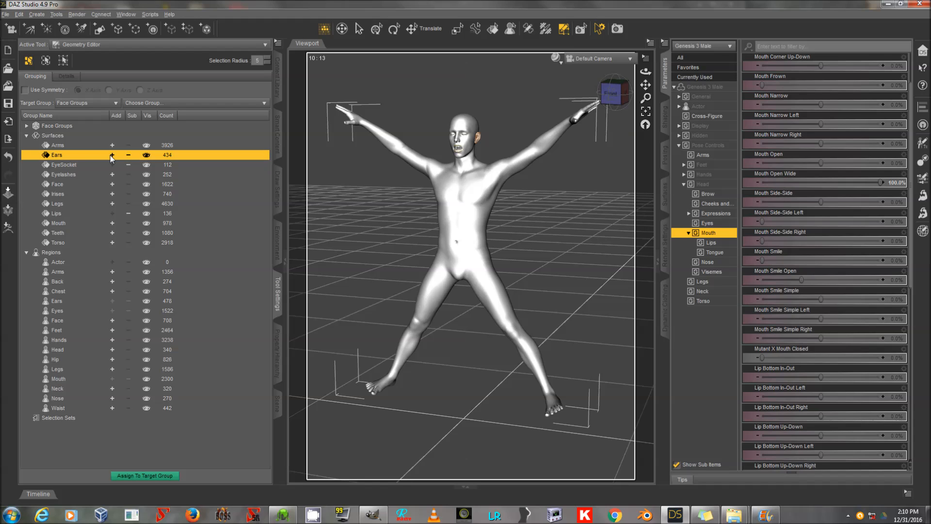
pyautogui.click(112, 185)
pyautogui.rightClick(111, 185)
pyautogui.click(138, 190)
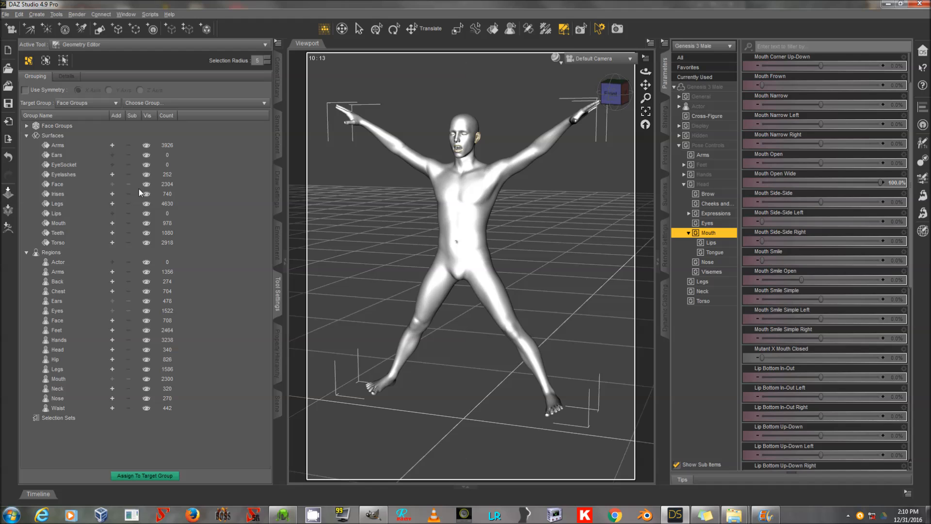
# Remove the Ears, EyeSocket and Lips face groups from the Surfaces list.
pyautogui.click(162, 151)
pyautogui.rightClick(162, 151)
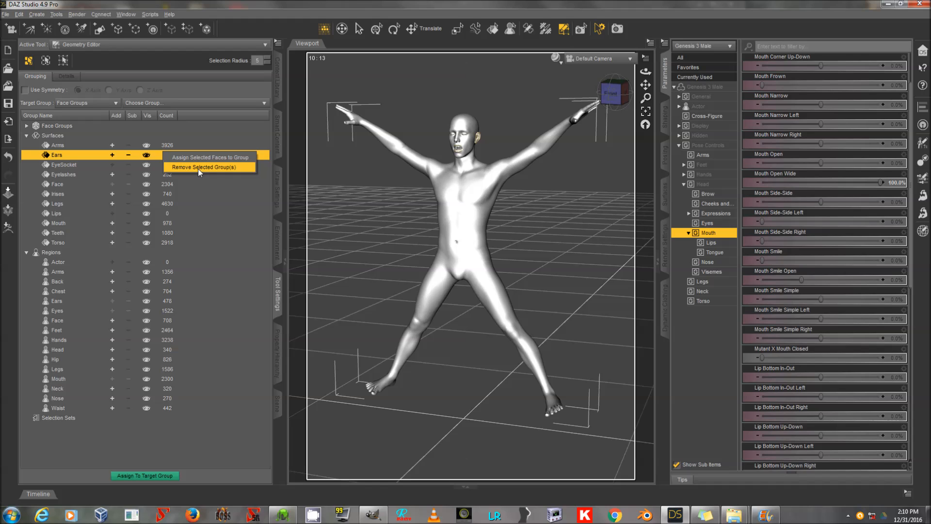
pyautogui.click(197, 168)
pyautogui.rightClick(186, 156)
pyautogui.click(201, 171)
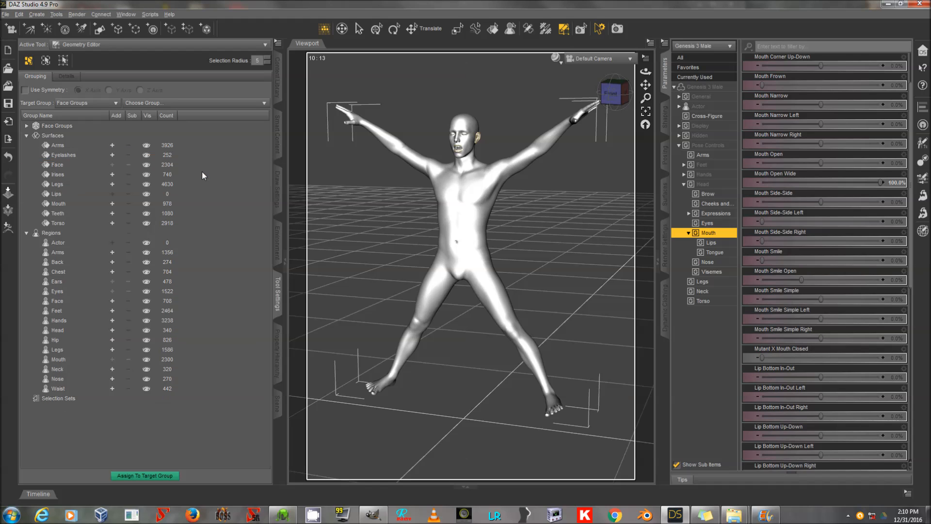
pyautogui.click(176, 193)
pyautogui.rightClick(175, 194)
pyautogui.click(195, 211)
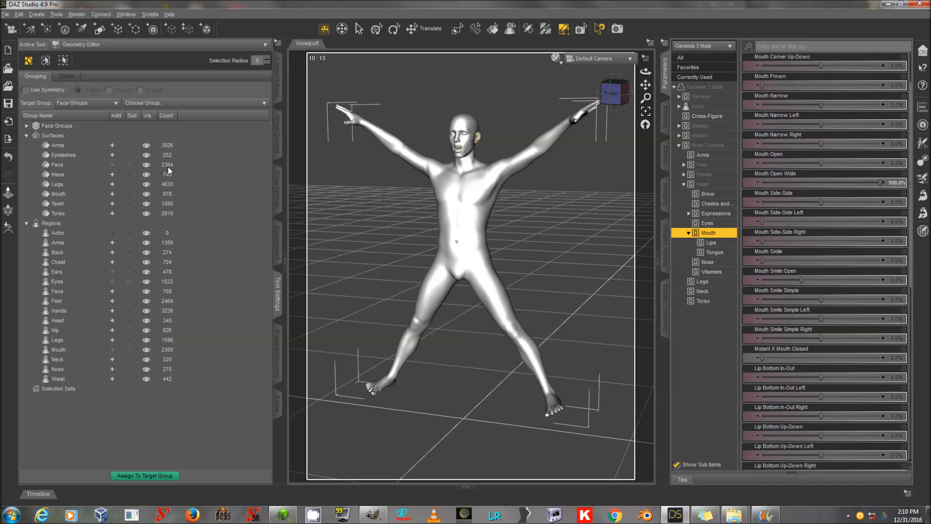
# Assign the Teeth faces to the Mouth group, then remove the Teeth face group.
pyautogui.click(112, 203)
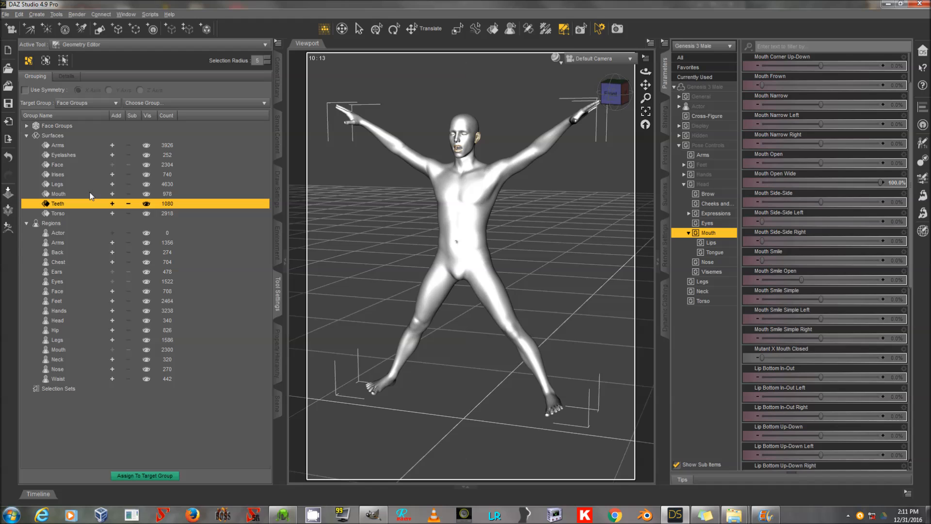
pyautogui.rightClick(94, 194)
pyautogui.click(99, 197)
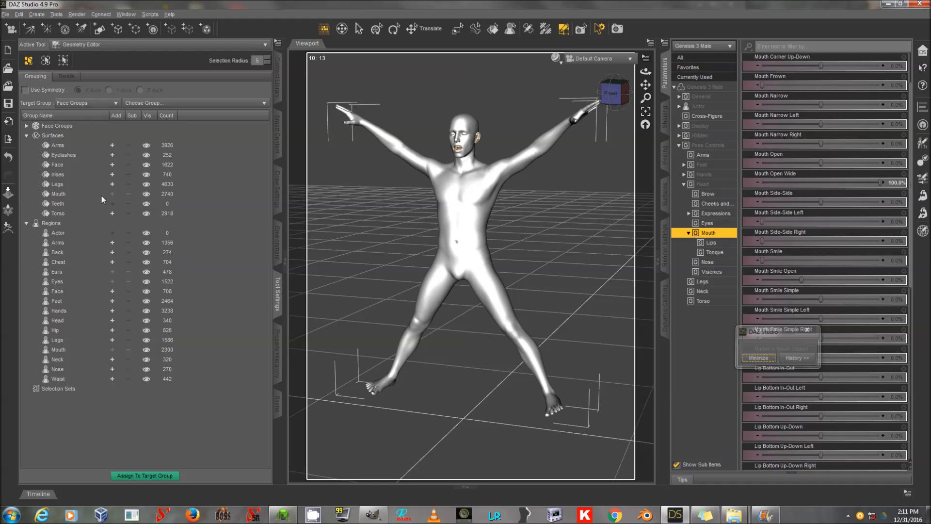
pyautogui.rightClick(98, 202)
pyautogui.click(113, 218)
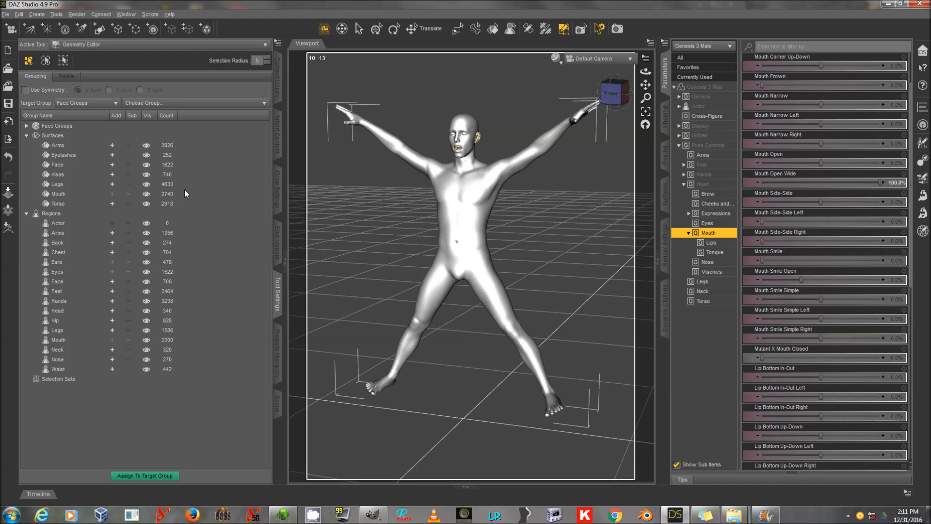
# Assign the Eyelashes faces to the Irises group, then remove the Eyelashes face group.
pyautogui.click(111, 156)
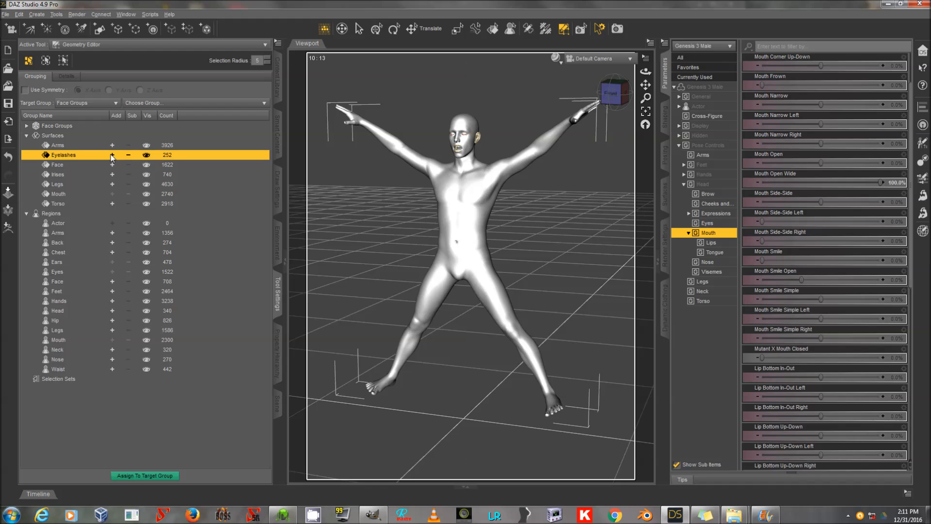
pyautogui.click(87, 174)
pyautogui.rightClick(86, 176)
pyautogui.click(100, 179)
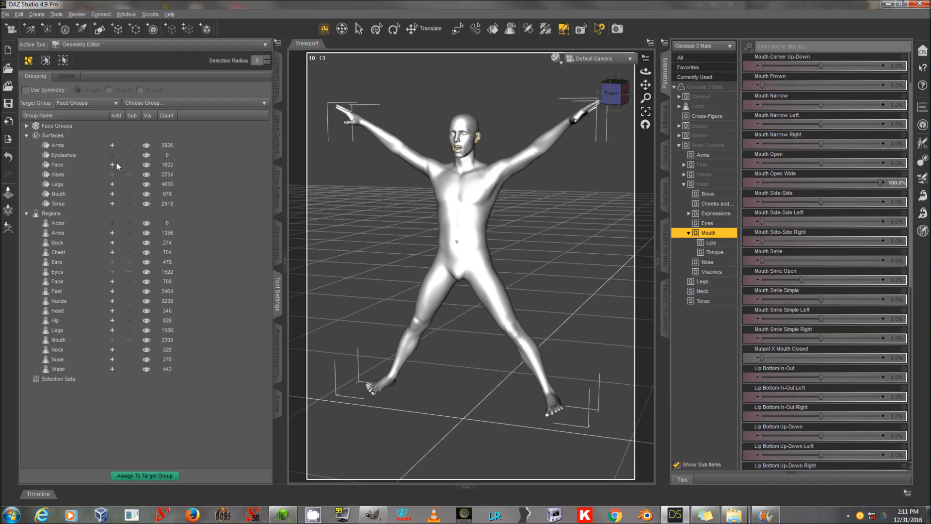
pyautogui.click(111, 156)
pyautogui.rightClick(120, 154)
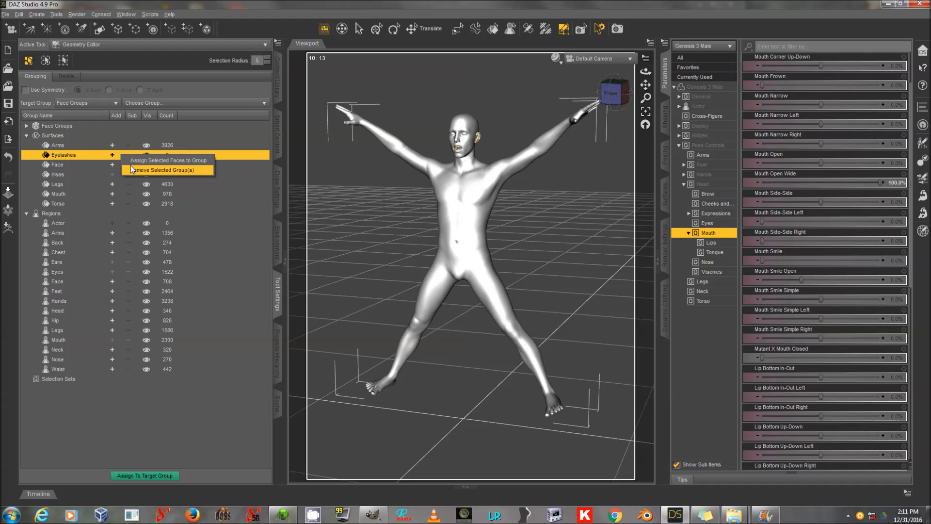
pyautogui.click(130, 165)
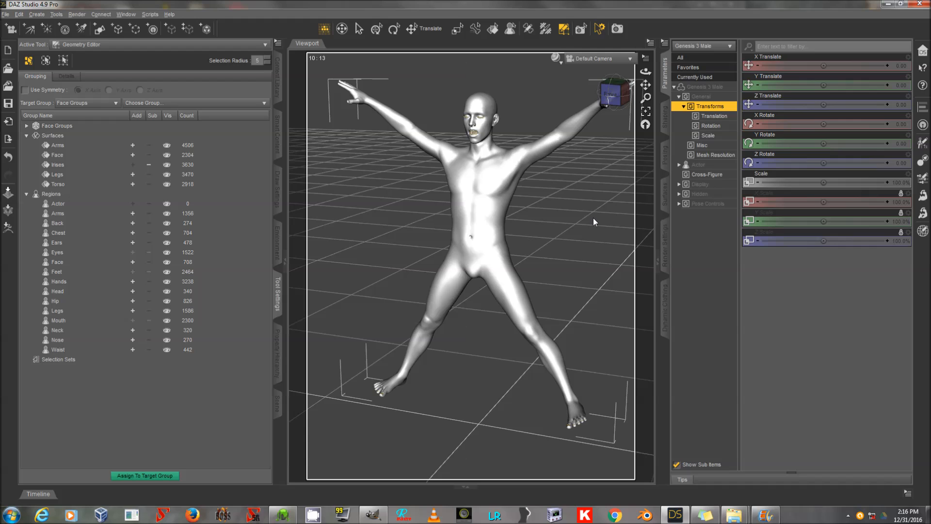
# Examine the Irises, Arms, Face, Legs and Torso surface groups highlighted on the figure.
pyautogui.click(102, 165)
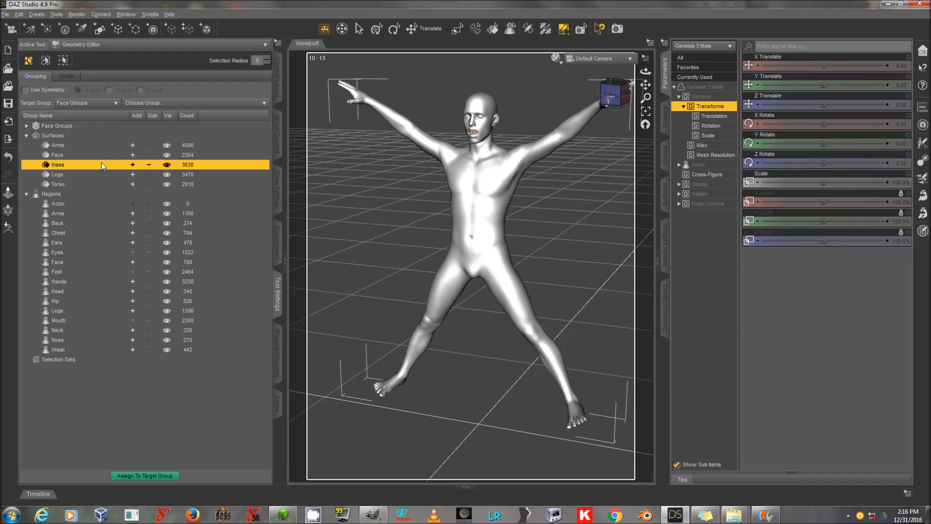
pyautogui.moveTo(646, 98); pyautogui.dragTo(648, 230)
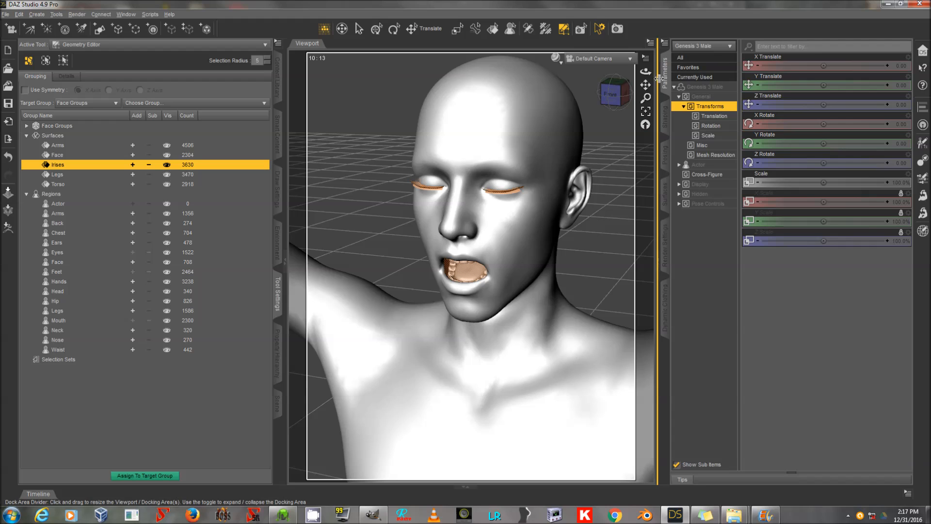
pyautogui.moveTo(645, 97); pyautogui.dragTo(645, 158)
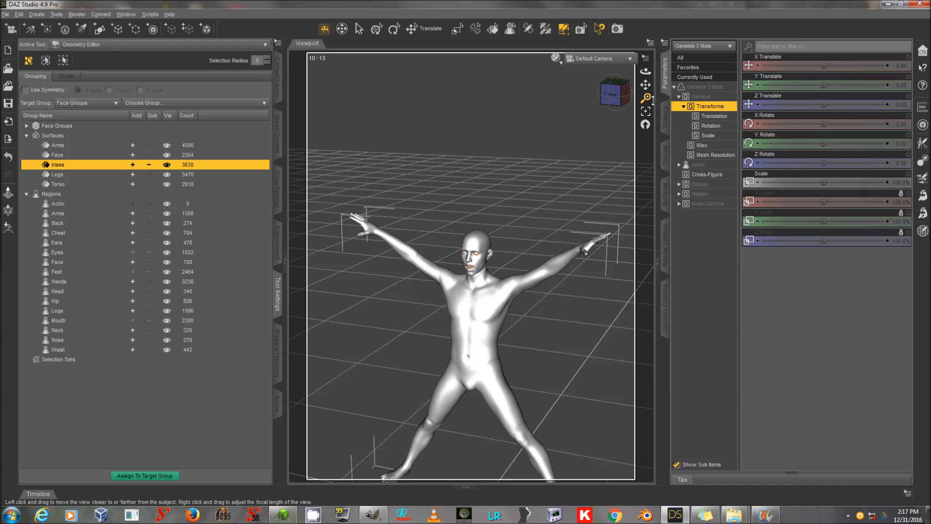
pyautogui.moveTo(650, 86); pyautogui.dragTo(650, 126)
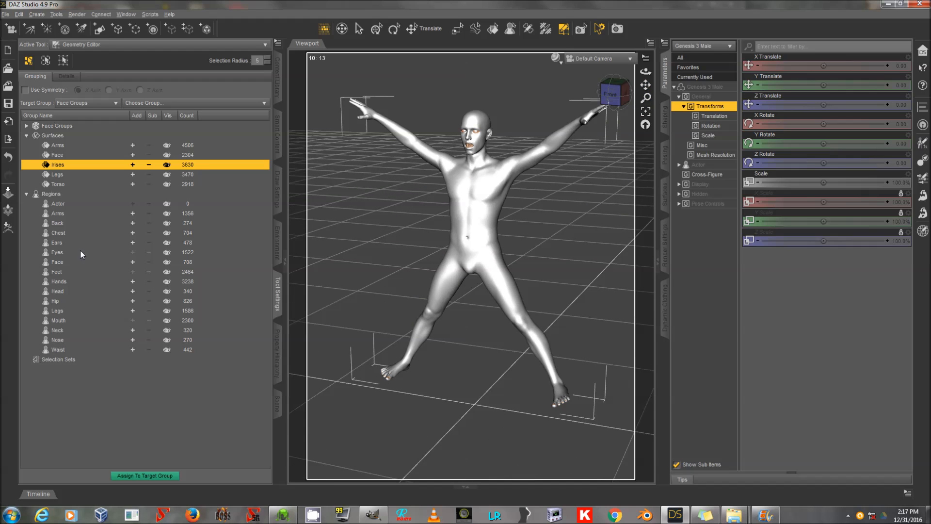
pyautogui.click(85, 145)
pyautogui.click(85, 155)
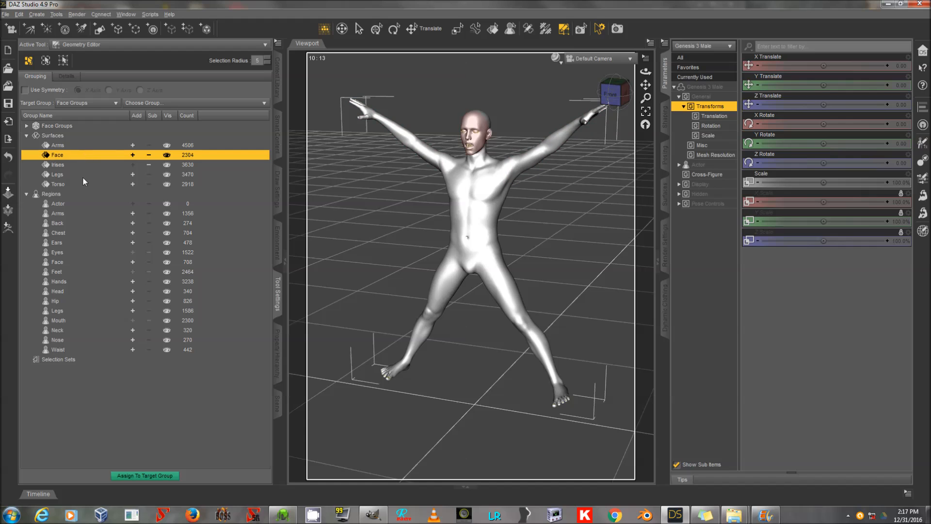
pyautogui.click(82, 176)
pyautogui.click(83, 183)
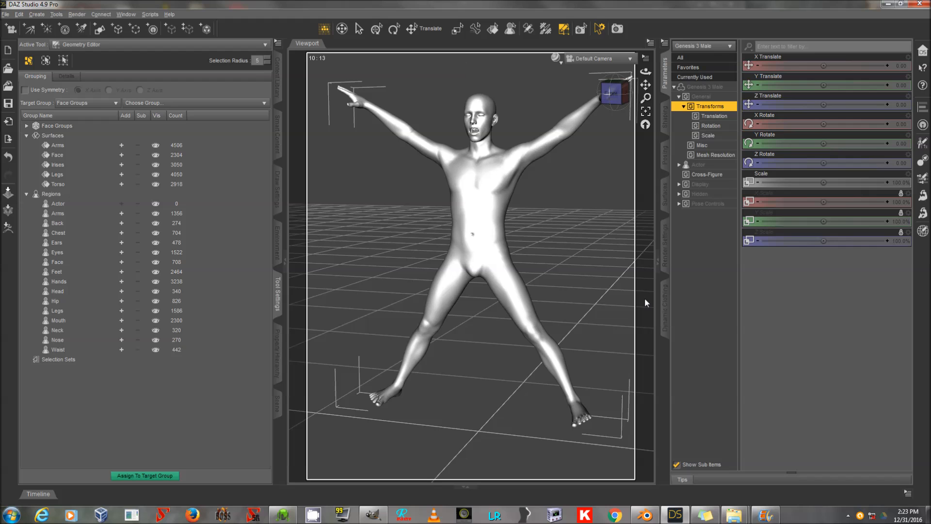
pyautogui.moveTo(645, 97)
pyautogui.mouseDown()
pyautogui.moveTo(645, 114)
pyautogui.moveTo(645, 94)
pyautogui.mouseUp()
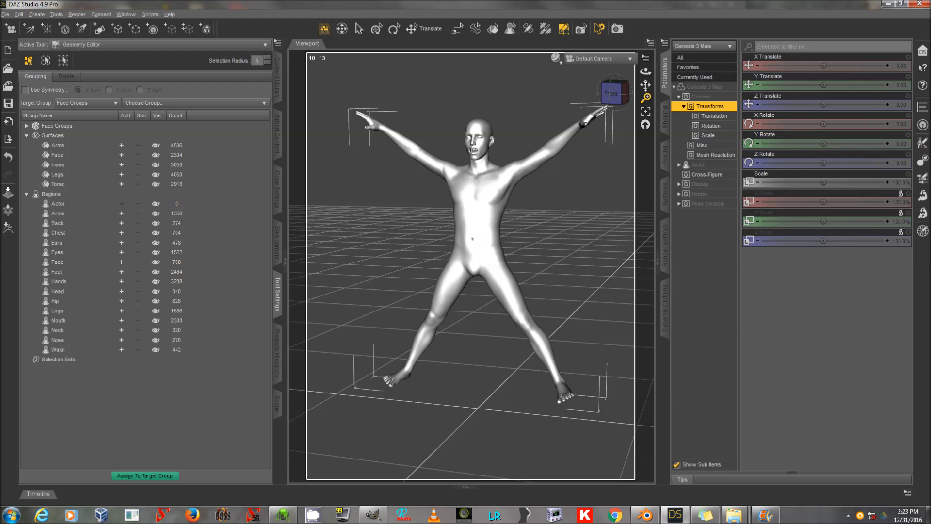
pyautogui.moveTo(646, 85); pyautogui.dragTo(641, 90)
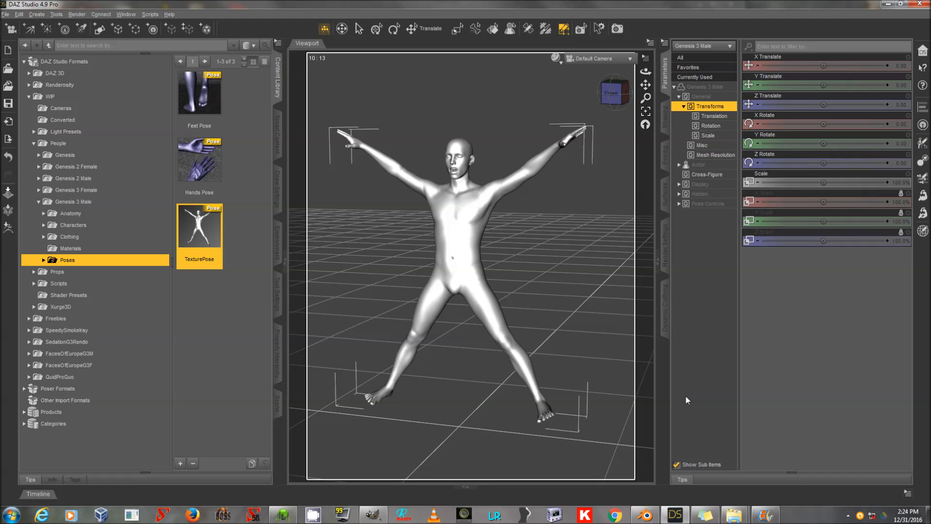
pyautogui.hotkey('alt', 'f')
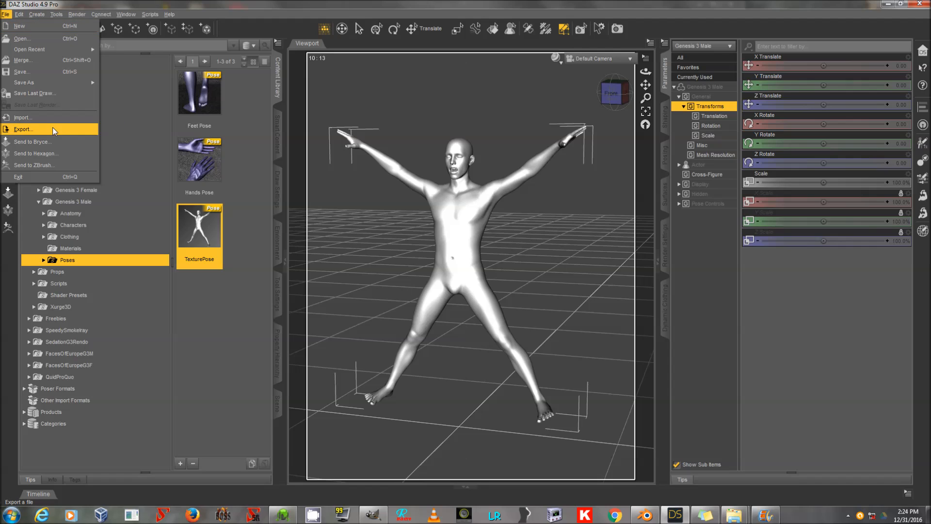
pyautogui.click(393, 2)
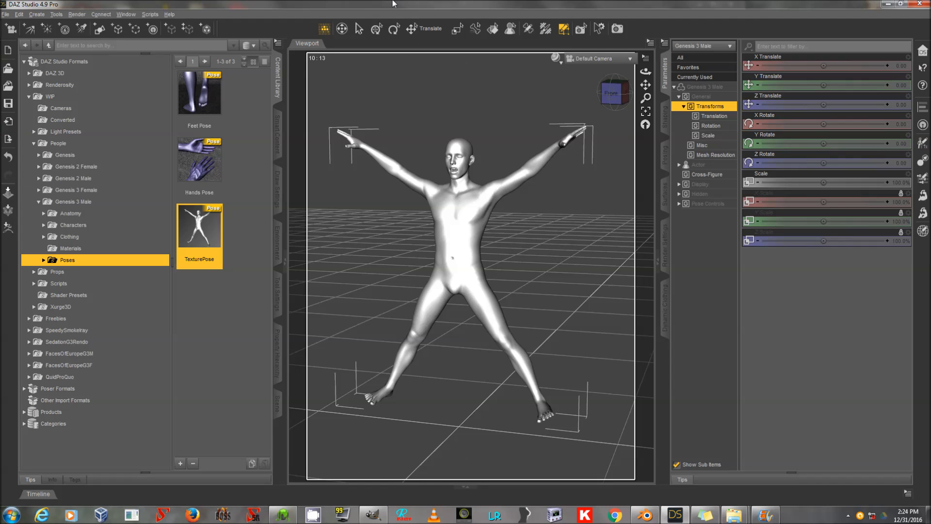
# Set the figure's Mouth Realism HD morph to 0% in the currently used parameters.
pyautogui.click(666, 78)
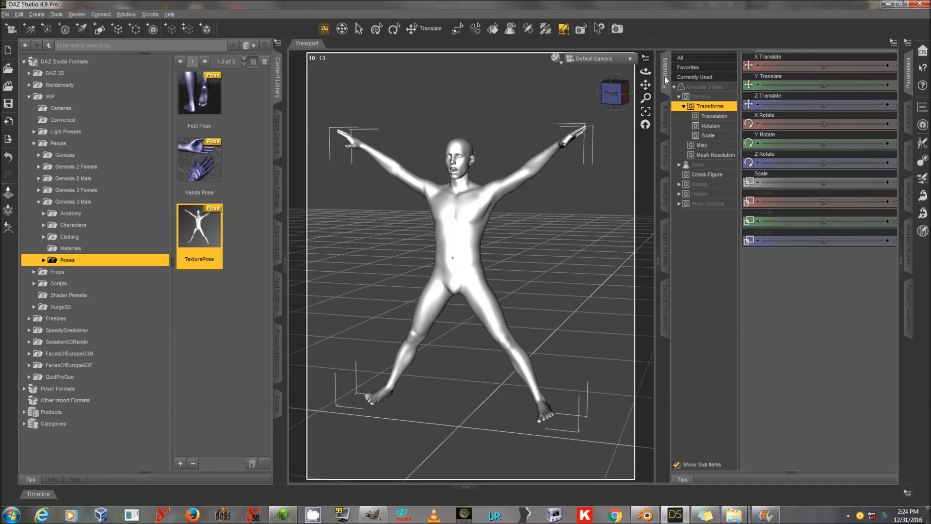
pyautogui.click(907, 73)
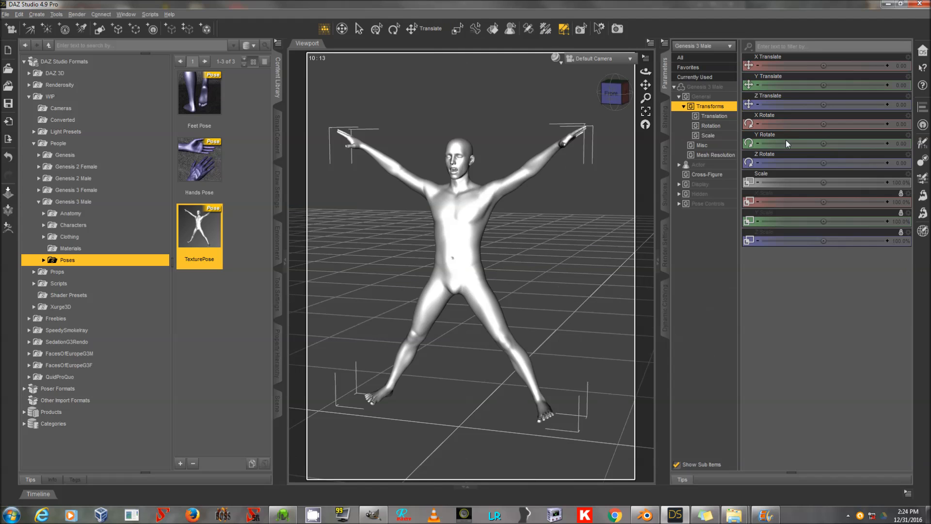
pyautogui.click(712, 77)
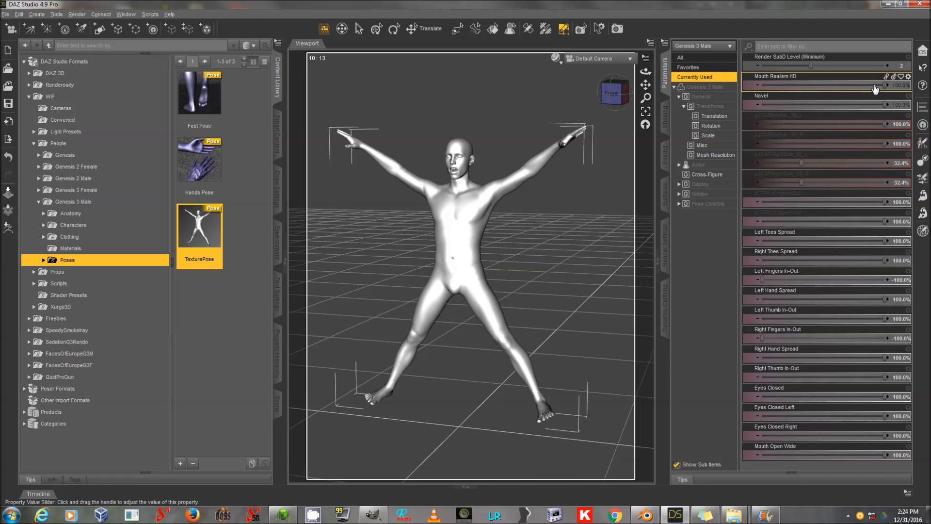
pyautogui.moveTo(873, 87); pyautogui.dragTo(784, 107)
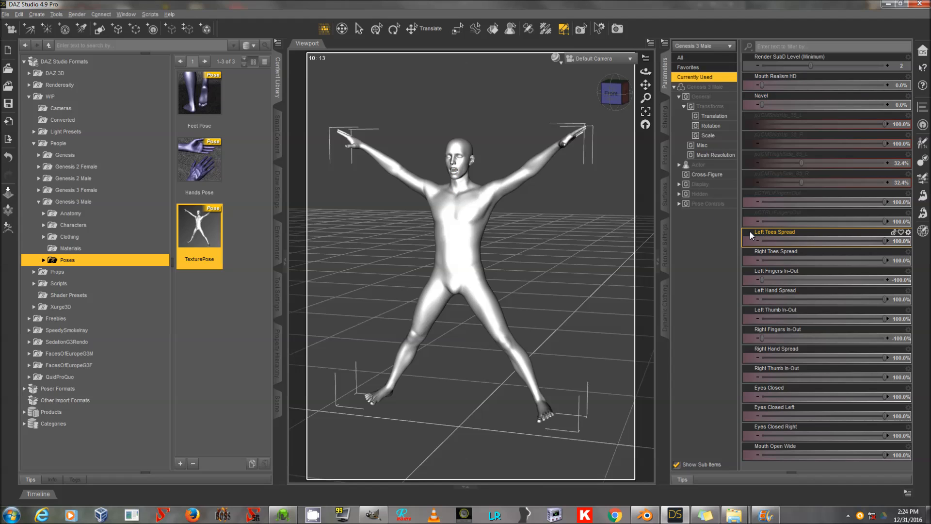
# Set the figure's mesh Resolution Level to Base.
pyautogui.click(722, 156)
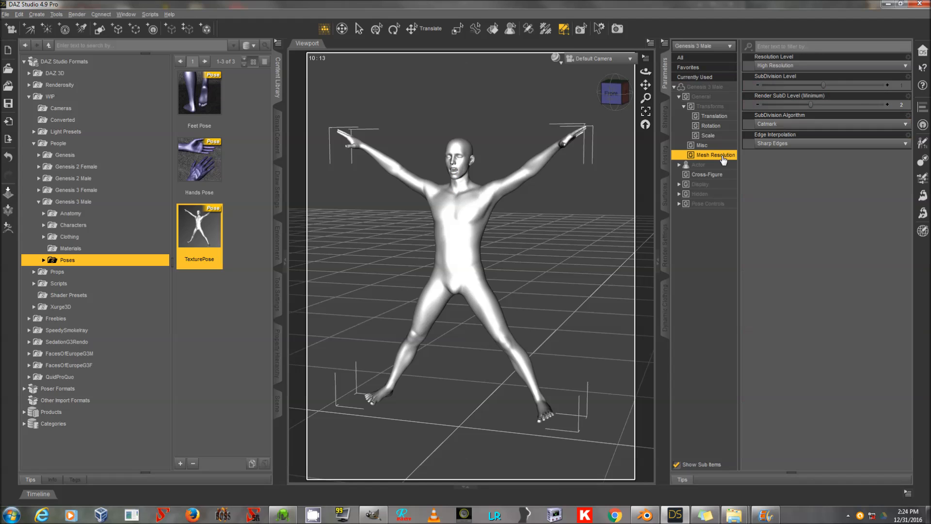
pyautogui.click(769, 65)
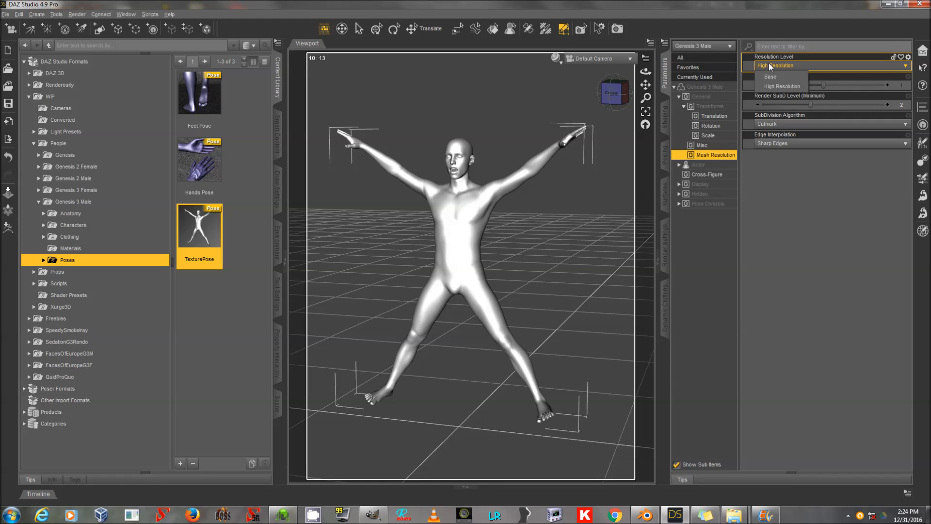
pyautogui.click(769, 77)
pyautogui.click(773, 86)
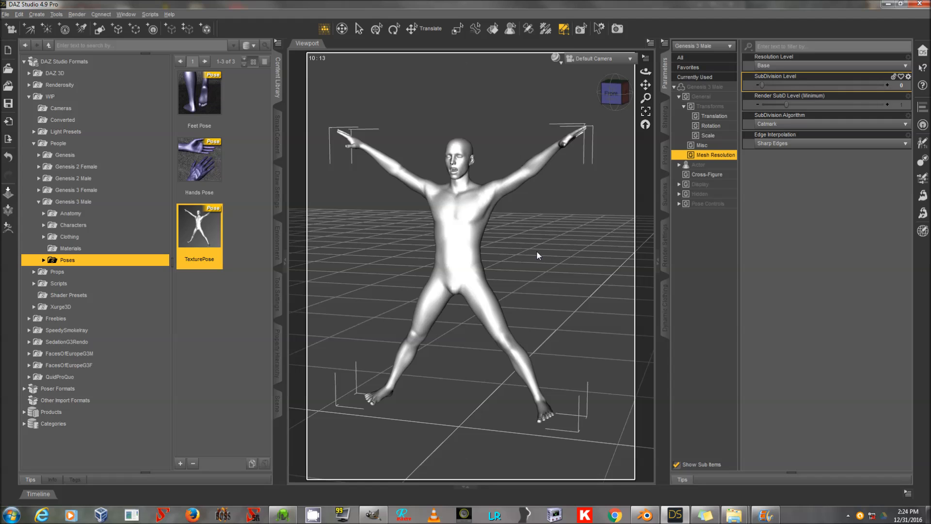
# Export the figure as OBJ, overwriting !BASE3DC.obj, with the DAZ Studio (1 unit = 1cm) preset.
pyautogui.hotkey('alt', 'f')
pyautogui.click(42, 129)
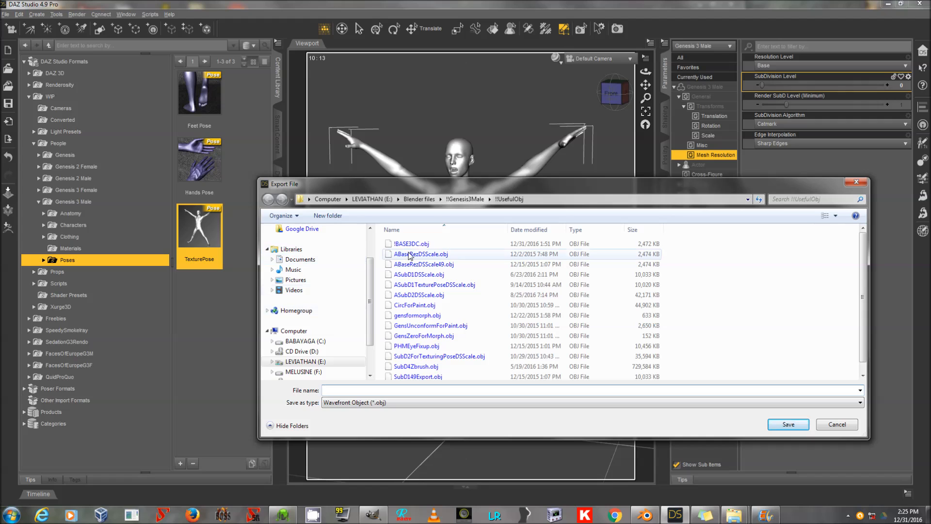
pyautogui.click(424, 245)
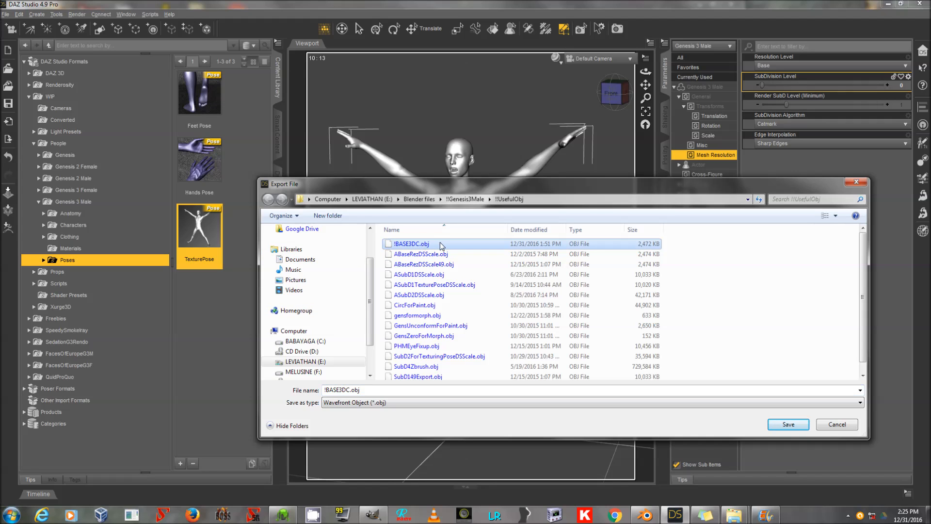
pyautogui.doubleClick(440, 243)
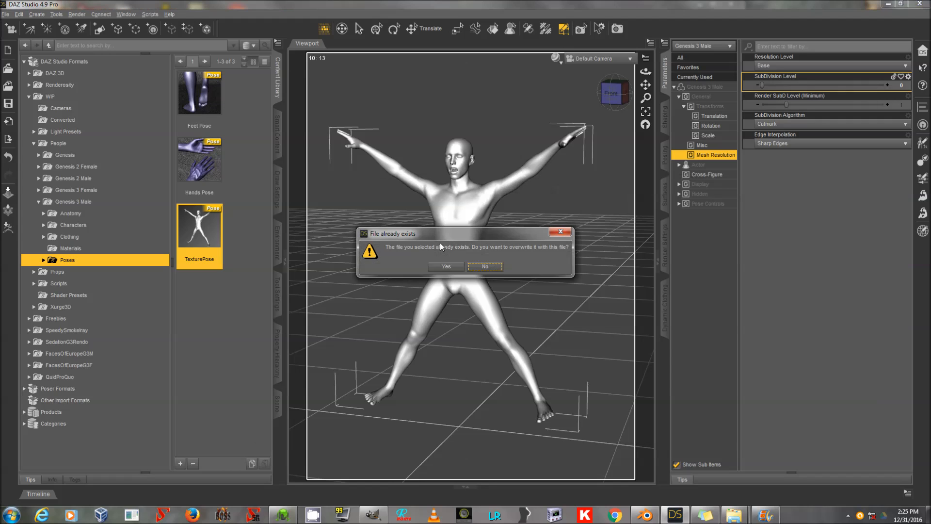
pyautogui.click(447, 267)
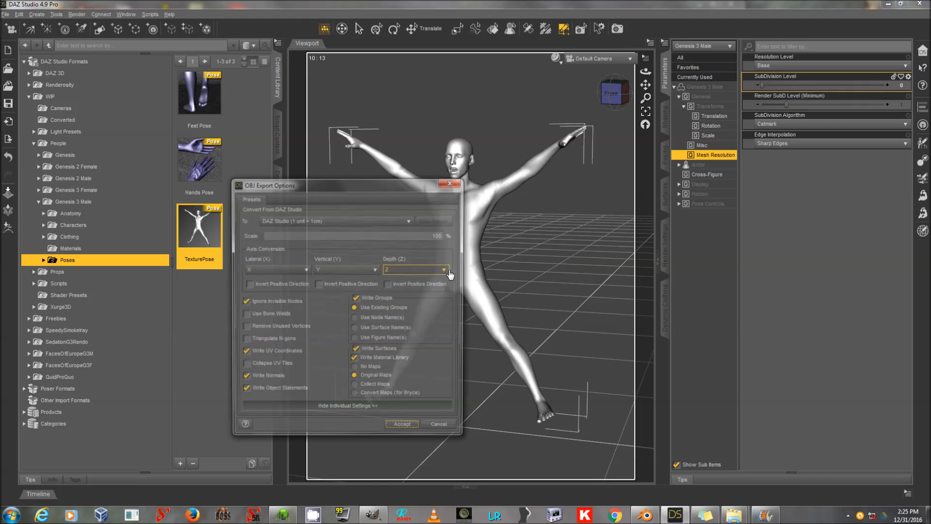
pyautogui.click(372, 222)
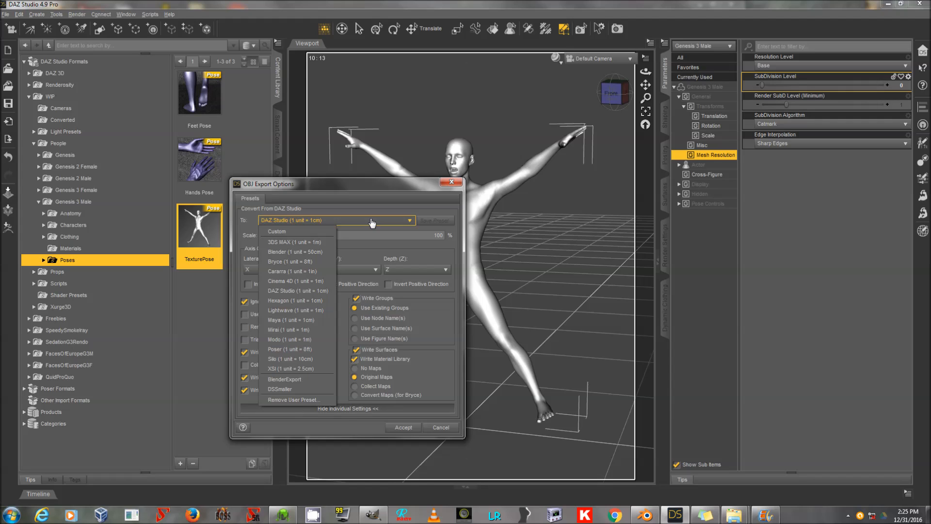
pyautogui.click(367, 209)
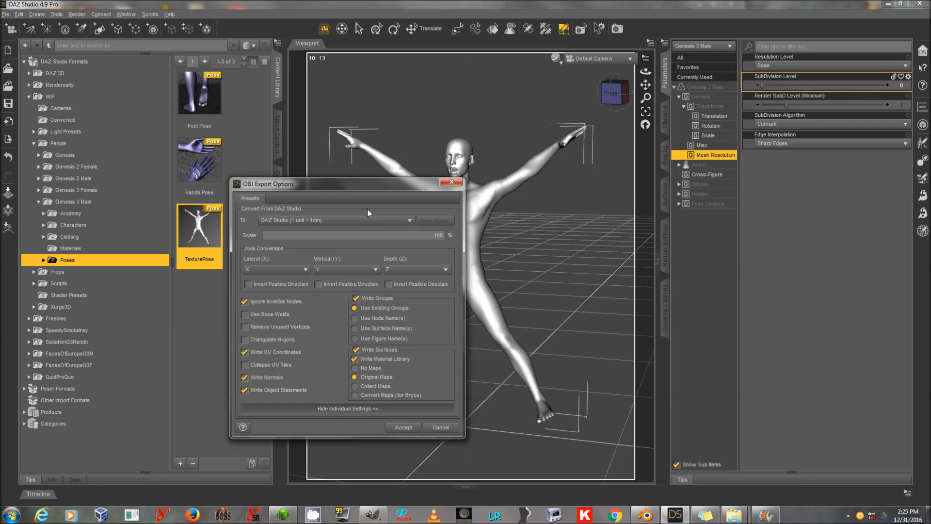
pyautogui.click(406, 429)
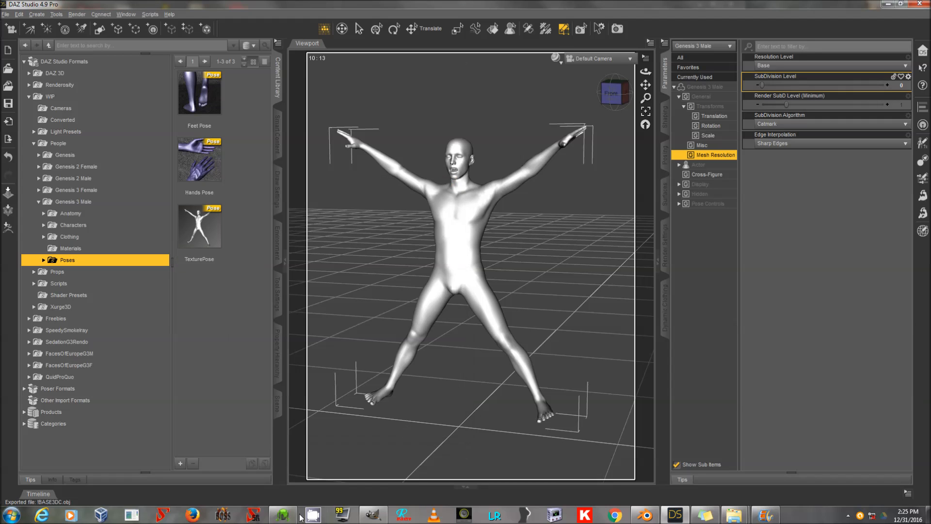
# Switch to 3D-Coat, close the splash screen, and import !BASE3DC.obj as a model for per-pixel painting.
pyautogui.click(280, 521)
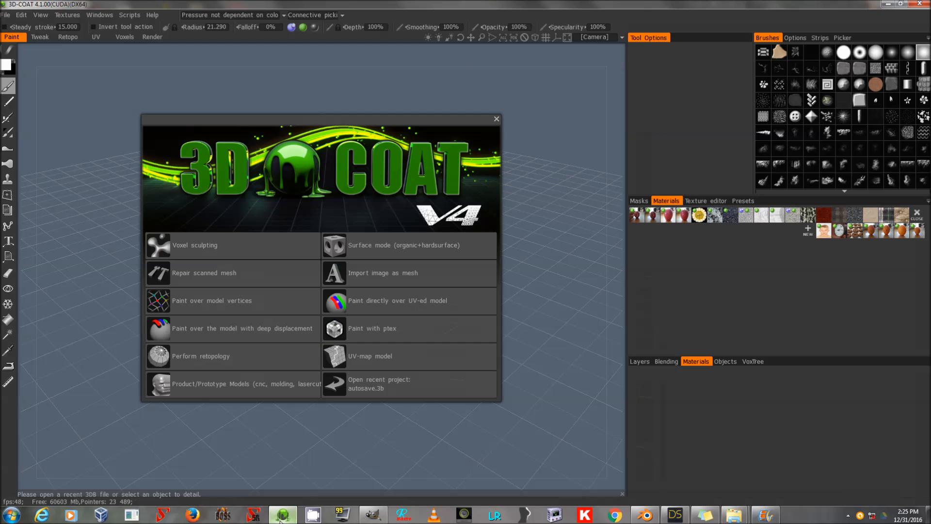
pyautogui.click(496, 118)
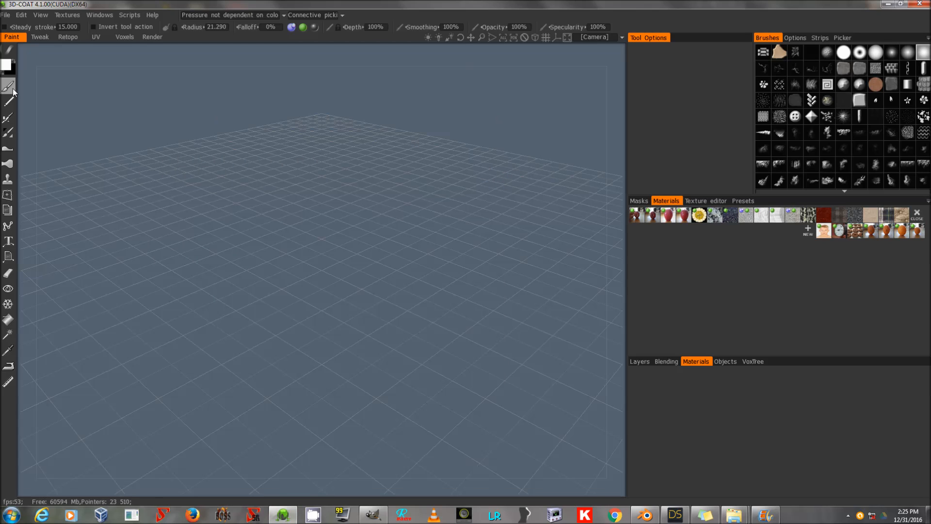
pyautogui.click(5, 15)
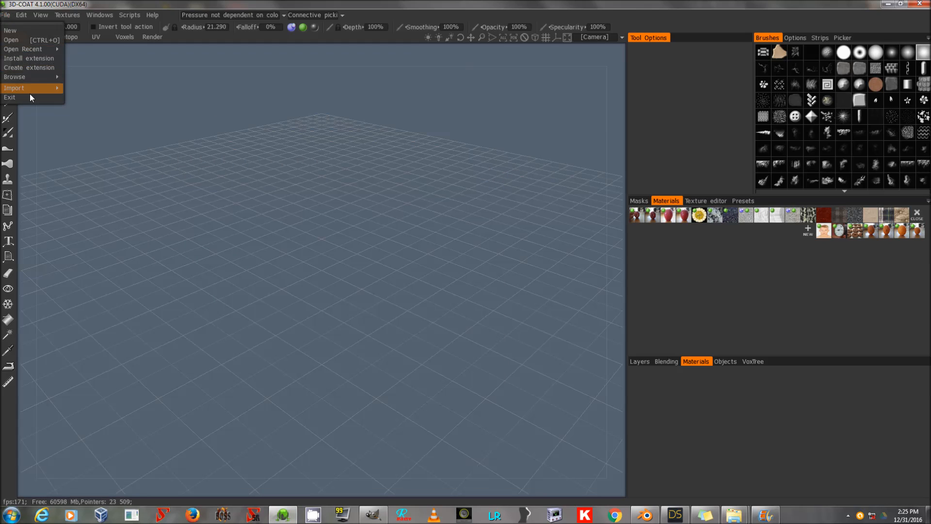
pyautogui.moveTo(30, 89)
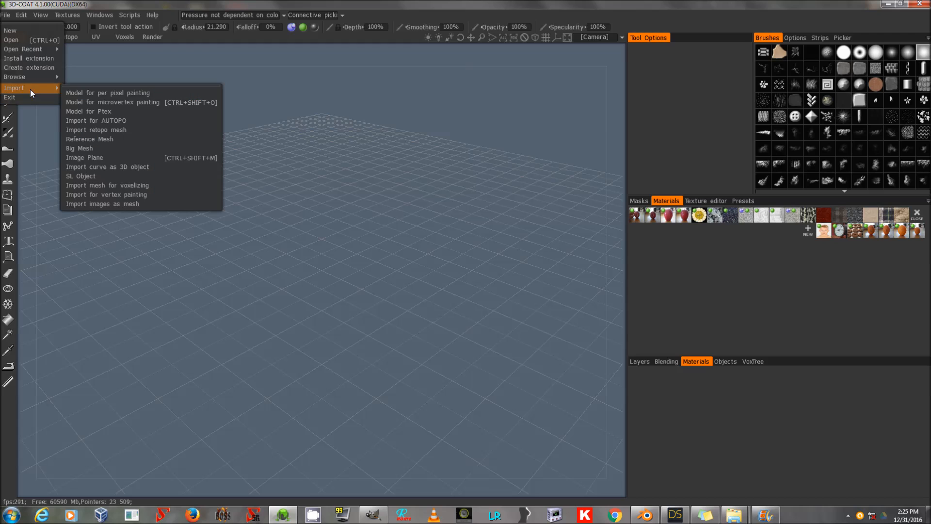
pyautogui.click(118, 93)
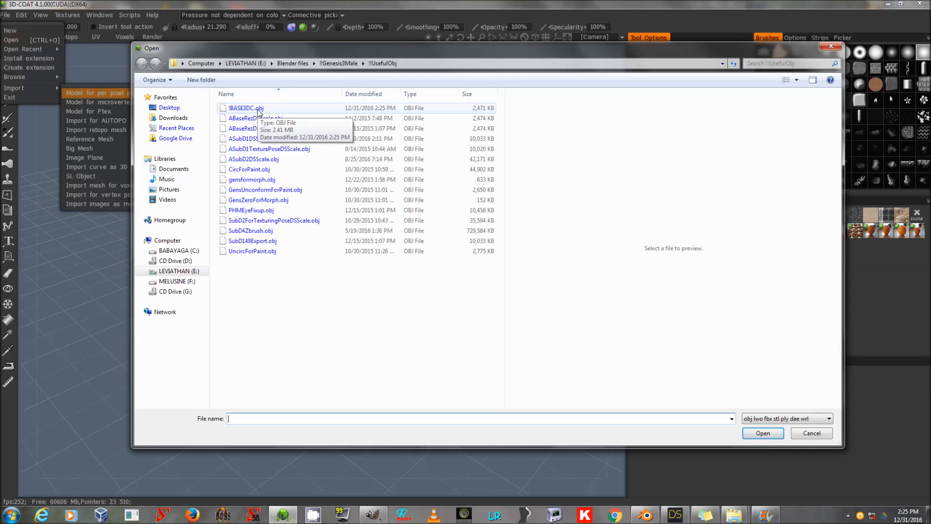
pyautogui.doubleClick(258, 108)
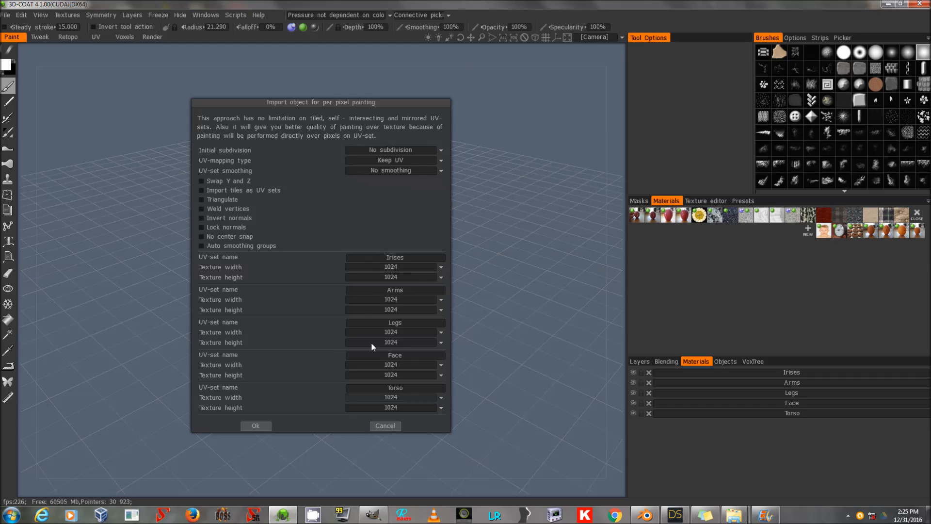
# Set every UV set's texture width and height to 4096, enable Lock normals, and confirm the import.
pyautogui.click(392, 266)
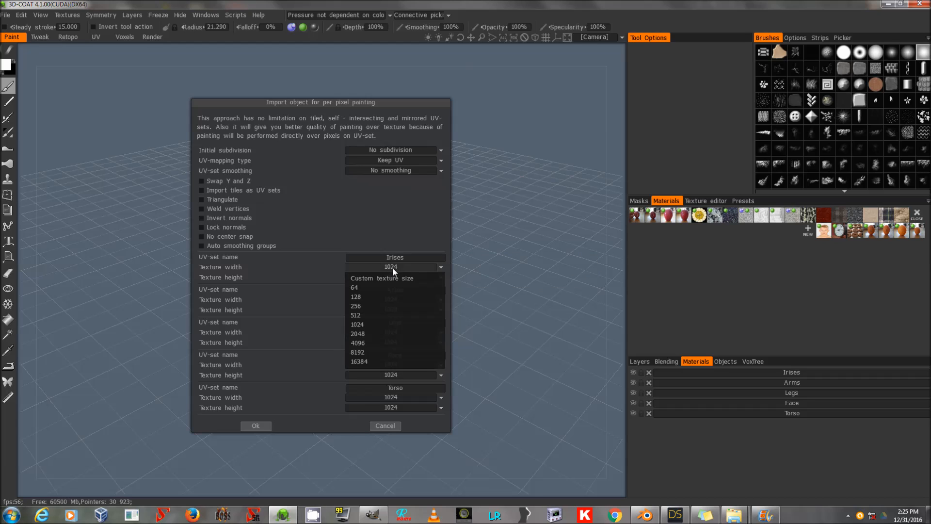
pyautogui.click(368, 344)
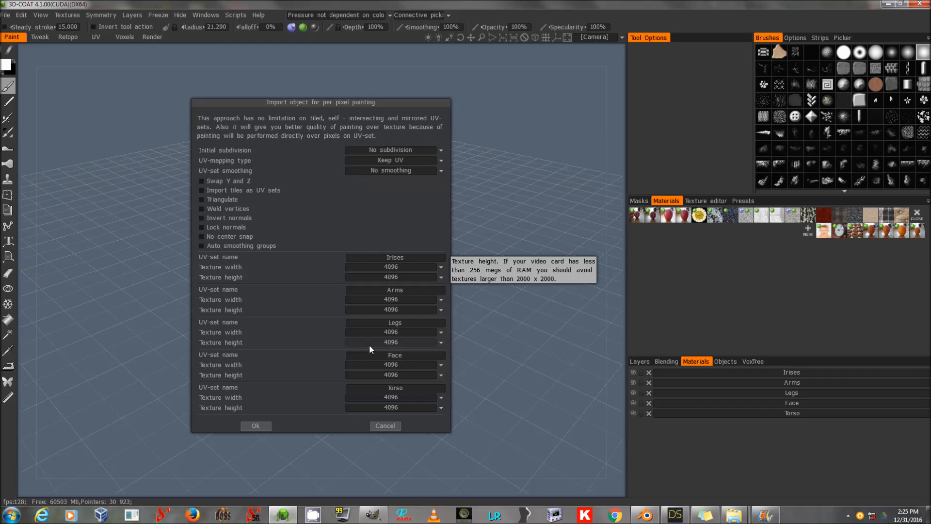
pyautogui.click(405, 268)
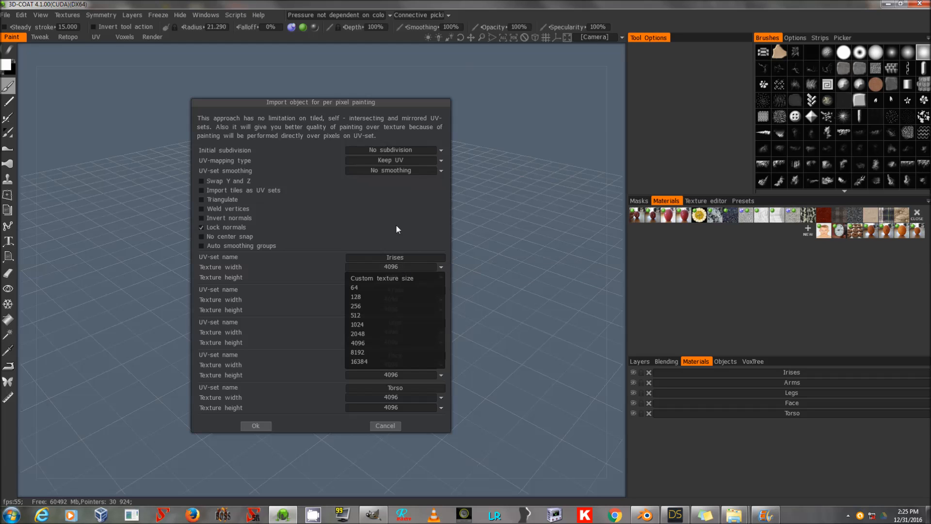
pyautogui.click(388, 228)
pyautogui.click(389, 268)
pyautogui.click(390, 267)
pyautogui.click(389, 267)
pyautogui.click(389, 268)
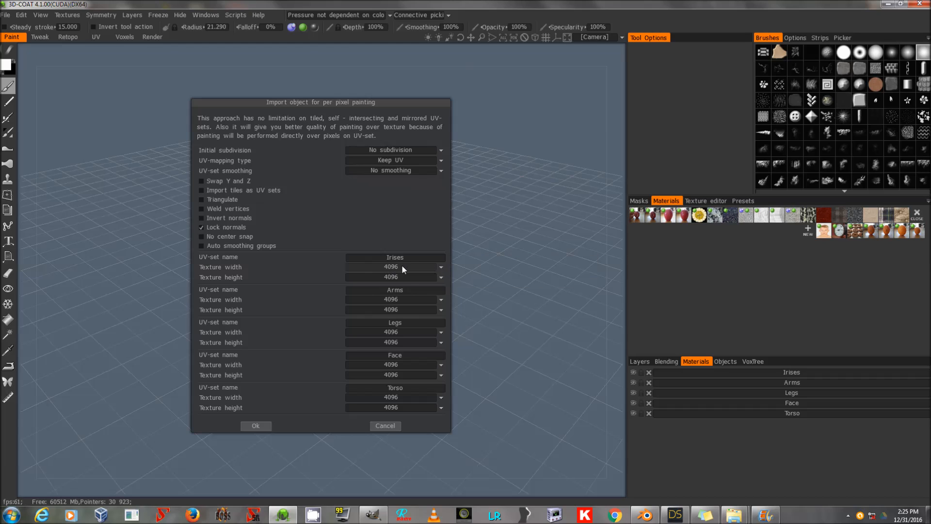
pyautogui.click(392, 267)
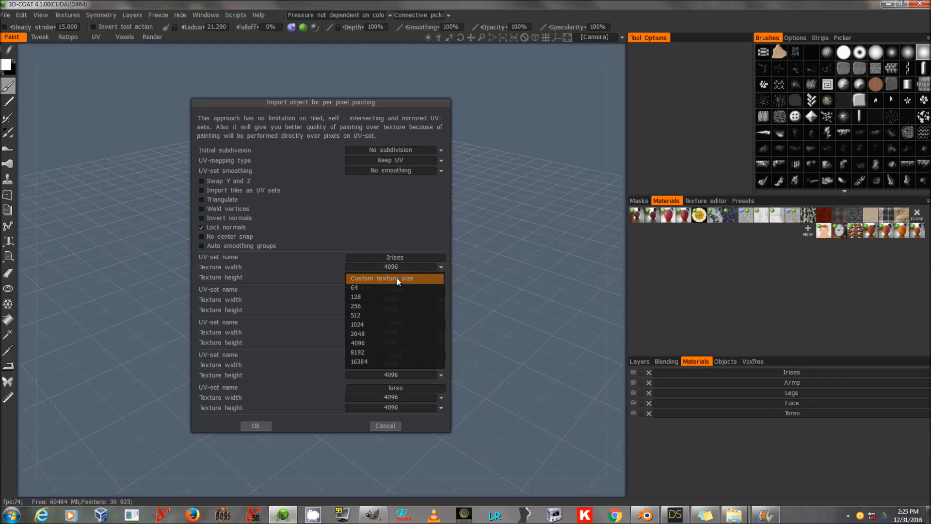
pyautogui.click(396, 278)
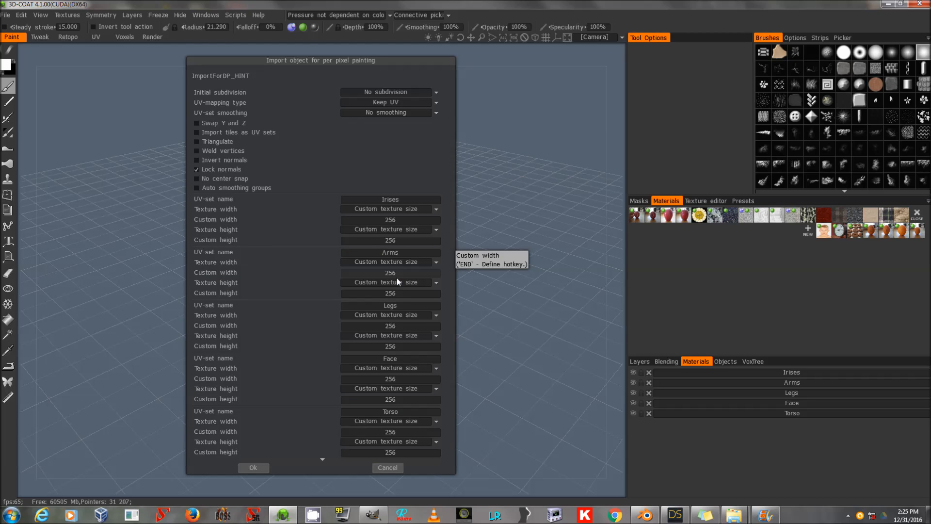
pyautogui.click(399, 209)
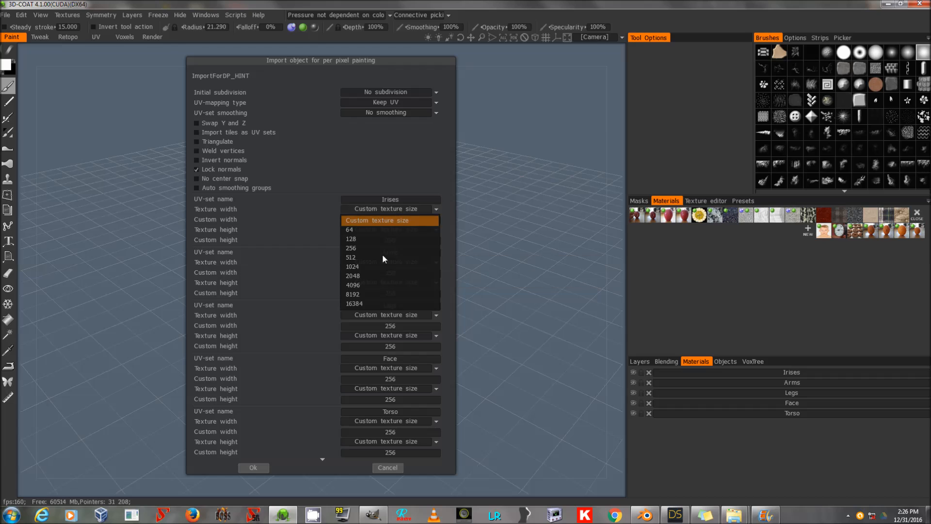
pyautogui.click(375, 284)
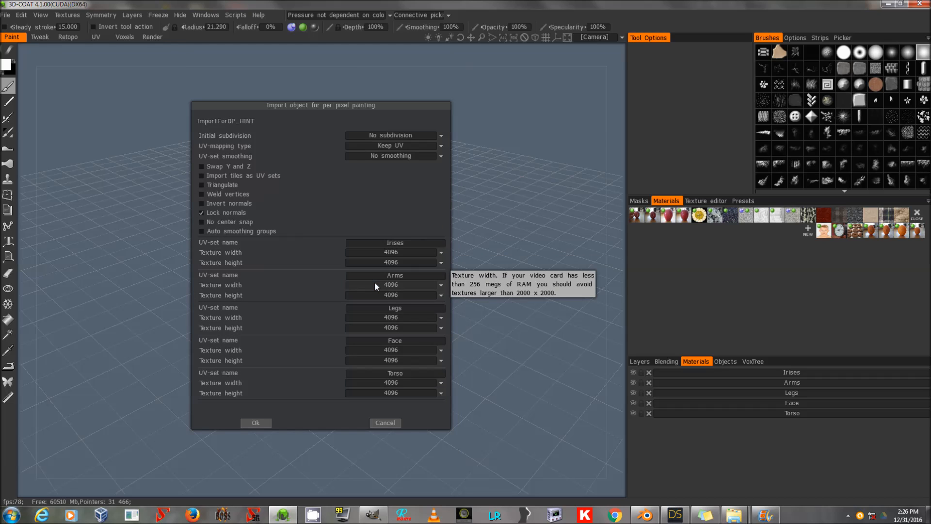
pyautogui.click(255, 425)
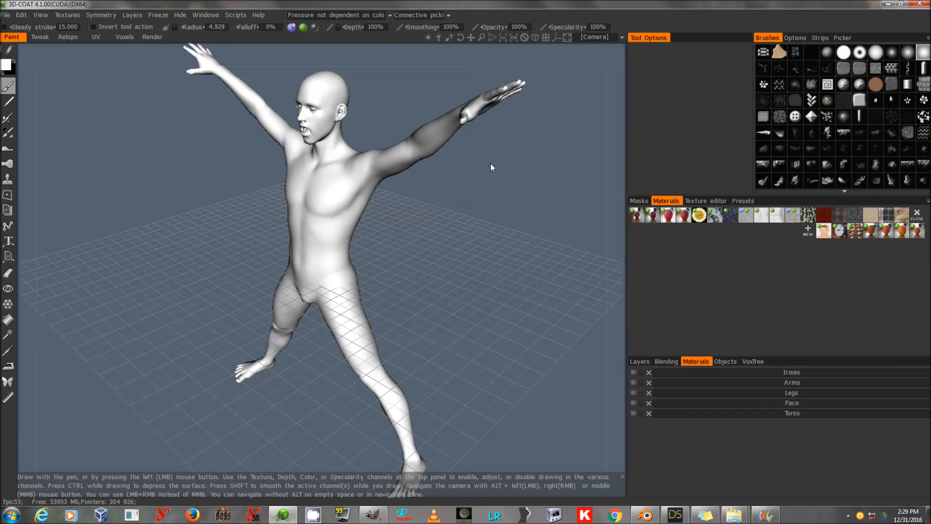
# Save the scene as 3DCTutorialTest in the 3dCoatSaves folder.
pyautogui.click(4, 15)
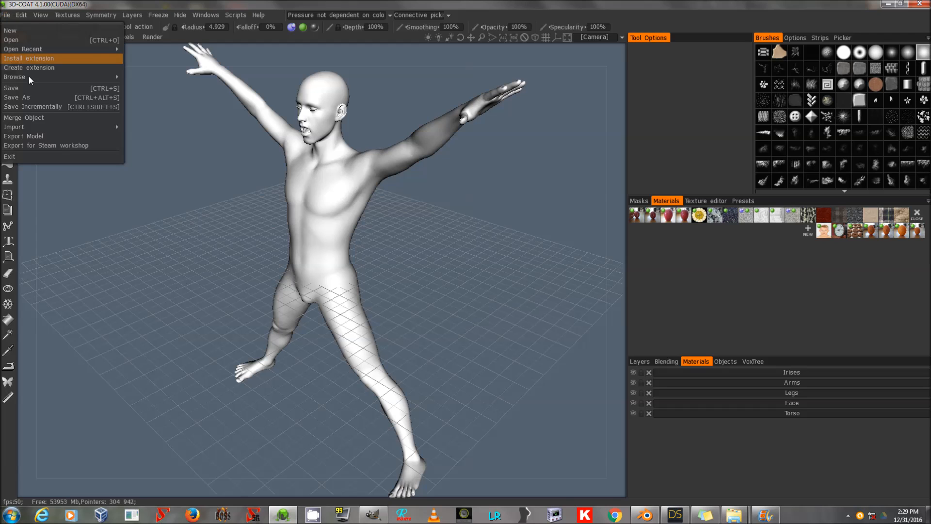
pyautogui.click(38, 96)
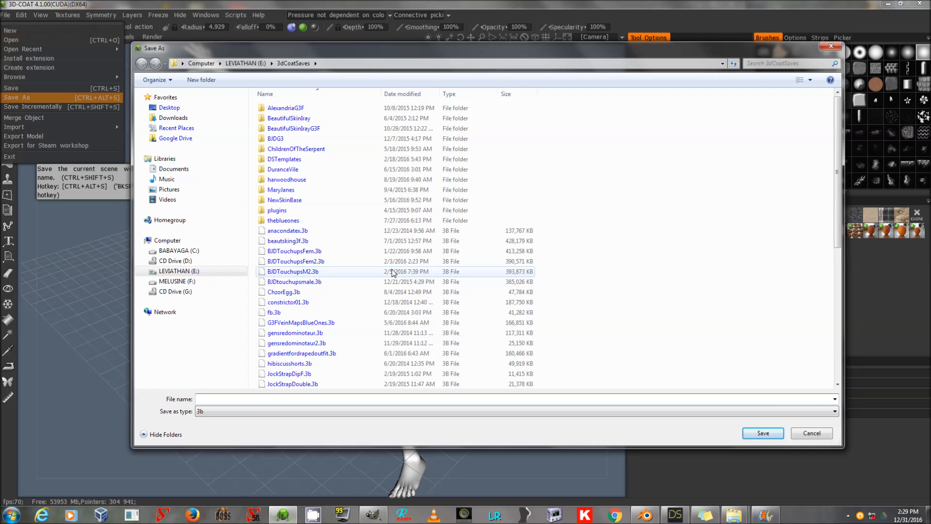
pyautogui.write('34')
pyautogui.write('CTutr')
pyautogui.write('orialTest')
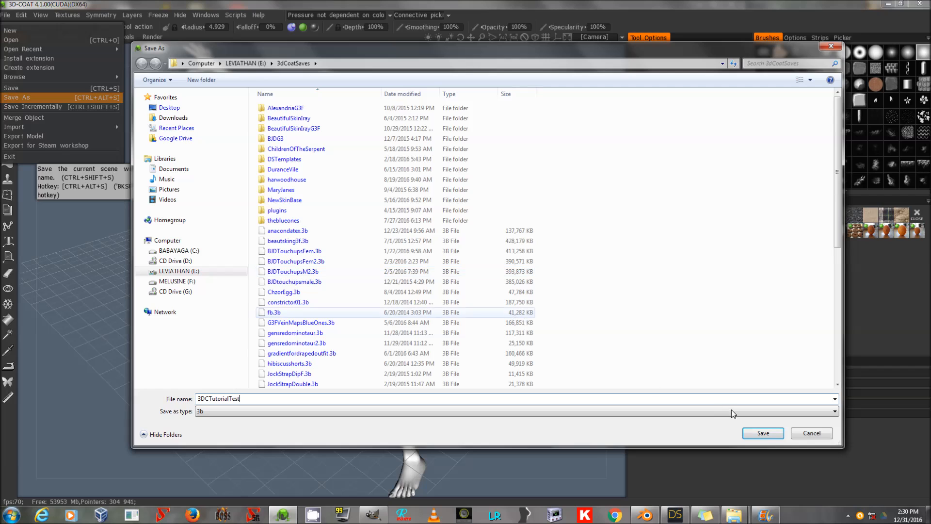
pyautogui.click(763, 433)
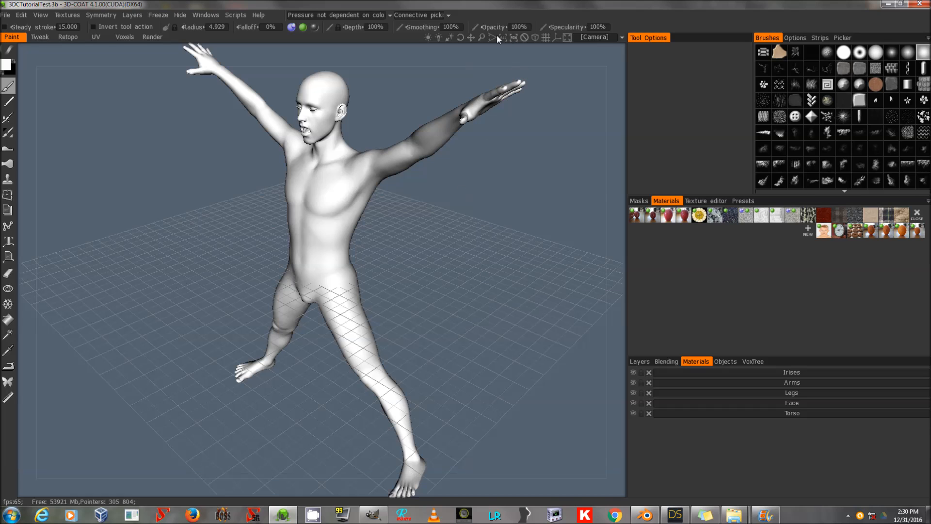
# Orbit around the figure and switch the camera to an orthographic front view.
pyautogui.moveTo(482, 35); pyautogui.dragTo(447, 41)
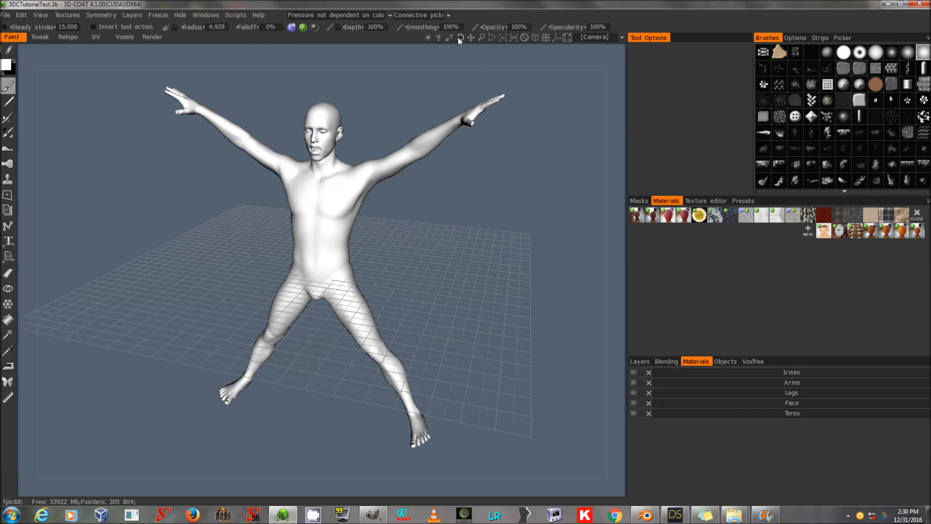
pyautogui.moveTo(461, 37); pyautogui.dragTo(458, 38)
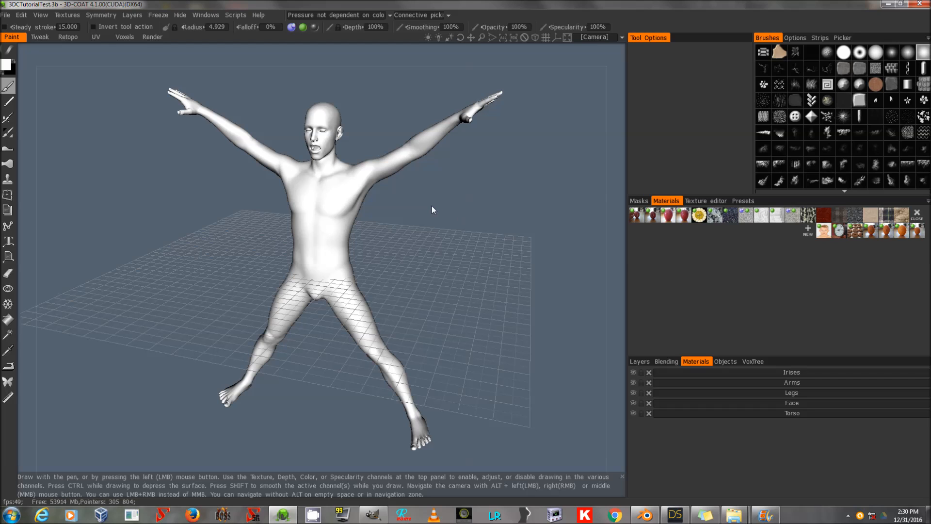
pyautogui.moveTo(444, 194)
pyautogui.mouseDown()
pyautogui.moveTo(418, 217)
pyautogui.moveTo(335, 213)
pyautogui.moveTo(172, 179)
pyautogui.moveTo(310, 204)
pyautogui.moveTo(452, 197)
pyautogui.mouseUp()
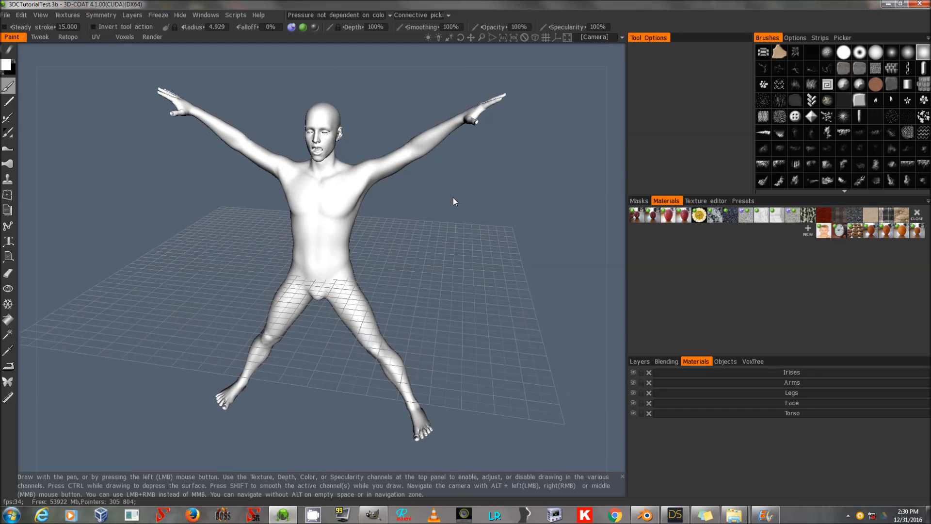
pyautogui.moveTo(422, 189)
pyautogui.mouseDown(button='middle')
pyautogui.moveTo(432, 213)
pyautogui.moveTo(435, 202)
pyautogui.mouseUp(button='middle')
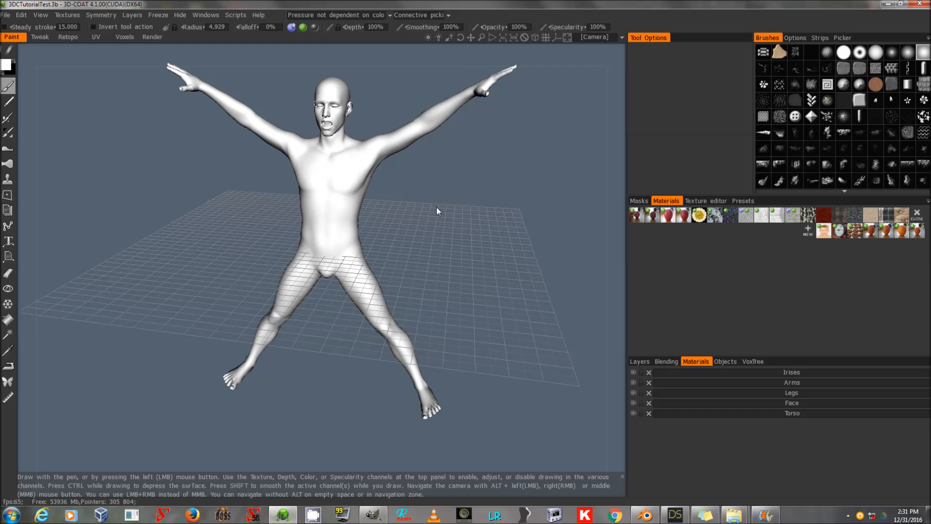
pyautogui.moveTo(438, 171); pyautogui.dragTo(455, 203)
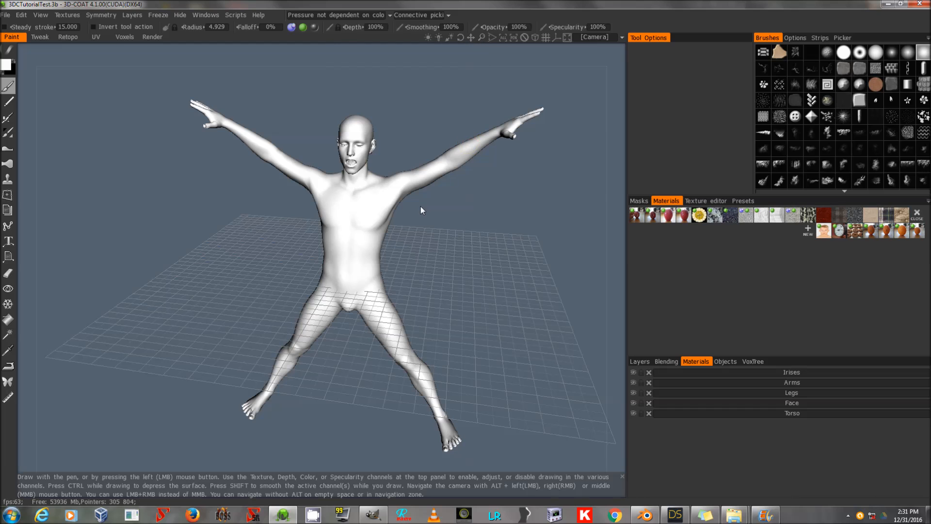
pyautogui.moveTo(421, 202)
pyautogui.mouseDown(button='right')
pyautogui.moveTo(432, 267)
pyautogui.moveTo(404, 172)
pyautogui.moveTo(425, 209)
pyautogui.mouseUp(button='right')
pyautogui.moveTo(427, 211); pyautogui.dragTo(421, 183)
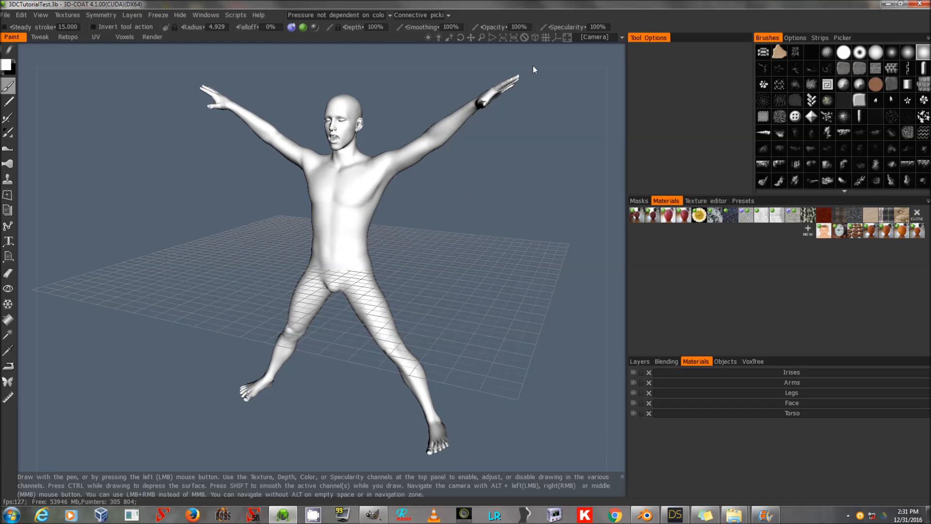
pyautogui.click(537, 36)
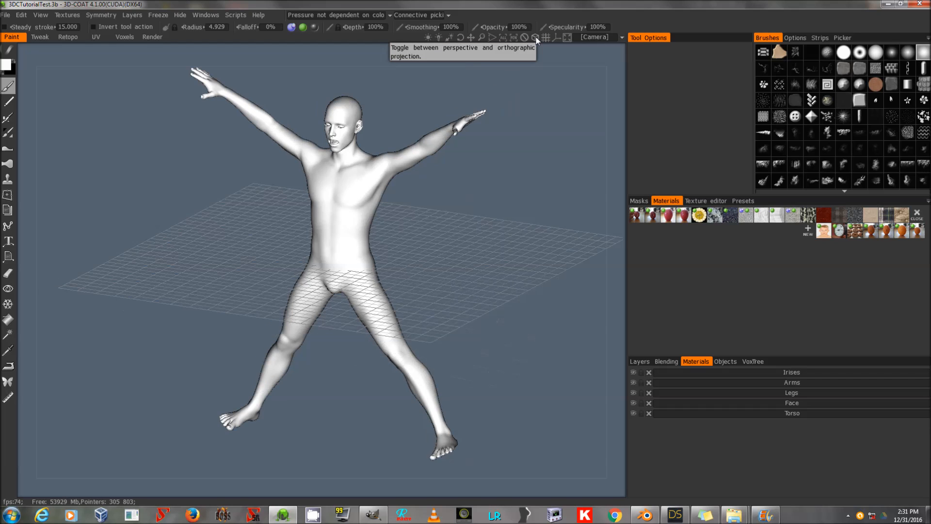
pyautogui.moveTo(459, 37); pyautogui.dragTo(460, 37)
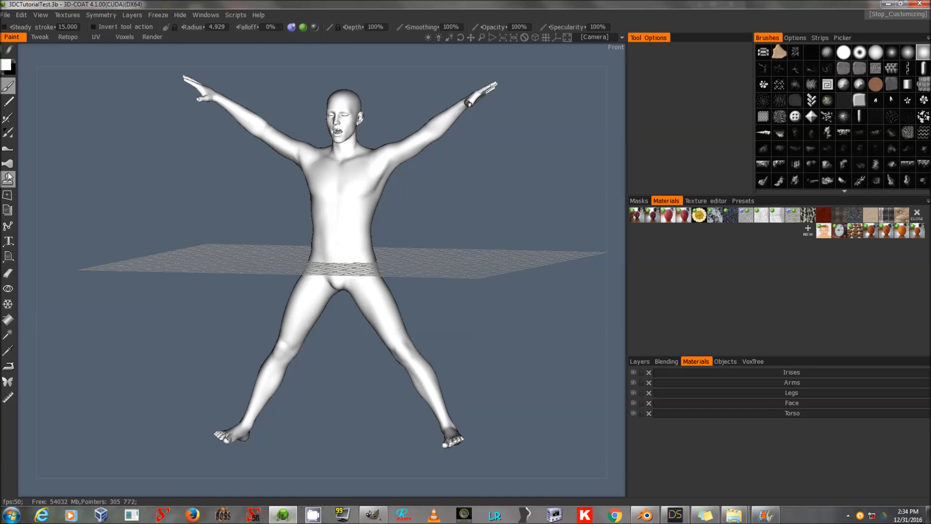
# Select a soft round brush from the brushes palette for painting.
pyautogui.click(7, 65)
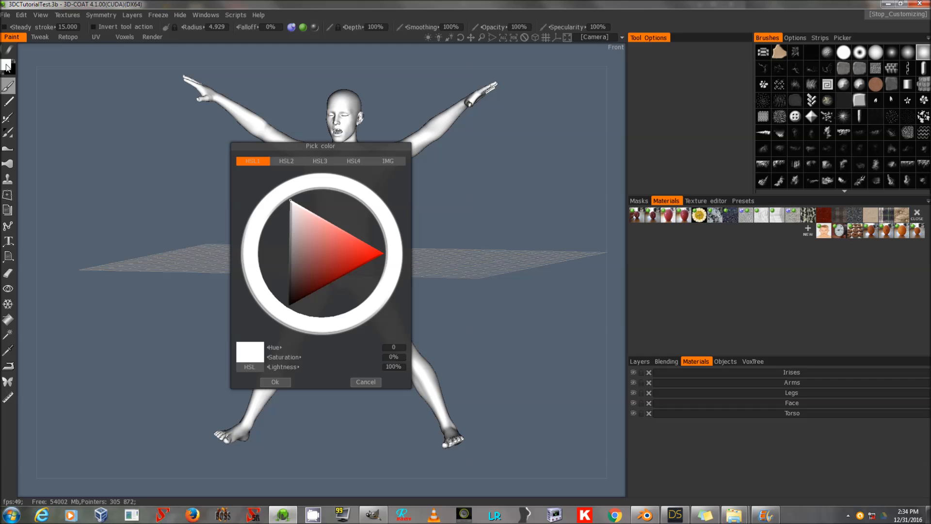
pyautogui.click(365, 382)
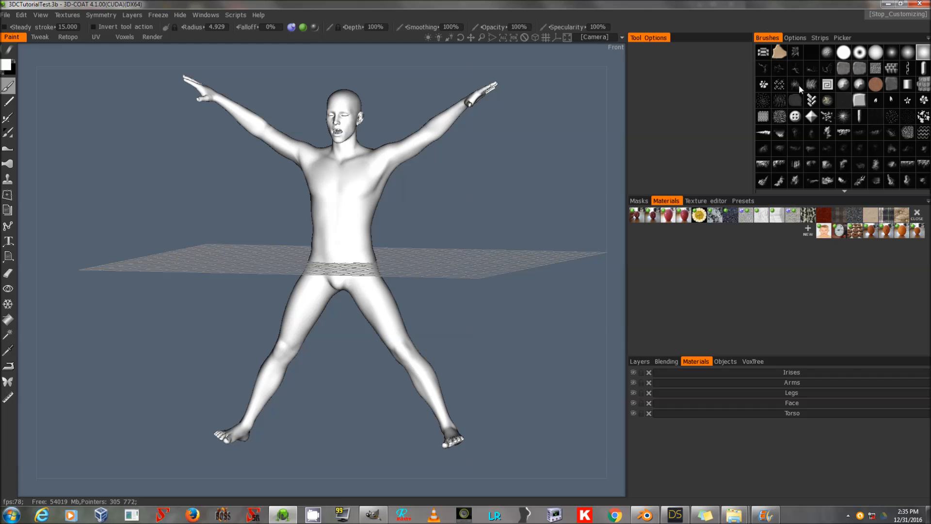
pyautogui.scroll(-5, 858, 158)
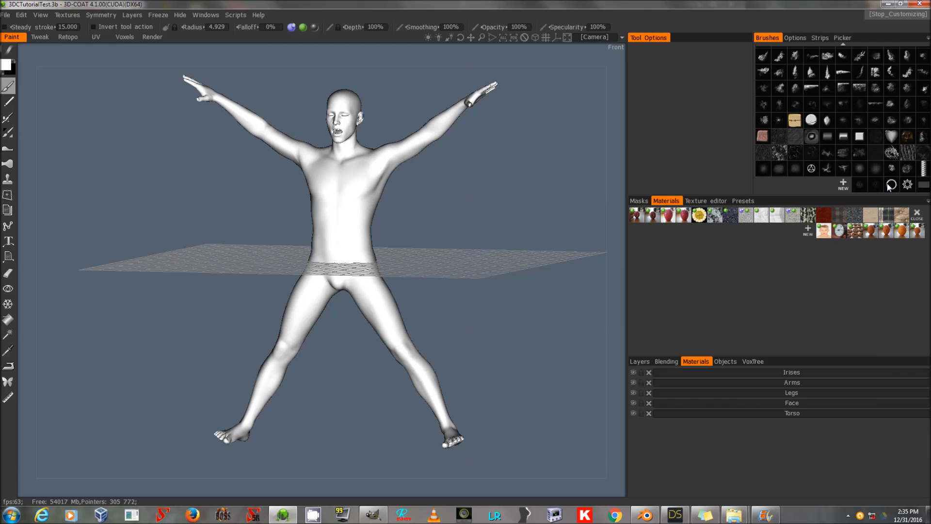
pyautogui.scroll(5, 841, 163)
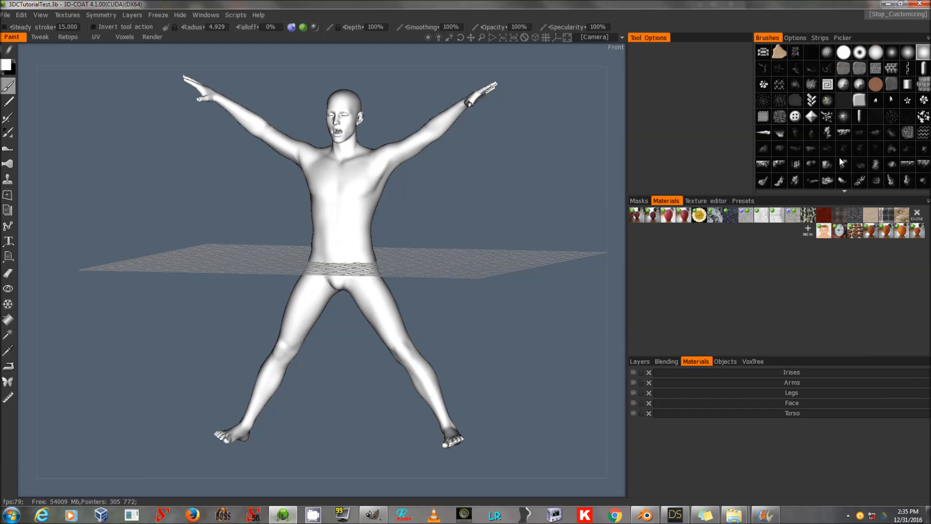
pyautogui.click(892, 53)
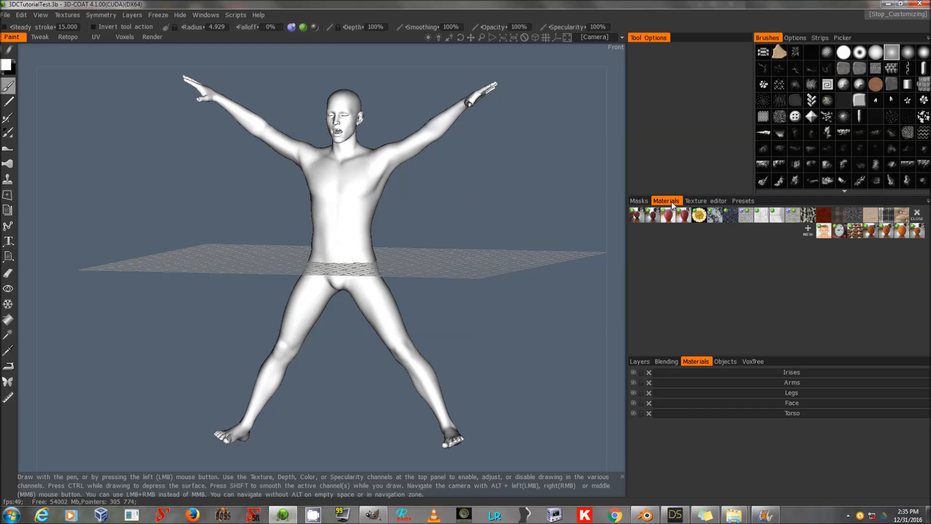
# Open the layers list and make Layer 1 the active paint layer.
pyautogui.click(638, 362)
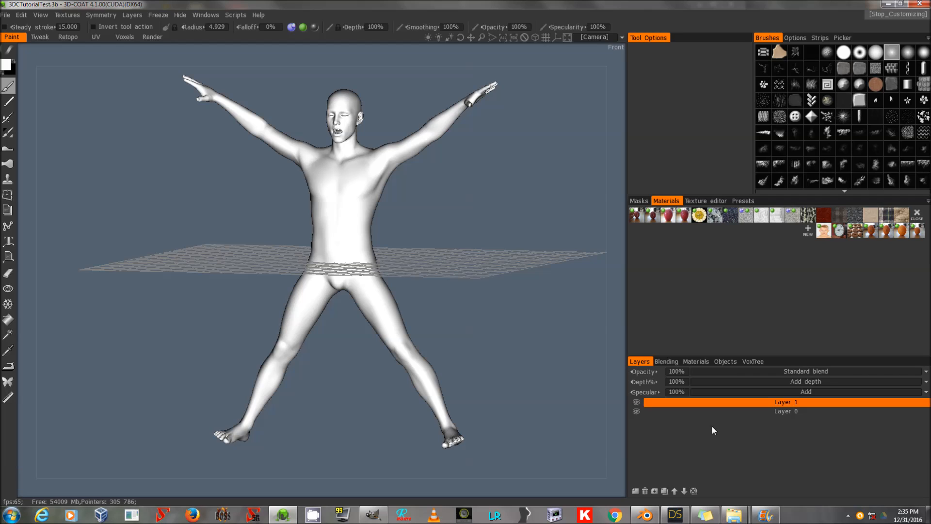
pyautogui.keyDown('ctrl'); pyautogui.click(690, 411); pyautogui.keyUp('ctrl')
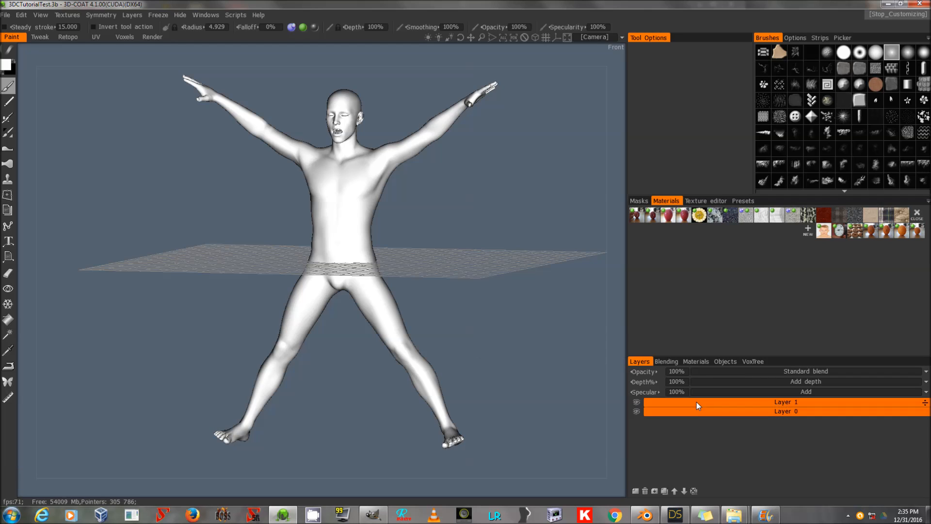
pyautogui.click(696, 402)
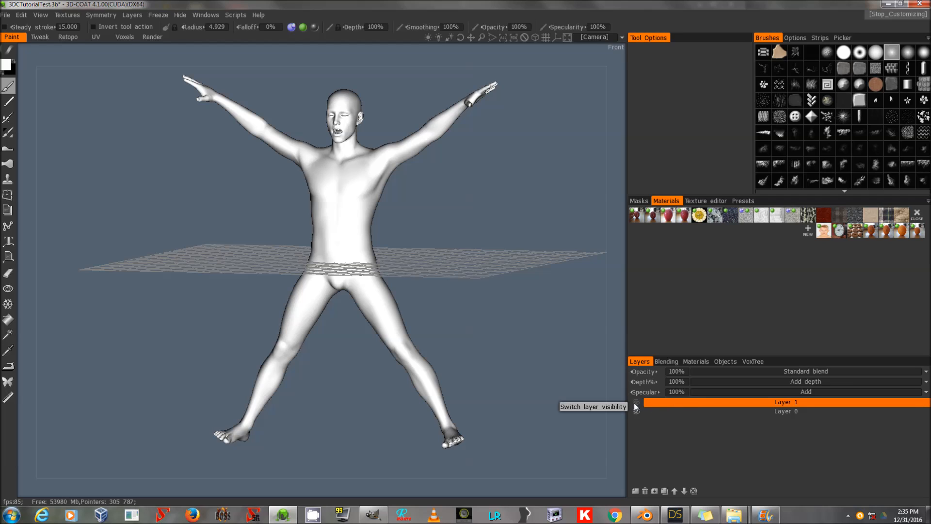
# Set the active paint layer's specular and depth to 0%.
pyautogui.click(680, 393)
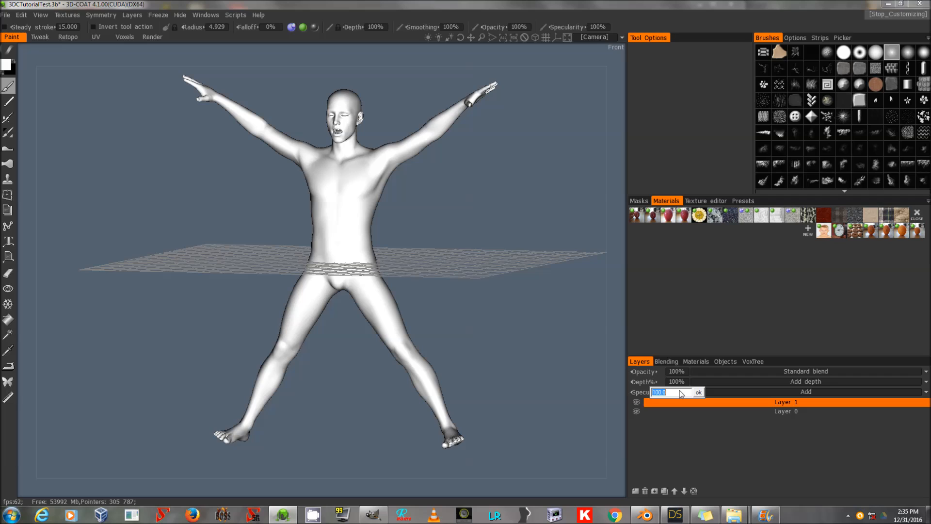
pyautogui.write('0')
pyautogui.click(680, 381)
pyautogui.write('0')
pyautogui.press('Return')
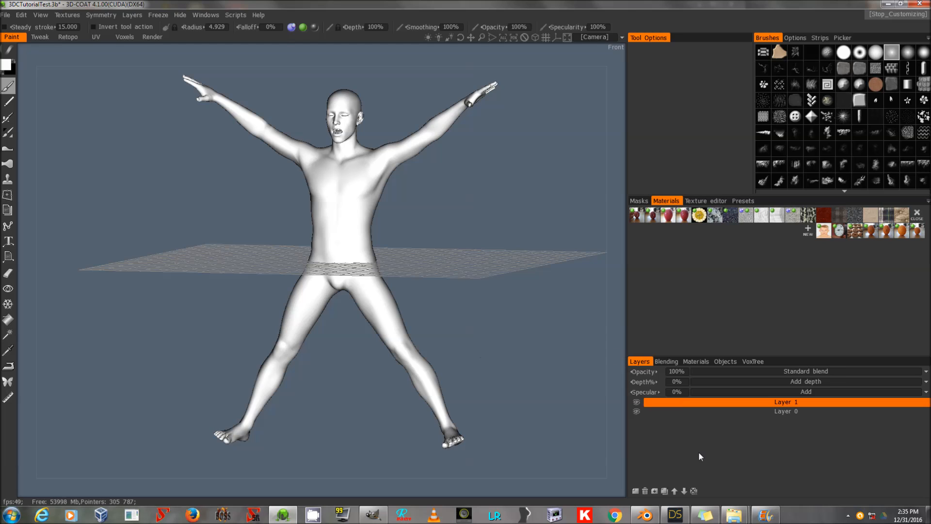
# Delete the Irises surface material from the model's materials list, confirming the deletion.
pyautogui.click(699, 361)
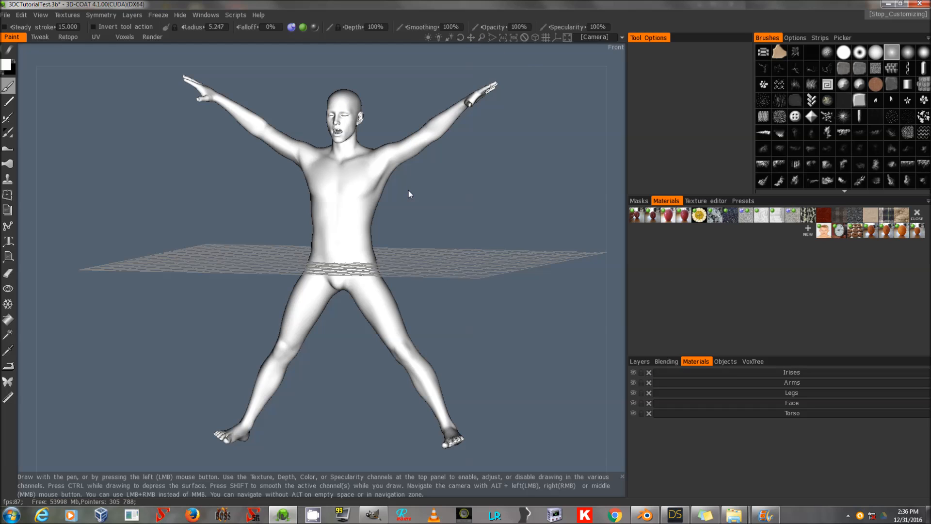
pyautogui.moveTo(408, 188); pyautogui.dragTo(427, 46, button='right')
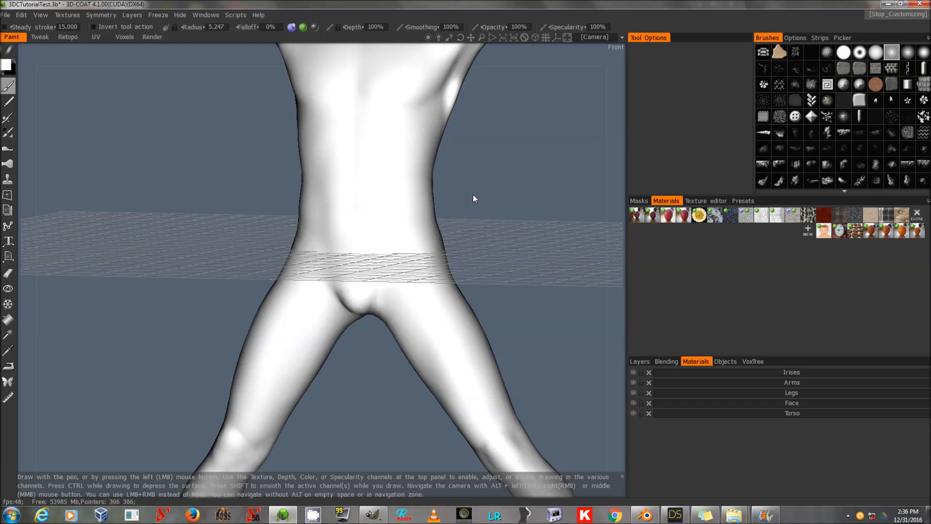
pyautogui.moveTo(514, 115); pyautogui.dragTo(518, 336)
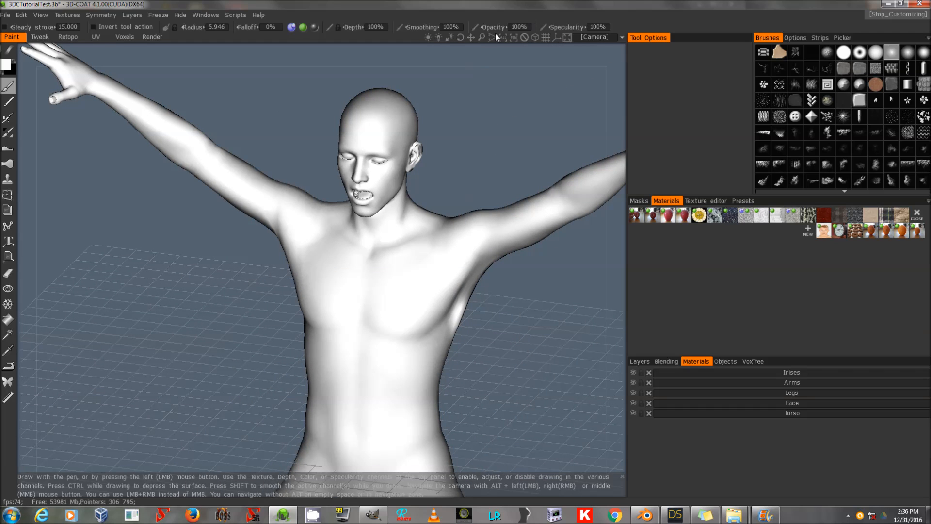
pyautogui.moveTo(481, 37); pyautogui.dragTo(653, 242)
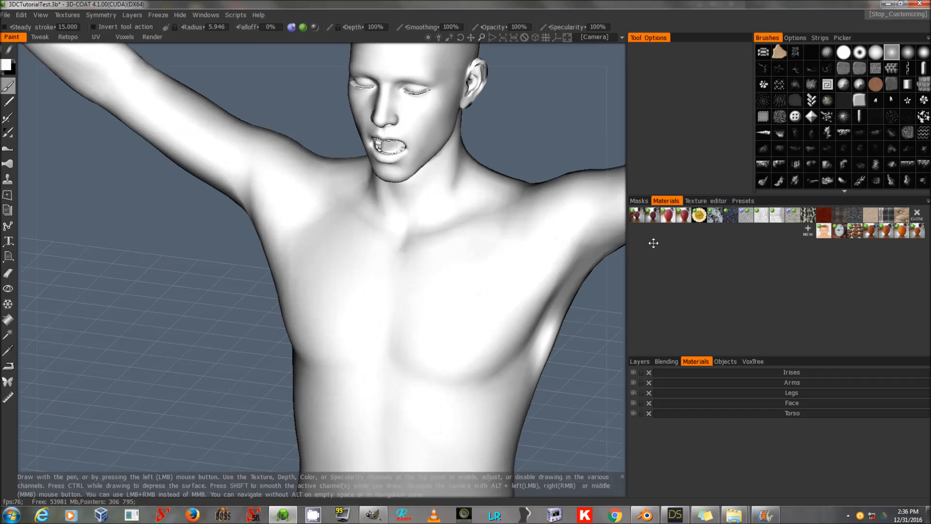
pyautogui.click(648, 373)
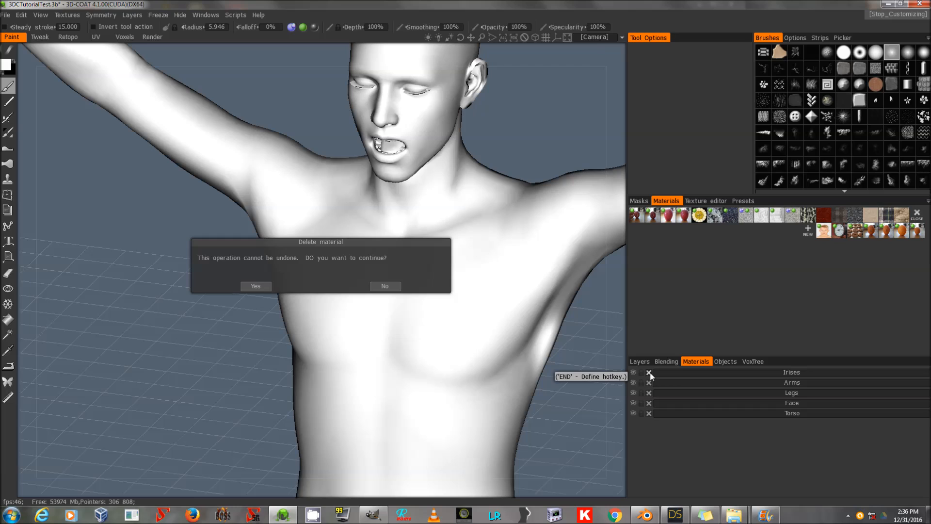
pyautogui.click(255, 289)
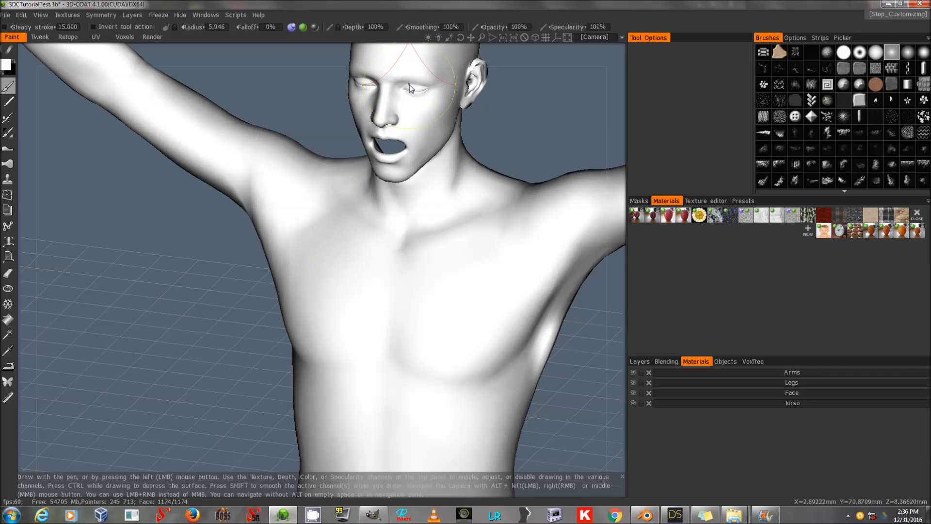
pyautogui.click(6, 15)
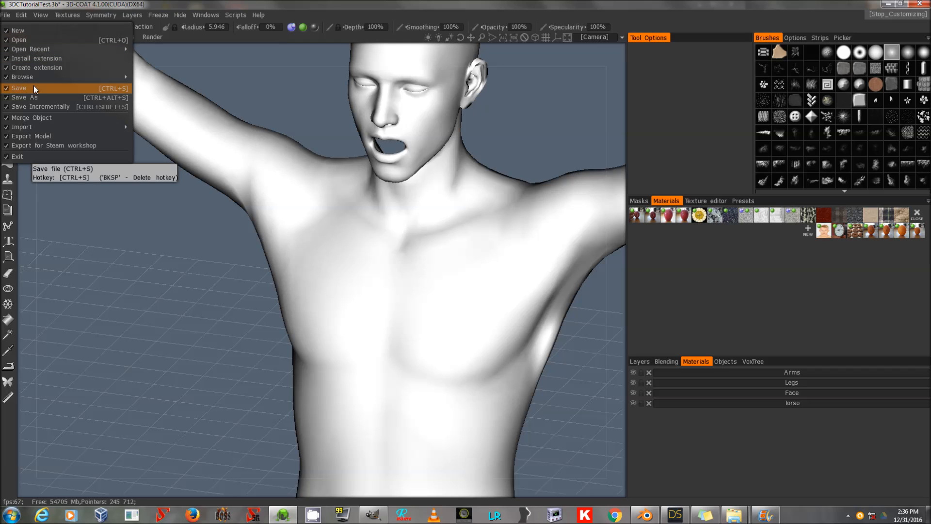
pyautogui.click(22, 16)
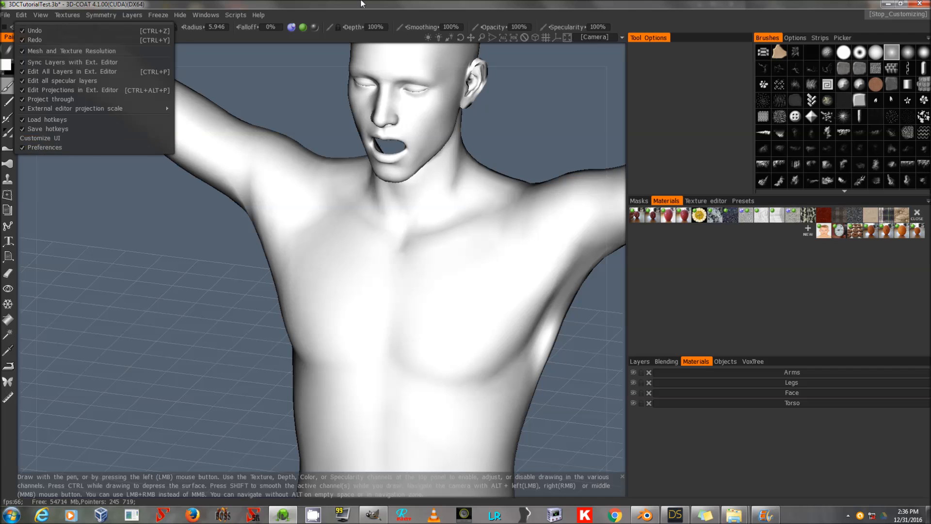
pyautogui.click(20, 16)
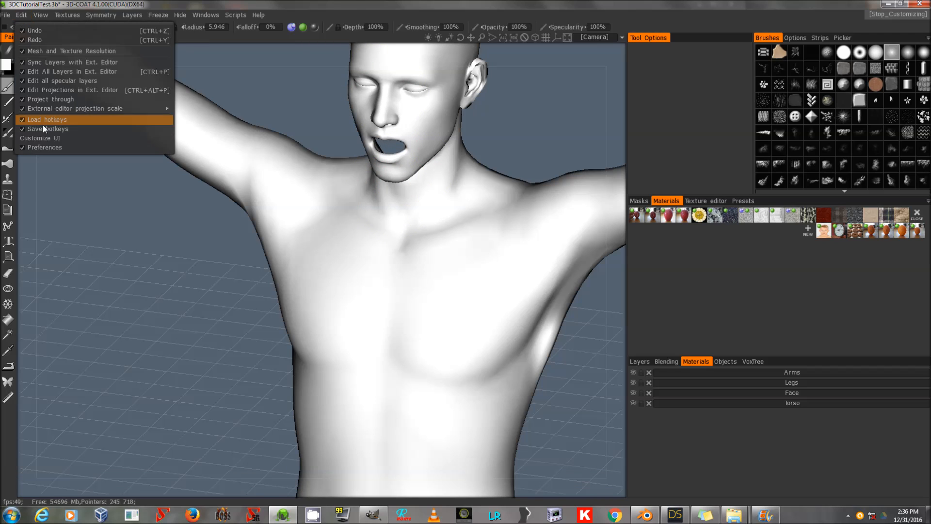
pyautogui.click(44, 135)
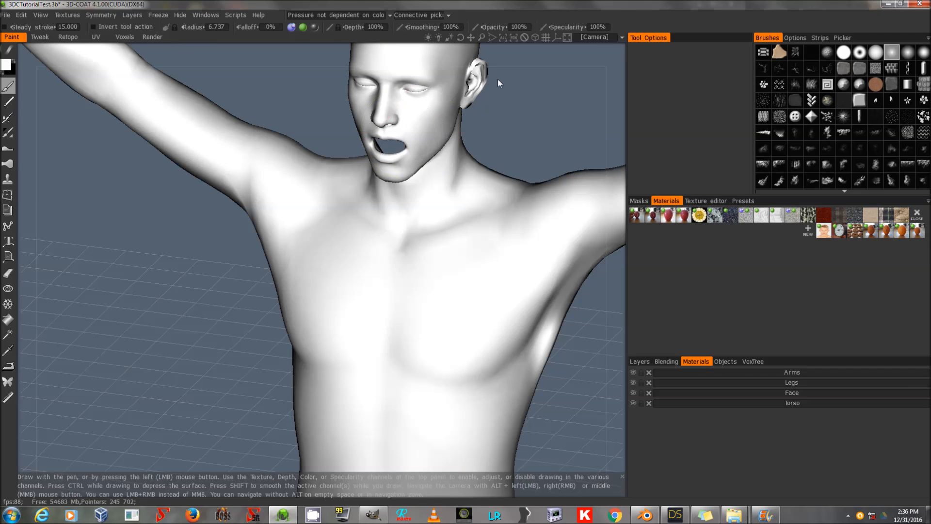
pyautogui.moveTo(482, 37)
pyautogui.mouseDown()
pyautogui.moveTo(214, 40)
pyautogui.moveTo(533, 51)
pyautogui.moveTo(485, 34)
pyautogui.moveTo(458, 37)
pyautogui.moveTo(503, 120)
pyautogui.moveTo(481, 37)
pyautogui.moveTo(451, 75)
pyautogui.moveTo(466, 73)
pyautogui.moveTo(472, 33)
pyautogui.moveTo(482, 38)
pyautogui.mouseUp()
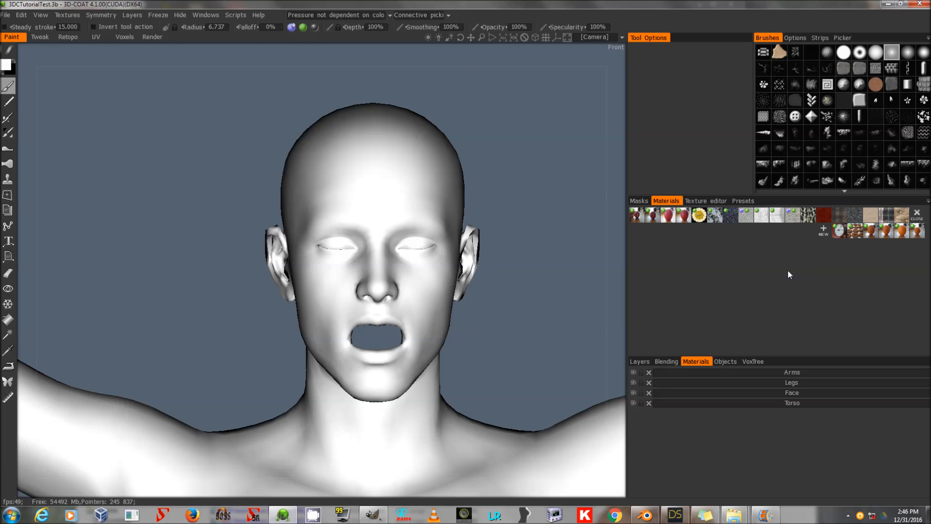
# Import the face reference photo as a new material, keeping it only as the color texture.
pyautogui.click(639, 361)
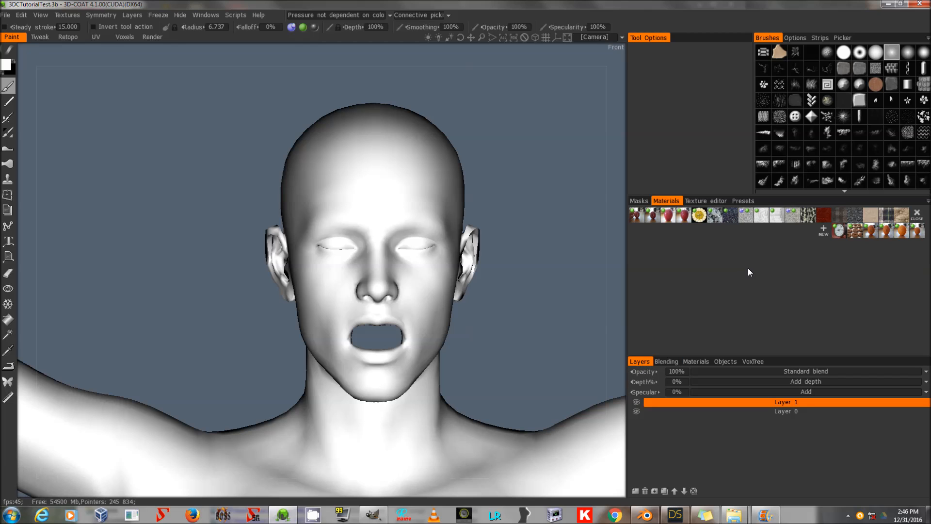
pyautogui.moveTo(733, 515)
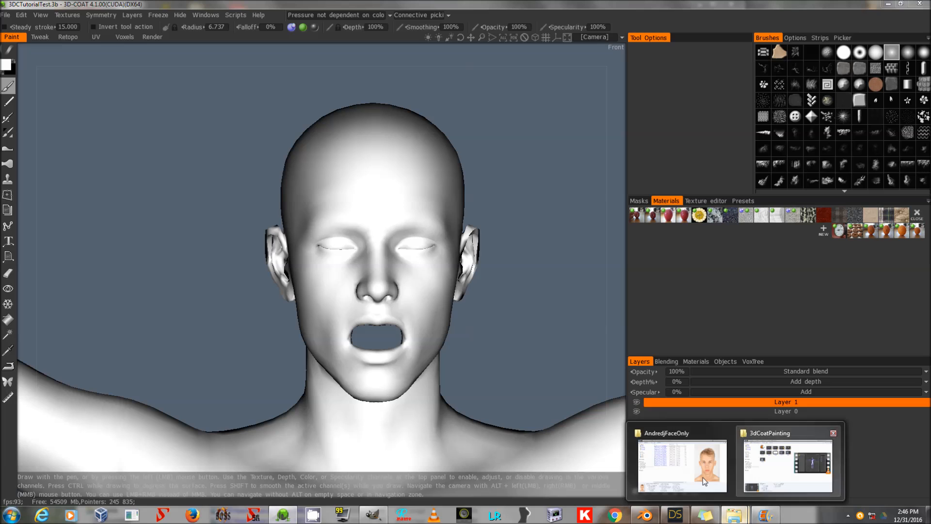
pyautogui.click(701, 477)
pyautogui.moveTo(480, 403); pyautogui.dragTo(510, 368)
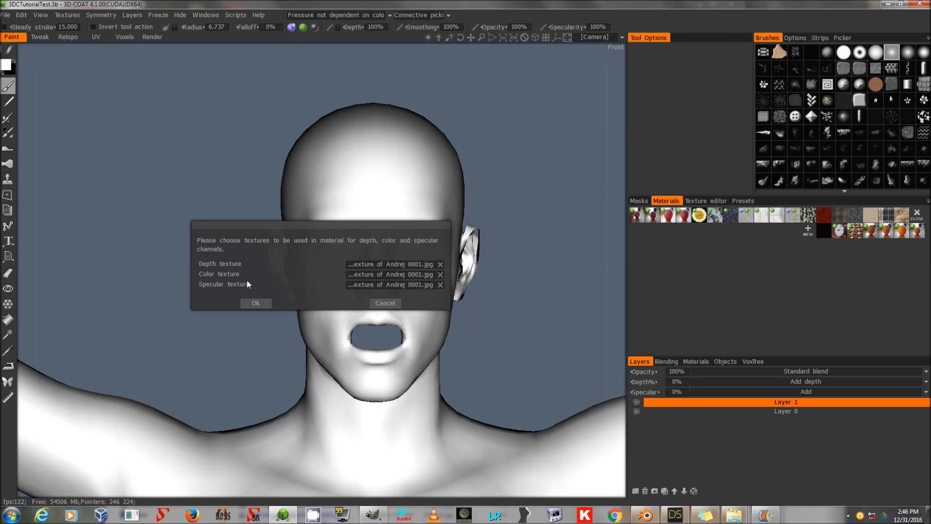
pyautogui.click(440, 264)
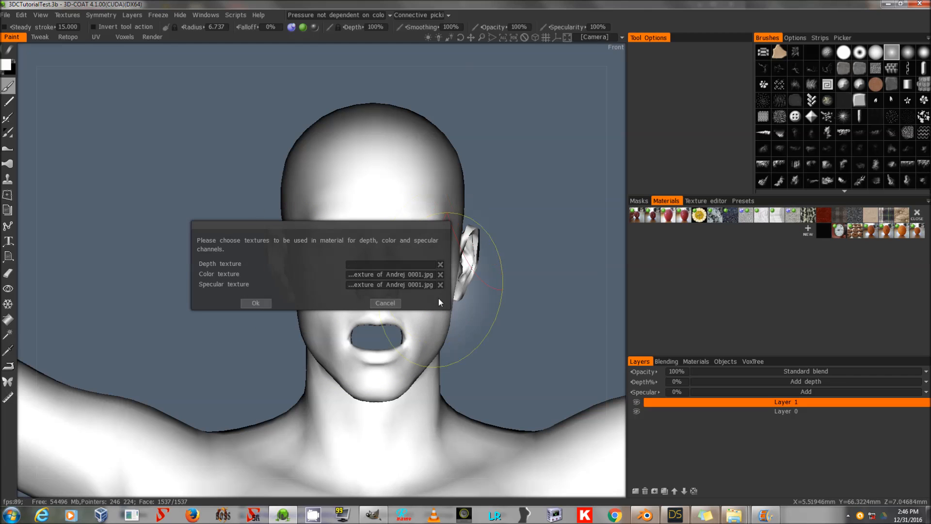
pyautogui.click(255, 305)
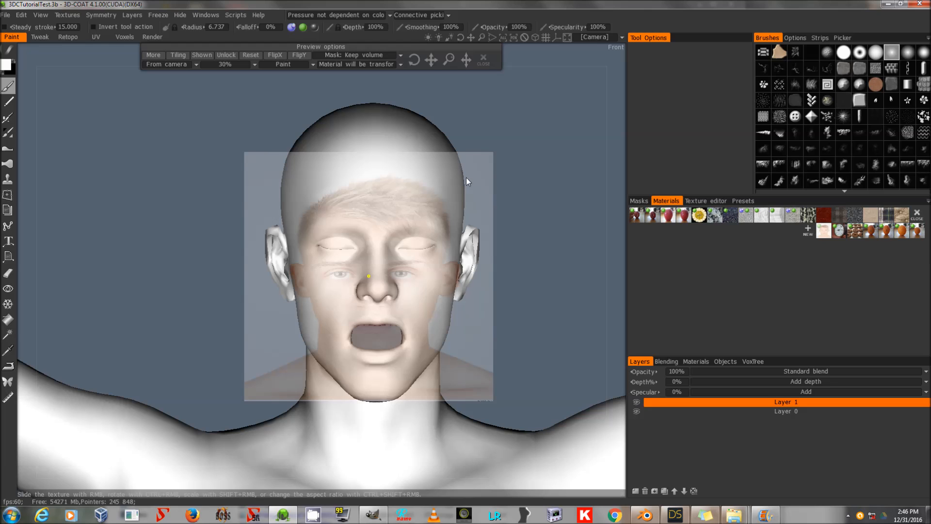
# Reset and reposition the projected face photo so its eyes, nose and mouth align with the model's face.
pyautogui.click(250, 55)
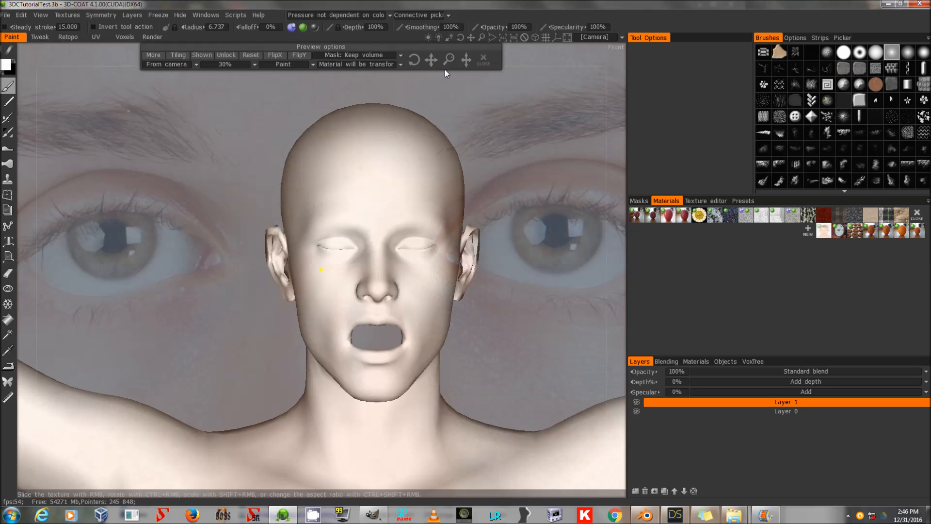
pyautogui.moveTo(453, 58)
pyautogui.mouseDown()
pyautogui.moveTo(442, 58)
pyautogui.moveTo(472, 59)
pyautogui.moveTo(452, 59)
pyautogui.mouseUp()
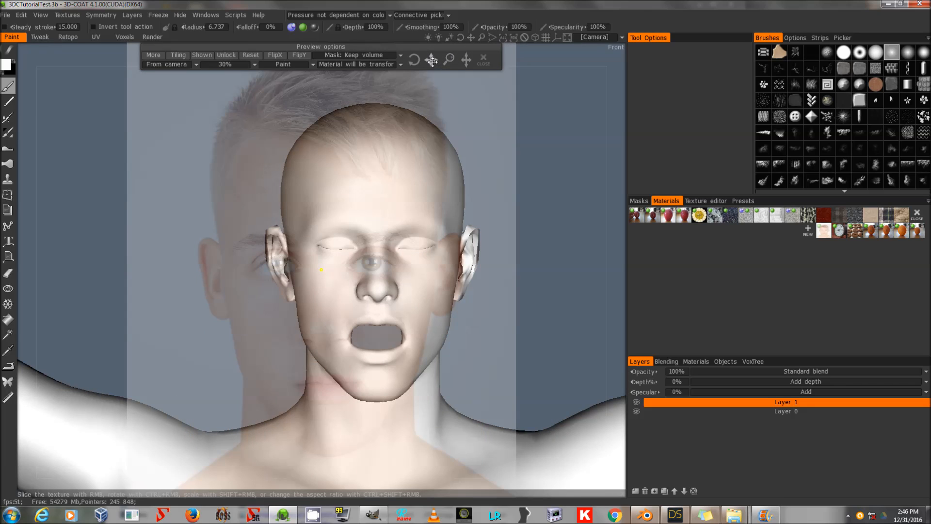
pyautogui.moveTo(437, 75); pyautogui.dragTo(537, 197)
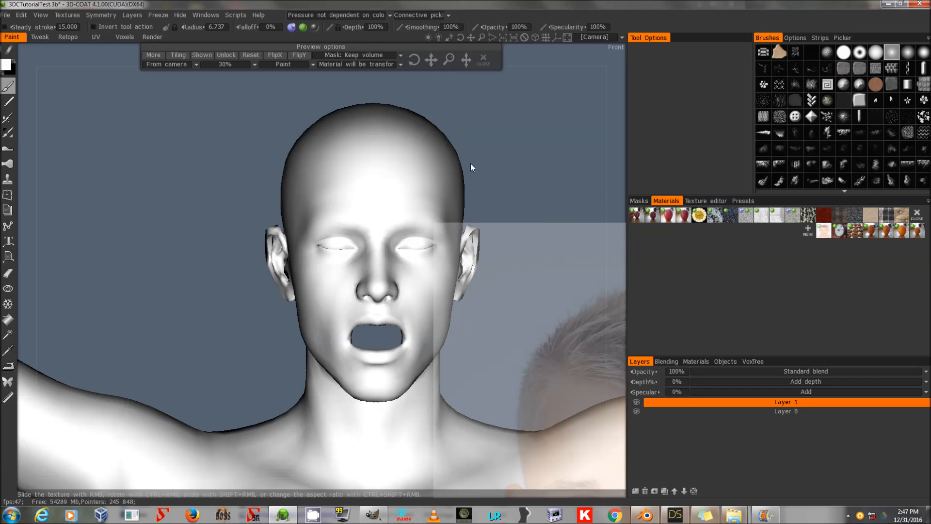
pyautogui.click(250, 55)
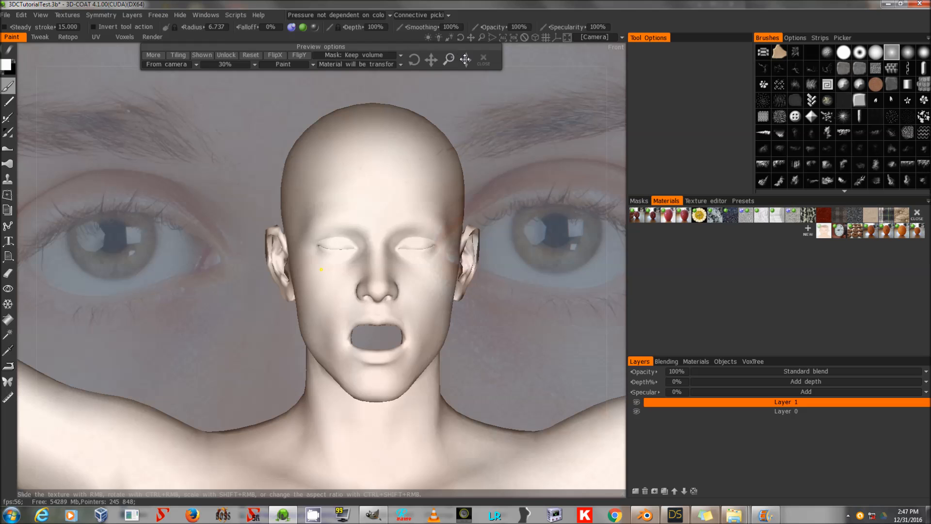
pyautogui.moveTo(466, 60); pyautogui.dragTo(466, 59)
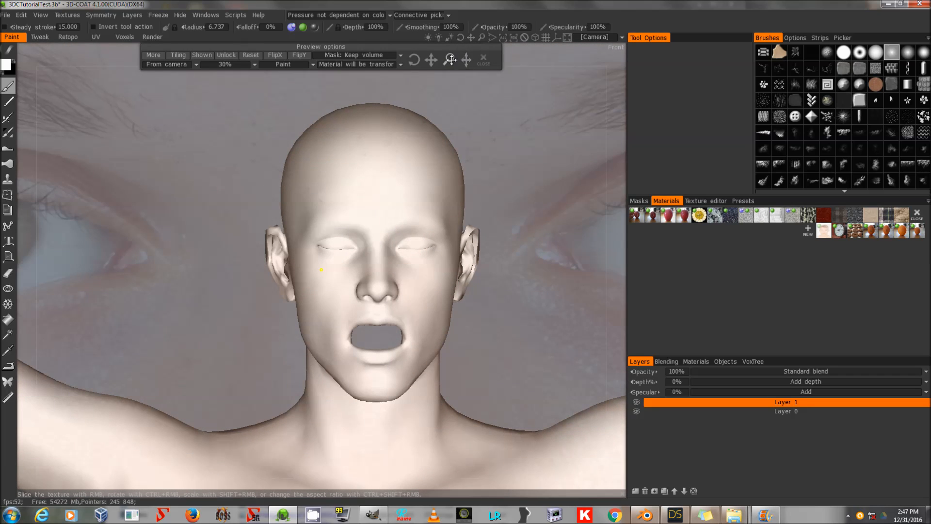
pyautogui.click(251, 55)
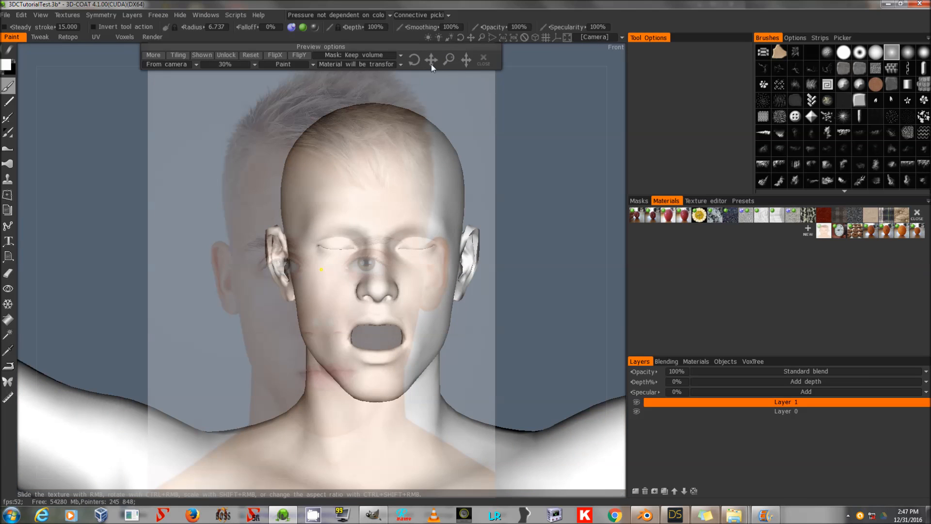
pyautogui.moveTo(321, 269); pyautogui.dragTo(374, 233, button='right')
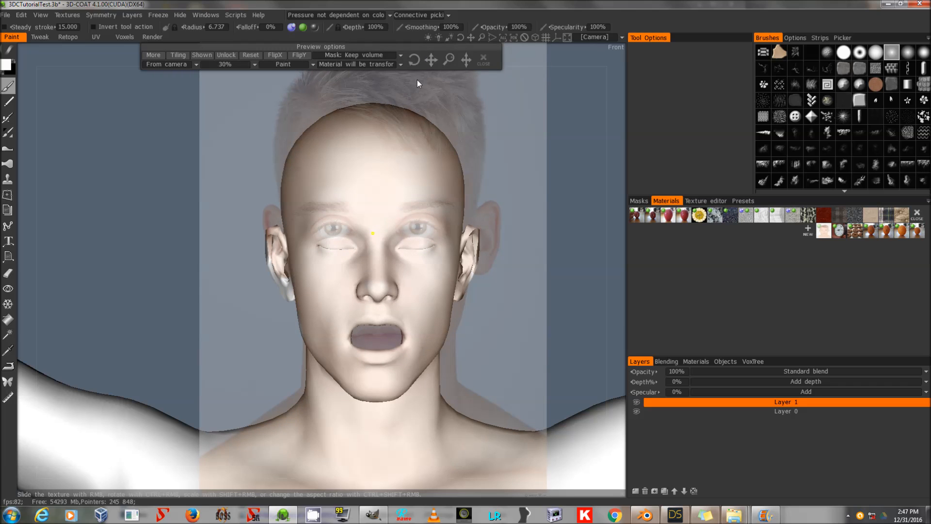
pyautogui.keyDown('shift'); pyautogui.moveTo(372, 233); pyautogui.dragTo(373, 233, button='right'); pyautogui.keyUp('shift')
pyautogui.moveTo(466, 59); pyautogui.dragTo(433, 59)
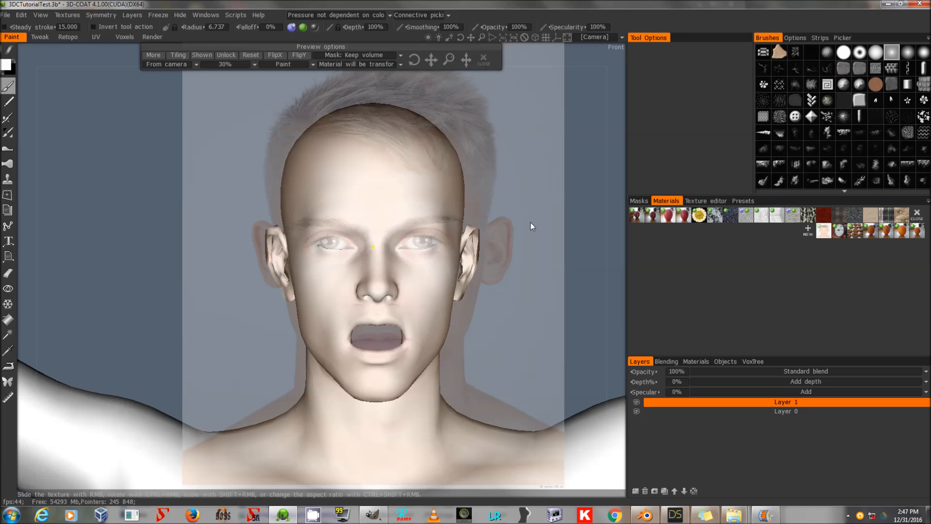
pyautogui.moveTo(533, 194); pyautogui.dragTo(545, 244)
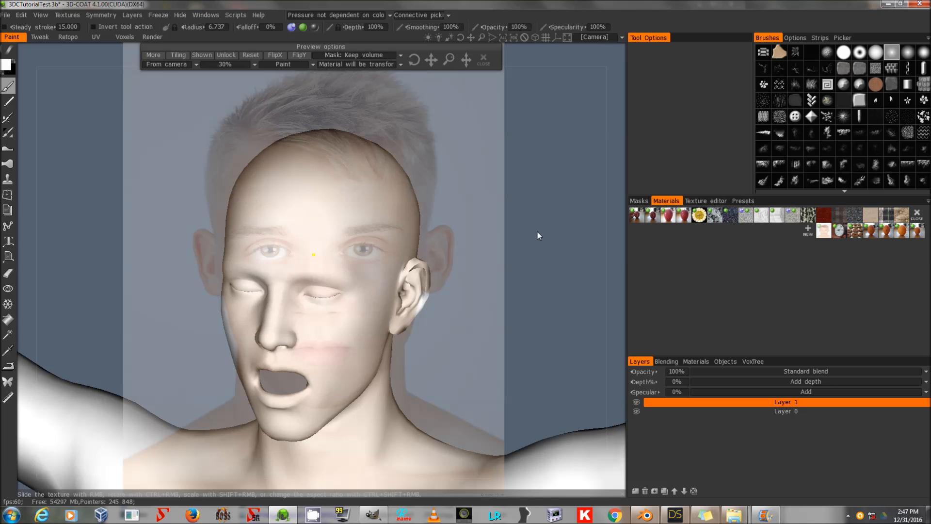
pyautogui.moveTo(460, 36); pyautogui.dragTo(461, 36)
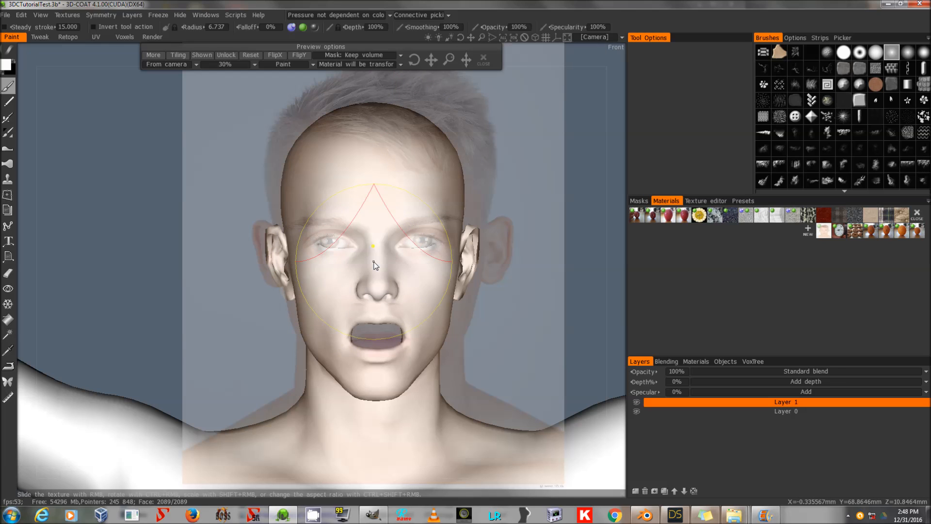
# Reduce the brush radius to about 1.5 and try a paint stroke across the nose, undoing it.
pyautogui.scroll(-8, 377, 267)
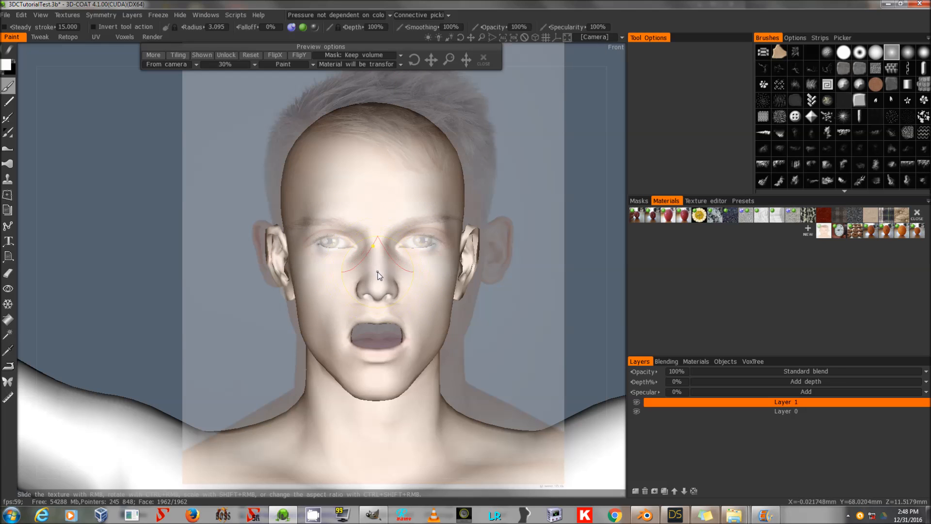
pyautogui.scroll(-2, 378, 275)
pyautogui.moveTo(376, 275)
pyautogui.mouseDown()
pyautogui.moveTo(381, 280)
pyautogui.moveTo(369, 262)
pyautogui.moveTo(361, 276)
pyautogui.mouseUp()
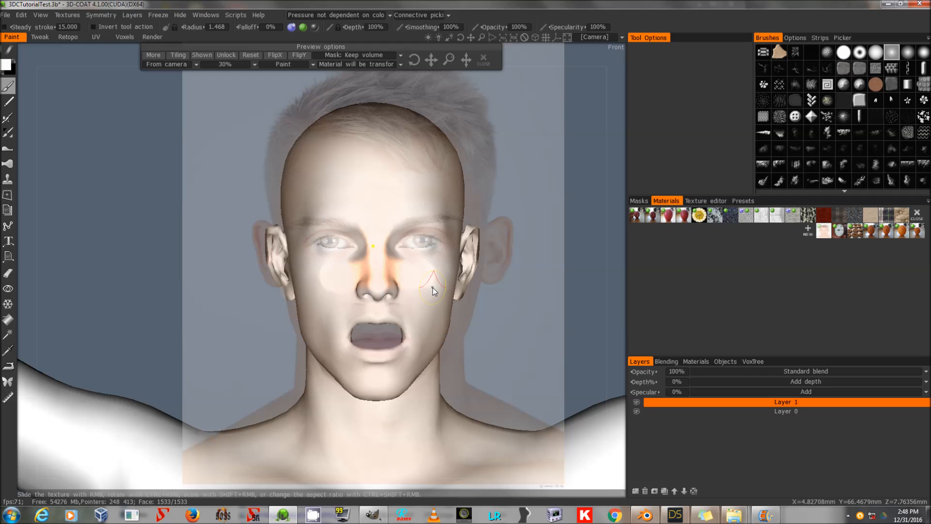
pyautogui.hotkey('ctrl', 'z')
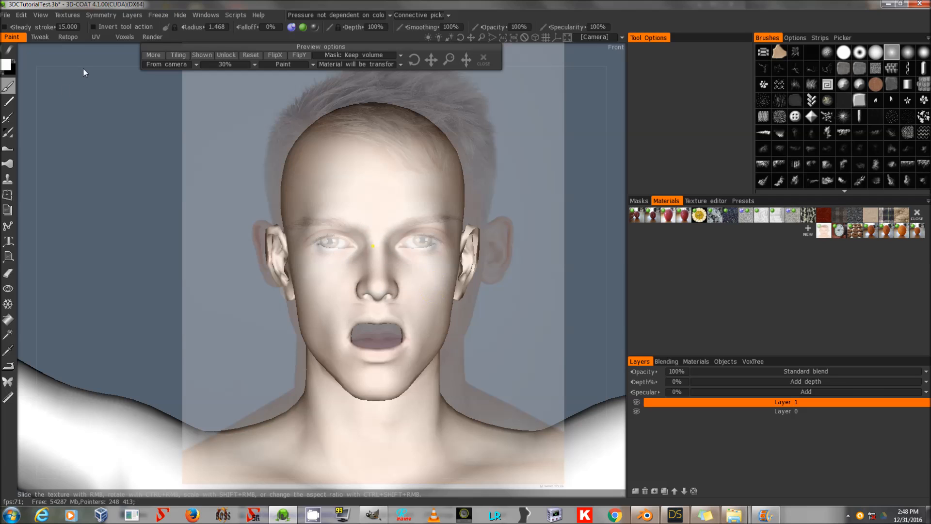
# Set the paint color to a grey at 74% lightness and paint across the nose through the projected photo.
pyautogui.click(5, 68)
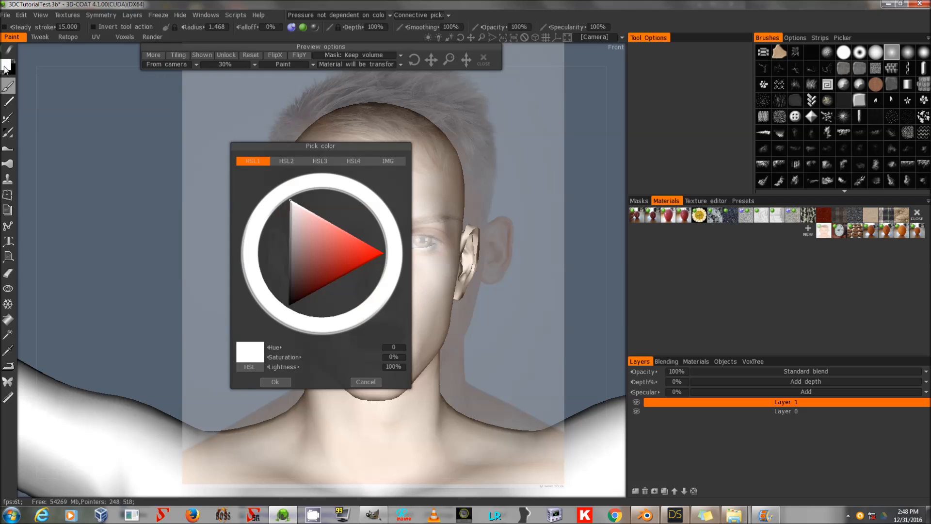
pyautogui.click(290, 238)
pyautogui.moveTo(290, 237); pyautogui.dragTo(289, 225)
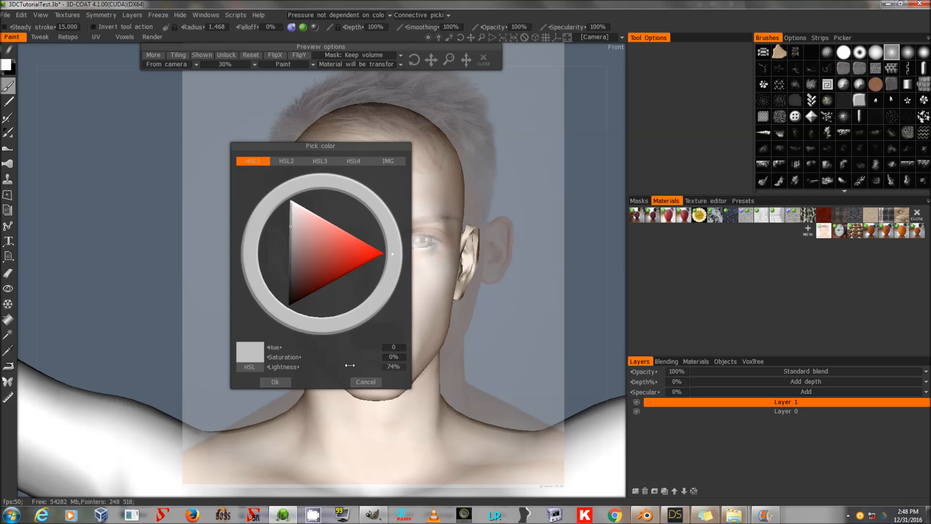
pyautogui.click(266, 382)
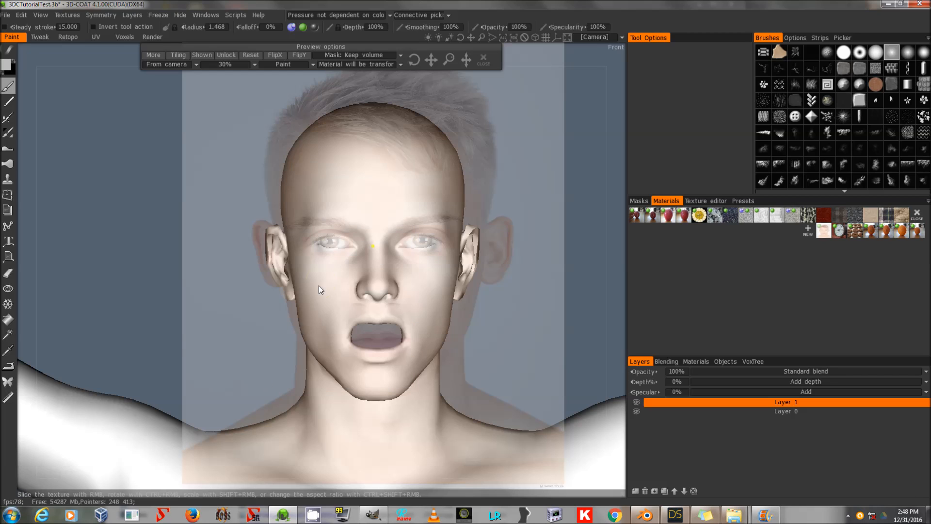
pyautogui.moveTo(345, 279); pyautogui.dragTo(400, 277)
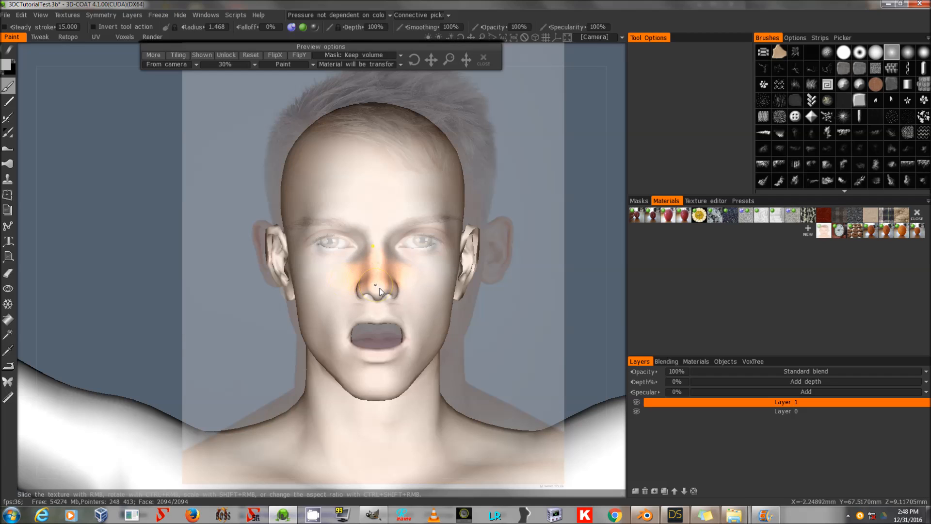
# Try painting strokes across the nose and cheeks through the projected photo, undoing them.
pyautogui.moveTo(326, 283); pyautogui.dragTo(319, 286)
pyautogui.hotkey('ctrl', 'z')
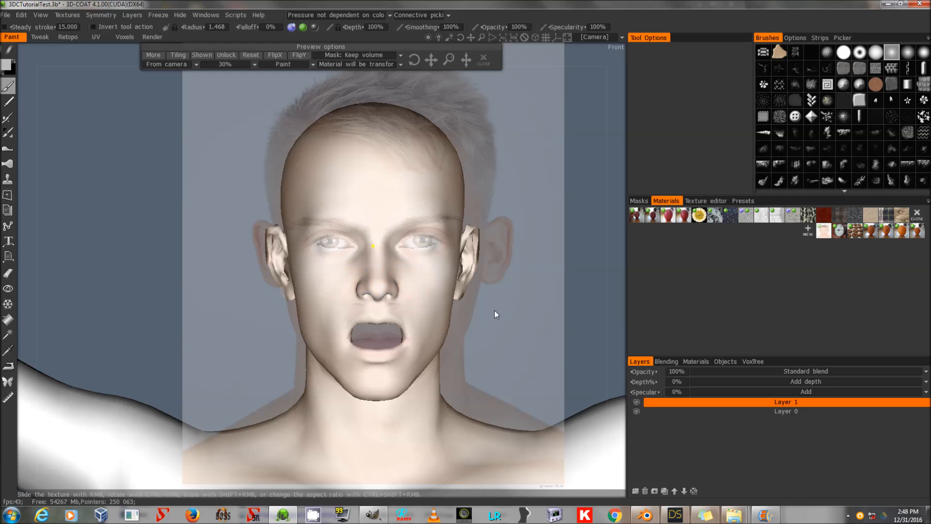
pyautogui.click(9, 69)
pyautogui.moveTo(291, 243); pyautogui.dragTo(288, 245)
pyautogui.click(275, 382)
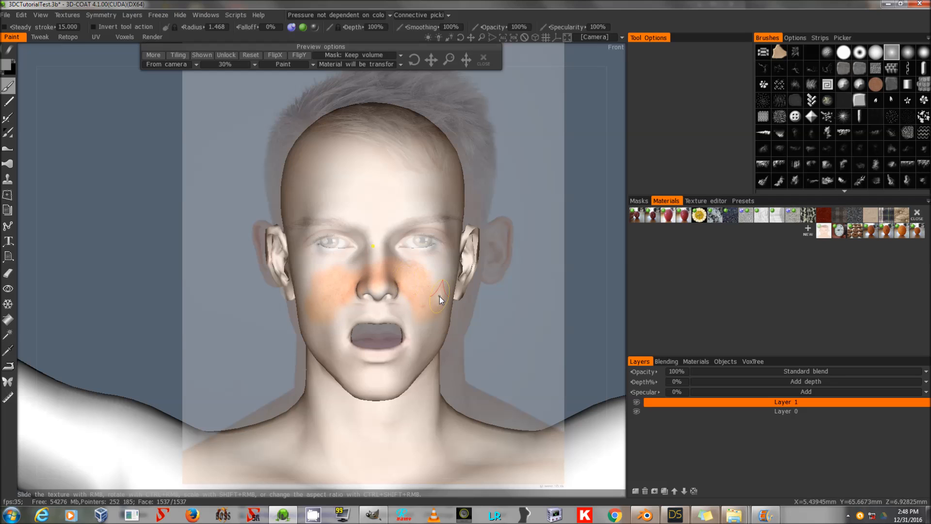
pyautogui.hotkey('ctrl', 'z')
# Pick a grey at 47% lightness and paint a stroke across the cheeks below the eyes.
pyautogui.click(15, 69)
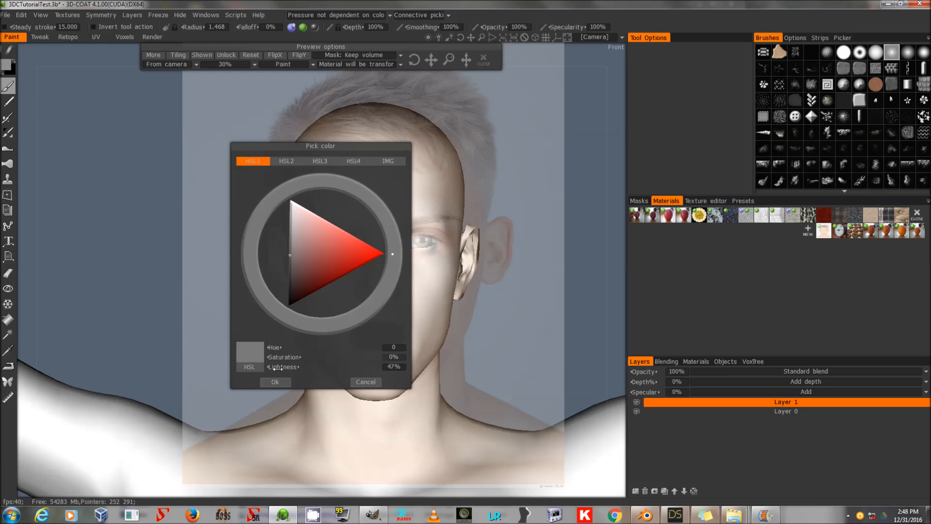
pyautogui.click(275, 381)
pyautogui.moveTo(324, 287); pyautogui.dragTo(355, 298)
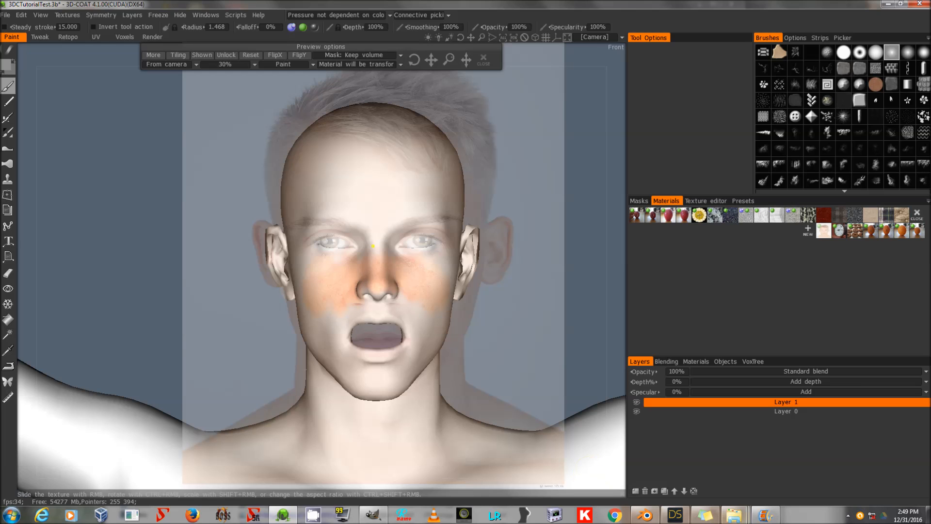
# Import the closed-eyes reference photo 0276 as a new material, keeping only its color texture.
pyautogui.moveTo(733, 515)
pyautogui.click(696, 456)
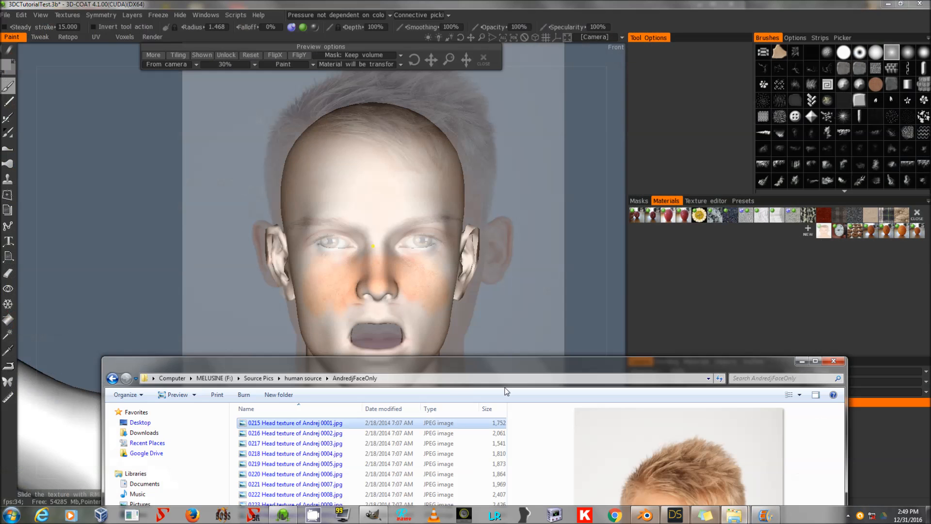
pyautogui.moveTo(498, 373); pyautogui.dragTo(401, 321)
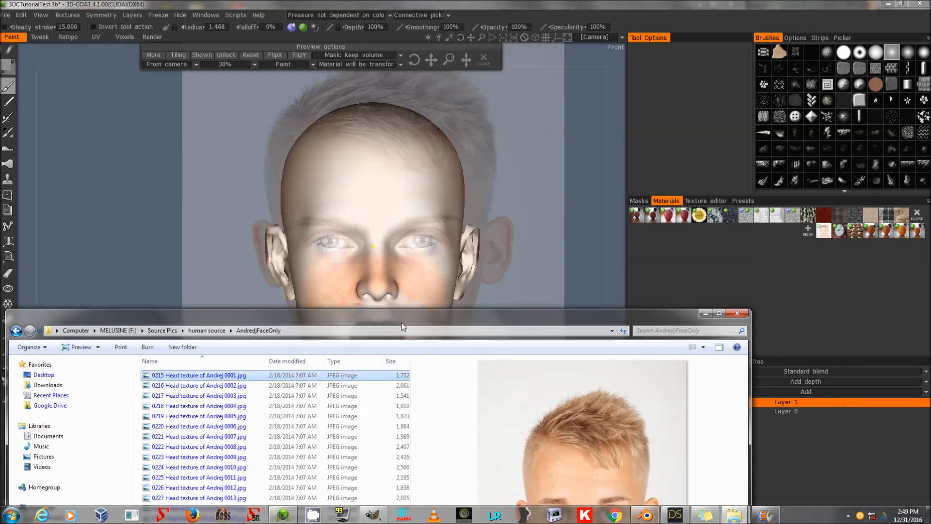
pyautogui.click(696, 312)
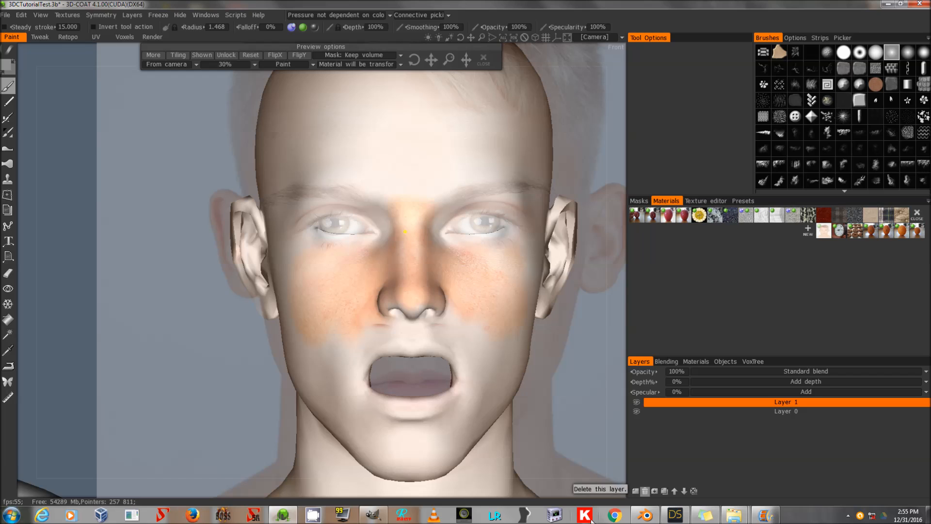
pyautogui.moveTo(736, 514)
pyautogui.click(695, 474)
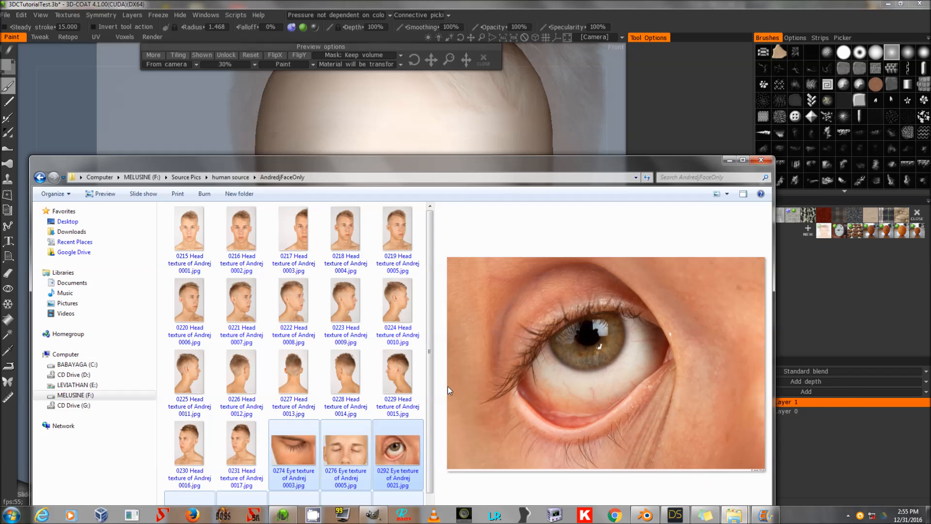
pyautogui.scroll(-1, 356, 417)
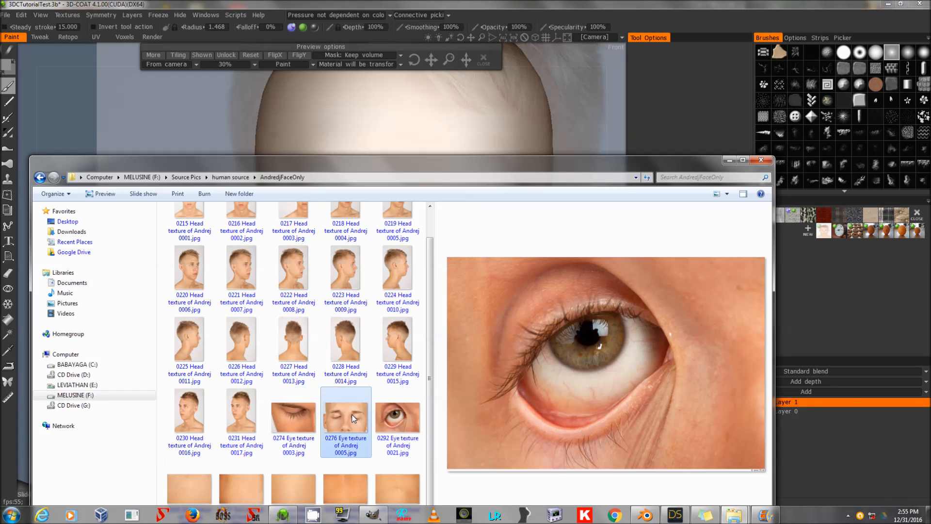
pyautogui.click(353, 418)
pyautogui.moveTo(351, 420); pyautogui.dragTo(852, 270)
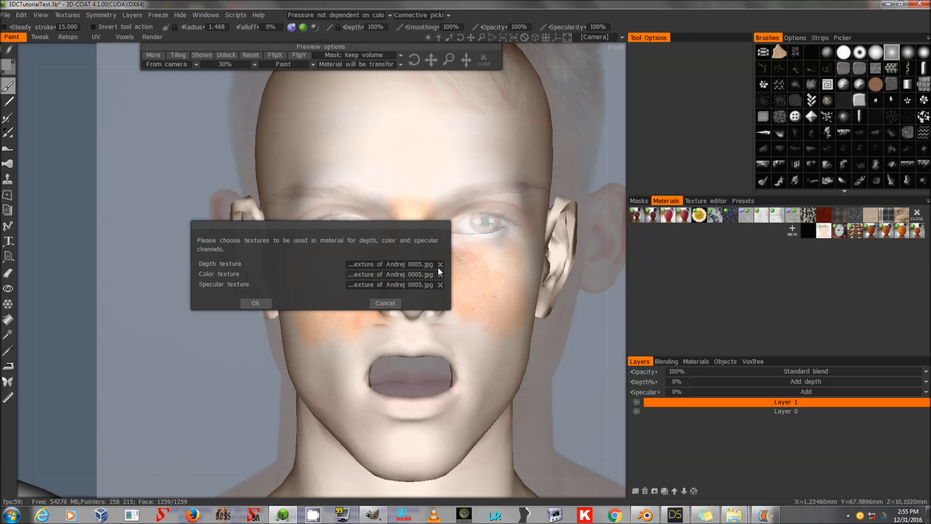
pyautogui.click(440, 265)
pyautogui.click(441, 284)
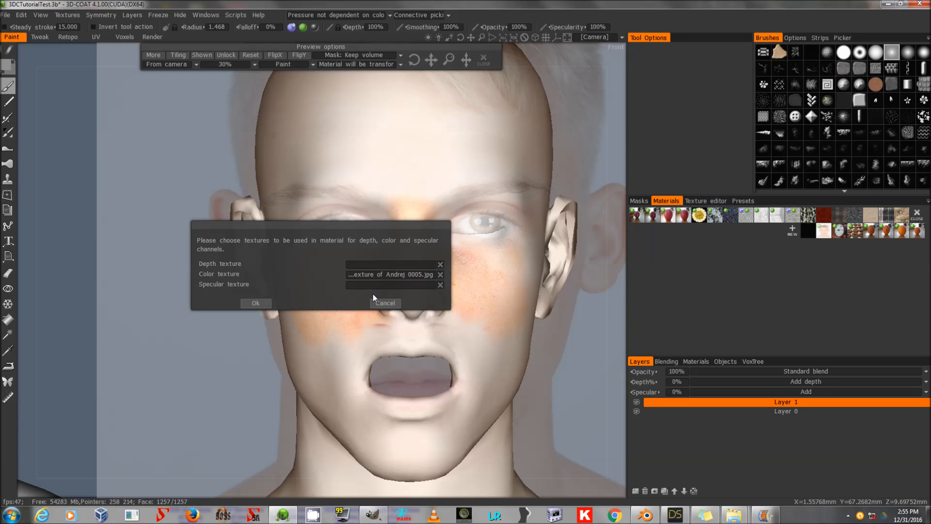
pyautogui.click(254, 303)
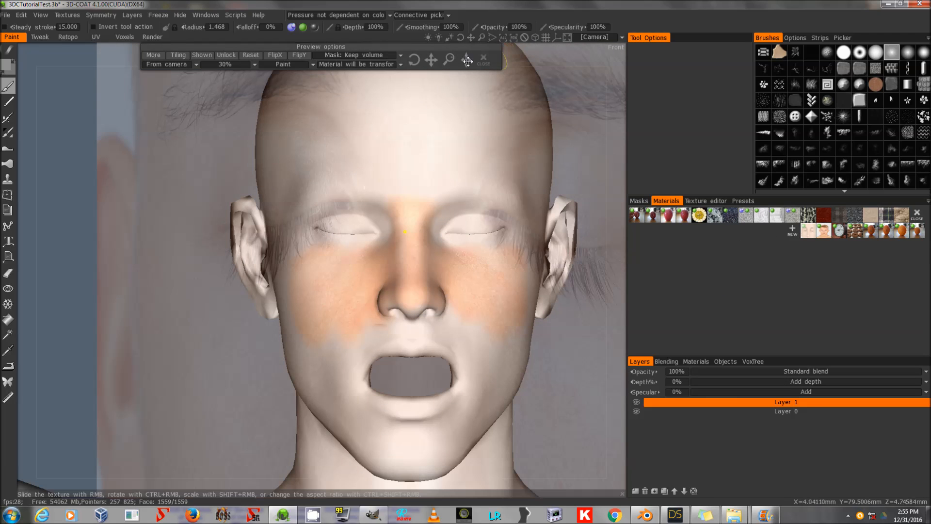
# Zoom in on the eye and reposition and scale the projected closed-eye photo to align with the eyelid.
pyautogui.moveTo(431, 60)
pyautogui.mouseDown()
pyautogui.moveTo(445, 77)
pyautogui.moveTo(431, 60)
pyautogui.mouseUp()
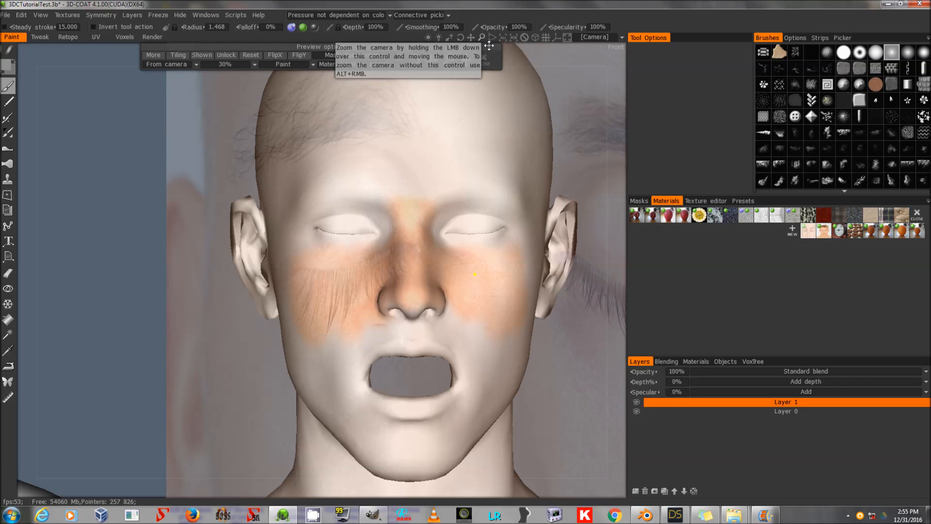
pyautogui.moveTo(482, 36); pyautogui.dragTo(353, 86)
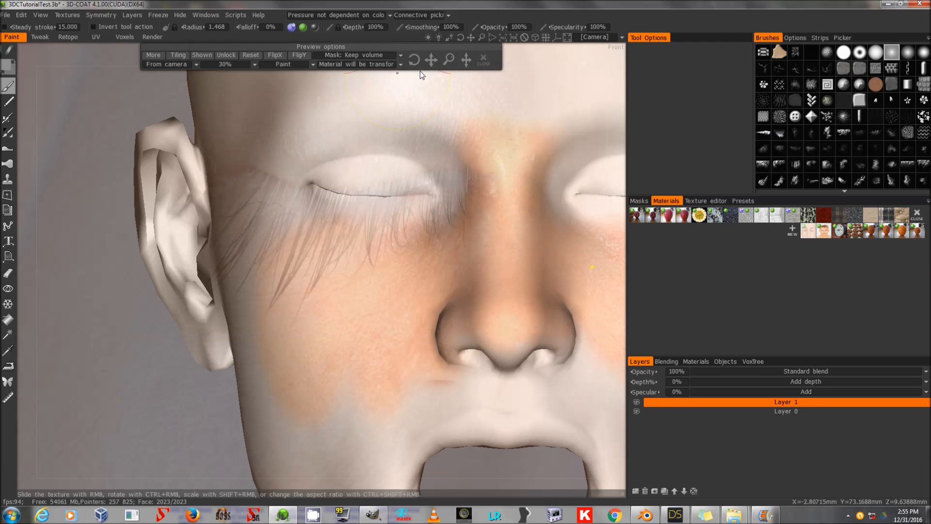
pyautogui.moveTo(429, 59); pyautogui.dragTo(471, 60)
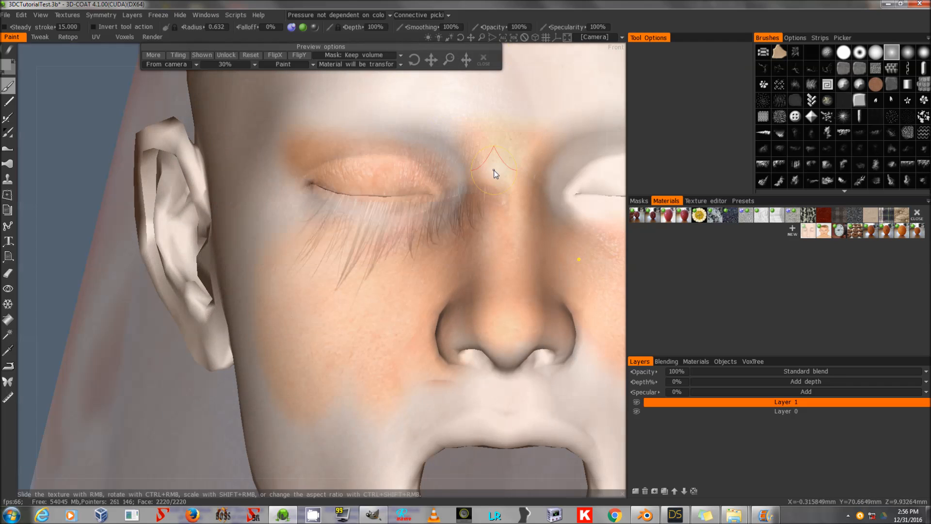
pyautogui.click(493, 170)
pyautogui.moveTo(432, 56)
pyautogui.mouseDown()
pyautogui.moveTo(471, 46)
pyautogui.moveTo(413, 58)
pyautogui.moveTo(427, 59)
pyautogui.mouseUp()
pyautogui.moveTo(475, 172); pyautogui.dragTo(474, 189)
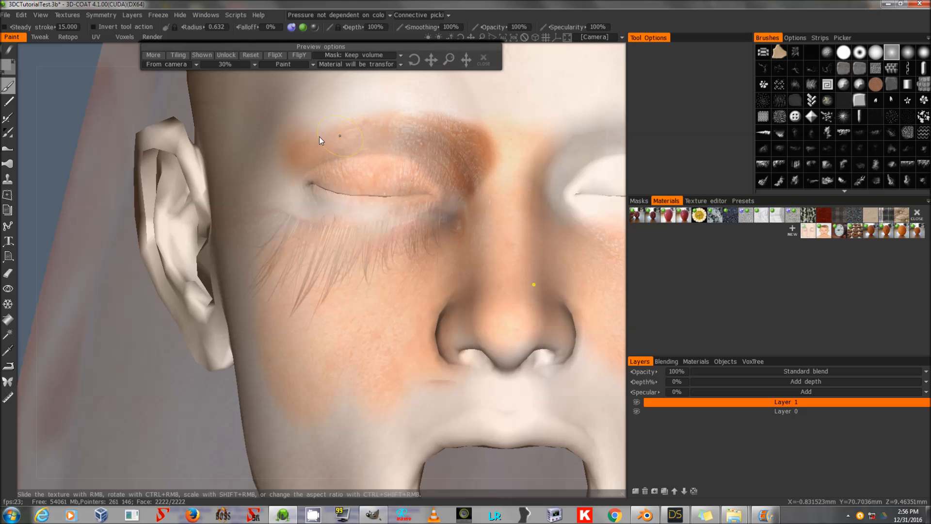
pyautogui.hotkey('ctrl', 'z')
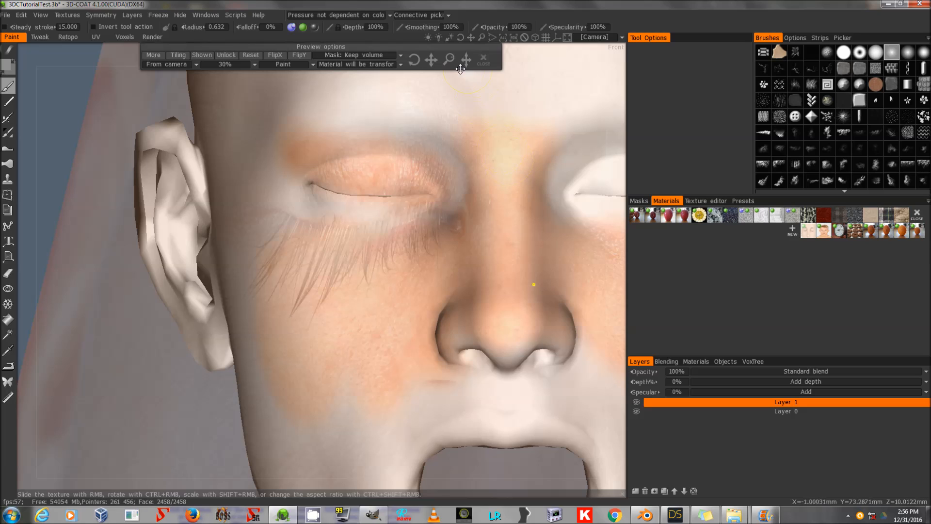
pyautogui.moveTo(443, 59); pyautogui.dragTo(452, 59)
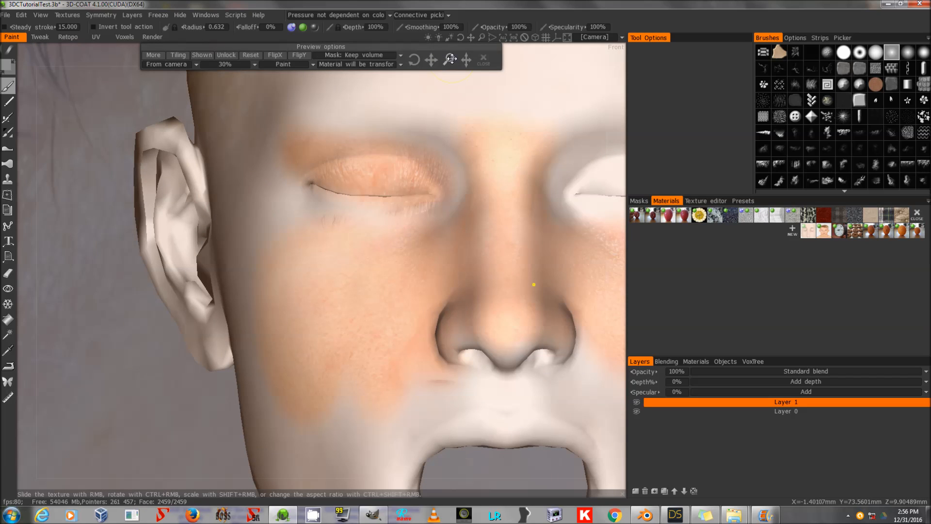
pyautogui.moveTo(452, 58); pyautogui.dragTo(447, 60)
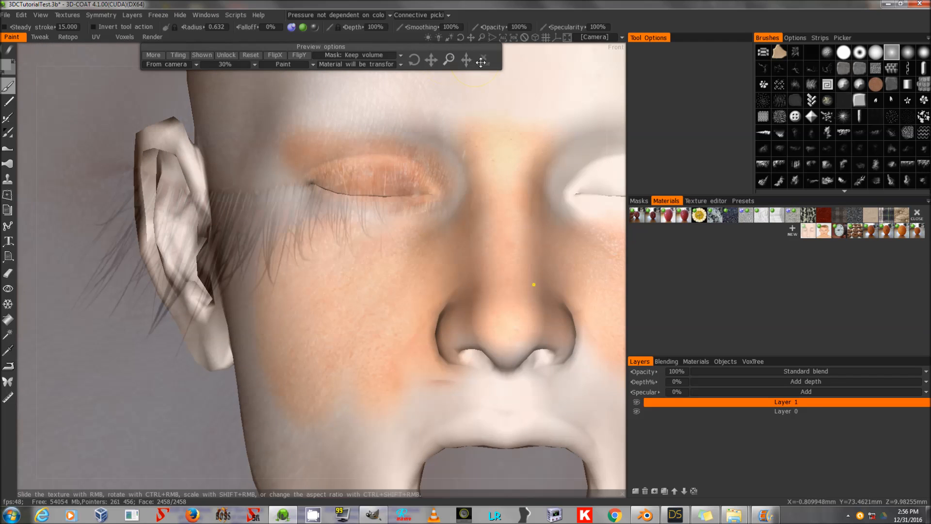
# Import the skin texture photo 0326 as a new material, keeping only its color texture.
pyautogui.click(733, 515)
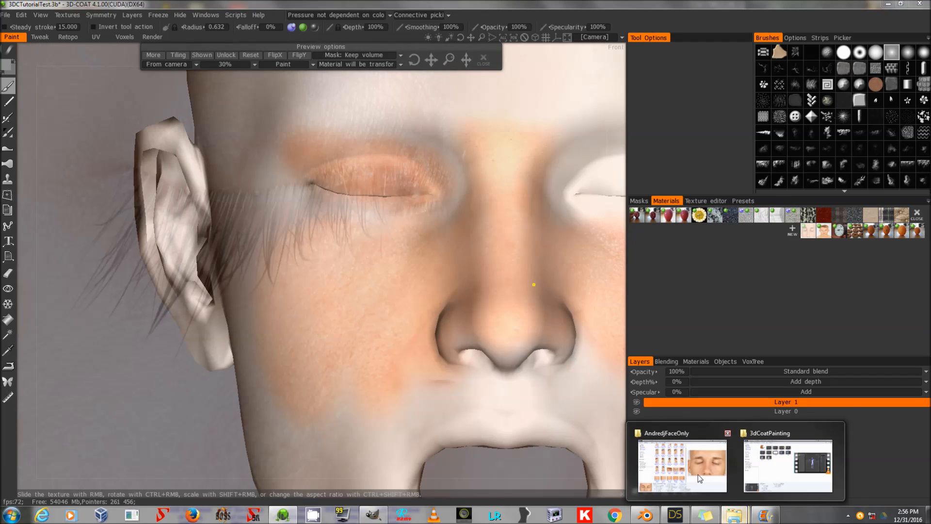
pyautogui.click(698, 474)
pyautogui.click(355, 307)
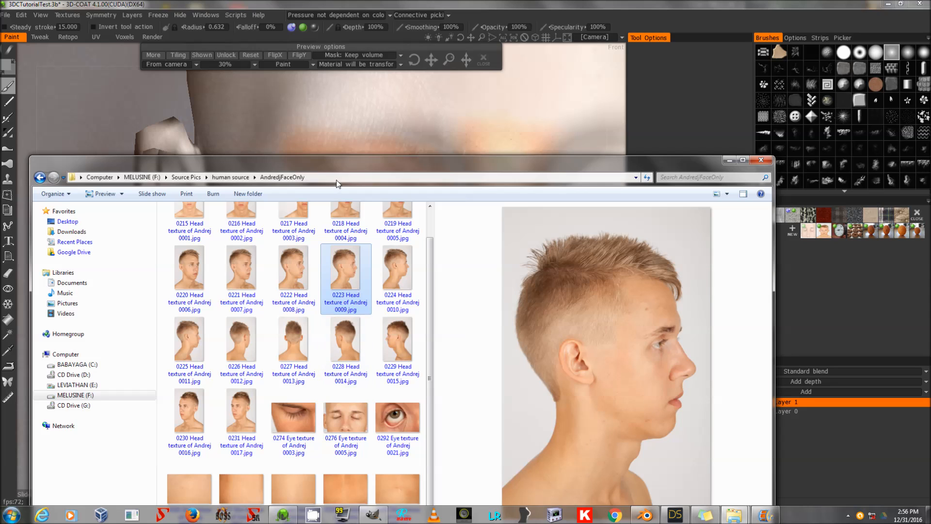
pyautogui.moveTo(340, 161); pyautogui.dragTo(320, 74)
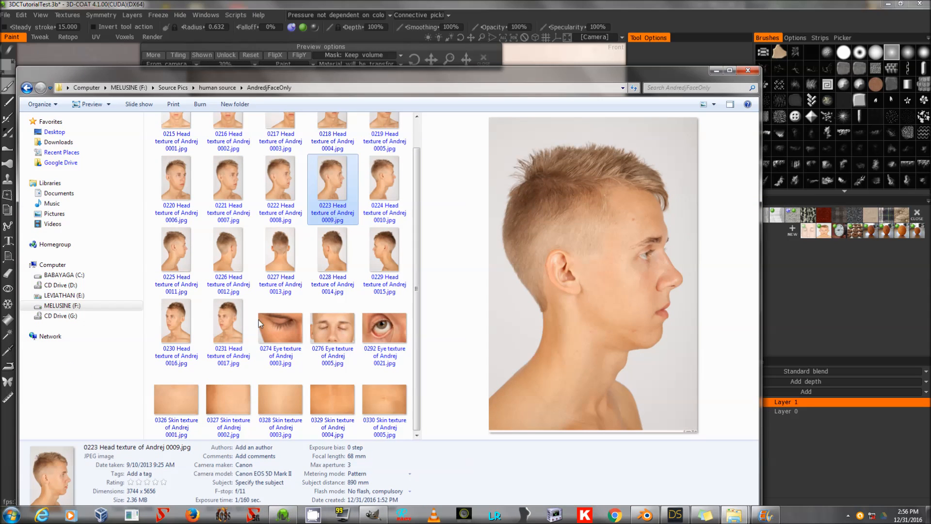
pyautogui.click(289, 398)
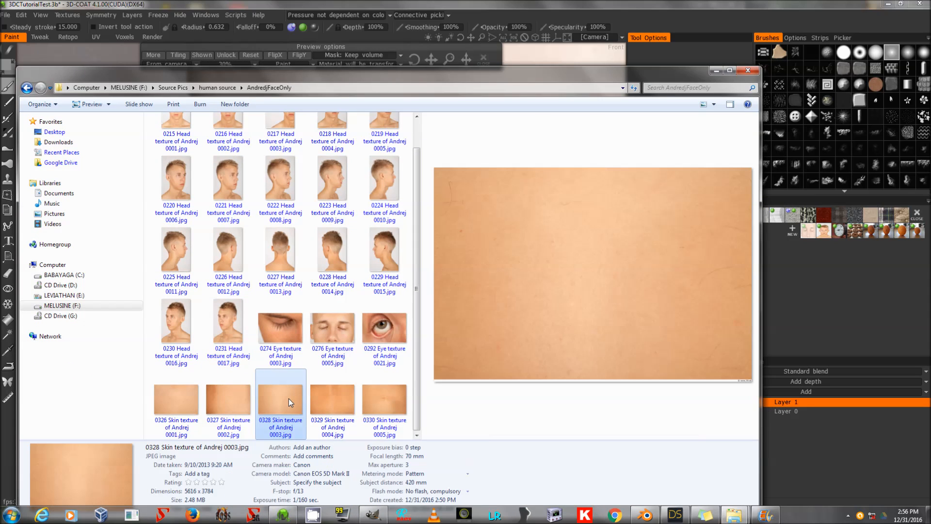
pyautogui.click(180, 399)
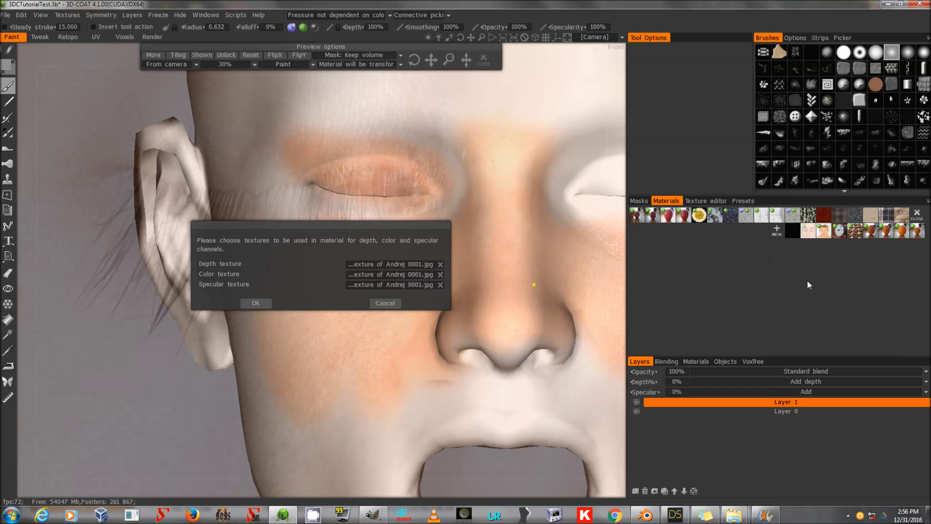
pyautogui.click(441, 284)
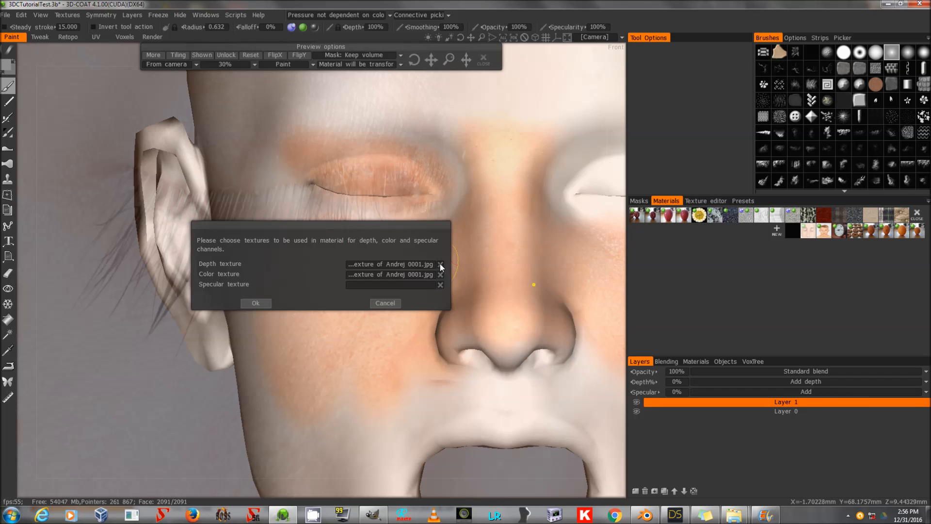
pyautogui.click(440, 264)
pyautogui.click(257, 302)
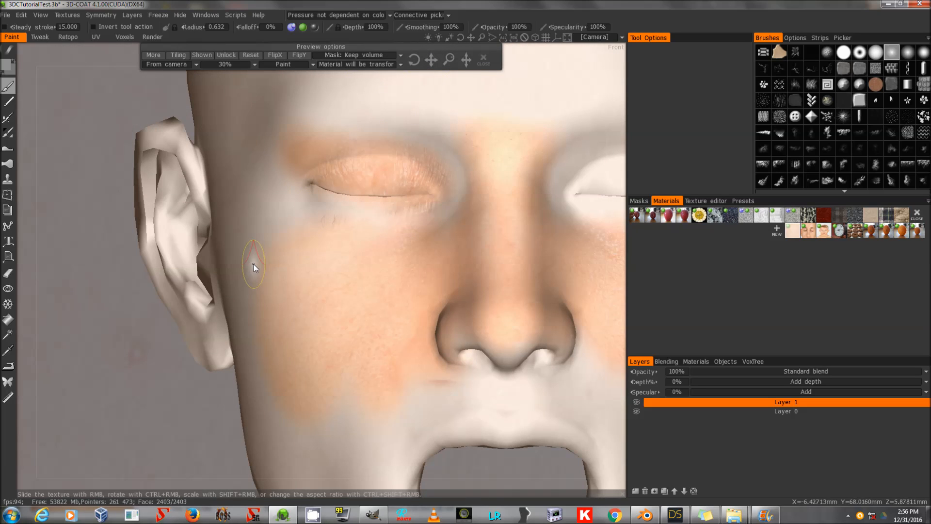
# Save the scene and add a new paint layer, placing it below Layer 1.
pyautogui.hotkey('ctrl', 's')
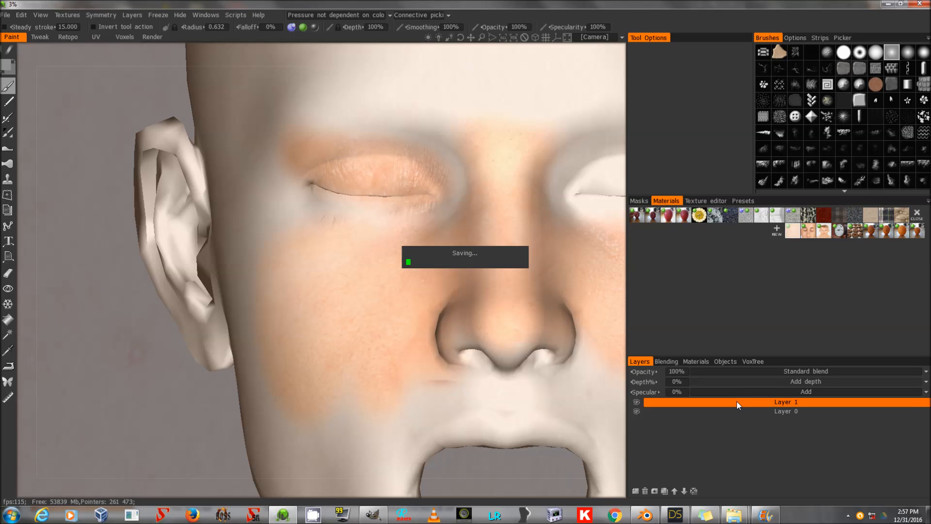
pyautogui.click(635, 492)
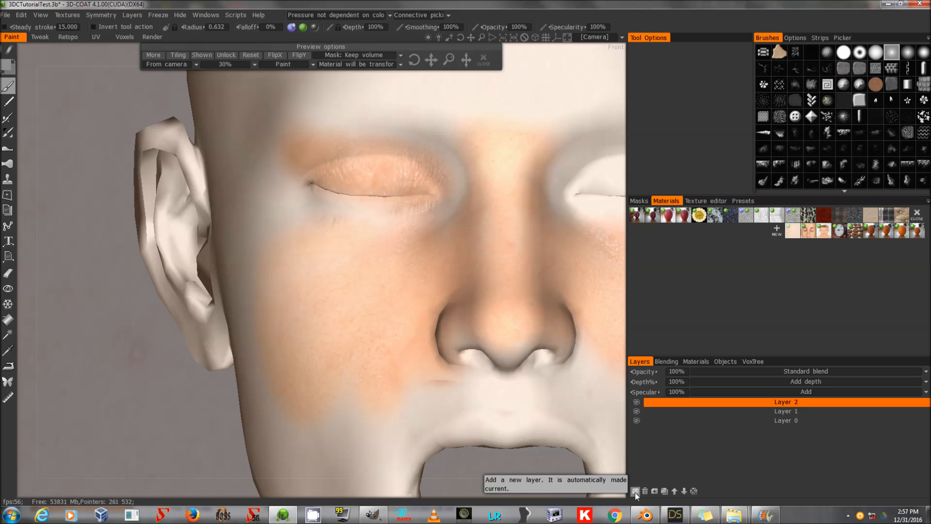
pyautogui.click(684, 491)
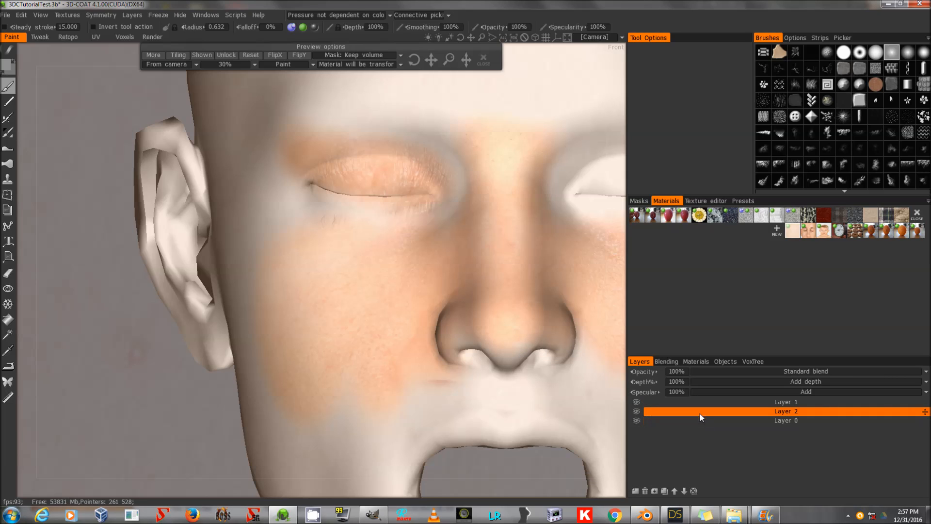
# Enlarge the brush radius to about 1.26 and set the new layer's depth and specular to 0%.
pyautogui.press(']')
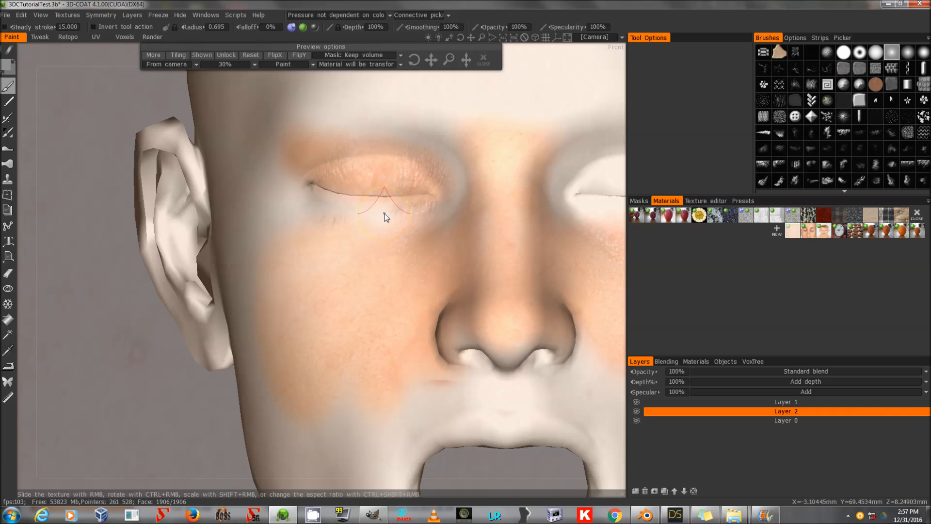
pyautogui.moveTo(387, 211)
pyautogui.mouseDown()
pyautogui.moveTo(450, 199)
pyautogui.moveTo(425, 155)
pyautogui.moveTo(338, 113)
pyautogui.moveTo(460, 150)
pyautogui.moveTo(435, 235)
pyautogui.moveTo(405, 237)
pyautogui.mouseUp()
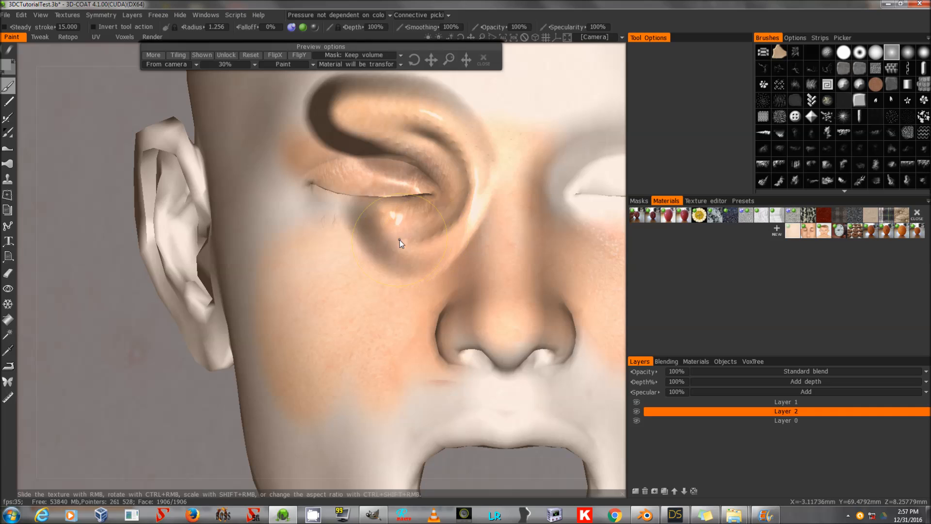
pyautogui.hotkey('ctrl', 'z')
pyautogui.click(689, 392)
pyautogui.write('0')
pyautogui.press('Return')
pyautogui.click(678, 381)
pyautogui.write('0')
pyautogui.press('Return')
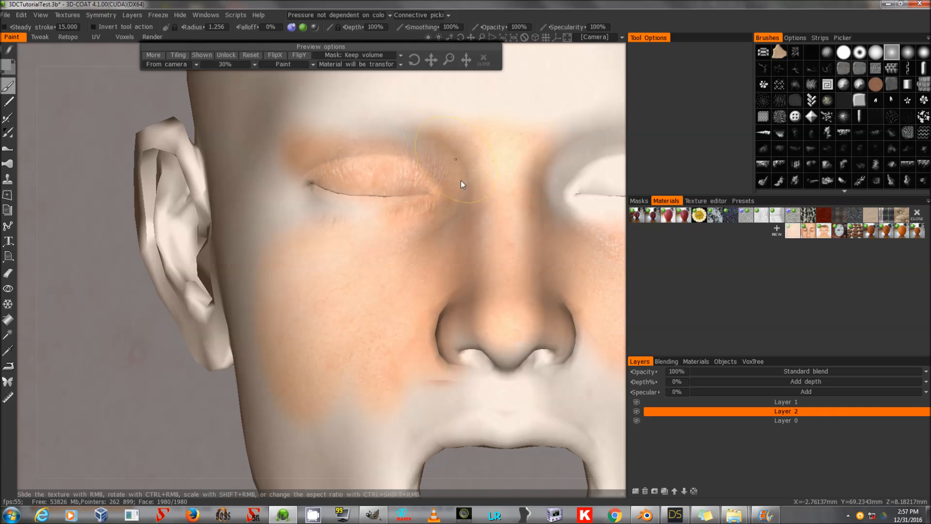
# Paint the projected skin photo across the eyelid and brow area on the new layer, then select Layer 1.
pyautogui.moveTo(305, 135)
pyautogui.mouseDown()
pyautogui.moveTo(280, 185)
pyautogui.moveTo(322, 209)
pyautogui.moveTo(397, 216)
pyautogui.mouseUp()
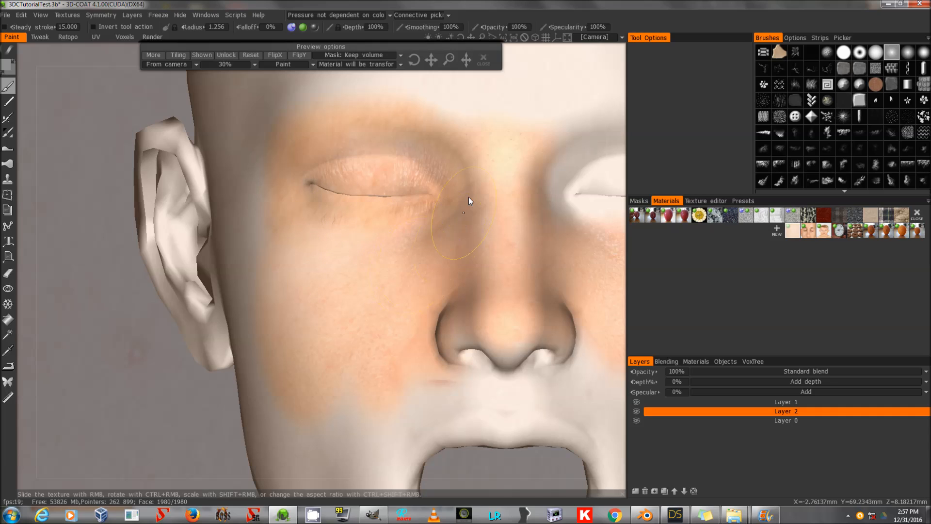
pyautogui.moveTo(427, 124); pyautogui.dragTo(295, 140)
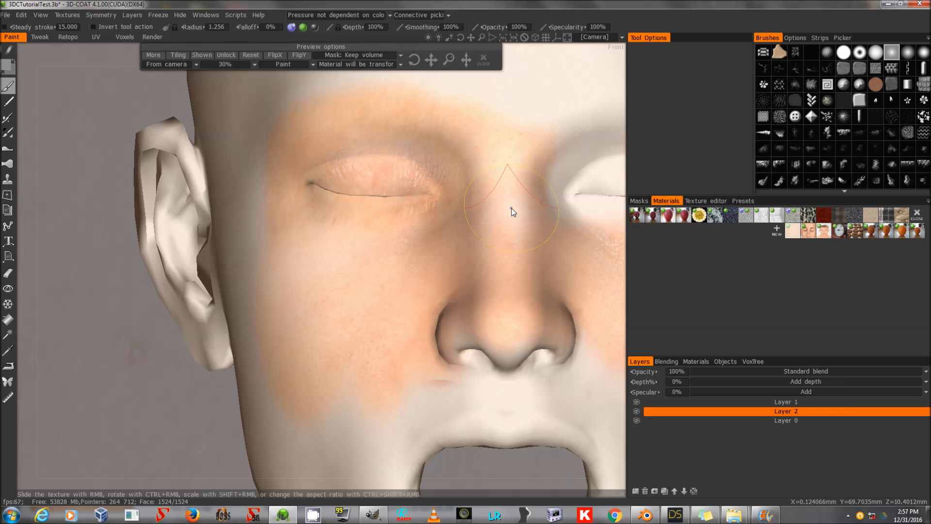
pyautogui.click(731, 402)
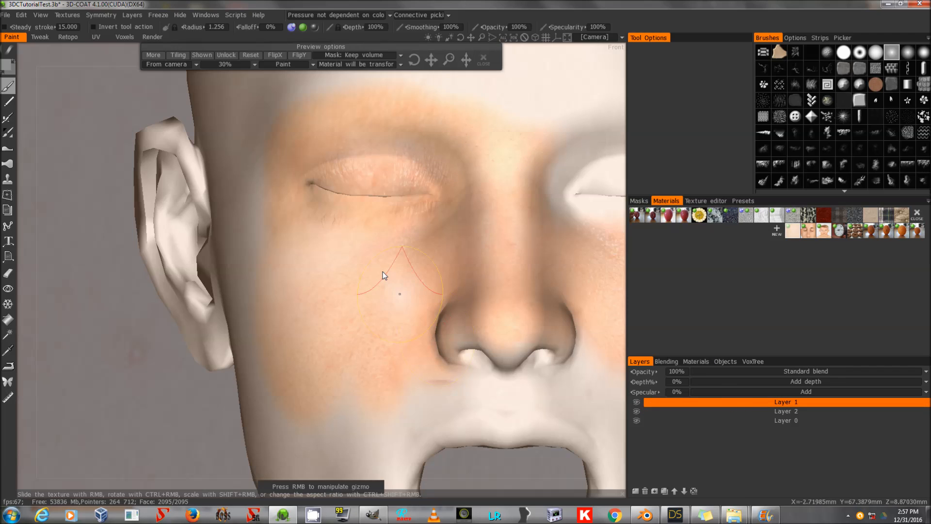
# Erase a stray patch below the left eye on Layer 1 with the eraser at radius about 0.445.
pyautogui.press('e')
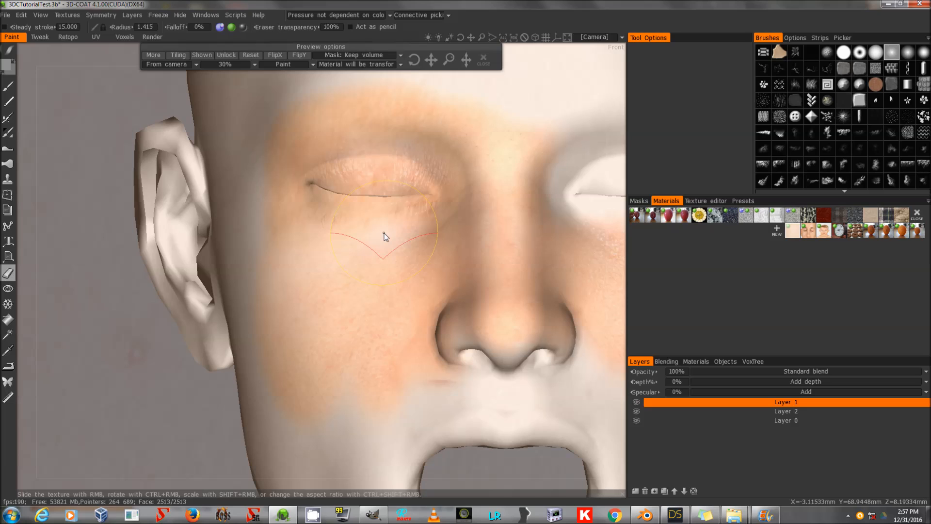
pyautogui.scroll(-11, 384, 234)
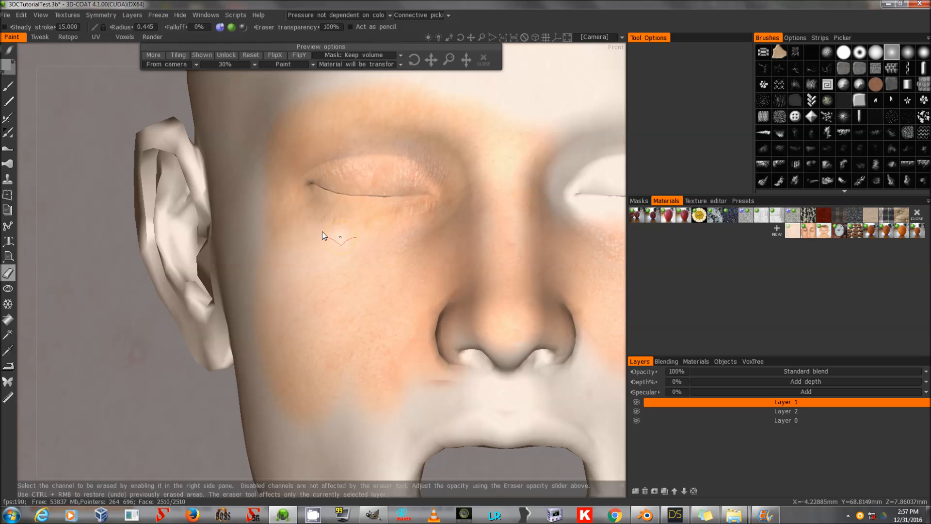
pyautogui.moveTo(303, 217); pyautogui.dragTo(351, 222)
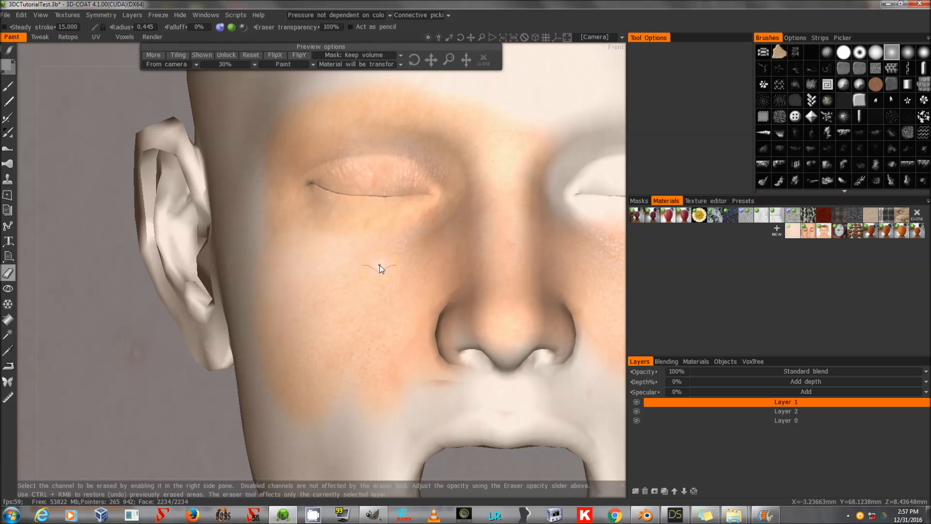
pyautogui.press('s')
pyautogui.click(379, 241)
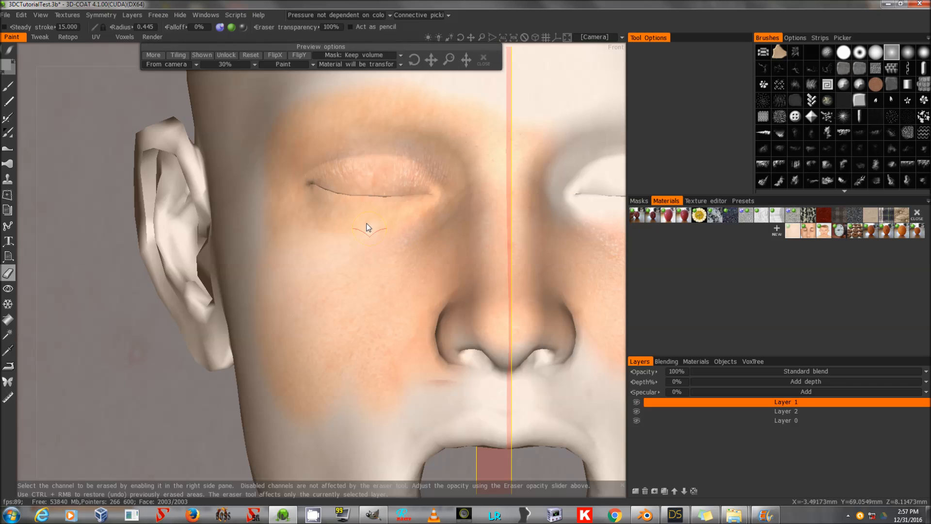
pyautogui.moveTo(471, 37); pyautogui.dragTo(495, 29)
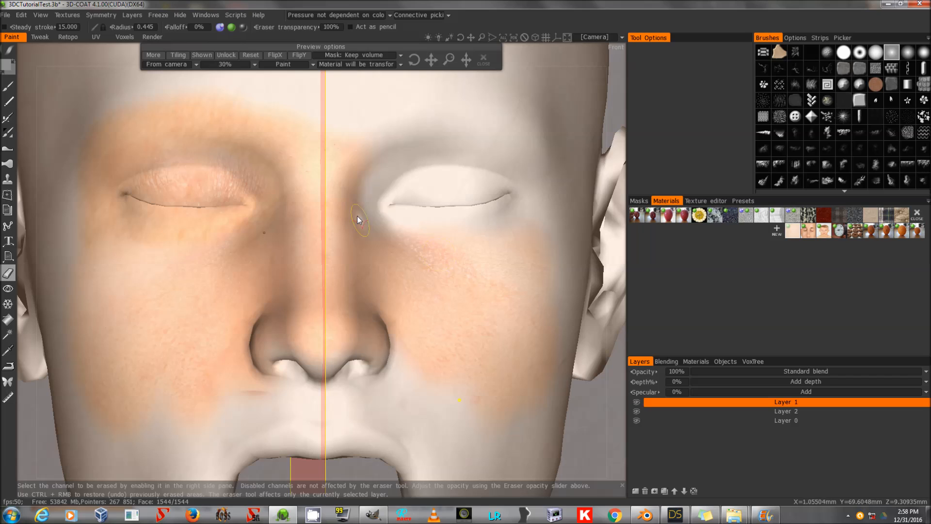
pyautogui.press('s')
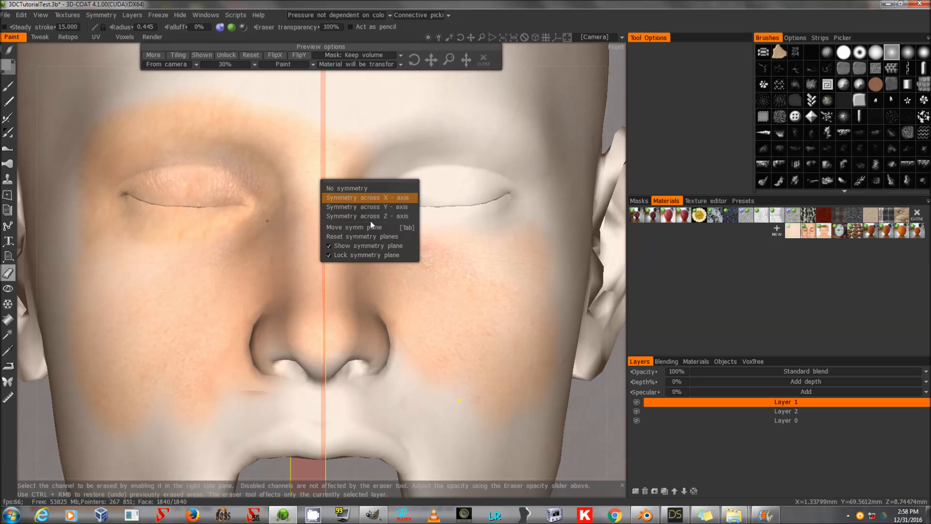
pyautogui.click(372, 185)
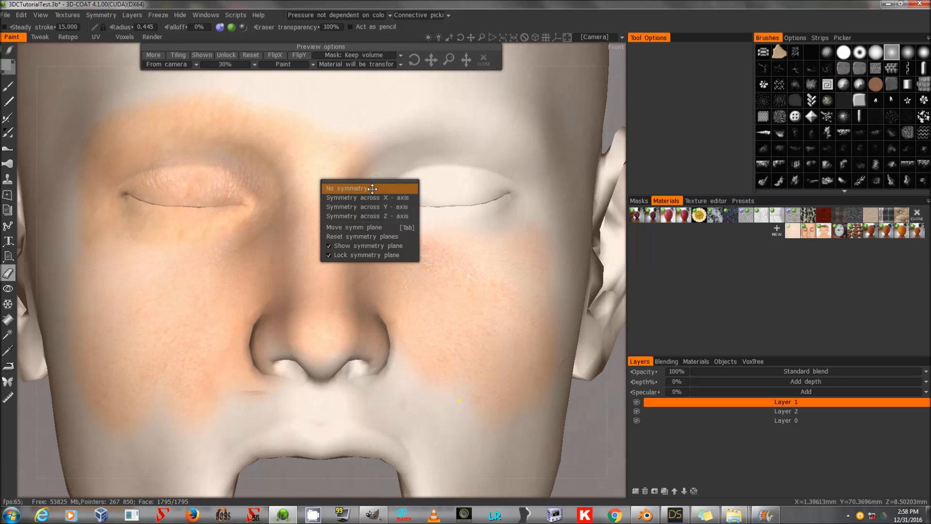
# Pick the 0276 eye texture material and reposition its projection over the right eye.
pyautogui.click(737, 411)
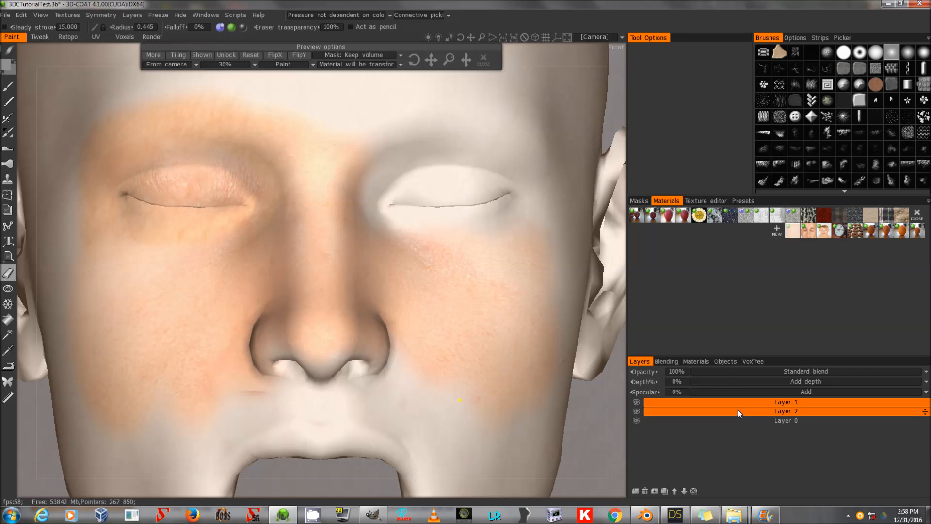
pyautogui.moveTo(738, 514)
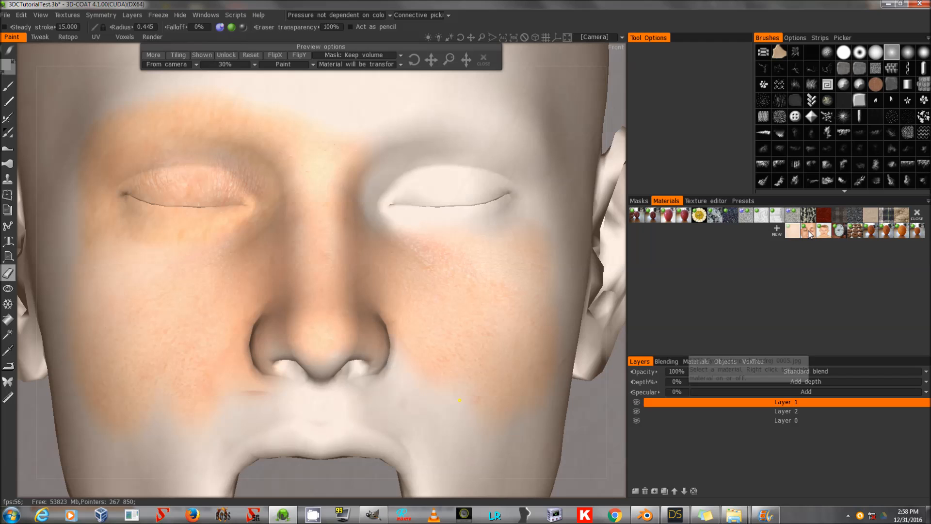
pyautogui.click(809, 234)
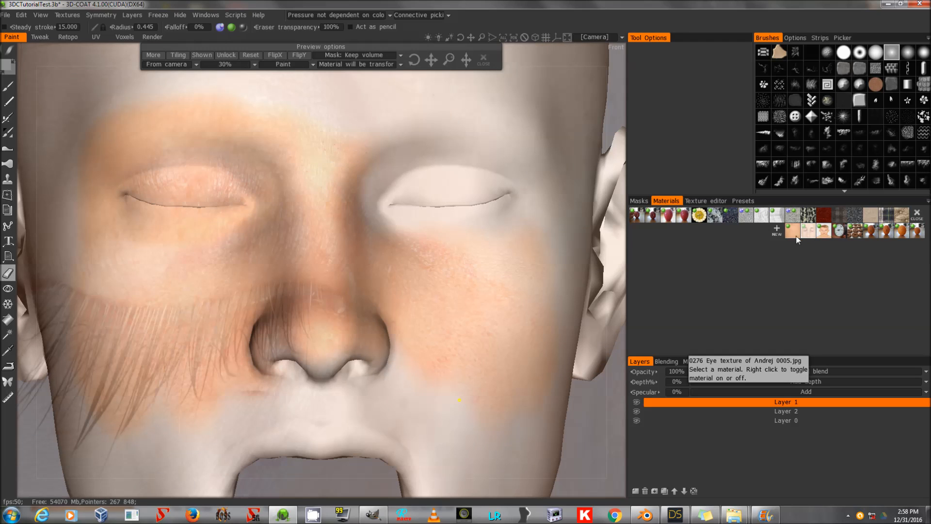
pyautogui.moveTo(430, 60); pyautogui.dragTo(346, 5)
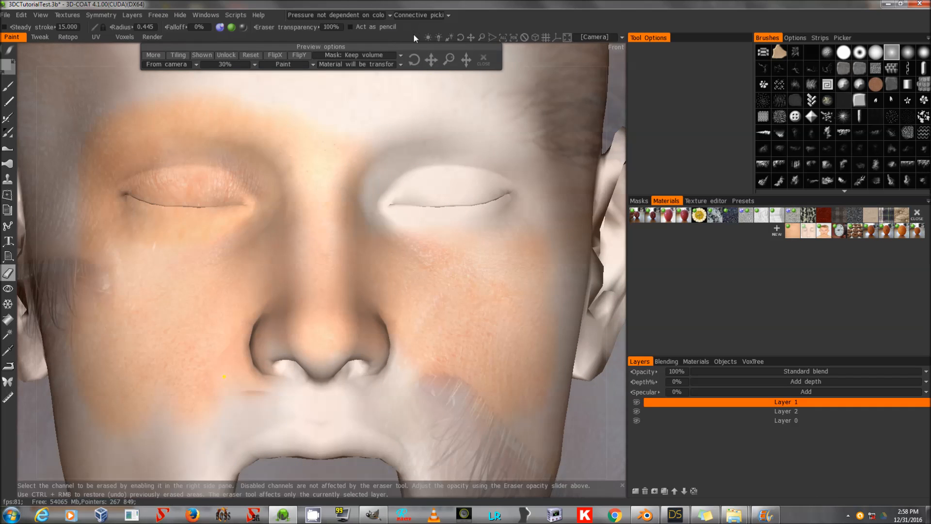
pyautogui.click(250, 55)
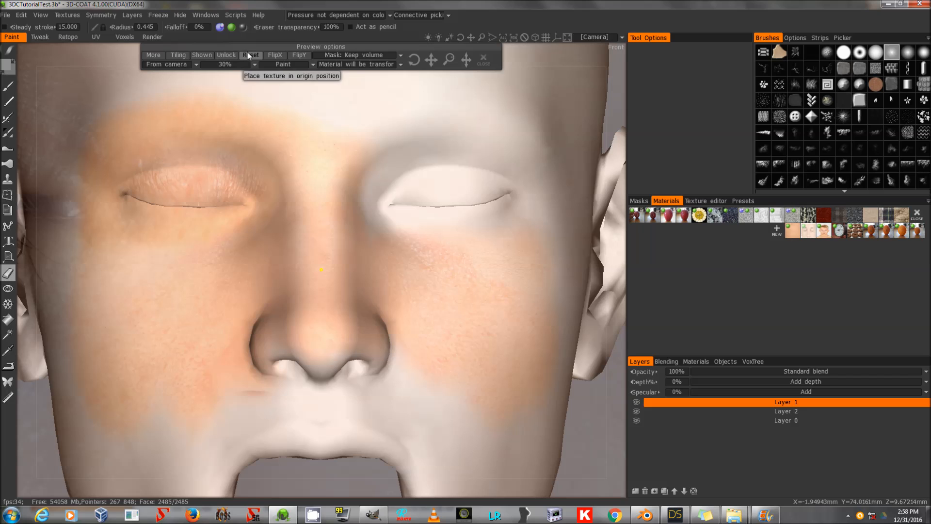
pyautogui.moveTo(586, 78); pyautogui.dragTo(433, 69)
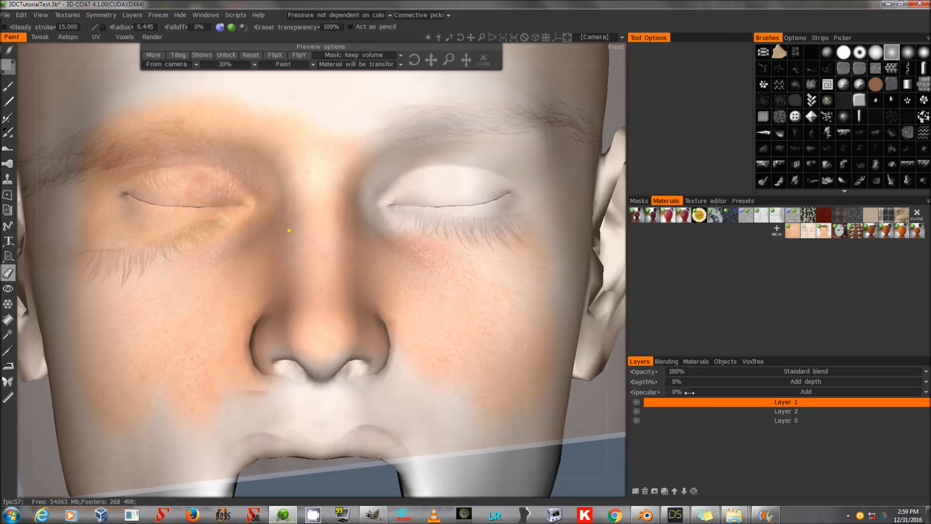
# Paint the projected eye texture across the right upper eyelid on Layer 1 with a brush radius about 0.508.
pyautogui.click(11, 88)
pyautogui.scroll(-5, 462, 174)
pyautogui.moveTo(461, 173); pyautogui.dragTo(499, 183)
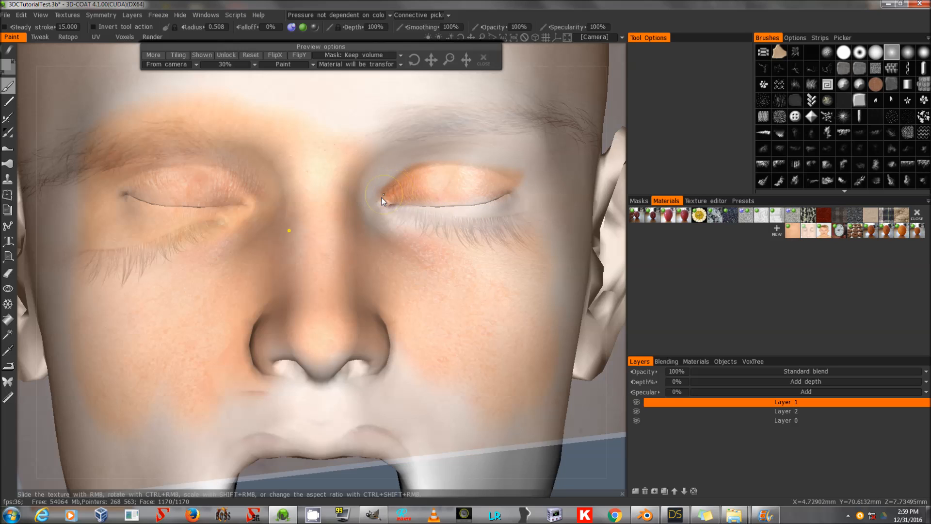
pyautogui.moveTo(382, 197); pyautogui.dragTo(410, 170)
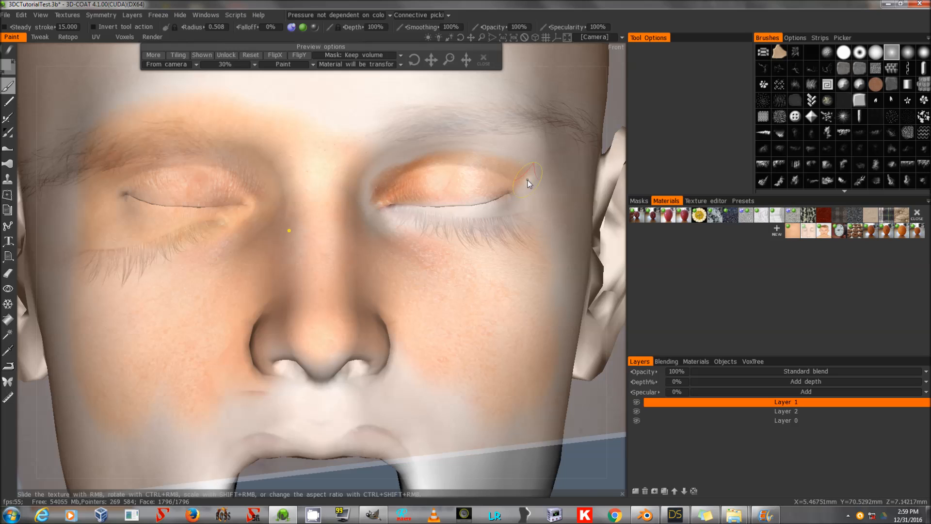
# Erase the patch under the right eye on Layer 2, then return to the paint brush.
pyautogui.press('e')
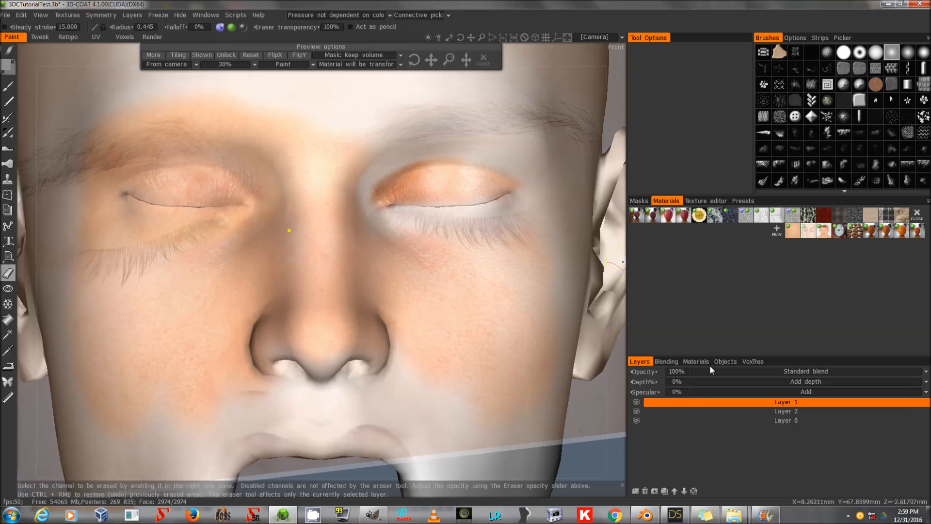
pyautogui.click(724, 411)
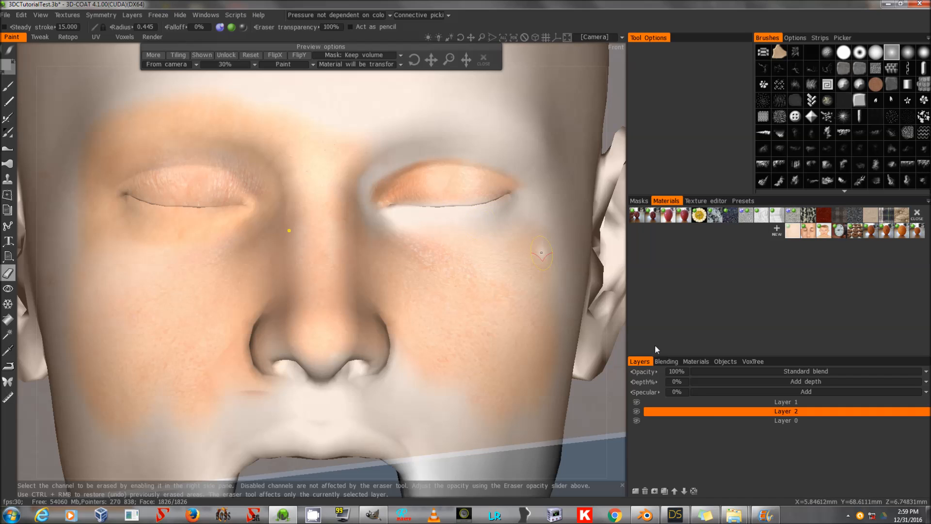
pyautogui.moveTo(392, 208); pyautogui.dragTo(371, 196)
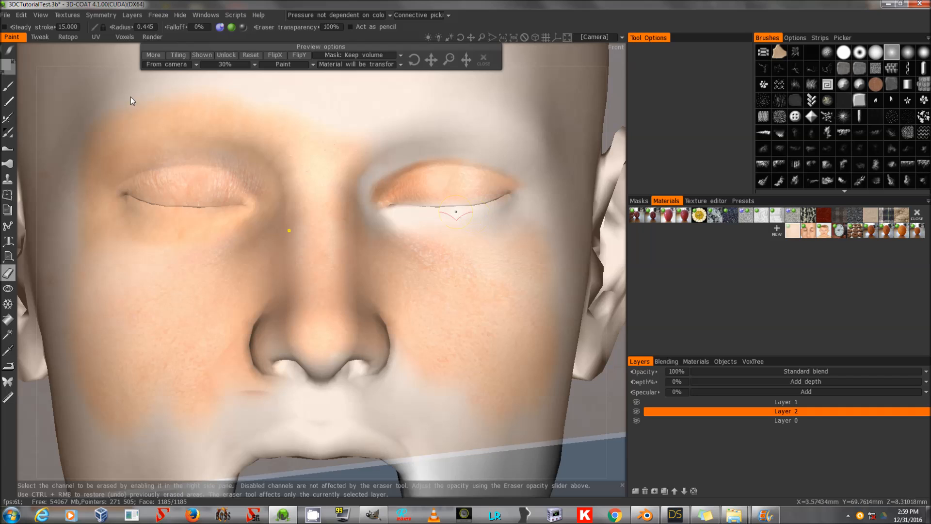
pyautogui.click(7, 87)
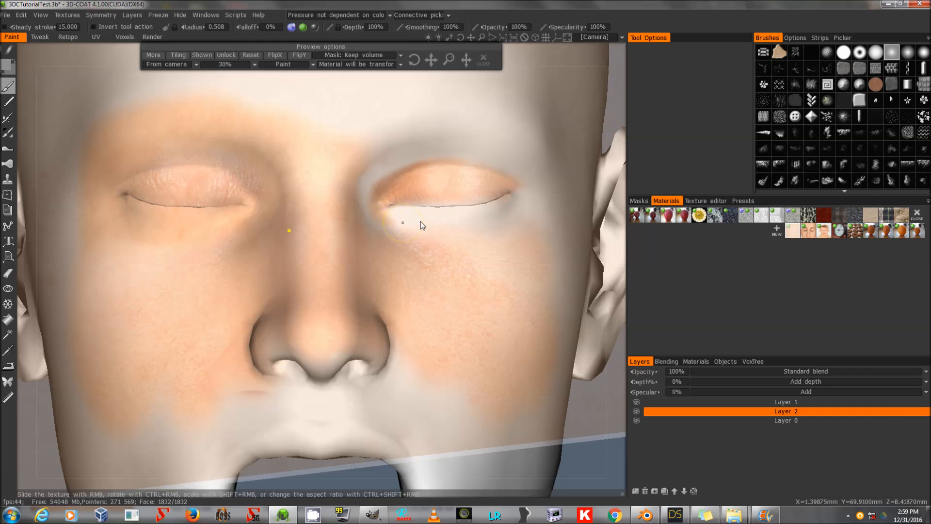
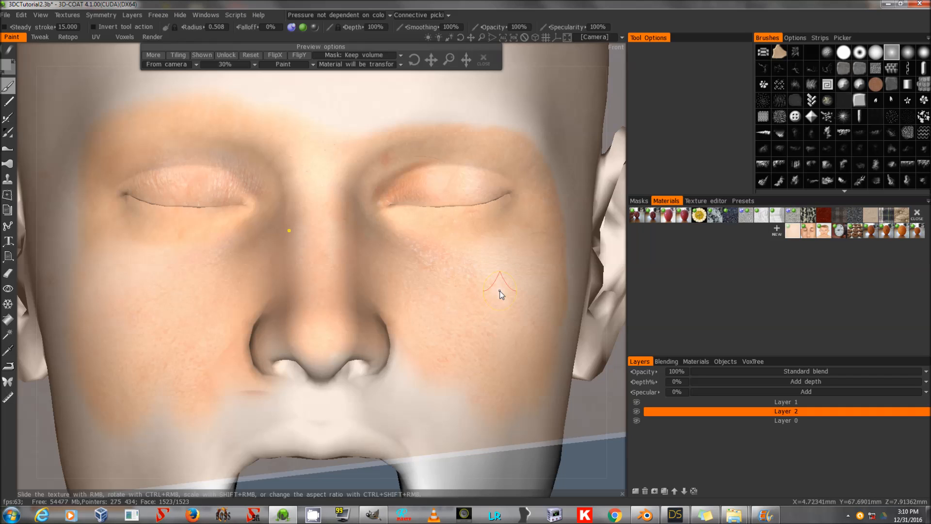
# Switch to Layer 1 and clone skin over the spot under the right eye with the clone tool at radius about 0.678.
pyautogui.click(748, 402)
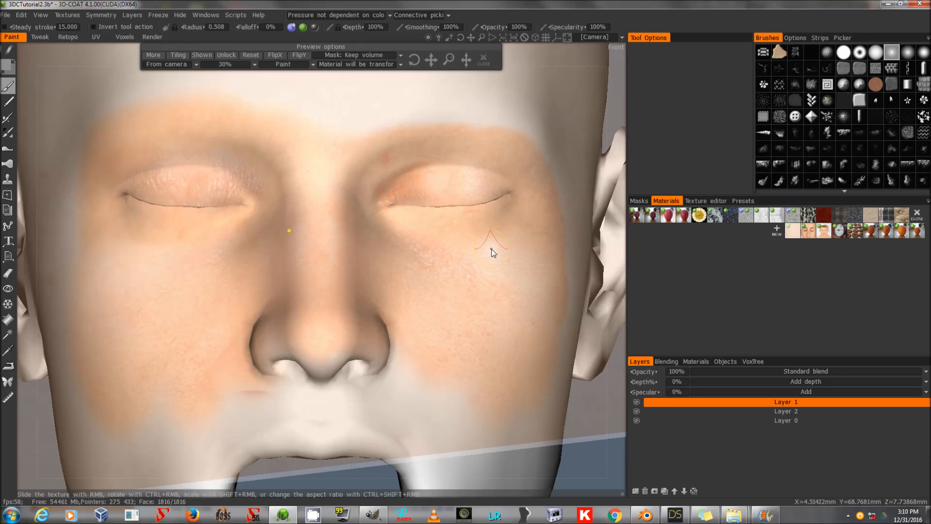
pyautogui.press('c')
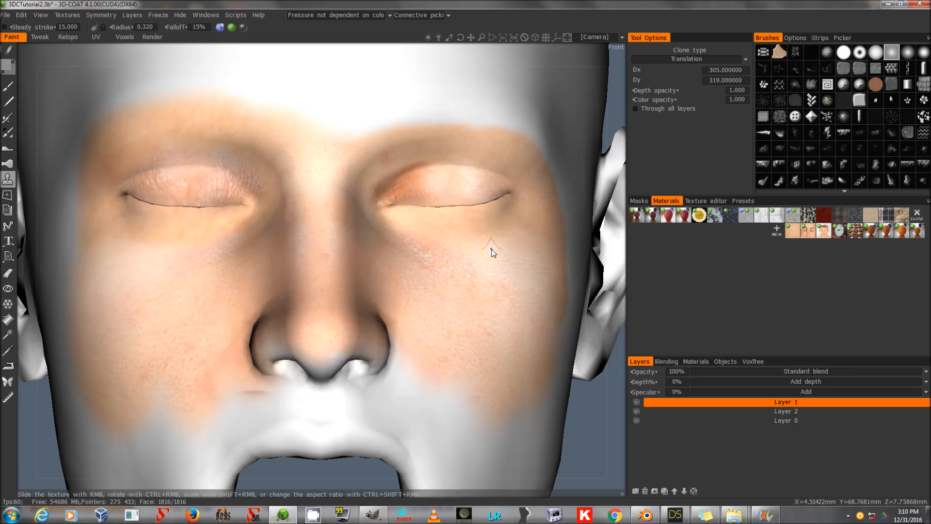
pyautogui.scroll(5, 491, 249)
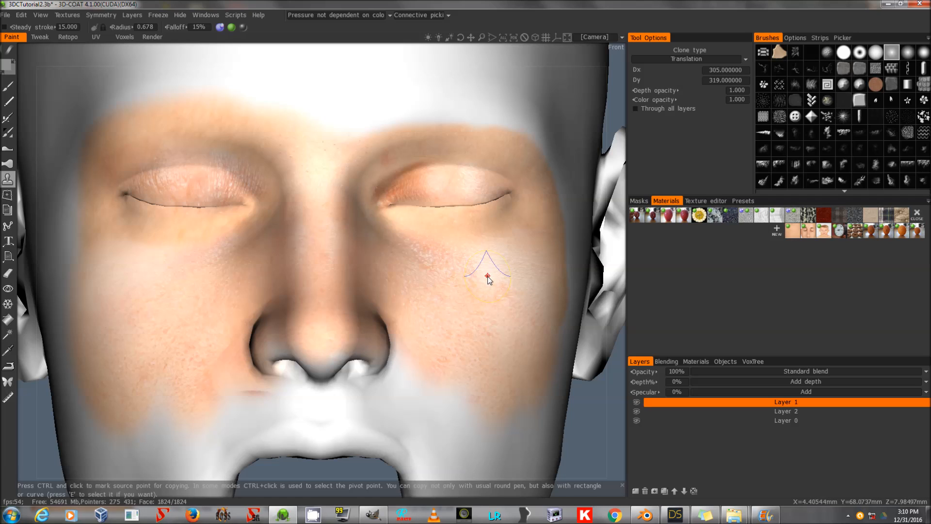
pyautogui.keyDown('ctrl'); pyautogui.click(501, 272); pyautogui.keyUp('ctrl')
pyautogui.click(501, 248)
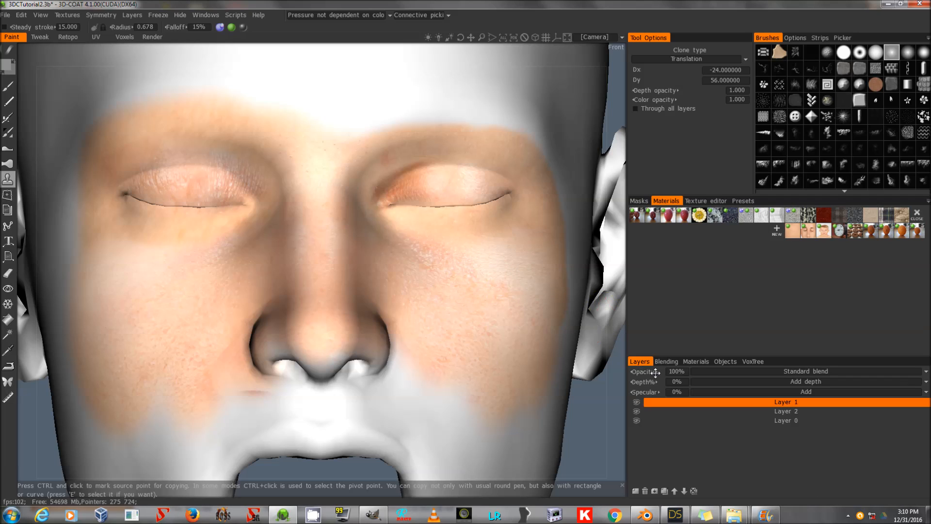
pyautogui.click(779, 411)
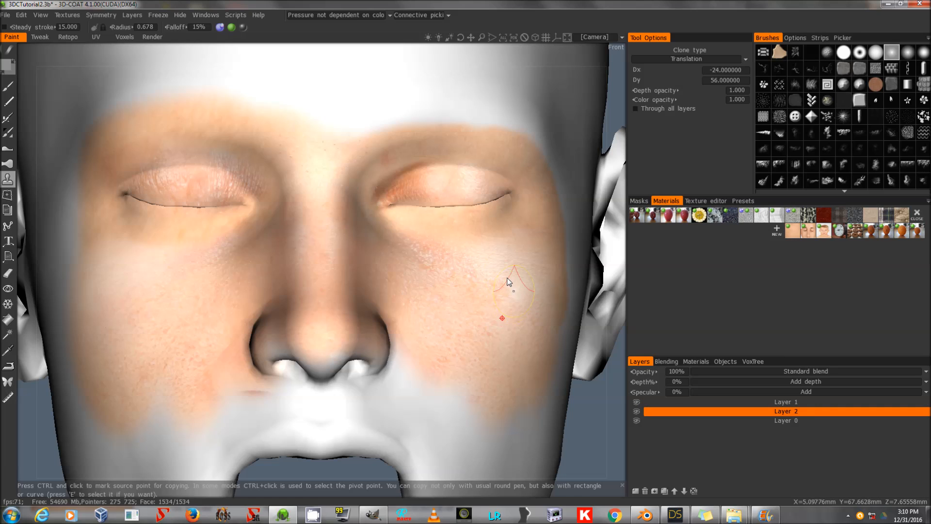
pyautogui.keyDown('ctrl'); pyautogui.click(494, 274); pyautogui.keyUp('ctrl')
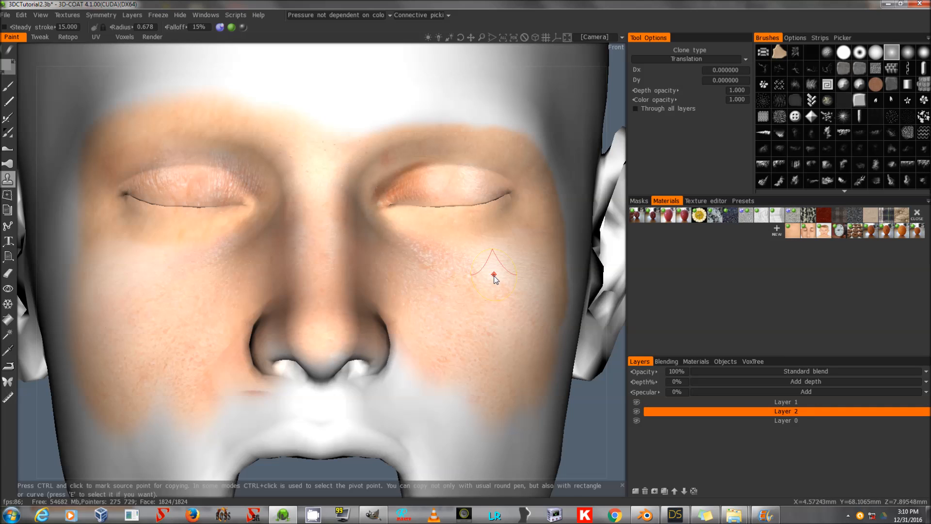
pyautogui.click(785, 402)
pyautogui.moveTo(500, 240); pyautogui.dragTo(524, 229)
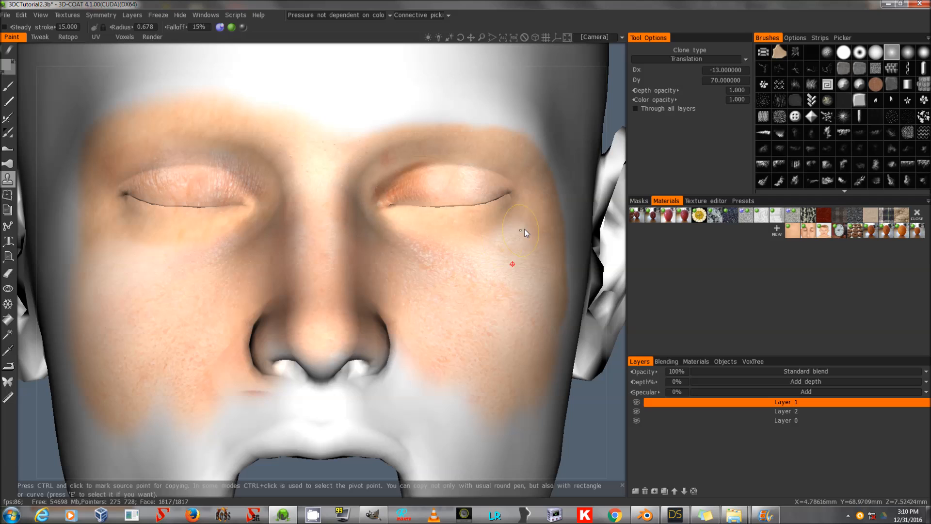
pyautogui.hotkey('ctrl', 'z')
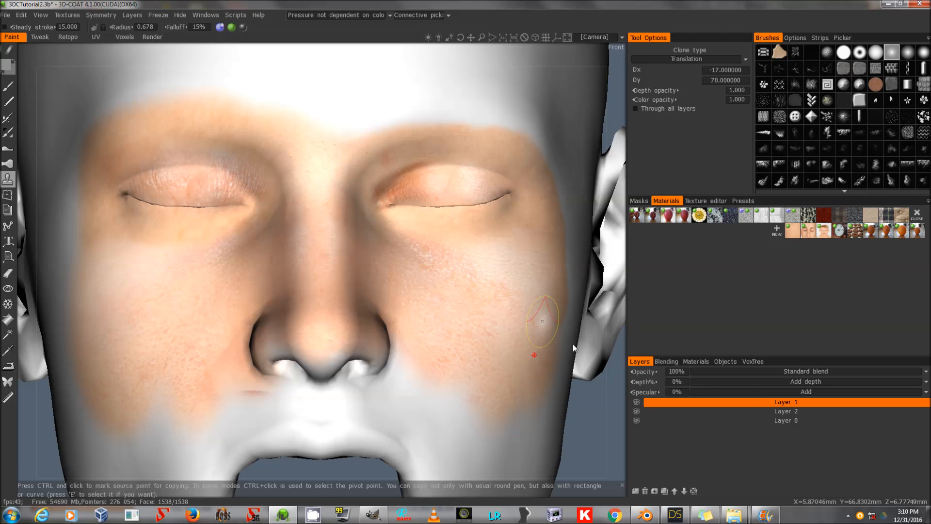
pyautogui.click(749, 410)
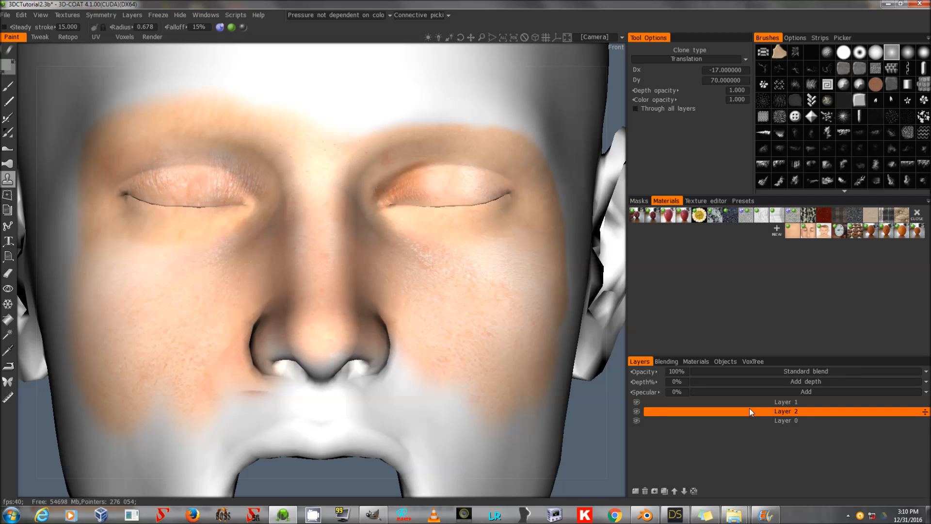
pyautogui.keyDown('ctrl'); pyautogui.click(485, 363); pyautogui.keyUp('ctrl')
pyautogui.moveTo(532, 346); pyautogui.dragTo(545, 339)
pyautogui.hotkey('ctrl', 'z')
# Clone skin texture on Layer 1 beside the right eye and onto the left cheek.
pyautogui.click(757, 403)
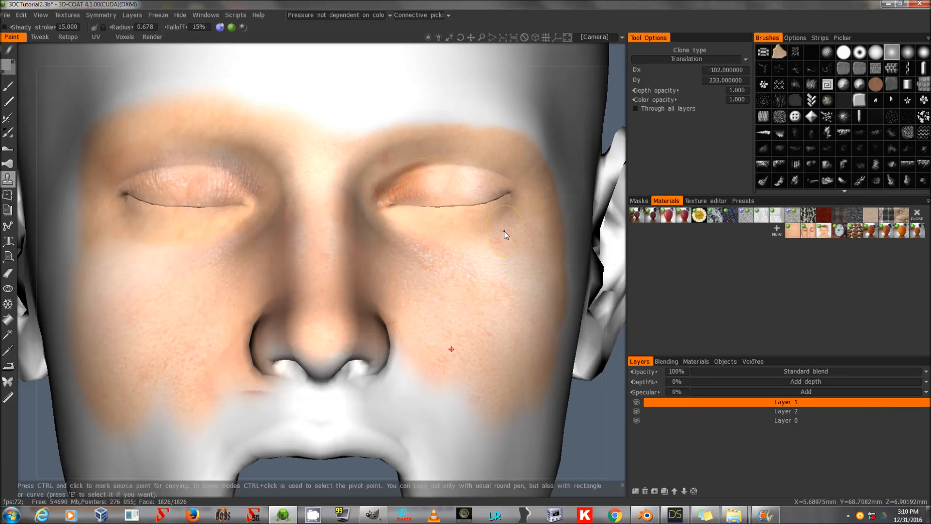
pyautogui.moveTo(559, 298); pyautogui.dragTo(562, 319)
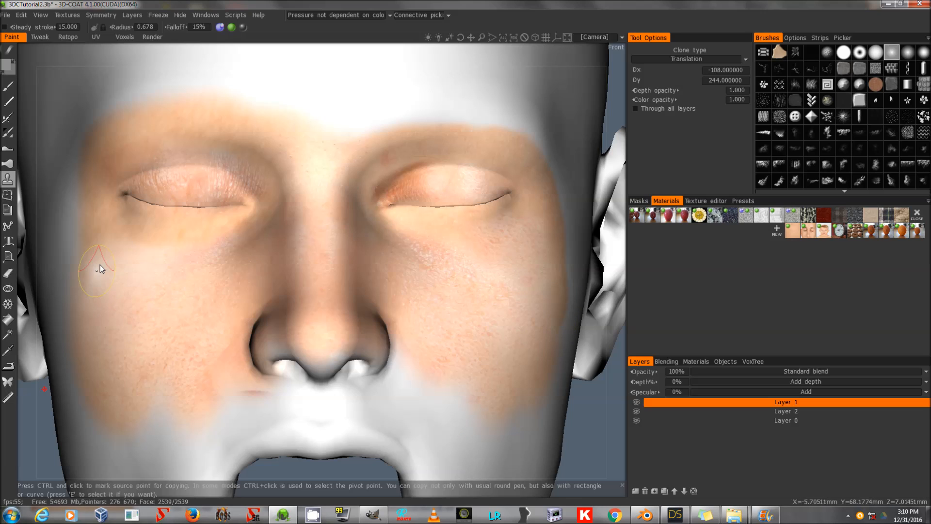
pyautogui.keyDown('ctrl'); pyautogui.click(153, 320); pyautogui.keyUp('ctrl')
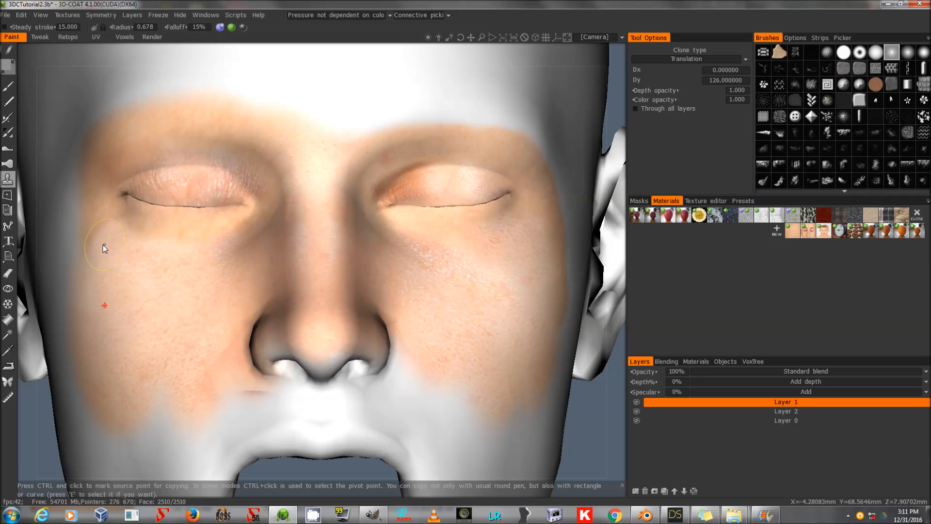
pyautogui.press('e')
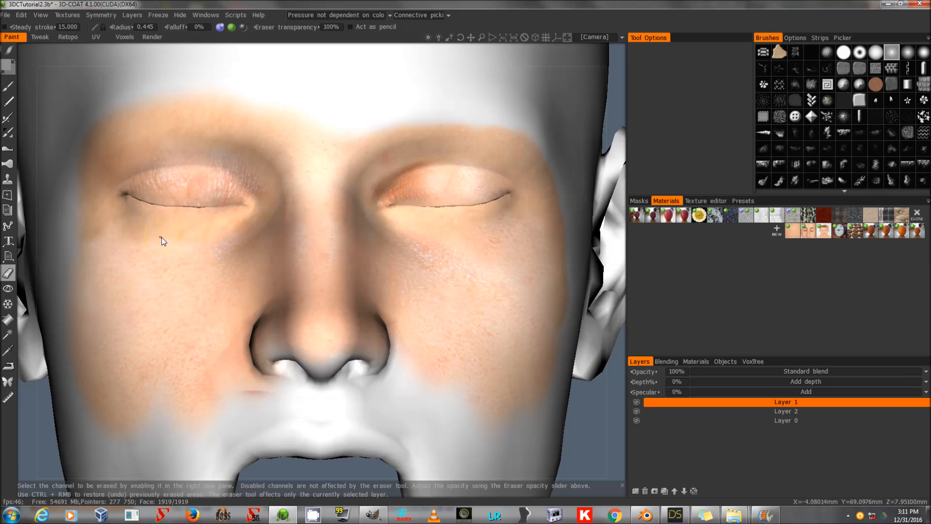
pyautogui.click(8, 86)
pyautogui.click(135, 273)
pyautogui.click(129, 243)
pyautogui.hotkey('ctrl', 'z')
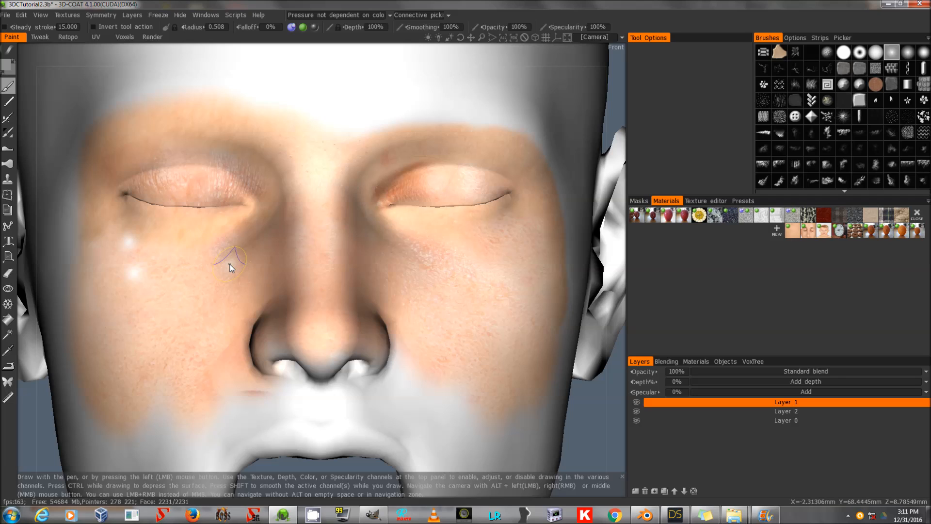
pyautogui.hotkey('ctrl', 'z')
pyautogui.moveTo(311, 26)
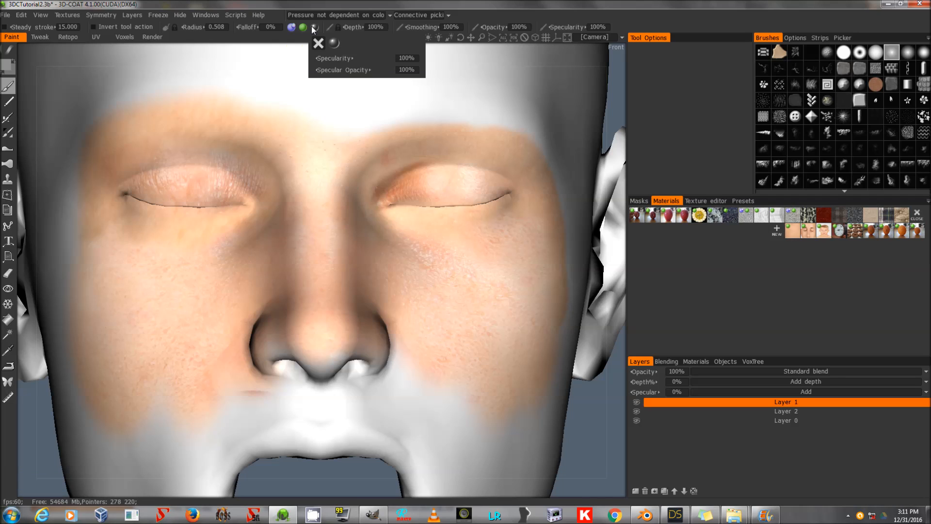
pyautogui.click(519, 26)
pyautogui.write('50')
pyautogui.press('Return')
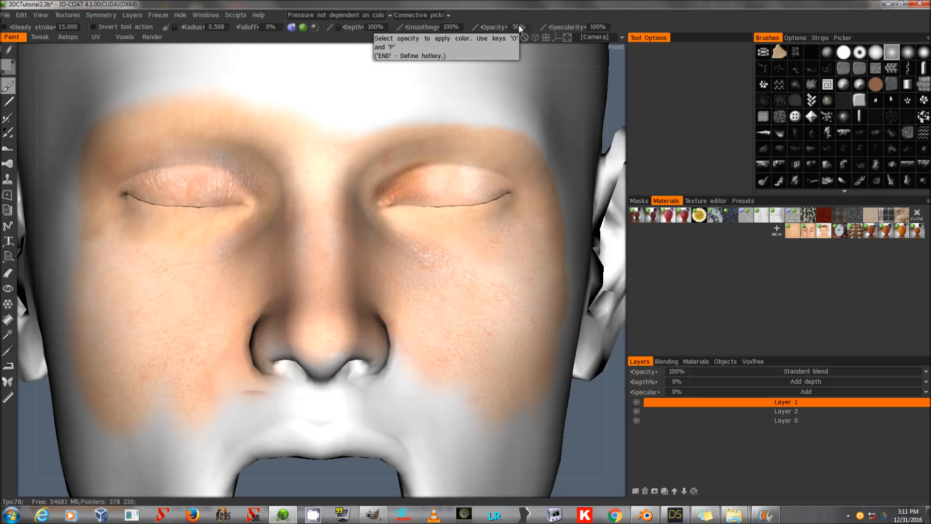
# Erase a patch below the left eye on Layer 1, then return to the paint brush at 100% opacity.
pyautogui.click(8, 273)
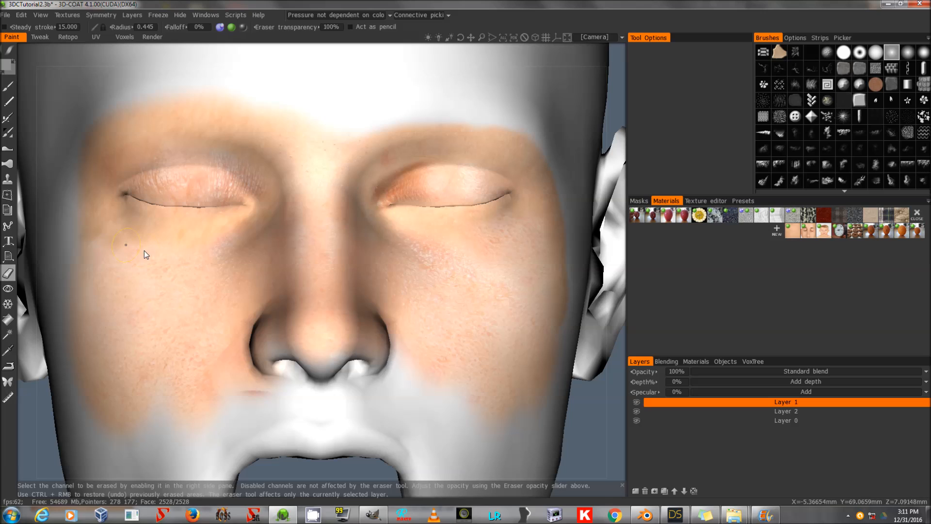
pyautogui.moveTo(156, 271)
pyautogui.mouseDown()
pyautogui.moveTo(96, 266)
pyautogui.moveTo(181, 331)
pyautogui.mouseUp()
pyautogui.click(8, 86)
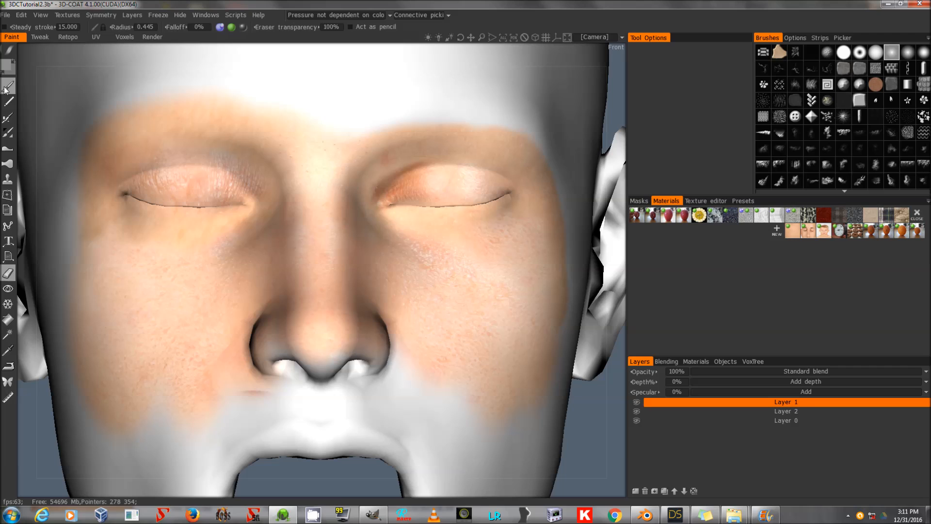
pyautogui.click(520, 27)
pyautogui.write('100')
pyautogui.press('Return')
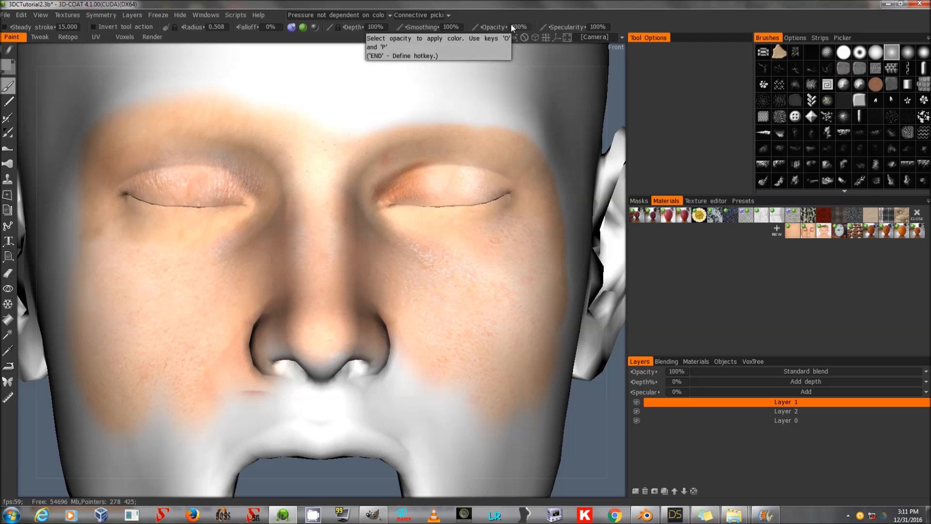
# Paint the projected skin texture across the forehead on Layer 2 with a brush radius about 1.468.
pyautogui.moveTo(480, 38)
pyautogui.mouseDown()
pyautogui.moveTo(426, 47)
pyautogui.moveTo(469, 39)
pyautogui.mouseUp()
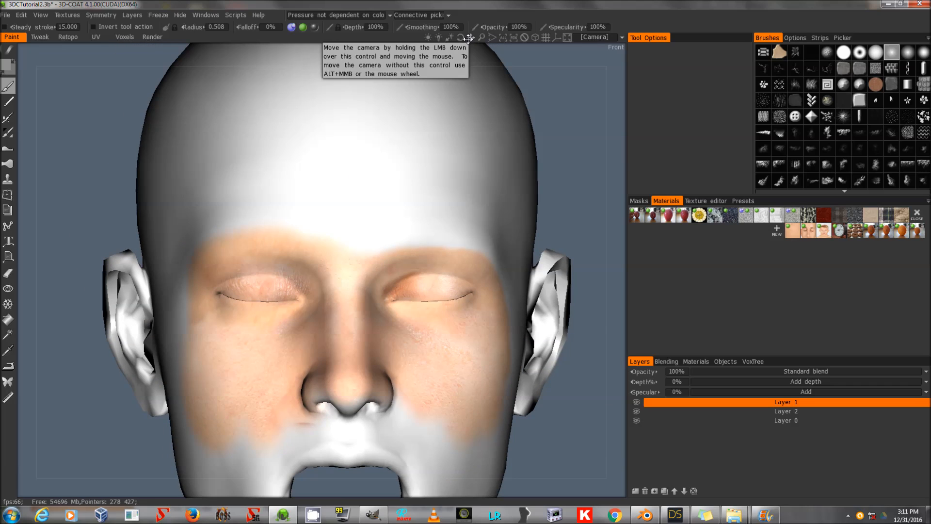
pyautogui.click(771, 410)
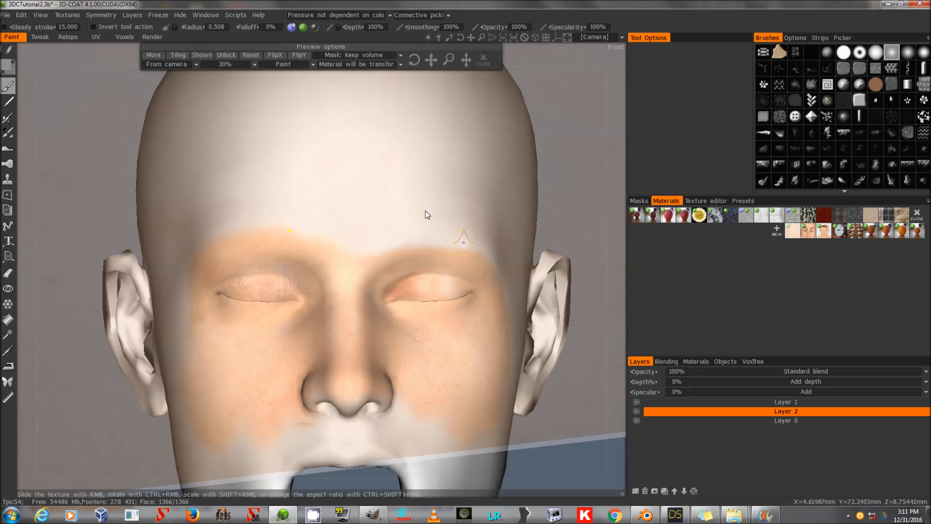
pyautogui.moveTo(441, 59); pyautogui.dragTo(459, 3)
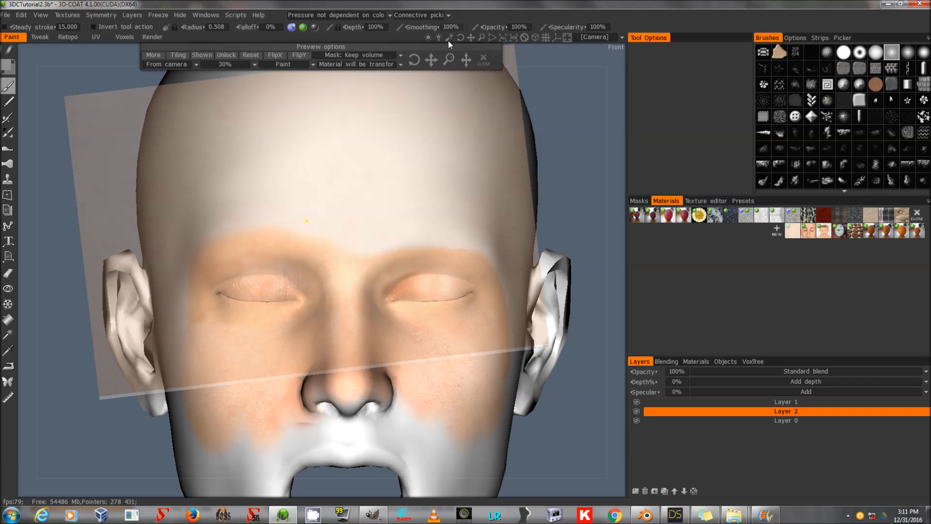
pyautogui.moveTo(471, 35); pyautogui.dragTo(455, 1)
pyautogui.moveTo(356, 202)
pyautogui.mouseDown(button='right')
pyautogui.moveTo(361, 340)
pyautogui.moveTo(361, 306)
pyautogui.mouseUp(button='right')
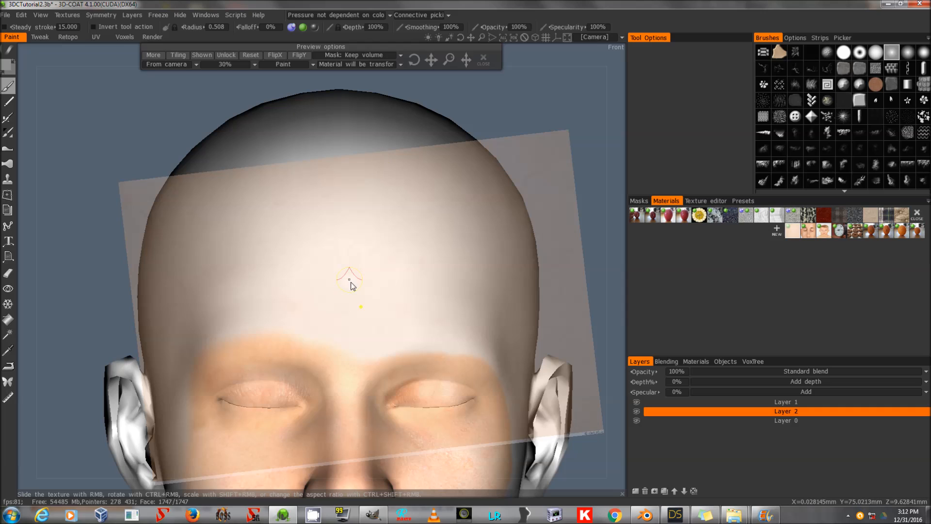
pyautogui.scroll(6, 359, 299)
pyautogui.moveTo(334, 306)
pyautogui.mouseDown()
pyautogui.moveTo(360, 309)
pyautogui.moveTo(358, 346)
pyautogui.moveTo(395, 318)
pyautogui.moveTo(423, 334)
pyautogui.mouseUp()
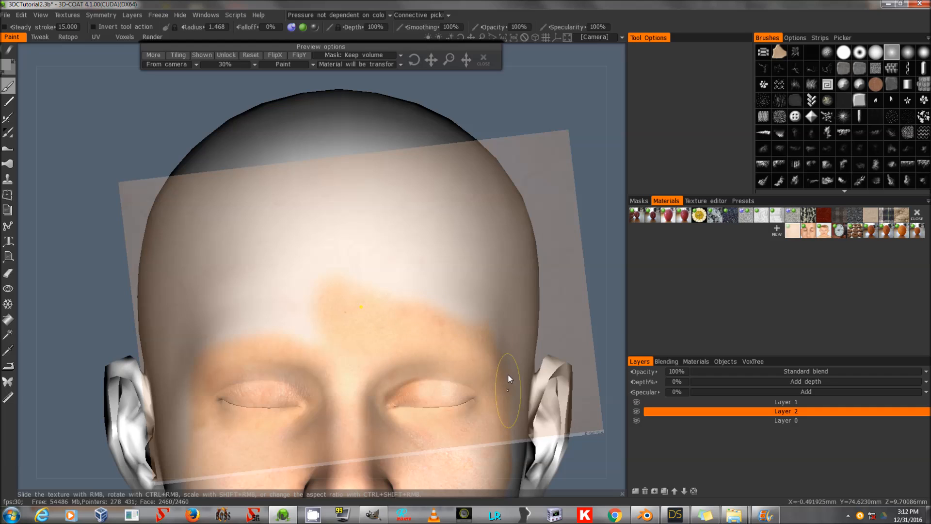
pyautogui.moveTo(501, 342)
pyautogui.mouseDown()
pyautogui.moveTo(383, 296)
pyautogui.moveTo(359, 341)
pyautogui.moveTo(282, 298)
pyautogui.moveTo(227, 338)
pyautogui.moveTo(262, 293)
pyautogui.moveTo(478, 257)
pyautogui.moveTo(494, 314)
pyautogui.mouseUp()
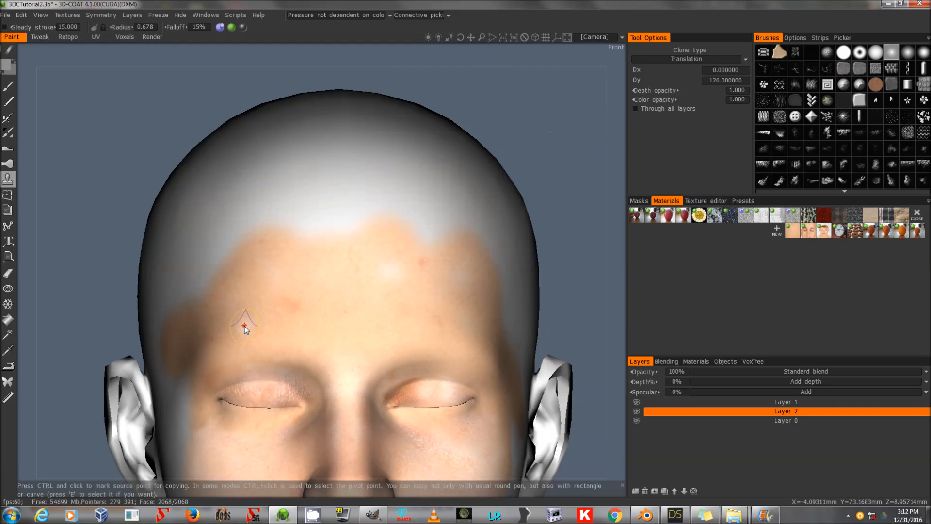
pyautogui.keyDown('ctrl'); pyautogui.click(244, 326); pyautogui.keyUp('ctrl')
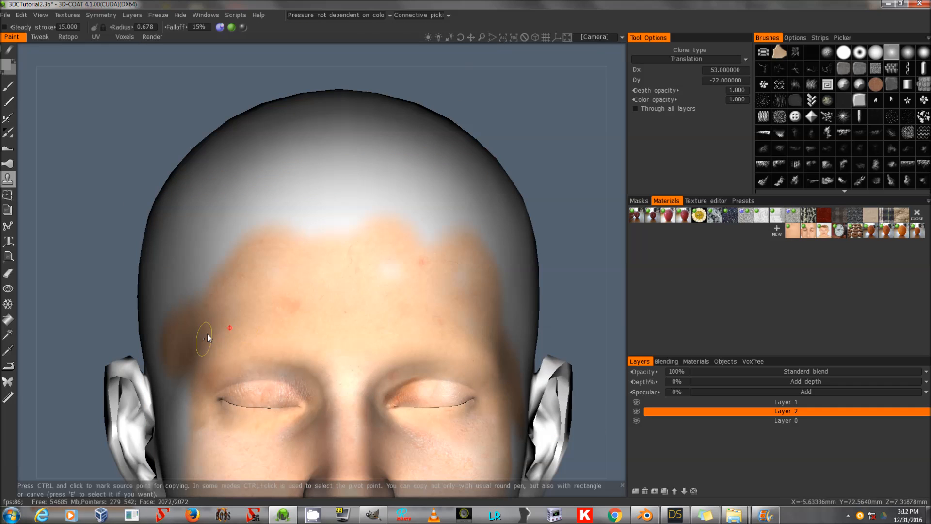
pyautogui.keyDown('ctrl'); pyautogui.click(449, 270); pyautogui.keyUp('ctrl')
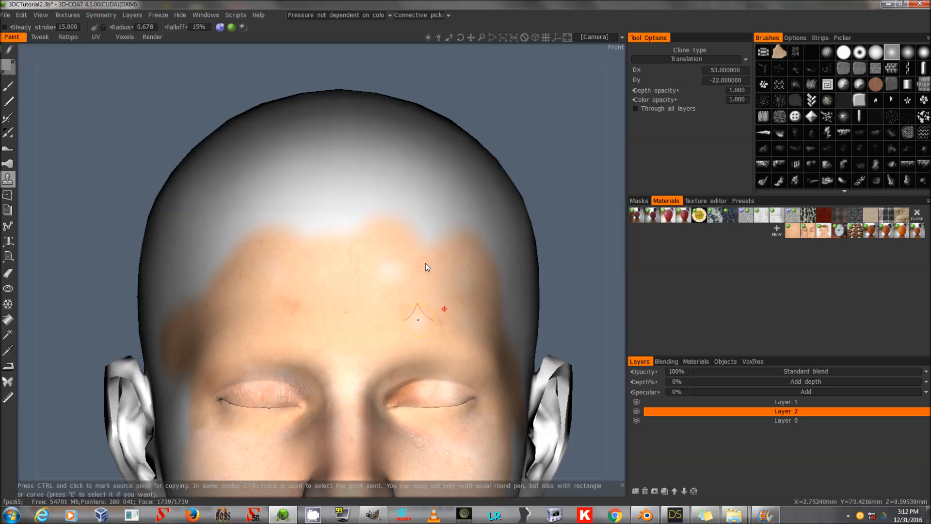
pyautogui.hotkey('ctrl', 'z')
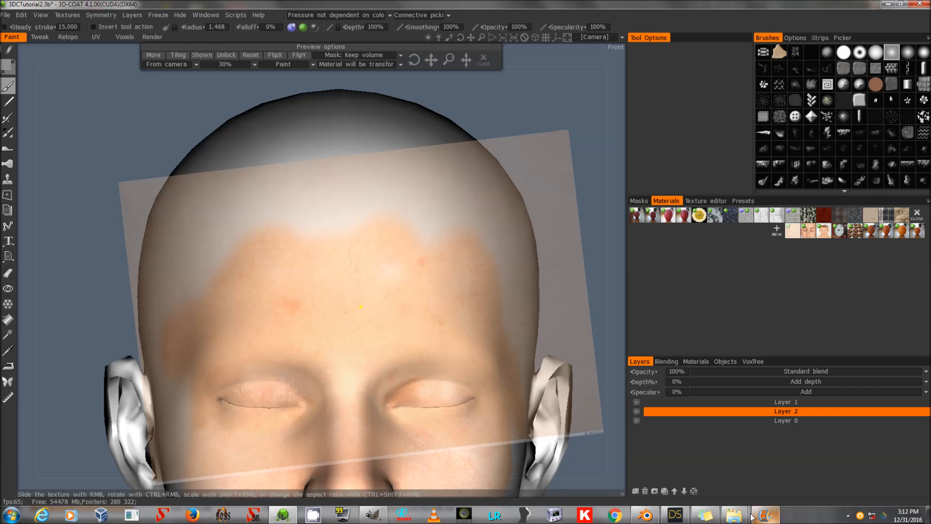
# Import the 0328 skin texture photo as a new material, removing its depth texture.
pyautogui.moveTo(744, 518)
pyautogui.click(682, 468)
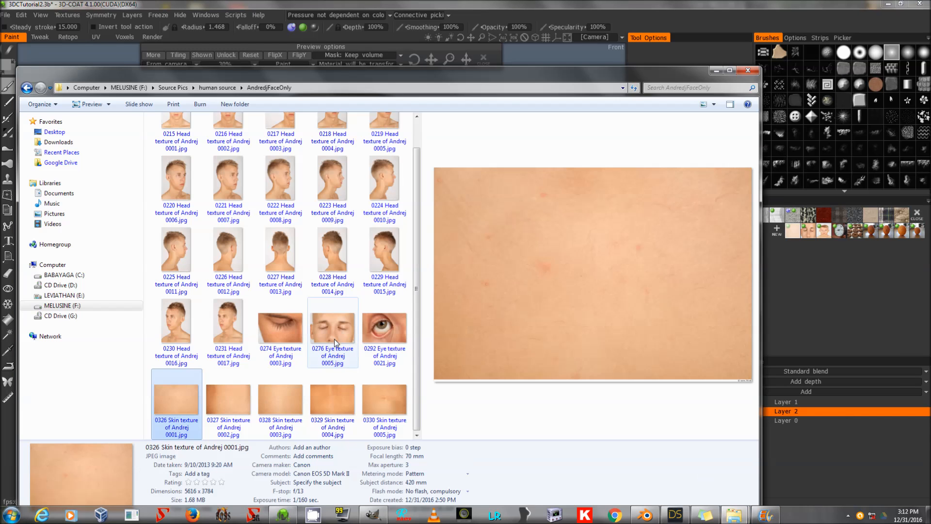
pyautogui.click(275, 403)
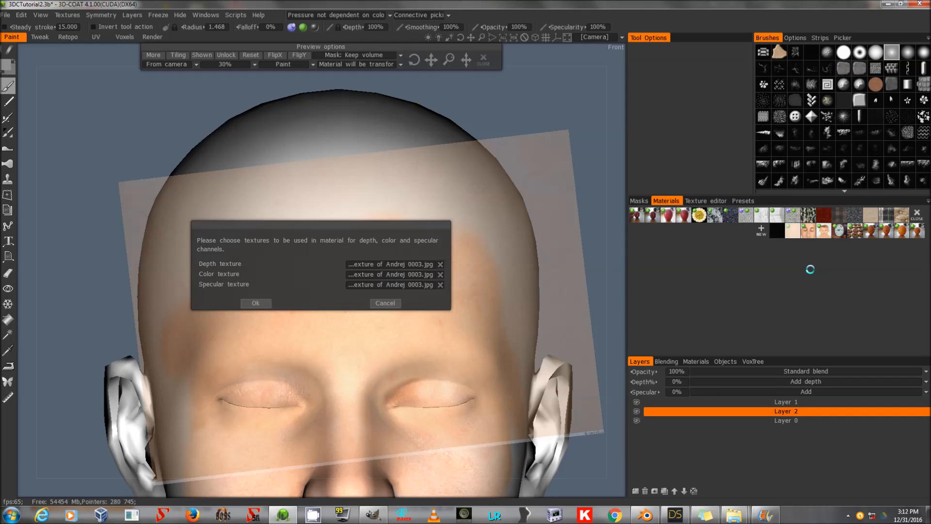
pyautogui.click(440, 264)
pyautogui.click(250, 303)
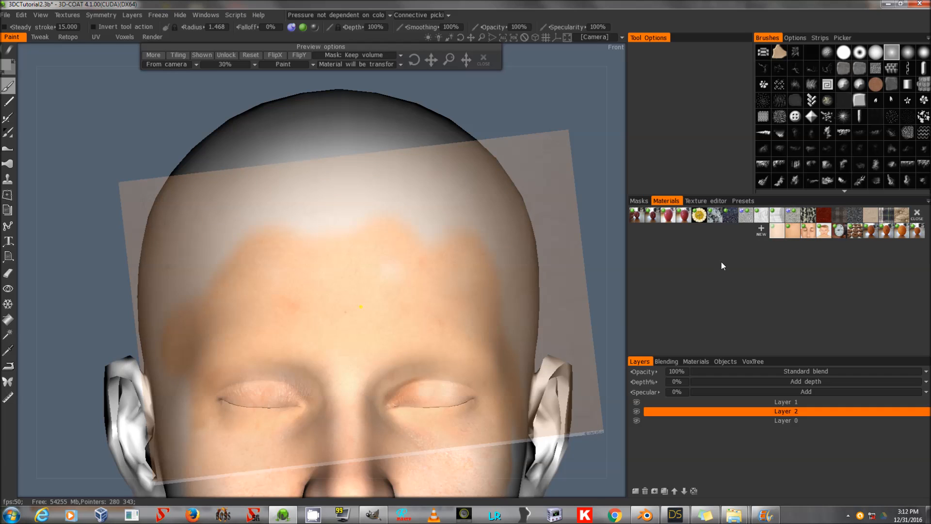
# Paint the new skin texture over the upper forehead and temples on Layer 2.
pyautogui.moveTo(433, 56); pyautogui.dragTo(429, 22)
pyautogui.moveTo(306, 184)
pyautogui.mouseDown()
pyautogui.moveTo(344, 231)
pyautogui.moveTo(409, 260)
pyautogui.mouseUp()
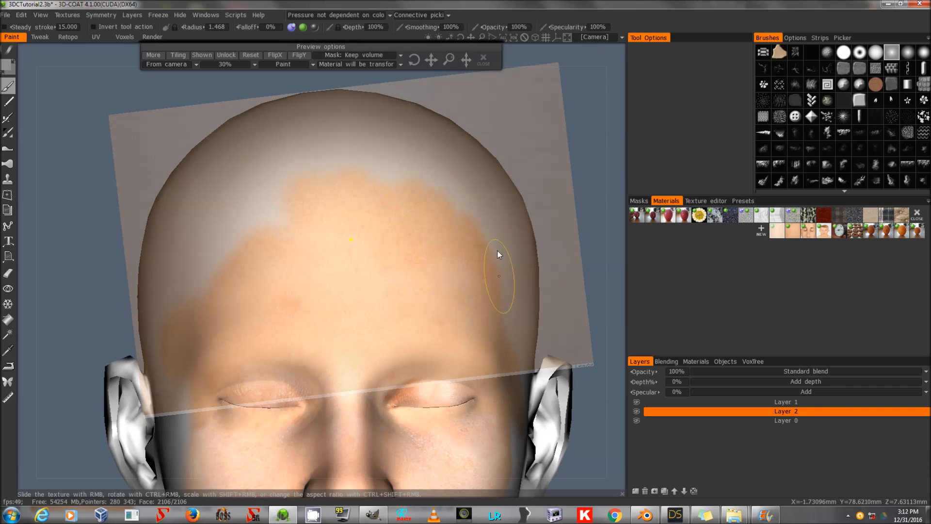
pyautogui.moveTo(363, 206)
pyautogui.mouseDown()
pyautogui.moveTo(275, 233)
pyautogui.moveTo(241, 220)
pyautogui.moveTo(195, 262)
pyautogui.moveTo(219, 300)
pyautogui.moveTo(244, 186)
pyautogui.moveTo(214, 213)
pyautogui.moveTo(174, 283)
pyautogui.mouseUp()
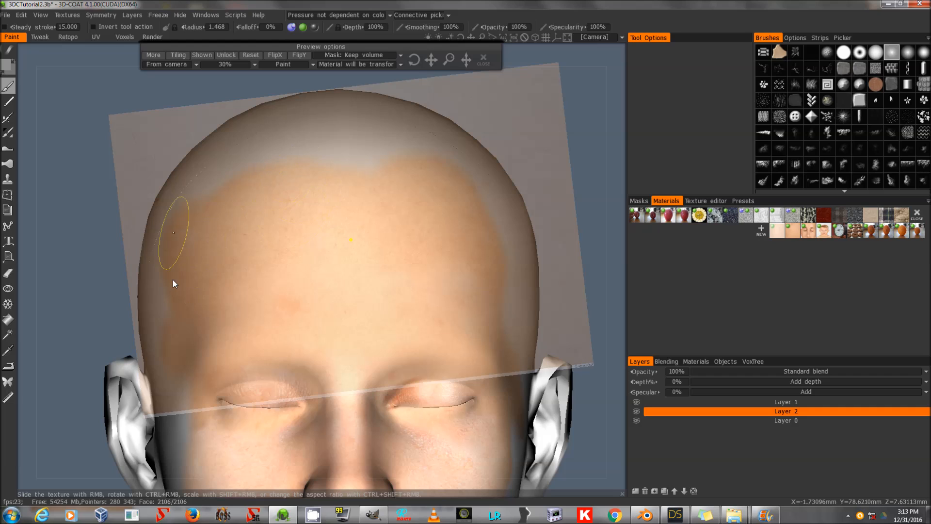
pyautogui.moveTo(298, 143); pyautogui.dragTo(443, 196)
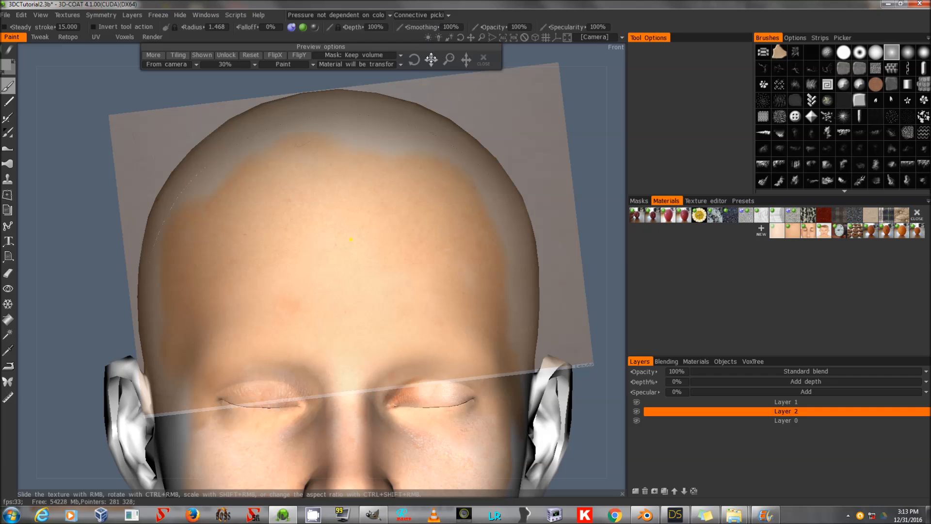
pyautogui.moveTo(471, 36); pyautogui.dragTo(466, 3)
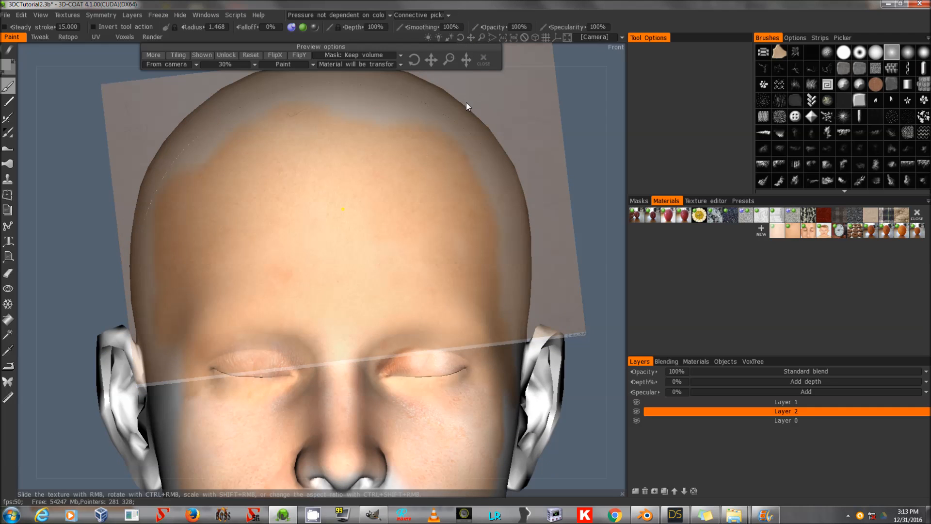
# Reposition the projected skin texture over the side of the head and paint it across the temple and side of the head on Layer 2.
pyautogui.moveTo(429, 61); pyautogui.dragTo(526, 286)
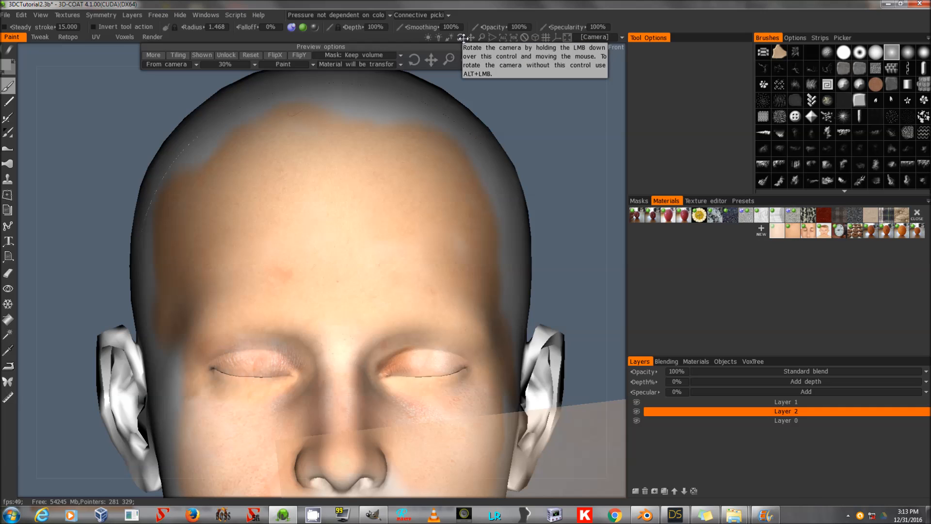
pyautogui.moveTo(463, 37); pyautogui.dragTo(480, 92)
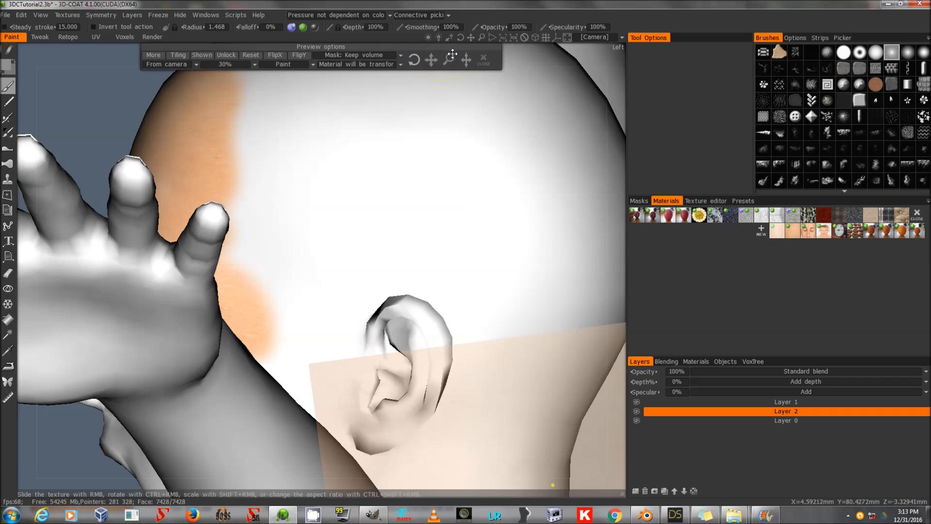
pyautogui.moveTo(463, 41); pyautogui.dragTo(483, 60)
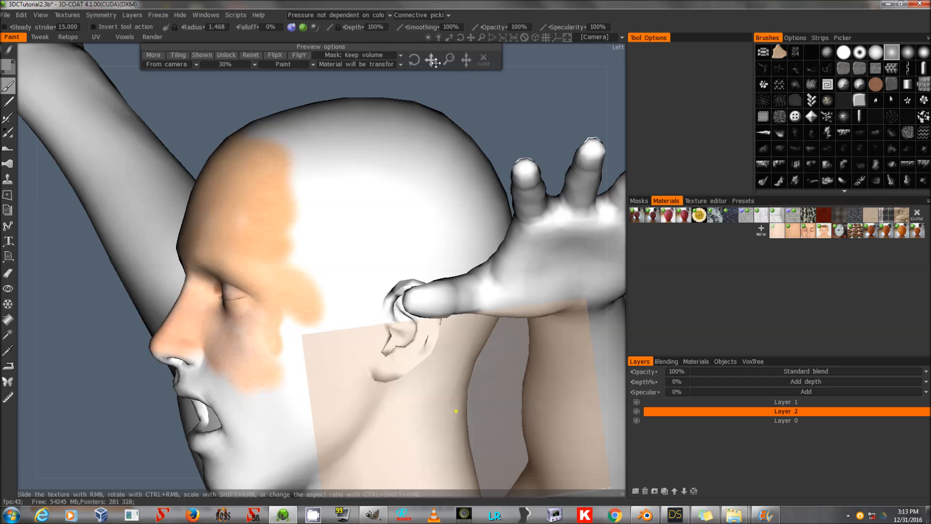
pyautogui.moveTo(435, 61); pyautogui.dragTo(372, 4)
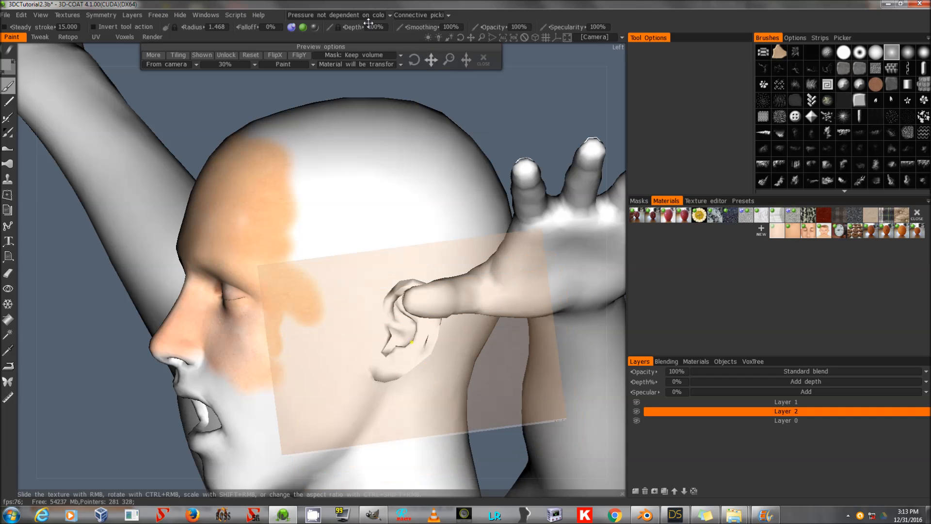
pyautogui.moveTo(435, 63); pyautogui.dragTo(390, 23)
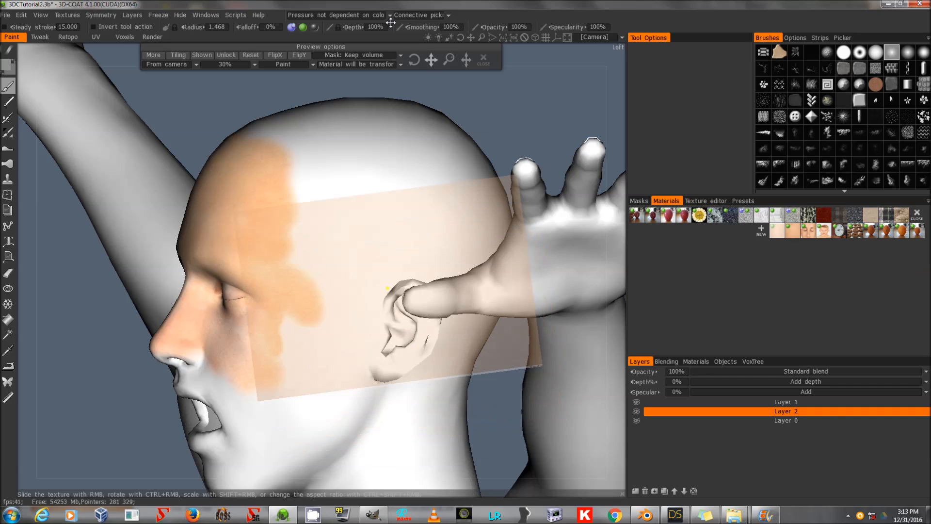
pyautogui.moveTo(451, 57)
pyautogui.mouseDown()
pyautogui.moveTo(464, 68)
pyautogui.moveTo(438, 46)
pyautogui.moveTo(451, 57)
pyautogui.mouseUp()
pyautogui.press('s')
pyautogui.click(373, 156)
pyautogui.moveTo(326, 206); pyautogui.dragTo(316, 241)
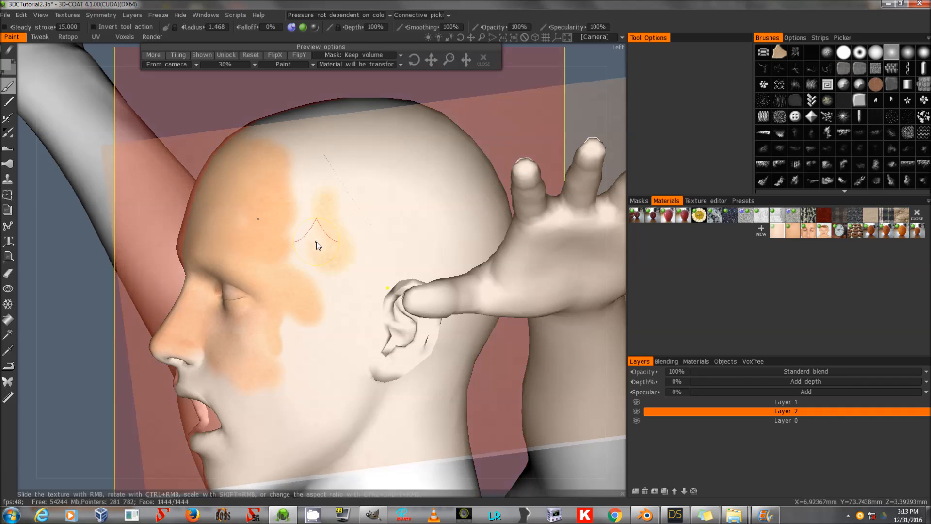
pyautogui.moveTo(316, 241)
pyautogui.mouseDown()
pyautogui.moveTo(310, 208)
pyautogui.moveTo(321, 247)
pyautogui.mouseUp()
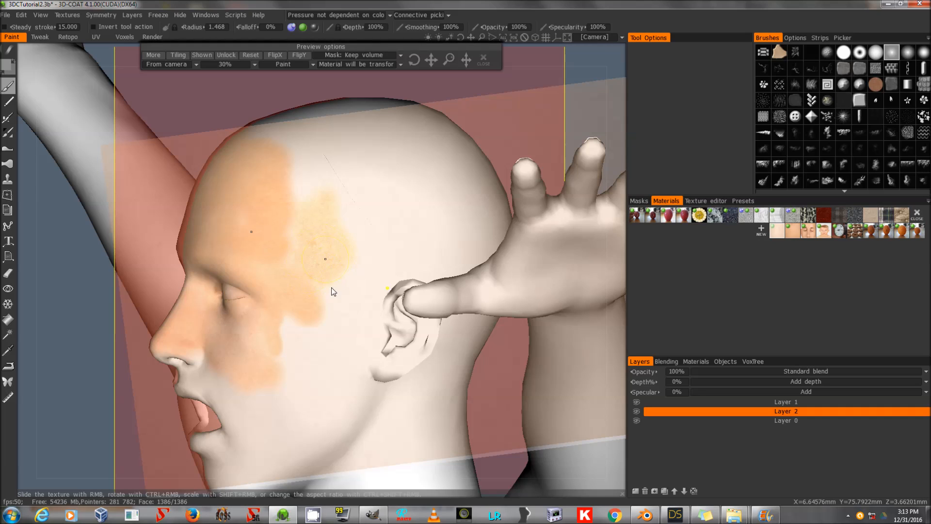
pyautogui.moveTo(326, 306)
pyautogui.mouseDown()
pyautogui.moveTo(346, 314)
pyautogui.moveTo(306, 237)
pyautogui.mouseUp()
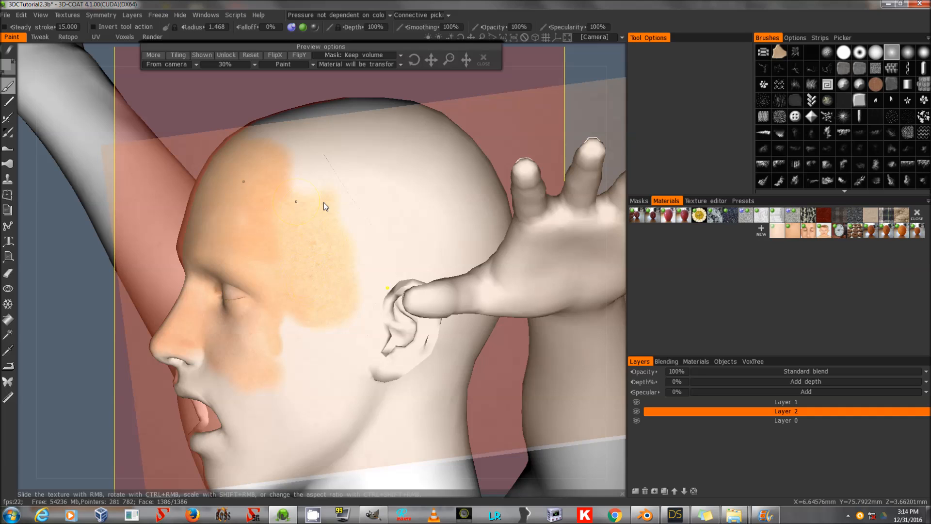
pyautogui.moveTo(313, 162)
pyautogui.mouseDown()
pyautogui.moveTo(365, 201)
pyautogui.moveTo(370, 248)
pyautogui.moveTo(422, 240)
pyautogui.mouseUp()
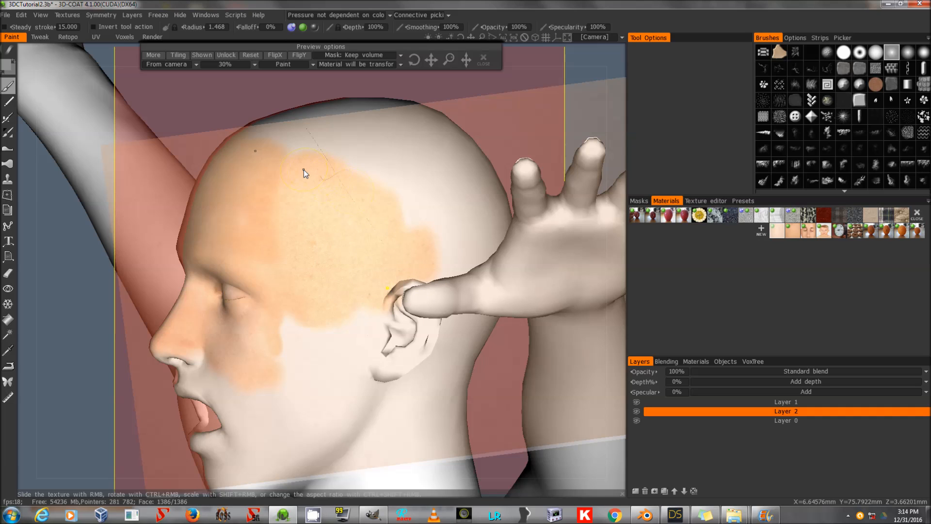
pyautogui.click(22, 16)
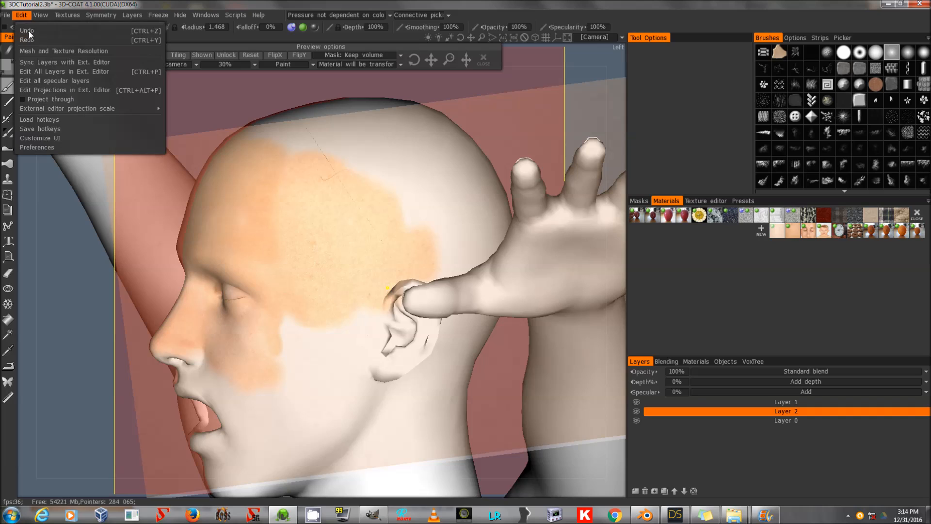
pyautogui.click(66, 139)
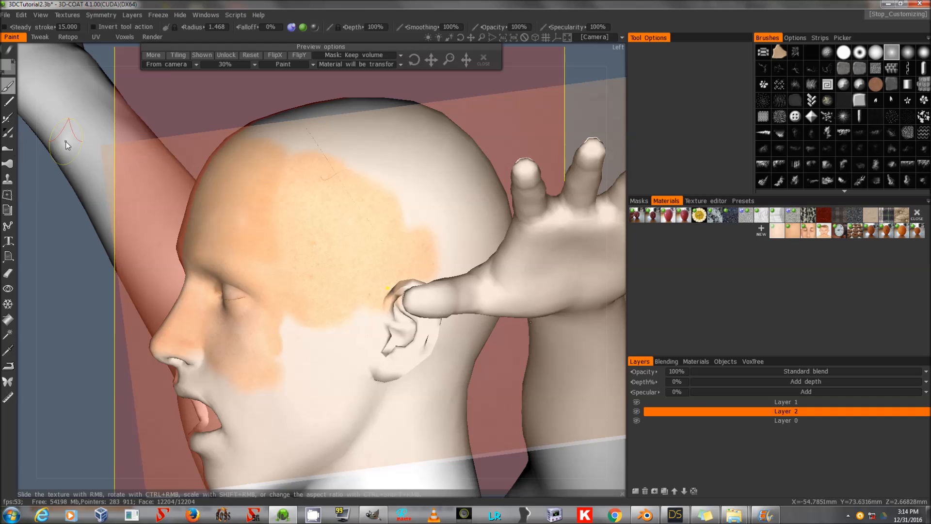
pyautogui.click(21, 16)
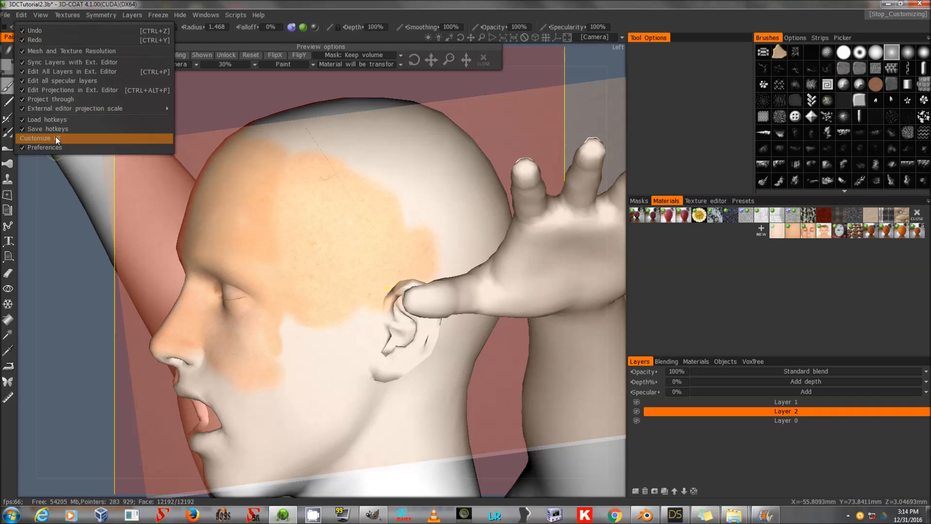
pyautogui.click(55, 138)
# In Preferences, set Padding to Always make padding with a padding width of 16.
pyautogui.click(21, 16)
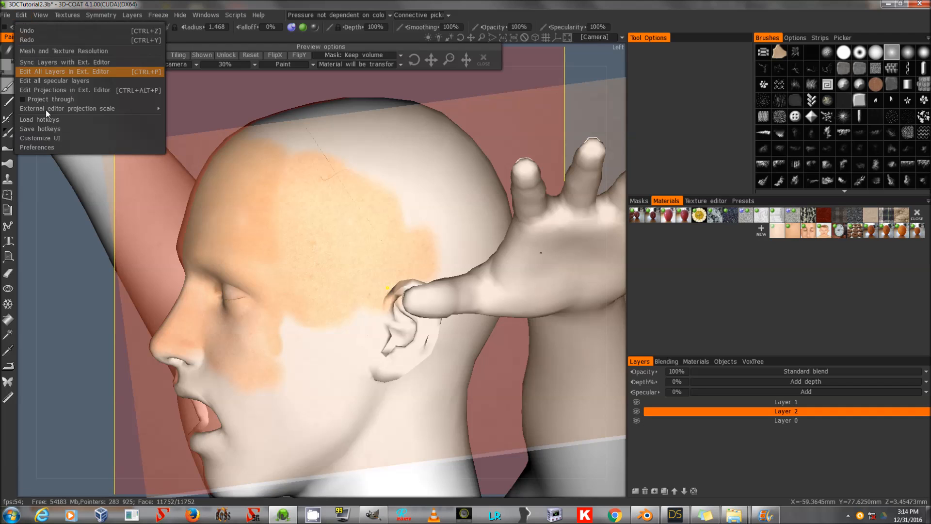
pyautogui.click(51, 145)
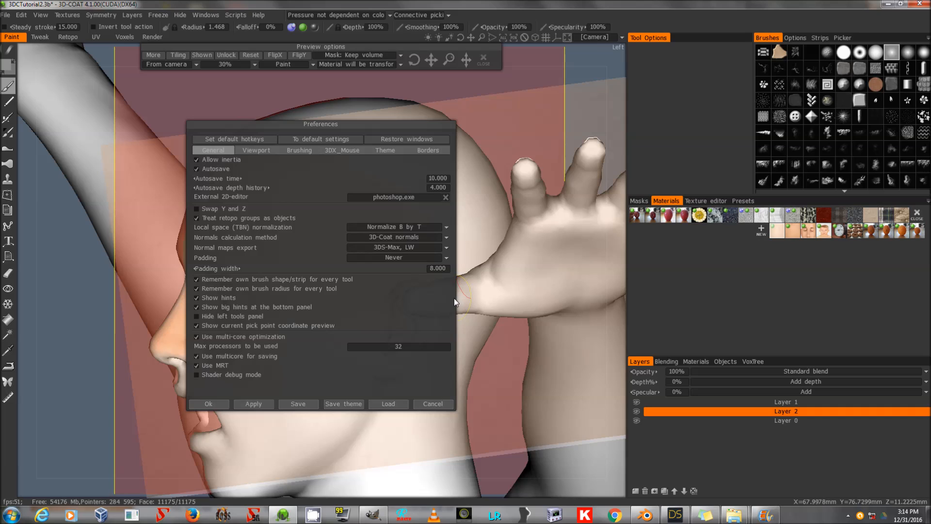
pyautogui.click(396, 258)
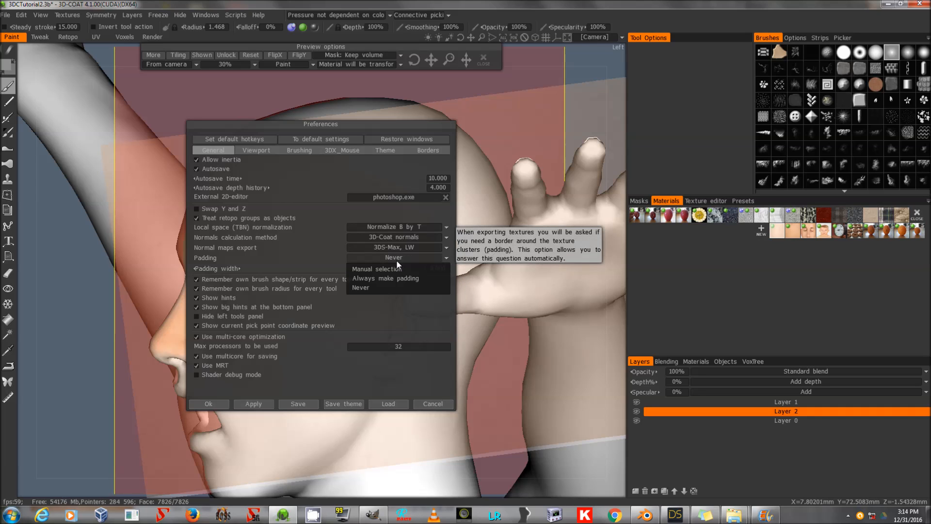
pyautogui.click(407, 278)
pyautogui.click(432, 269)
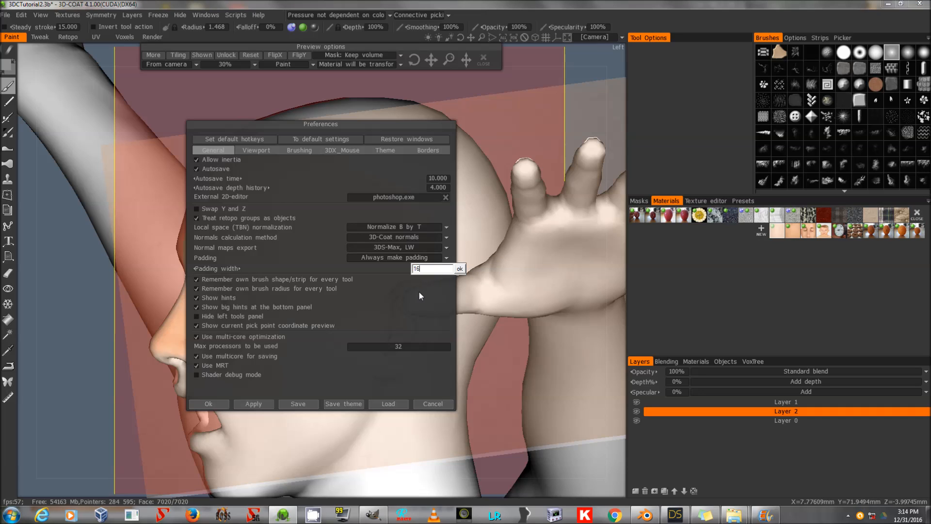
pyautogui.press('Return')
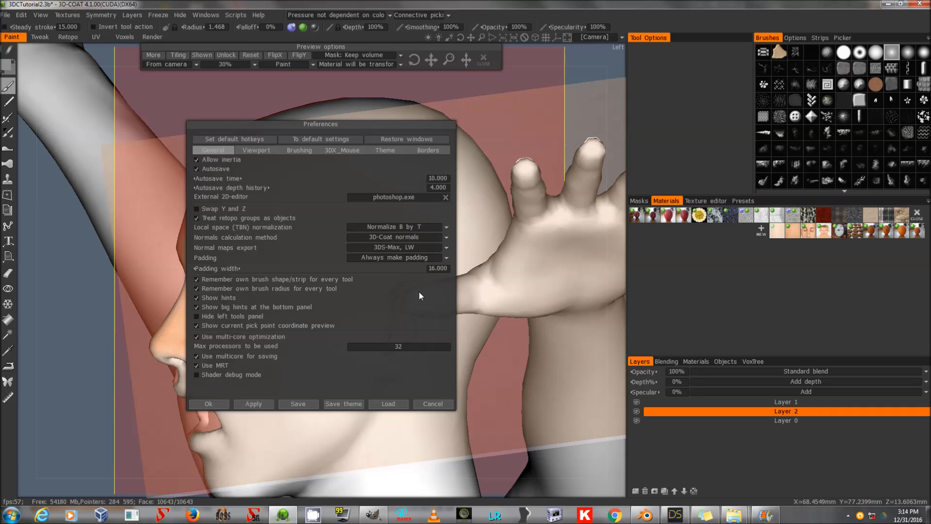
pyautogui.click(209, 404)
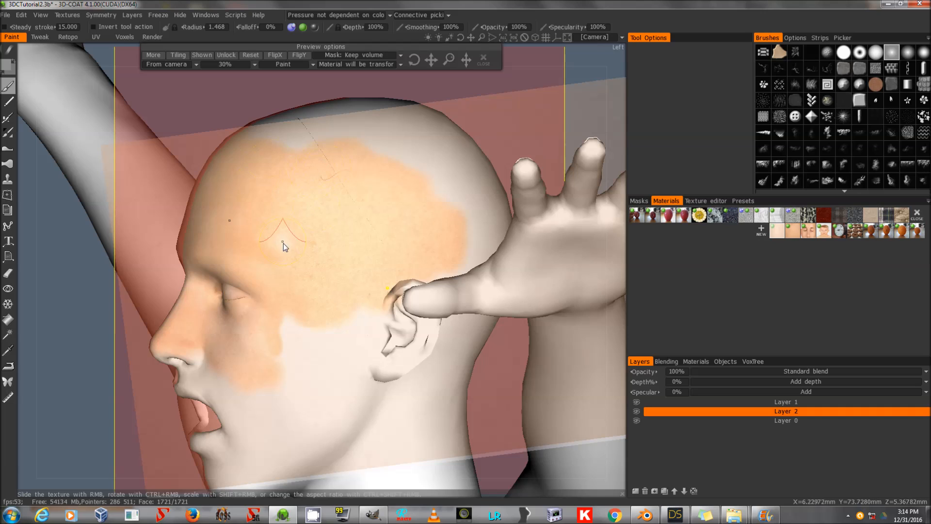
# Reset the projected texture and paint skin over the crown, top and back of the head on Layer 2.
pyautogui.moveTo(261, 148)
pyautogui.mouseDown()
pyautogui.moveTo(313, 159)
pyautogui.moveTo(377, 135)
pyautogui.moveTo(430, 213)
pyautogui.moveTo(421, 106)
pyautogui.mouseUp()
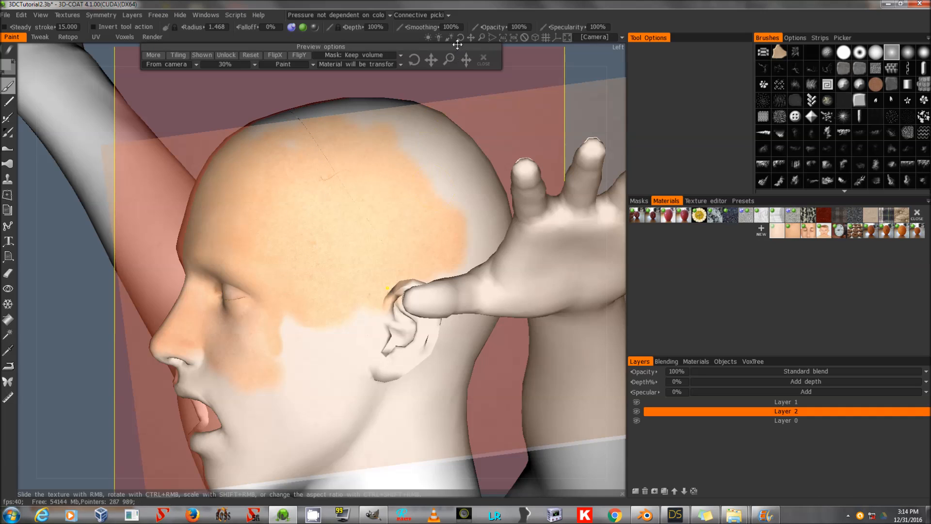
pyautogui.moveTo(460, 37); pyautogui.dragTo(461, 37)
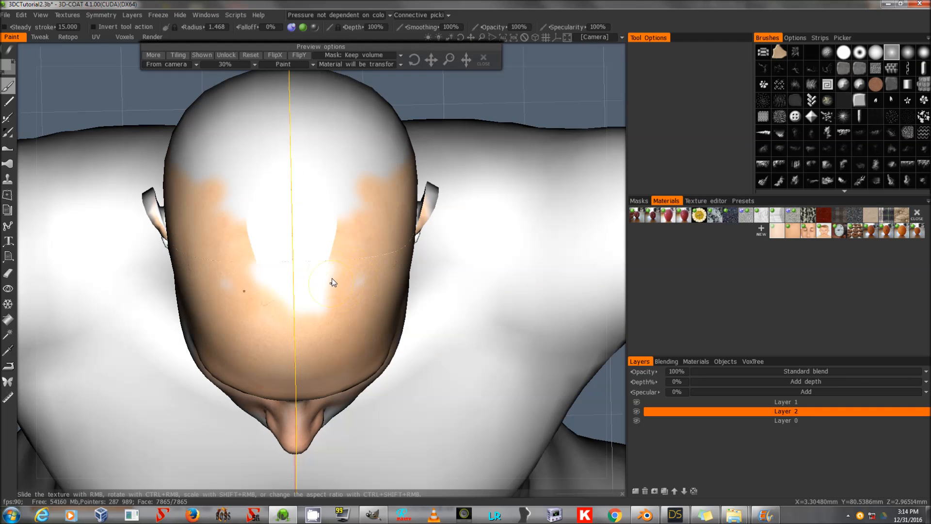
pyautogui.click(251, 55)
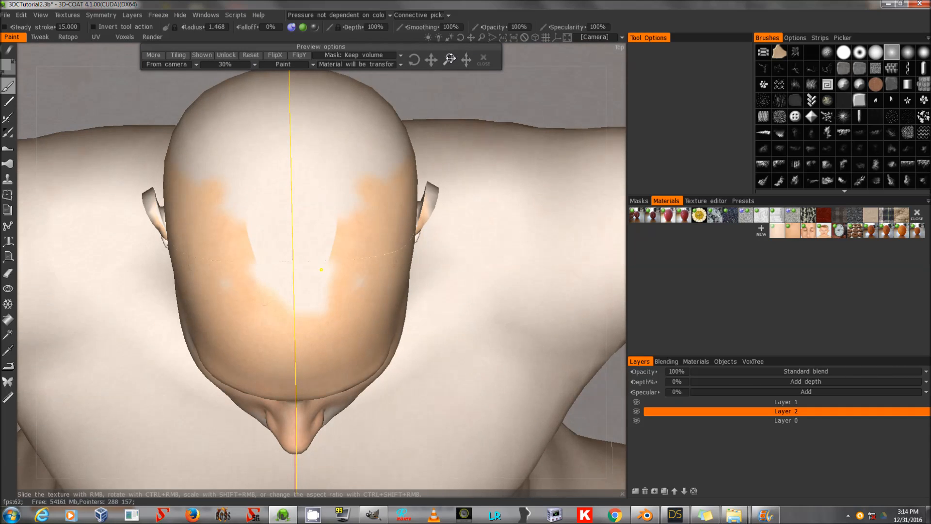
pyautogui.moveTo(318, 158)
pyautogui.mouseDown()
pyautogui.moveTo(338, 294)
pyautogui.moveTo(298, 293)
pyautogui.moveTo(279, 273)
pyautogui.moveTo(286, 225)
pyautogui.moveTo(349, 183)
pyautogui.moveTo(357, 213)
pyautogui.moveTo(380, 171)
pyautogui.moveTo(407, 150)
pyautogui.moveTo(311, 153)
pyautogui.mouseUp()
pyautogui.moveTo(189, 141); pyautogui.dragTo(216, 138)
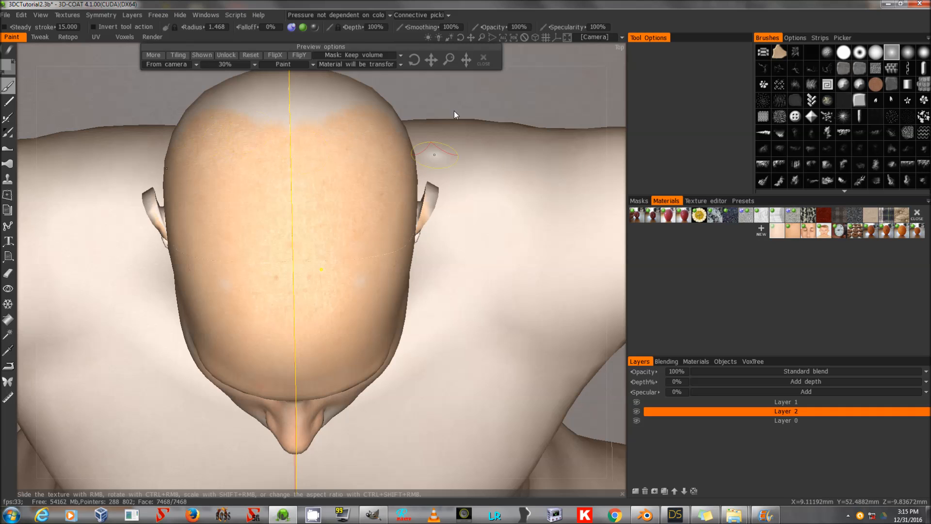
pyautogui.moveTo(458, 39); pyautogui.dragTo(458, 39)
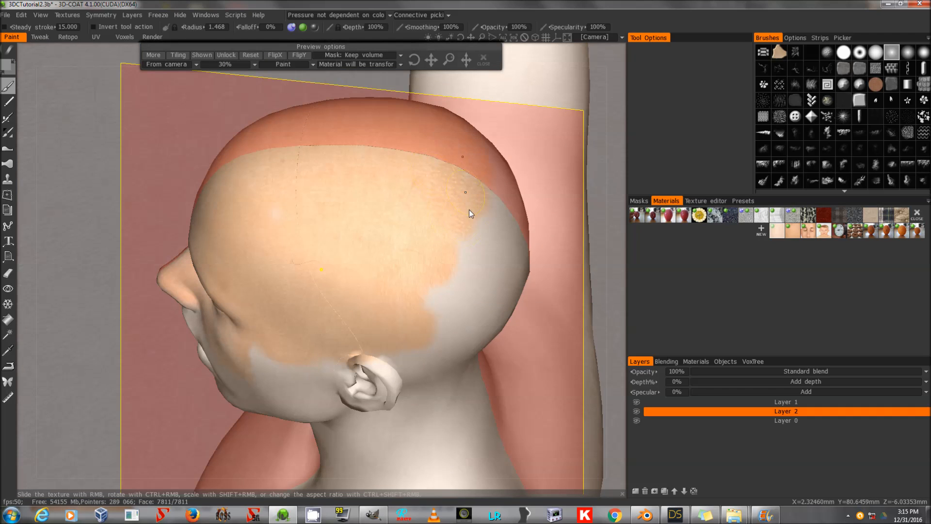
pyautogui.moveTo(477, 264); pyautogui.dragTo(472, 291)
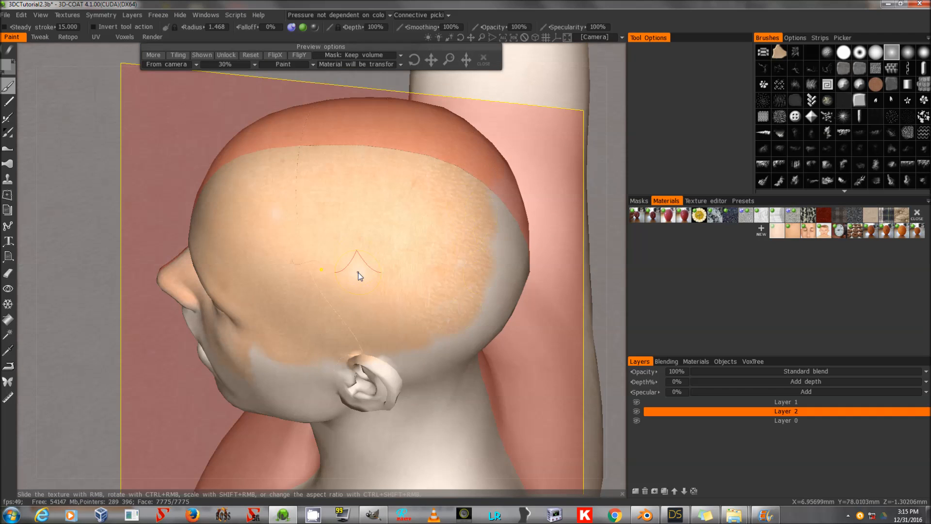
pyautogui.moveTo(459, 38)
pyautogui.mouseDown()
pyautogui.moveTo(465, 17)
pyautogui.moveTo(458, 37)
pyautogui.mouseUp()
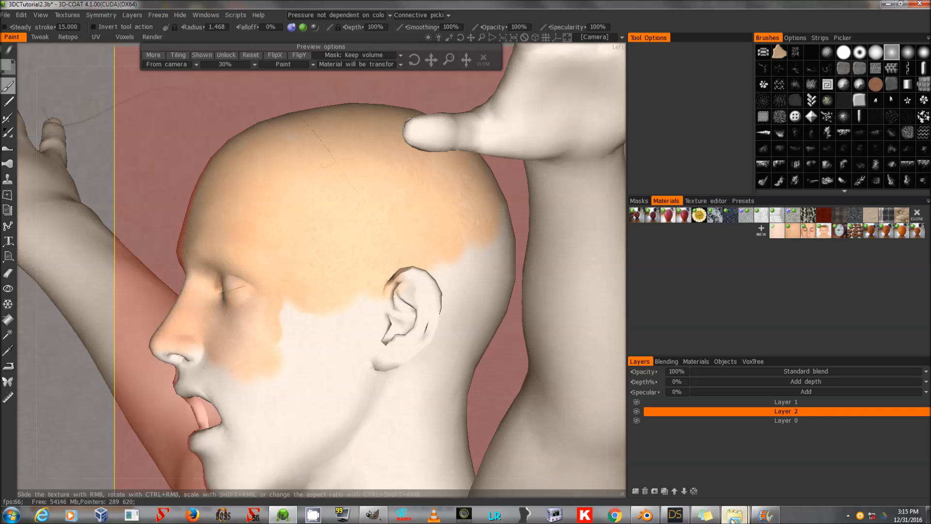
# Import the 0224 Head texture of Andrej 0010 photo as a new material from the reference folder.
pyautogui.moveTo(733, 517)
pyautogui.click(682, 466)
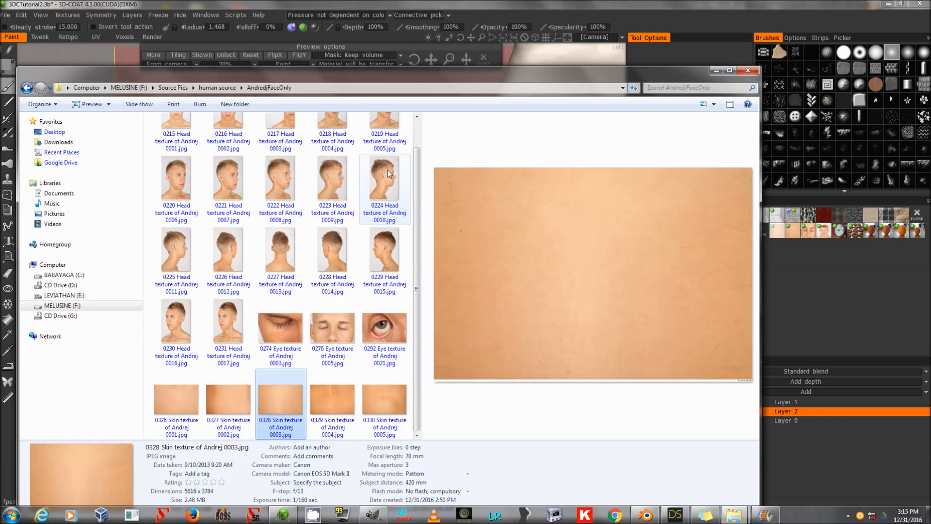
pyautogui.doubleClick(388, 174)
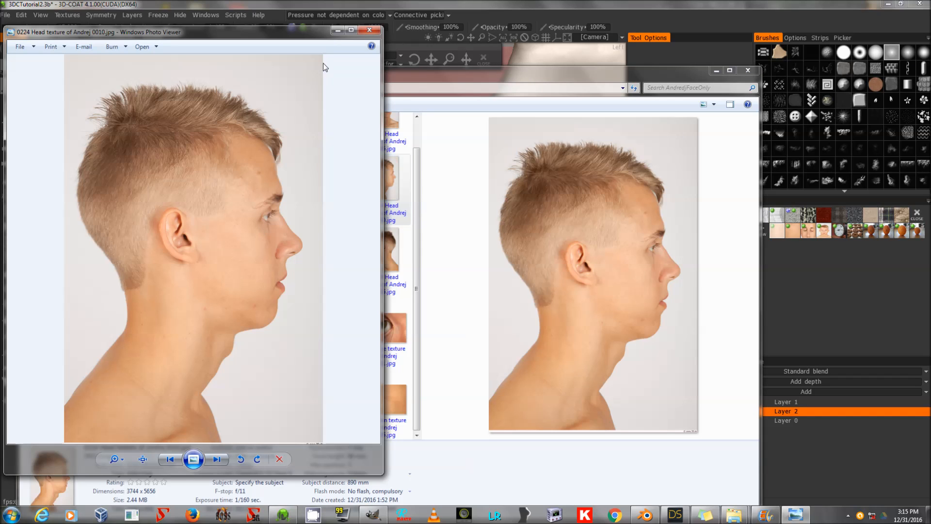
pyautogui.click(370, 31)
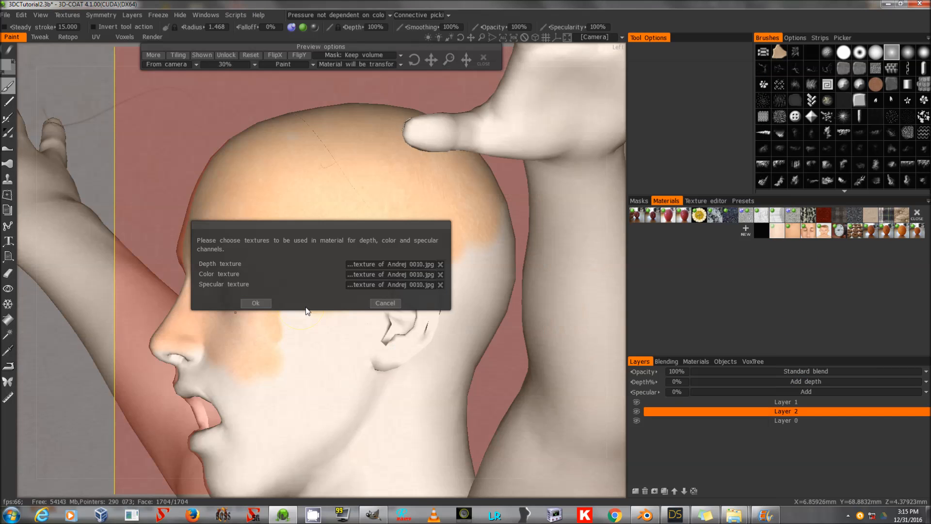
pyautogui.click(250, 303)
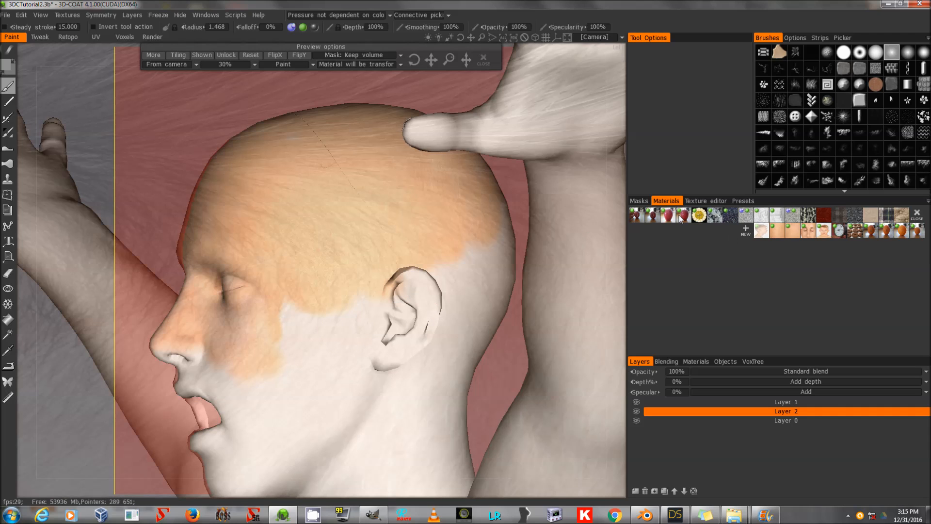
# Reset the projected head texture, reposition it and flip it horizontally.
pyautogui.click(249, 54)
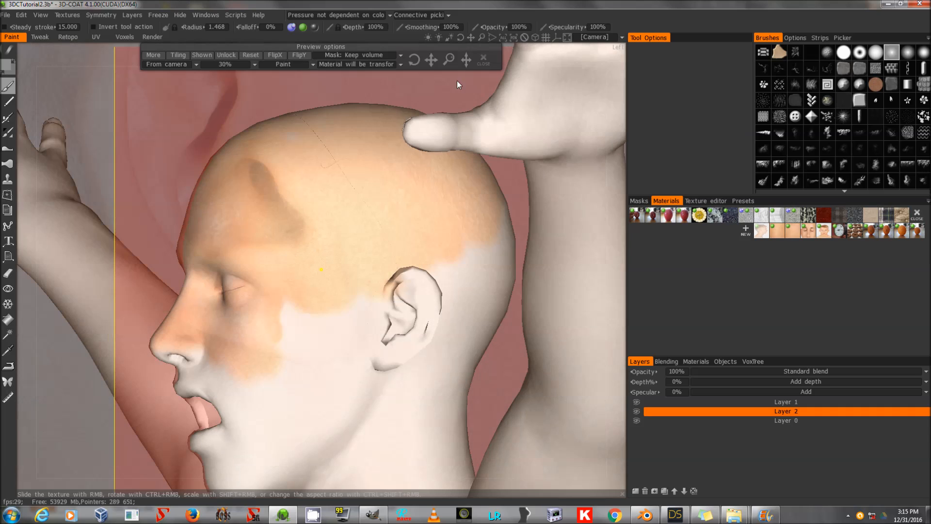
pyautogui.moveTo(447, 60); pyautogui.dragTo(450, 59)
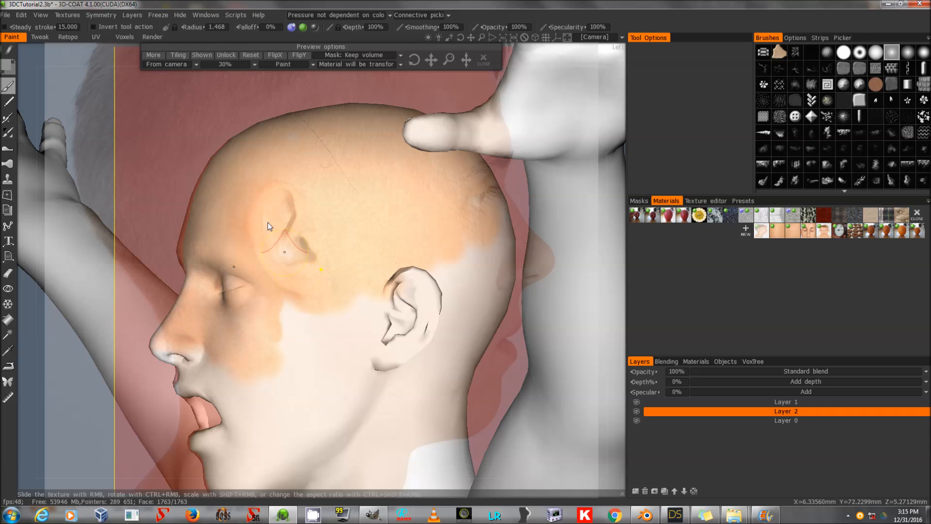
pyautogui.click(281, 52)
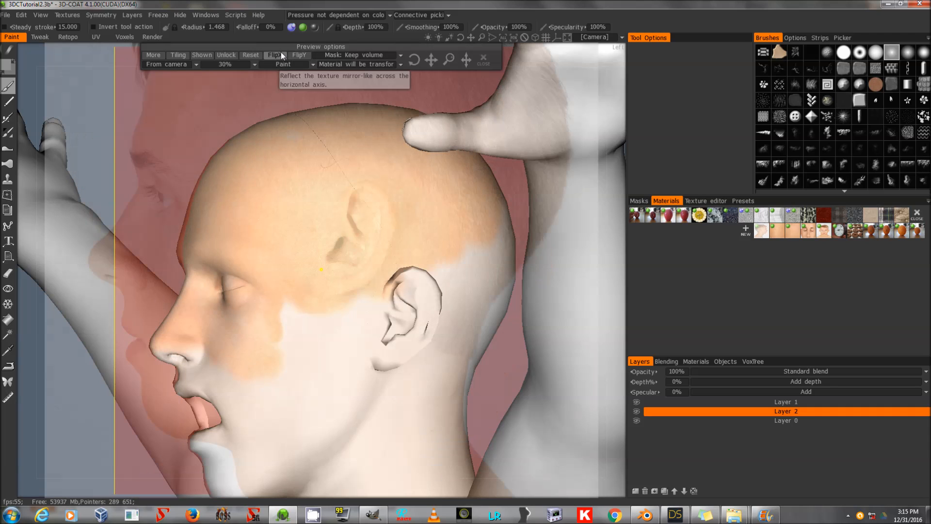
# Zoom in on the ear, slide the projected texture over it and paint skin onto the ear on Layer 2.
pyautogui.moveTo(423, 57); pyautogui.dragTo(471, 37)
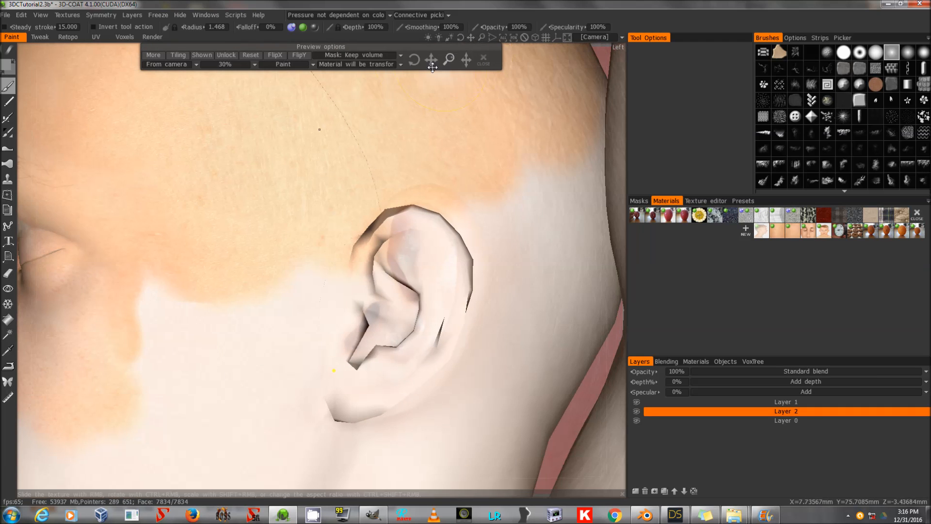
pyautogui.moveTo(428, 59); pyautogui.dragTo(430, 60)
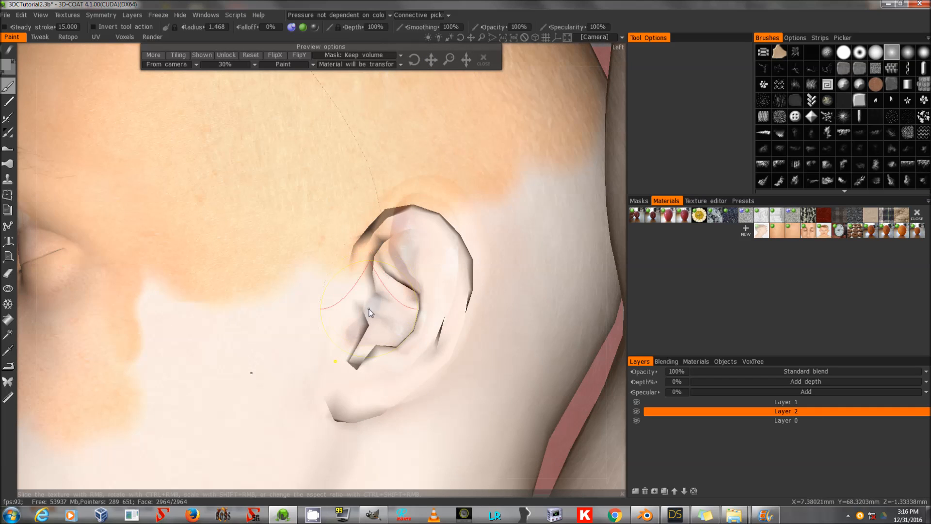
pyautogui.moveTo(368, 309); pyautogui.dragTo(339, 309, button='right')
pyautogui.moveTo(384, 322); pyautogui.dragTo(403, 331)
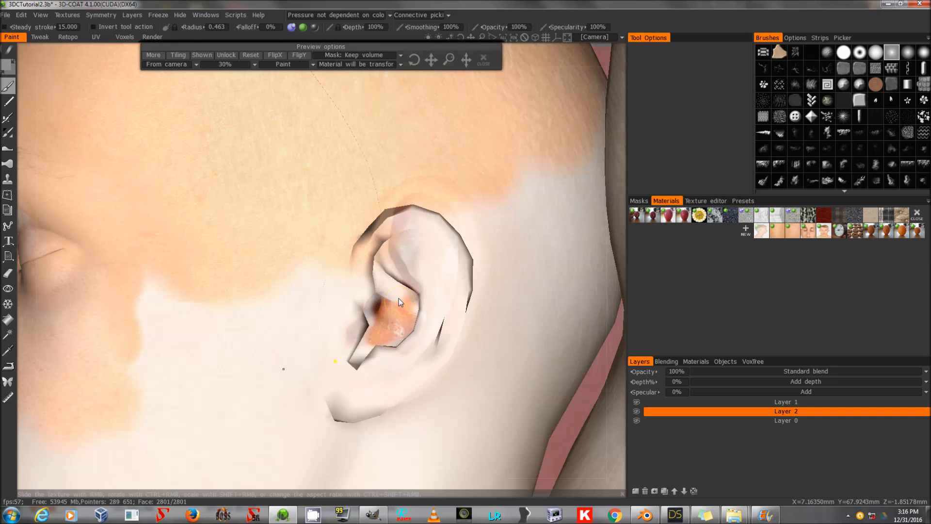
pyautogui.moveTo(460, 35); pyautogui.dragTo(430, 60)
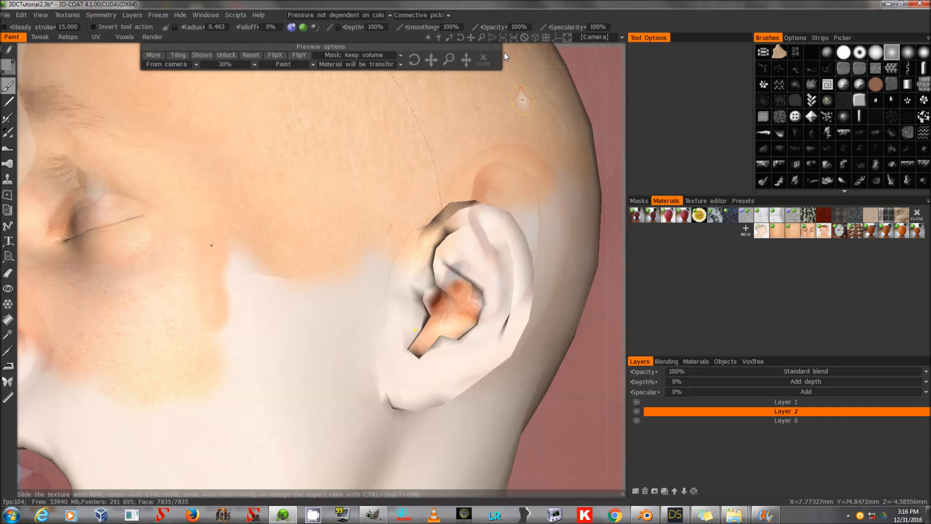
pyautogui.moveTo(461, 37); pyautogui.dragTo(433, 59)
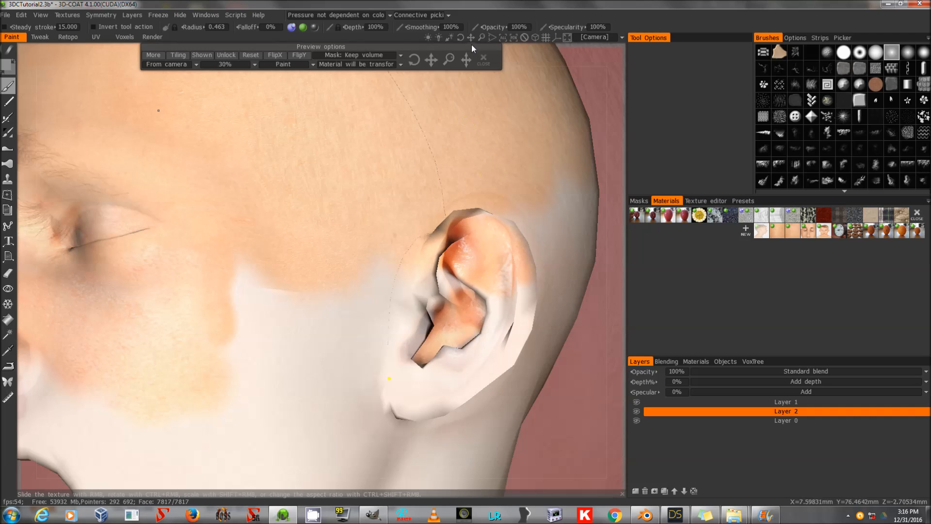
pyautogui.moveTo(461, 37); pyautogui.dragTo(461, 37)
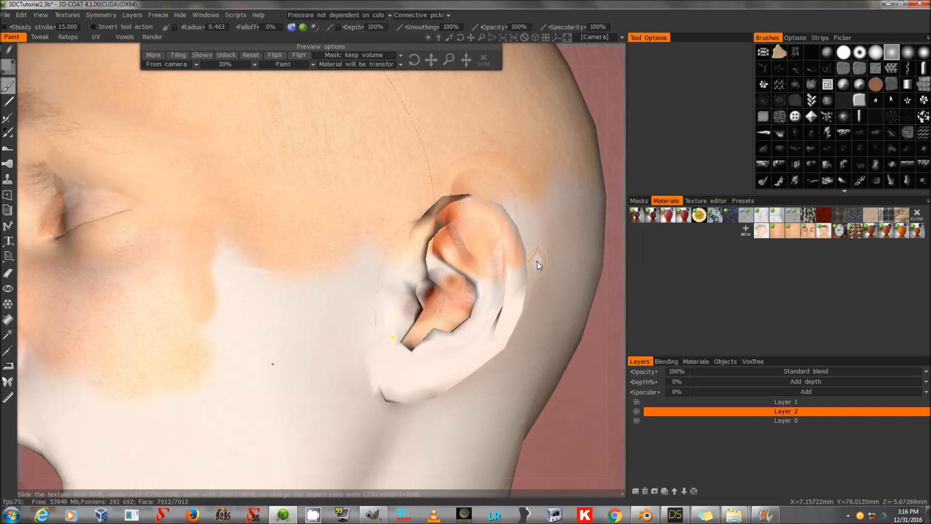
# Add a new Layer 3 above Layer 1 and set its depth and specular to 0%.
pyautogui.click(746, 402)
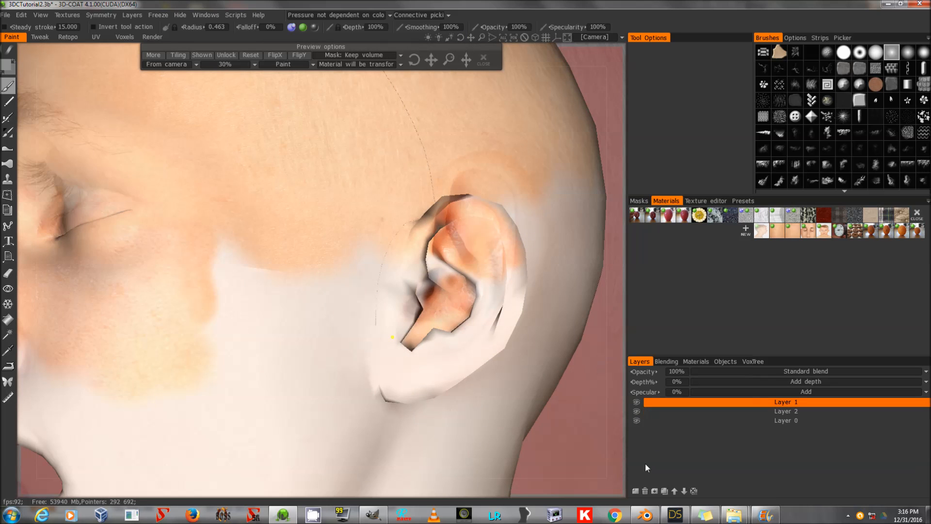
pyautogui.click(635, 490)
pyautogui.moveTo(430, 59)
pyautogui.mouseDown()
pyautogui.moveTo(432, 46)
pyautogui.moveTo(430, 58)
pyautogui.mouseUp()
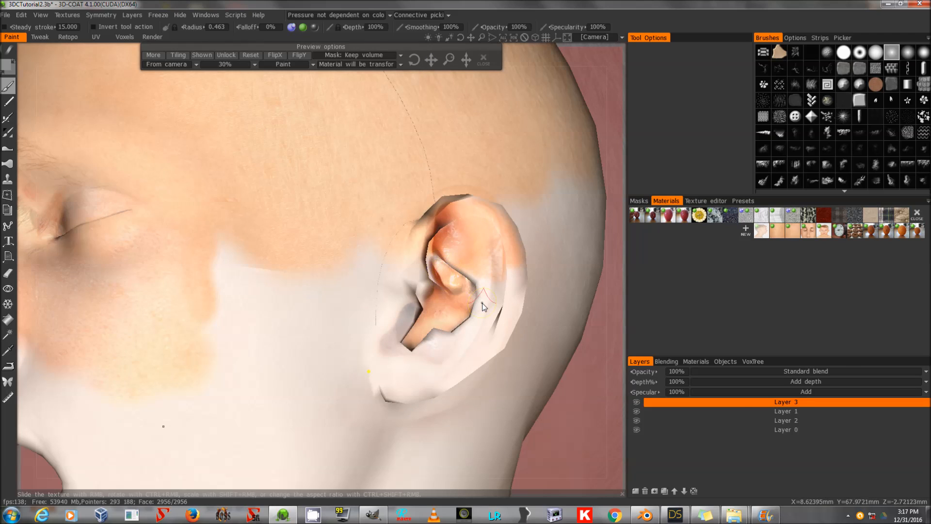
pyautogui.click(676, 391)
pyautogui.click(671, 383)
pyautogui.write('0')
pyautogui.press('Return')
# Paint the projected texture over the ear on Layer 3 and close the texture preview.
pyautogui.moveTo(479, 266)
pyautogui.mouseDown()
pyautogui.moveTo(492, 288)
pyautogui.moveTo(498, 281)
pyautogui.mouseUp()
pyautogui.moveTo(459, 200)
pyautogui.mouseDown()
pyautogui.moveTo(474, 281)
pyautogui.moveTo(495, 289)
pyautogui.moveTo(503, 277)
pyautogui.mouseUp()
pyautogui.moveTo(432, 61); pyautogui.dragTo(437, 61)
pyautogui.moveTo(519, 274); pyautogui.dragTo(506, 341)
pyautogui.moveTo(460, 38); pyautogui.dragTo(461, 39)
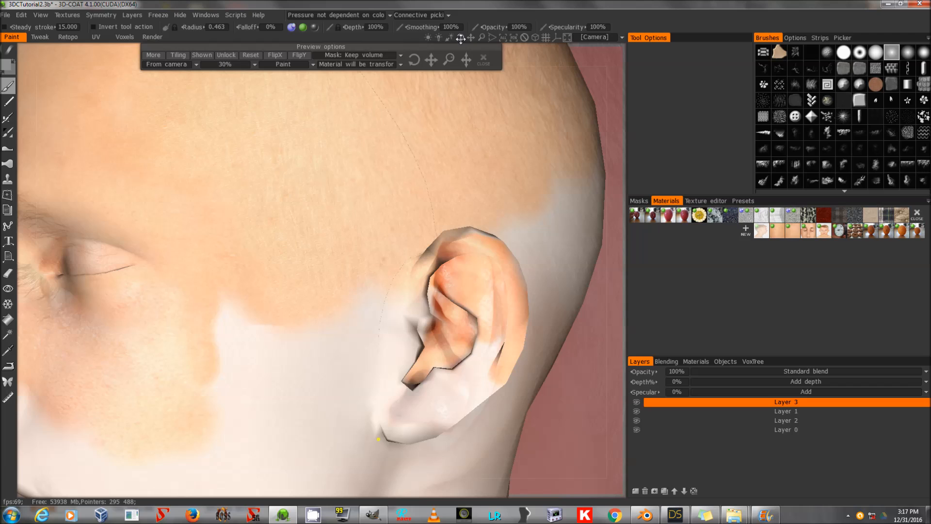
pyautogui.click(484, 58)
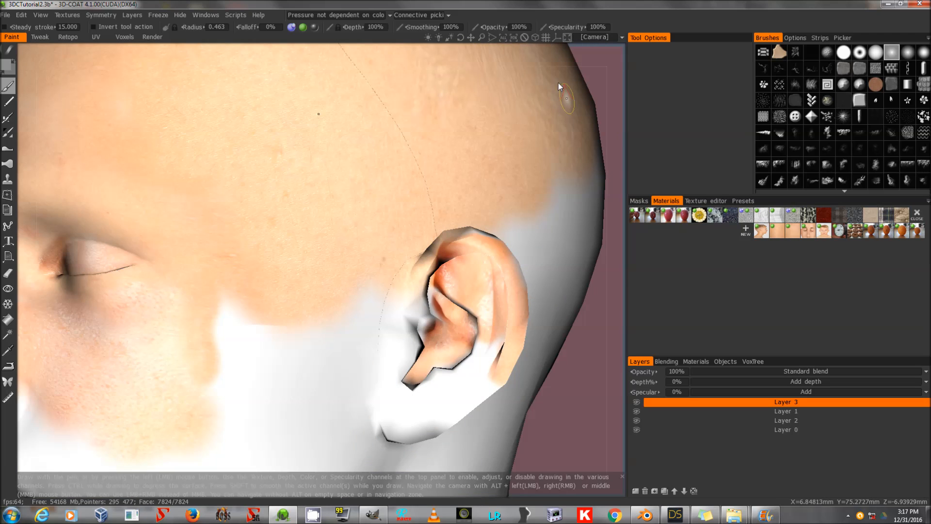
# Pick a skin material, switch to Layer 2, enlarge the brush and paint skin around the ear and temple.
pyautogui.moveTo(481, 37); pyautogui.dragTo(486, 40)
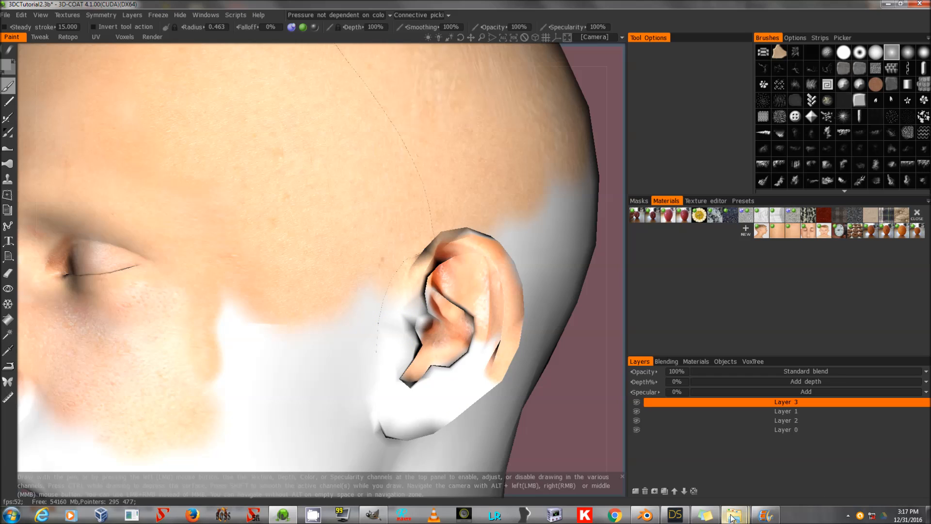
pyautogui.moveTo(733, 517)
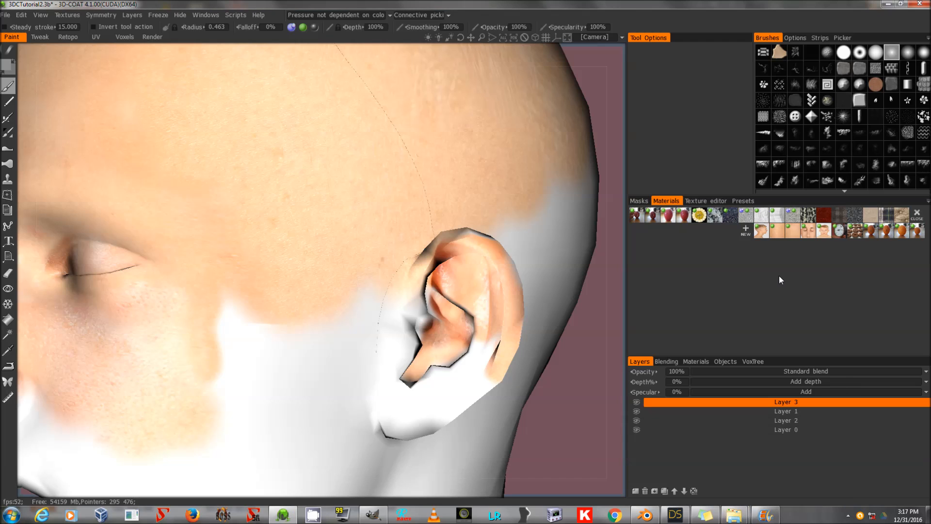
pyautogui.click(792, 233)
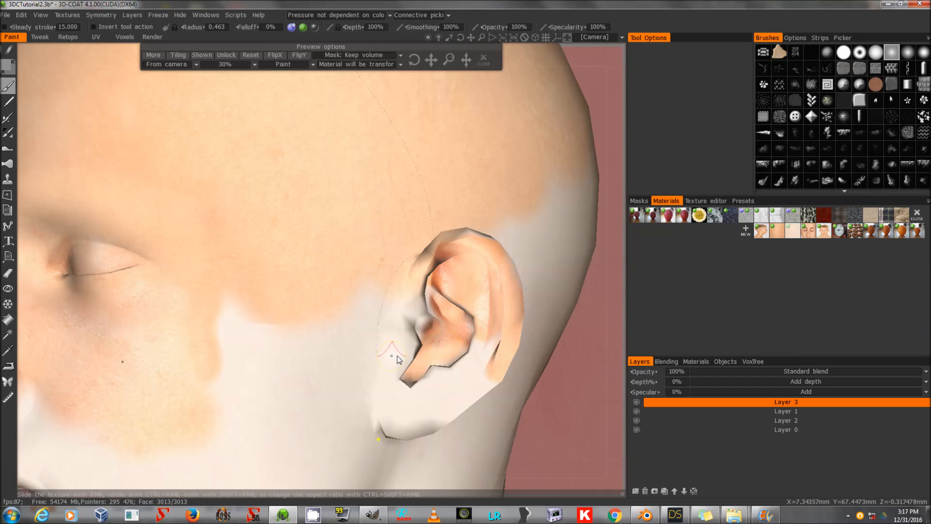
pyautogui.click(856, 420)
pyautogui.moveTo(357, 370)
pyautogui.mouseDown()
pyautogui.moveTo(383, 358)
pyautogui.moveTo(386, 322)
pyautogui.moveTo(364, 405)
pyautogui.moveTo(461, 390)
pyautogui.moveTo(495, 359)
pyautogui.moveTo(515, 295)
pyautogui.mouseUp()
pyautogui.press(']')
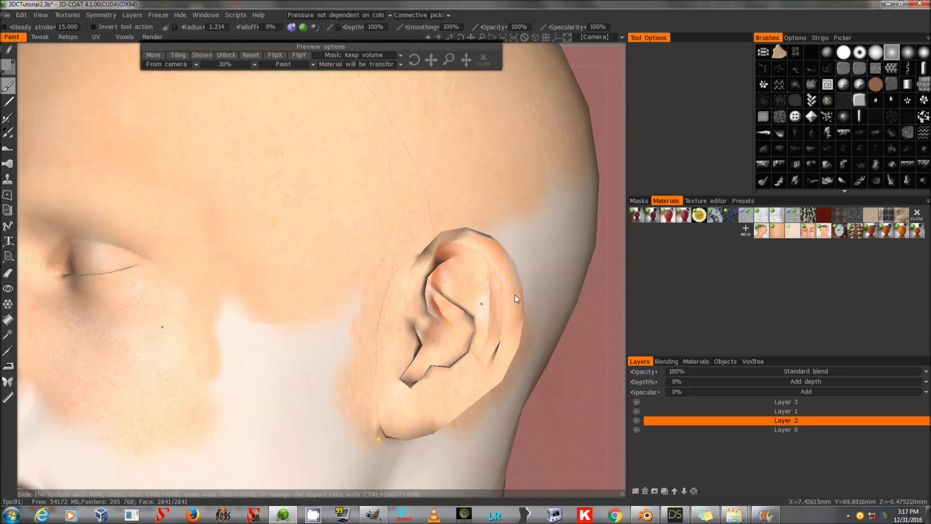
pyautogui.moveTo(423, 321)
pyautogui.mouseDown()
pyautogui.moveTo(466, 233)
pyautogui.moveTo(439, 253)
pyautogui.mouseUp()
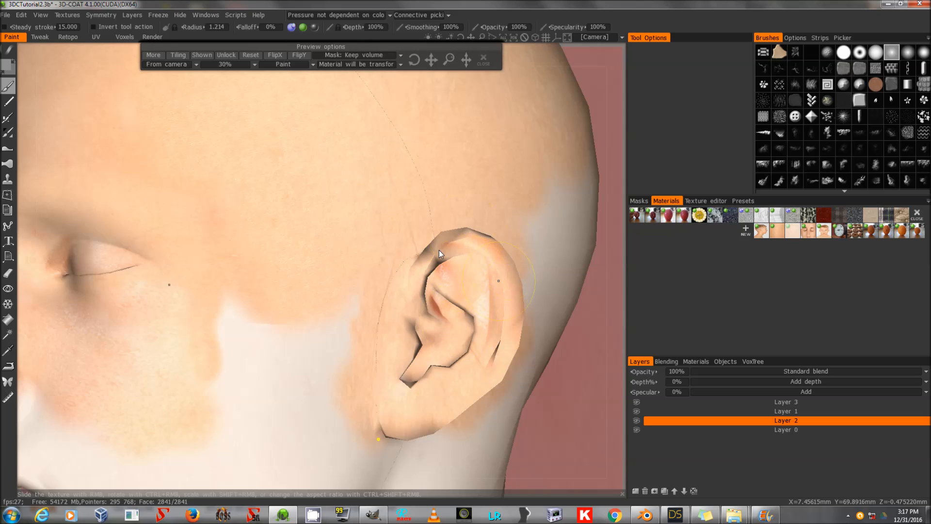
pyautogui.moveTo(383, 446)
pyautogui.mouseDown()
pyautogui.moveTo(370, 378)
pyautogui.moveTo(276, 318)
pyautogui.moveTo(388, 274)
pyautogui.mouseUp()
# Paint the skin material over the back of the head on Layer 2.
pyautogui.moveTo(467, 37); pyautogui.dragTo(457, 37)
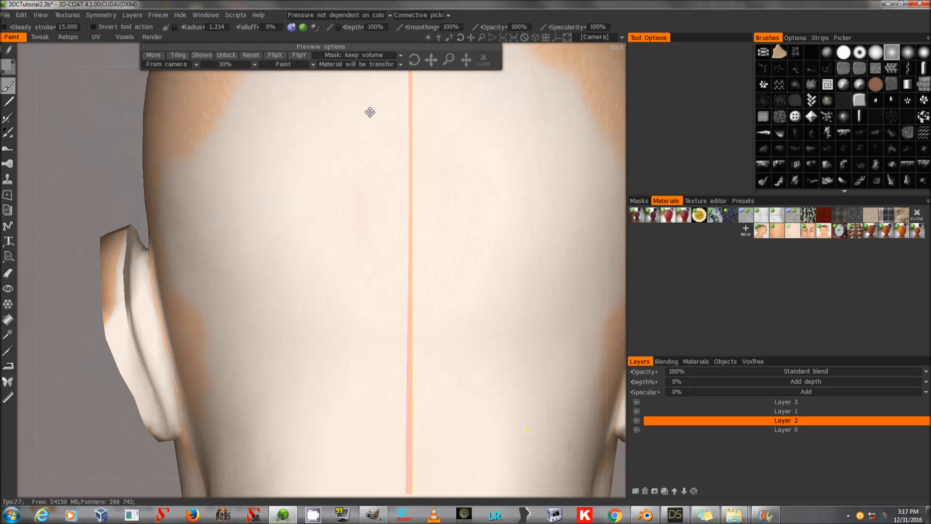
pyautogui.moveTo(161, 441)
pyautogui.mouseDown()
pyautogui.moveTo(97, 331)
pyautogui.moveTo(150, 258)
pyautogui.mouseUp()
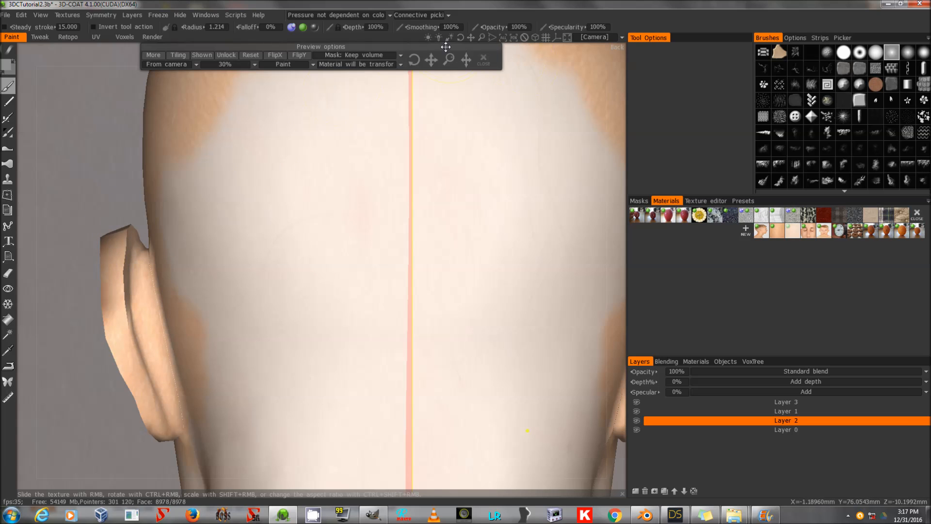
pyautogui.moveTo(460, 35); pyautogui.dragTo(459, 35)
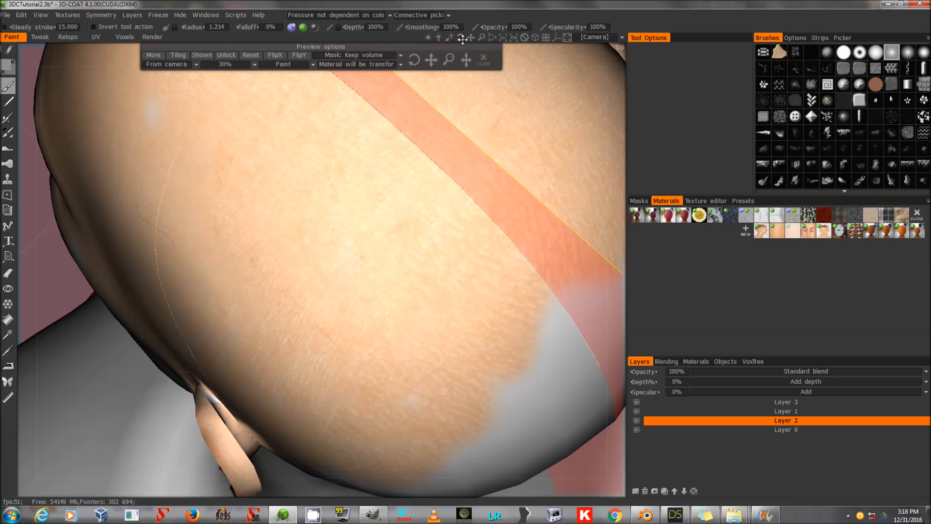
pyautogui.moveTo(457, 36); pyautogui.dragTo(457, 36)
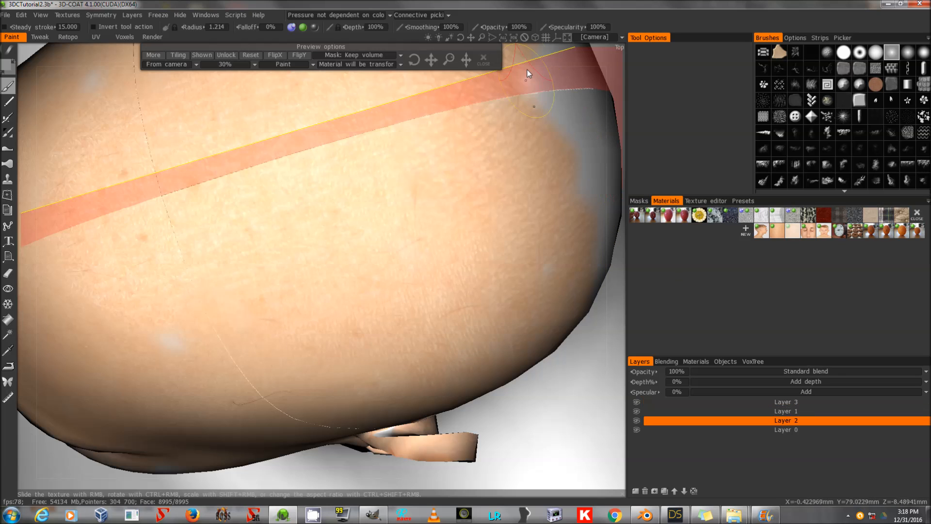
pyautogui.moveTo(471, 37); pyautogui.dragTo(466, 2)
pyautogui.moveTo(460, 37)
pyautogui.mouseDown()
pyautogui.moveTo(443, 46)
pyautogui.moveTo(462, 37)
pyautogui.mouseUp()
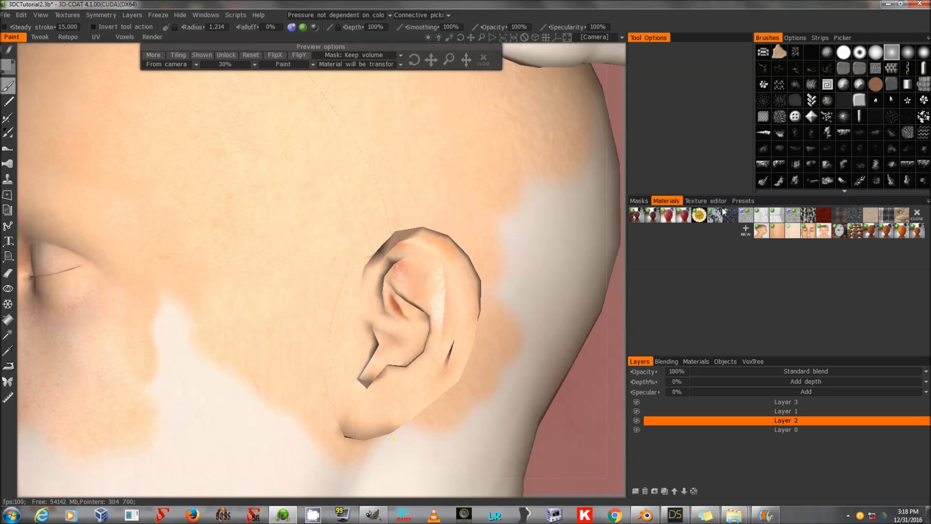
# Pick another skin material, switch to Layer 3 and dab it onto the ear with a smaller brush.
pyautogui.click(762, 231)
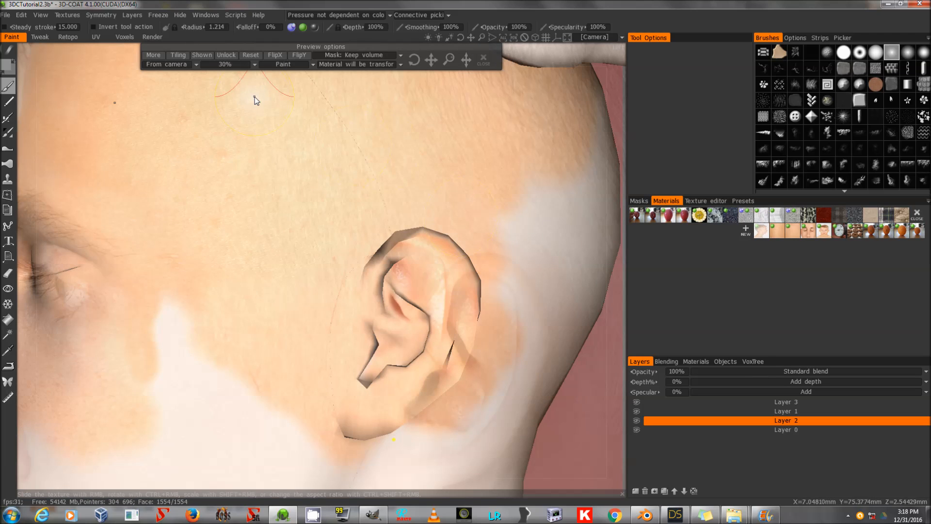
pyautogui.moveTo(437, 60); pyautogui.dragTo(437, 59)
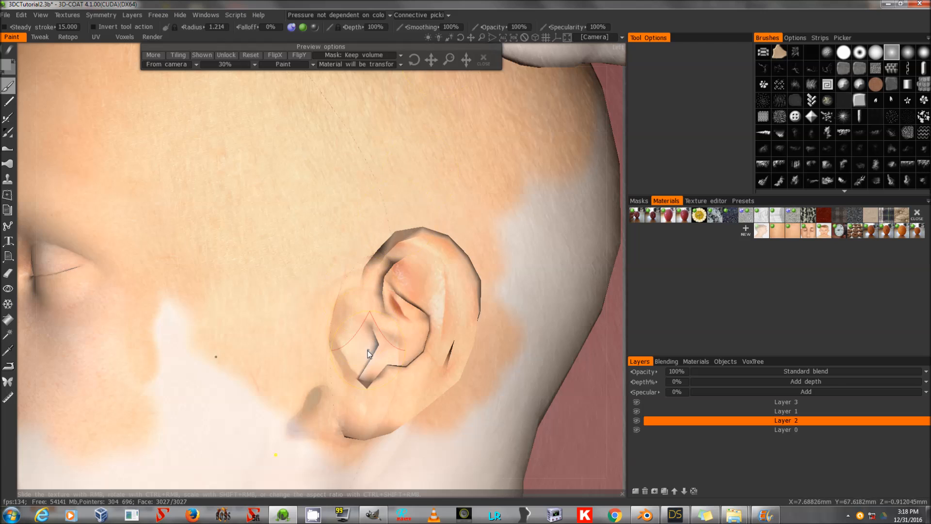
pyautogui.click(802, 406)
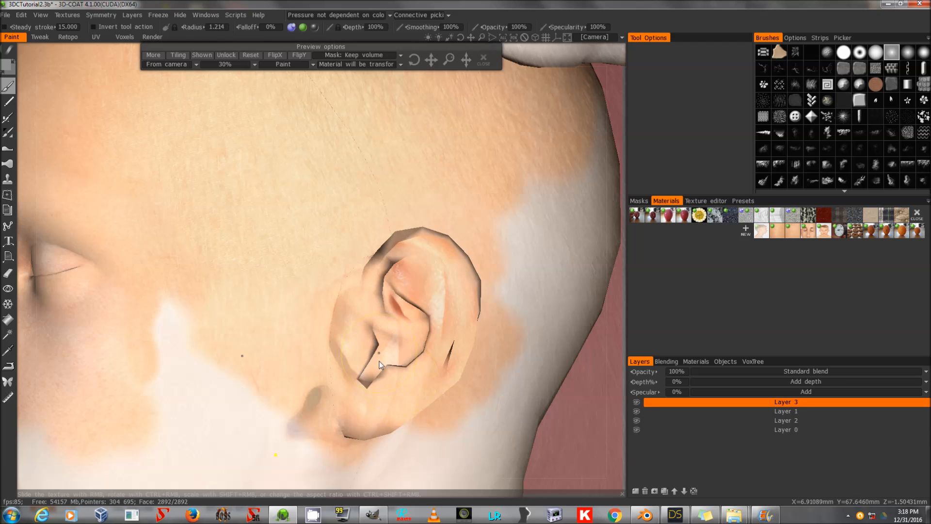
pyautogui.click(367, 358)
pyautogui.scroll(-10, 359, 342)
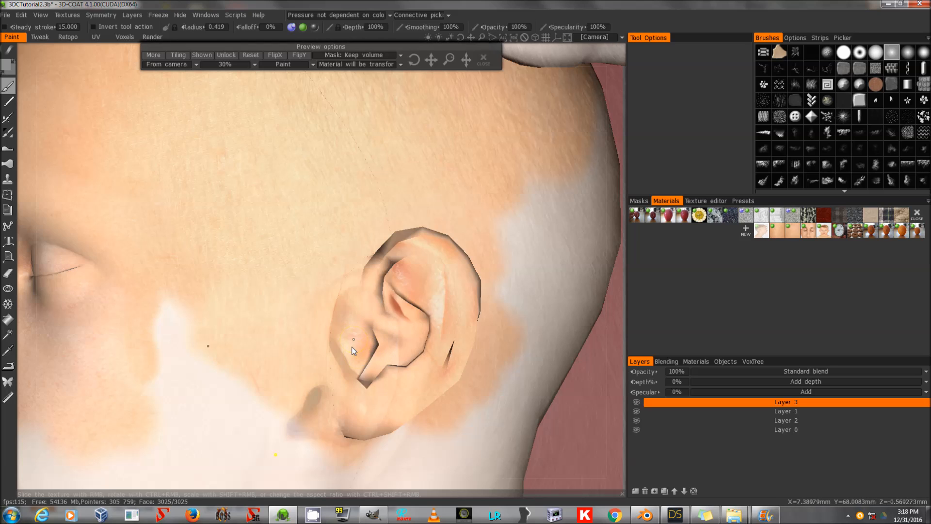
# Set the projection preview opacity to 10%.
pyautogui.moveTo(435, 60); pyautogui.dragTo(437, 60)
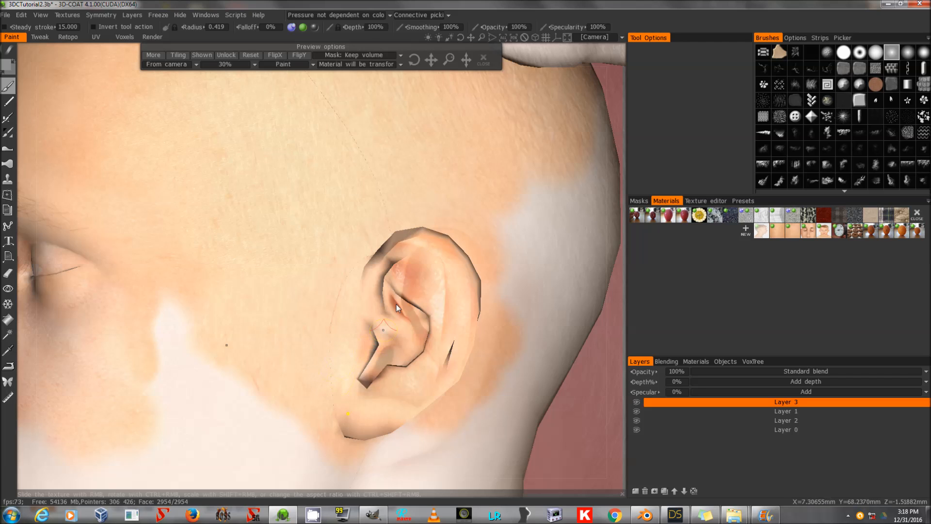
pyautogui.moveTo(430, 60)
pyautogui.mouseDown()
pyautogui.moveTo(422, 40)
pyautogui.moveTo(431, 60)
pyautogui.moveTo(447, 60)
pyautogui.moveTo(435, 59)
pyautogui.mouseUp()
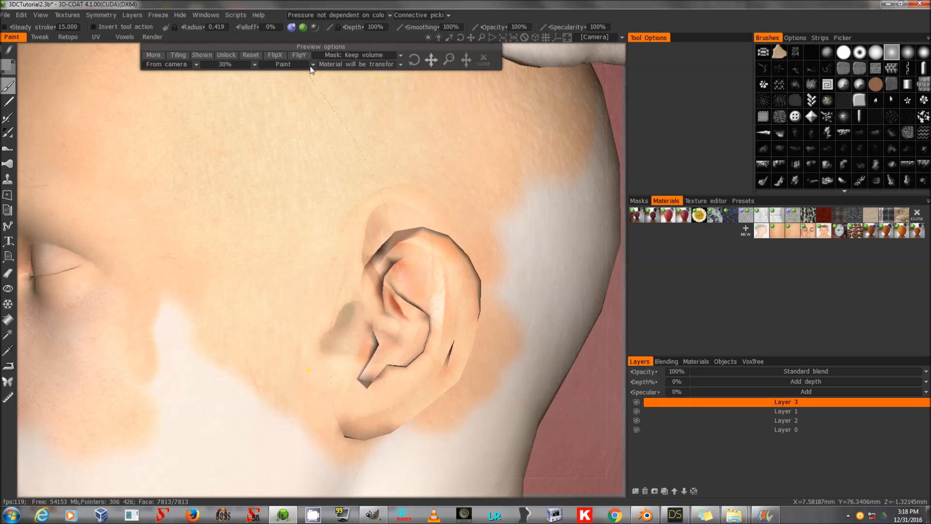
pyautogui.click(241, 68)
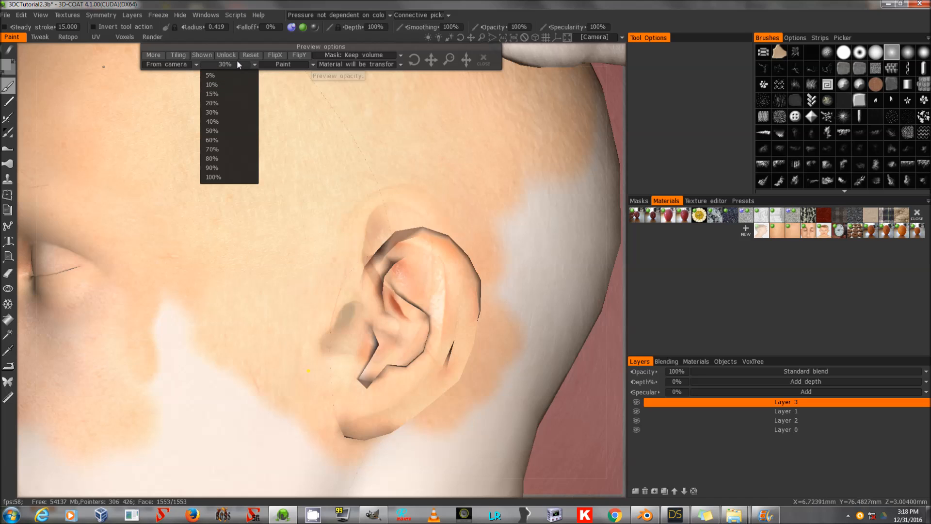
pyautogui.click(227, 84)
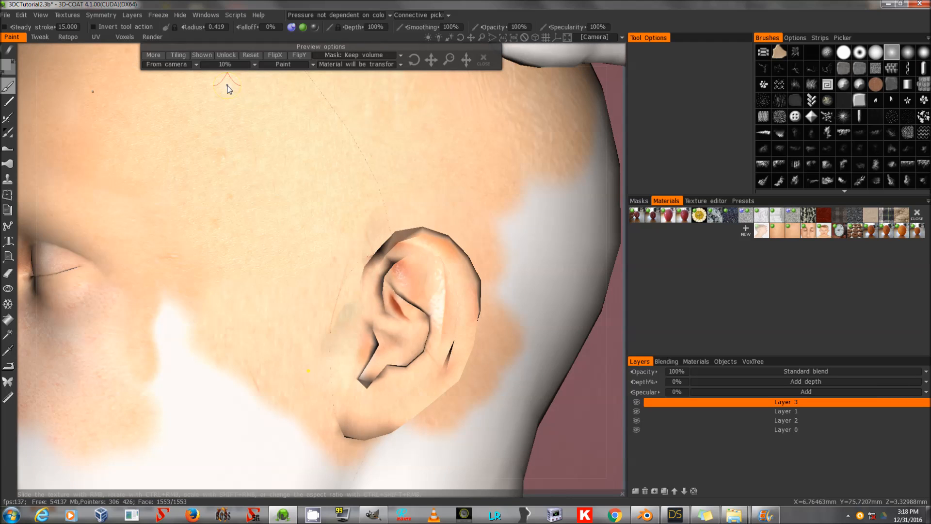
# Close the texture preview and orbit out to inspect the painted head.
pyautogui.moveTo(432, 60)
pyautogui.mouseDown()
pyautogui.moveTo(390, 57)
pyautogui.moveTo(431, 60)
pyautogui.mouseUp()
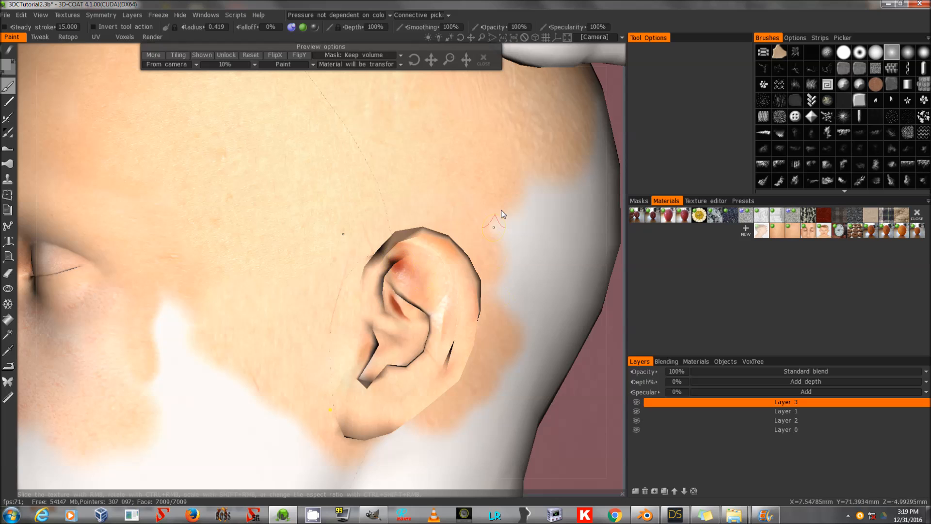
pyautogui.moveTo(458, 37); pyautogui.dragTo(460, 41)
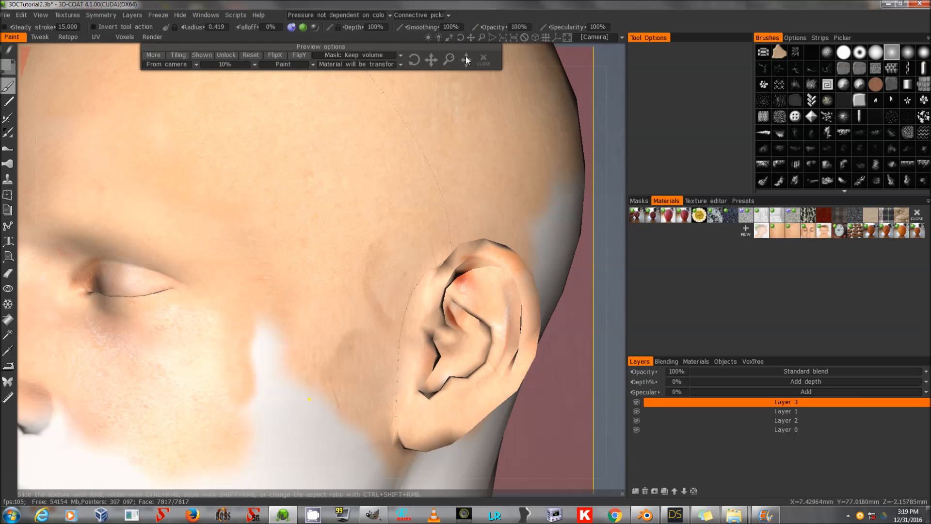
pyautogui.click(483, 58)
pyautogui.moveTo(482, 39); pyautogui.dragTo(490, 95)
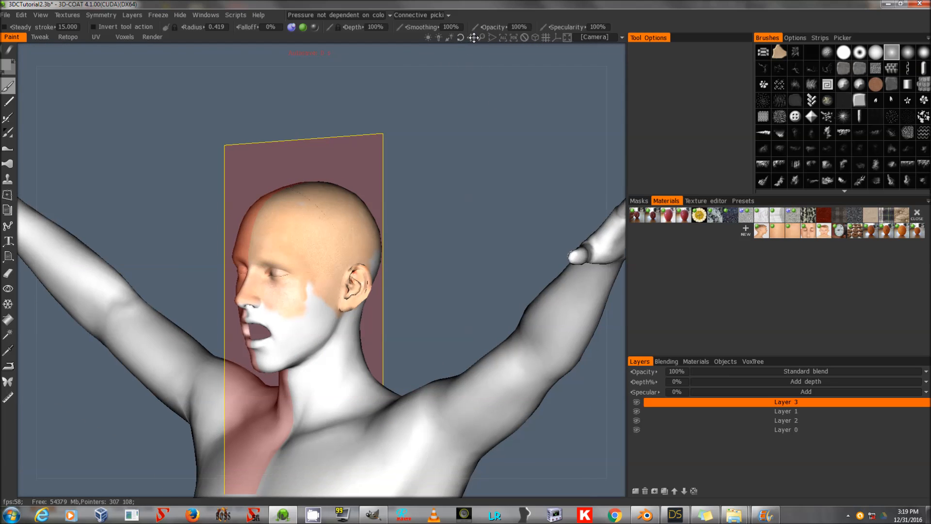
pyautogui.moveTo(459, 38); pyautogui.dragTo(457, 39)
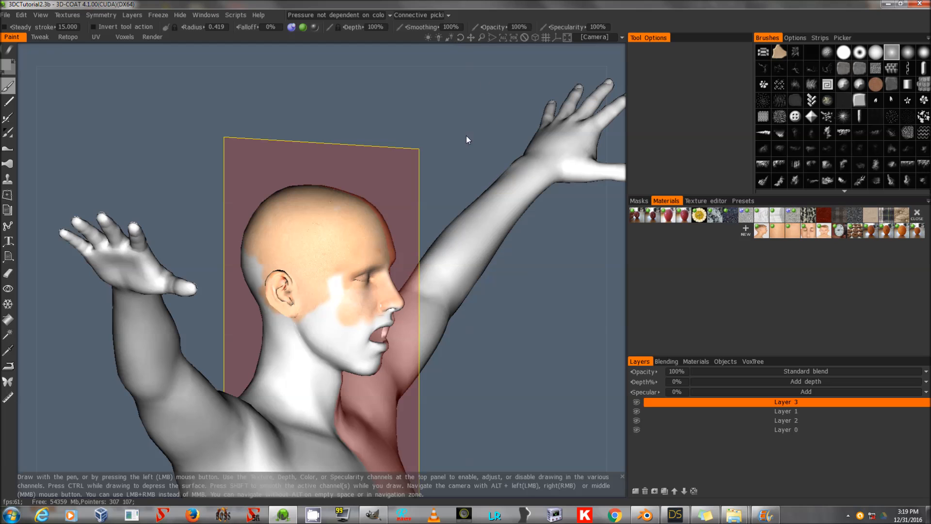
# Save the scene over the existing 3DCTutorial2.3b file, confirming the replacement.
pyautogui.moveTo(455, 141); pyautogui.dragTo(304, 144)
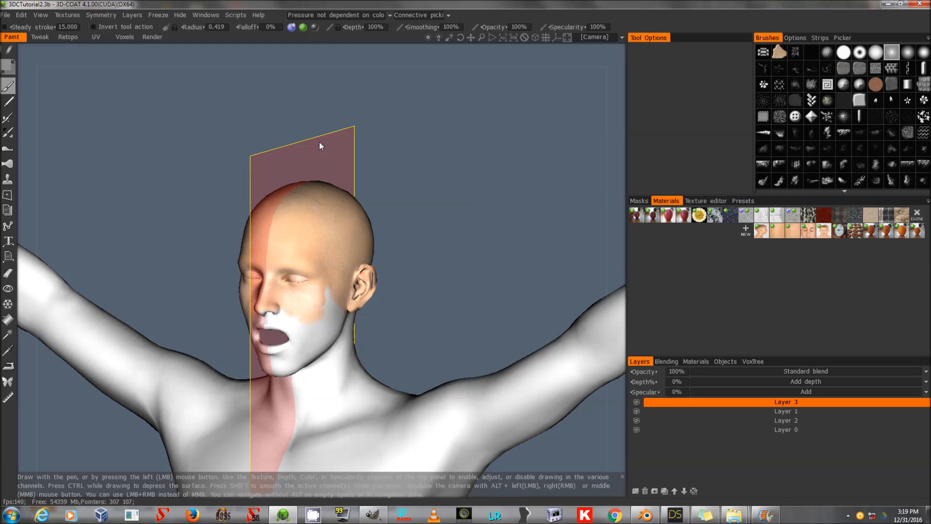
pyautogui.click(5, 15)
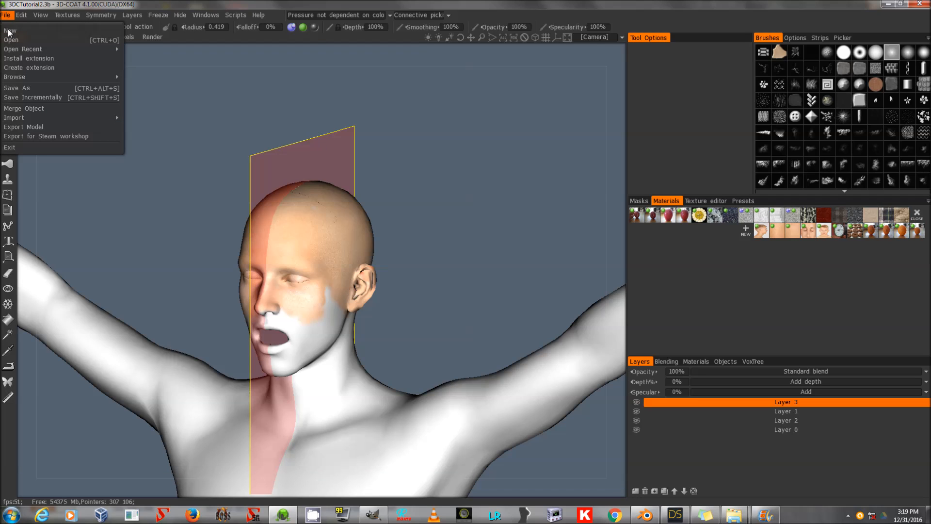
pyautogui.click(26, 88)
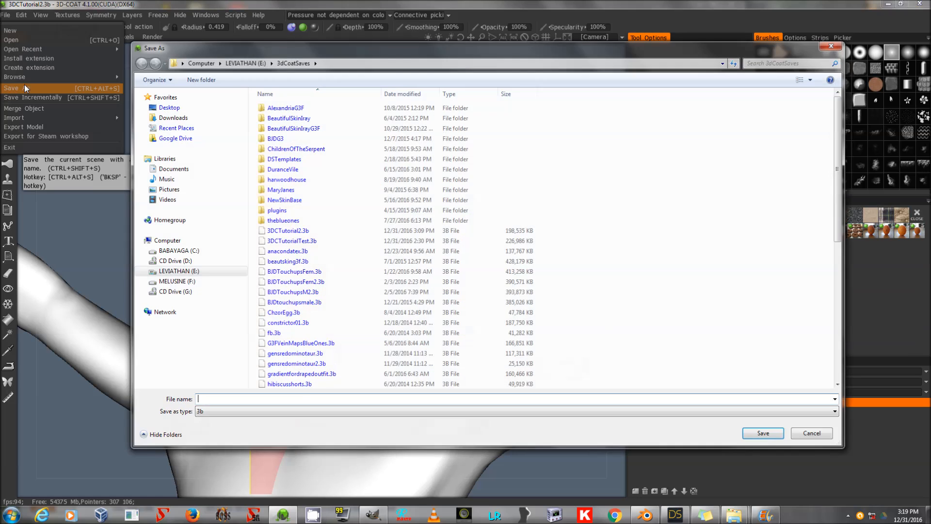
pyautogui.click(291, 241)
pyautogui.doubleClick(289, 231)
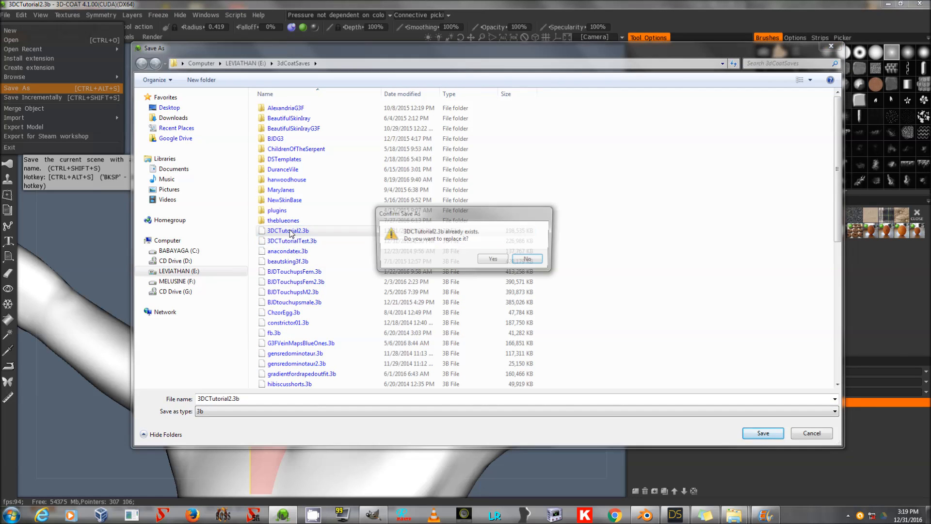
pyautogui.click(495, 260)
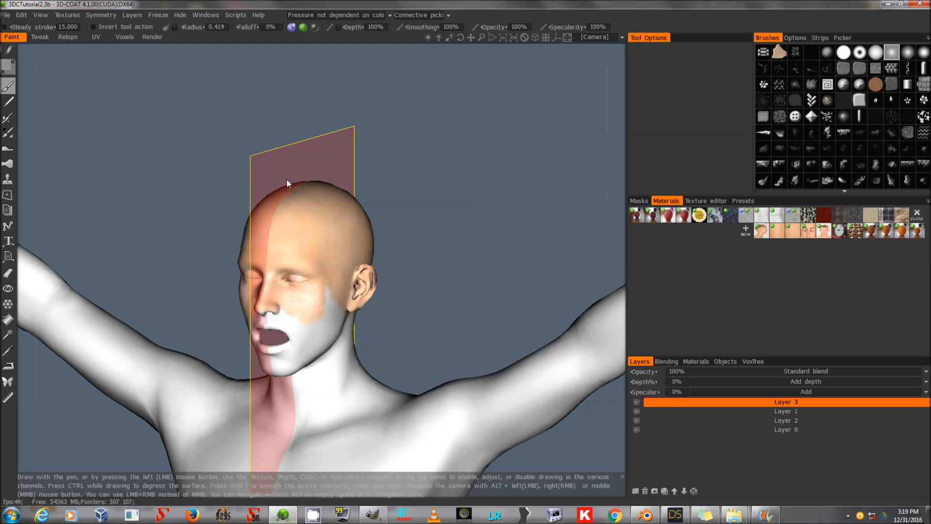
# Export all layers' colour for the Face UV set as a psd file named FACE.
pyautogui.click(66, 15)
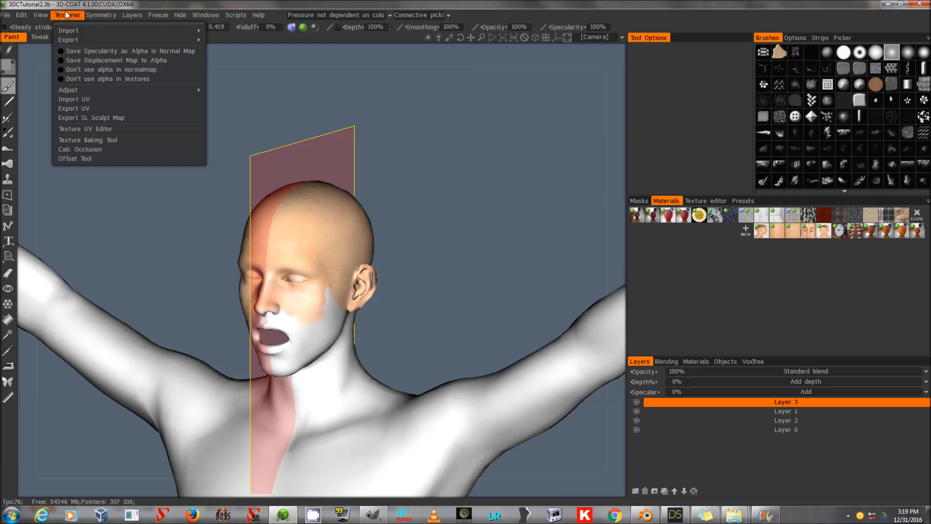
pyautogui.moveTo(96, 41)
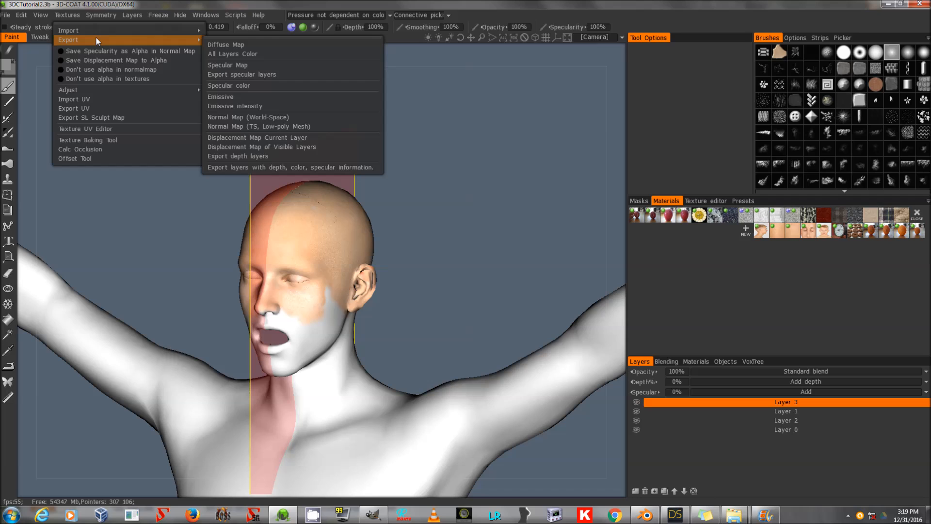
pyautogui.click(261, 54)
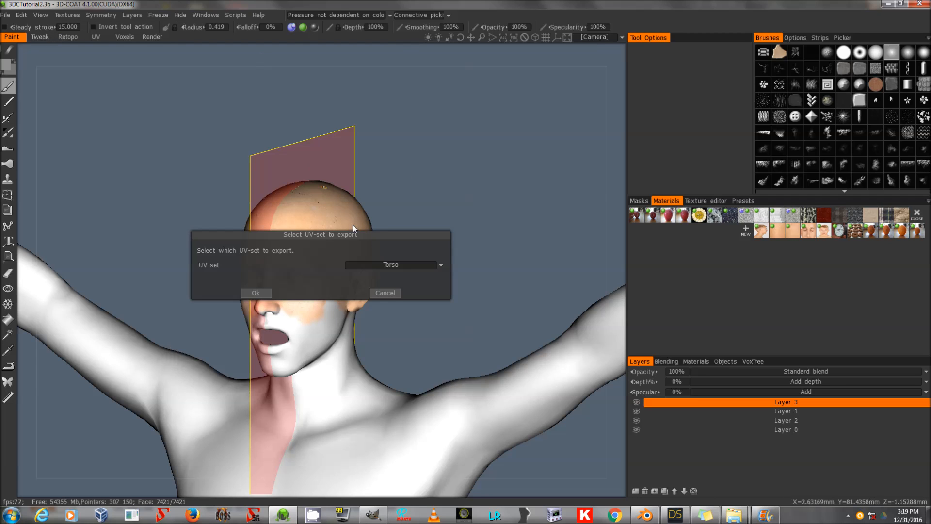
pyautogui.click(411, 264)
pyautogui.click(394, 295)
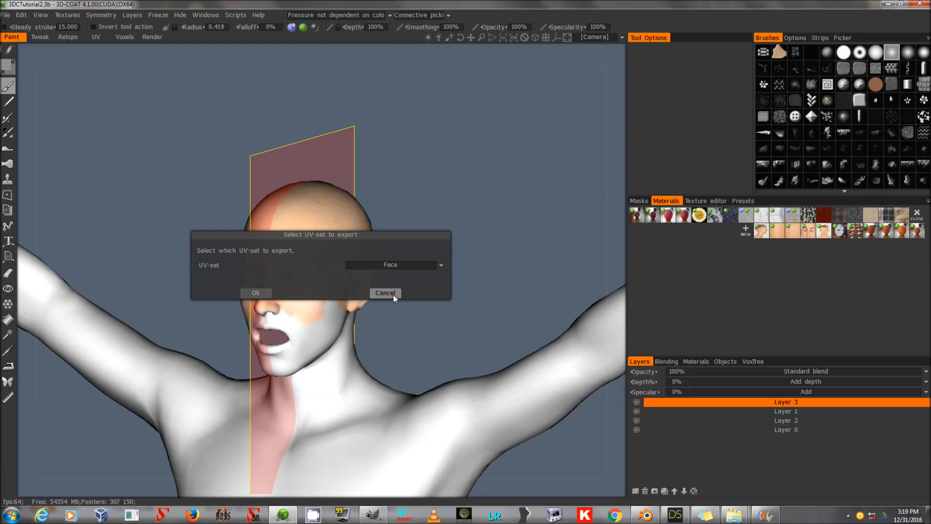
pyautogui.click(263, 295)
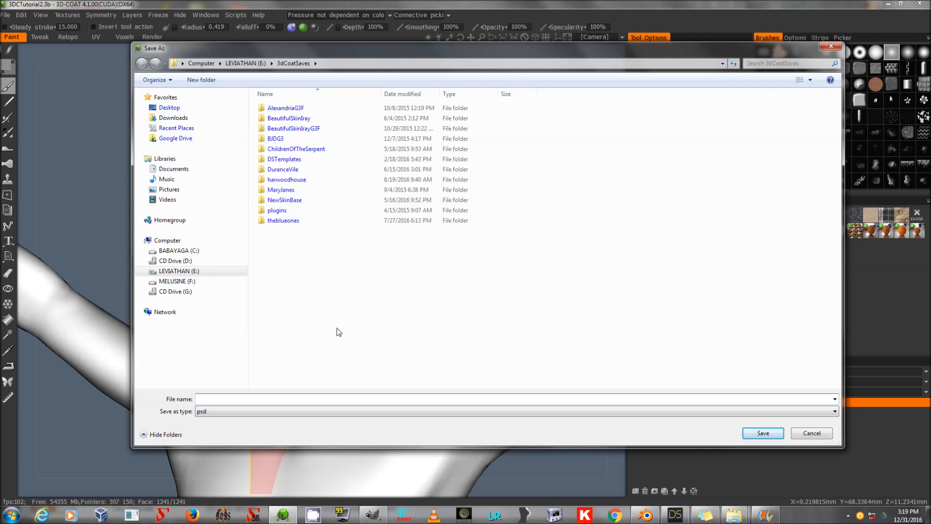
pyautogui.click(275, 411)
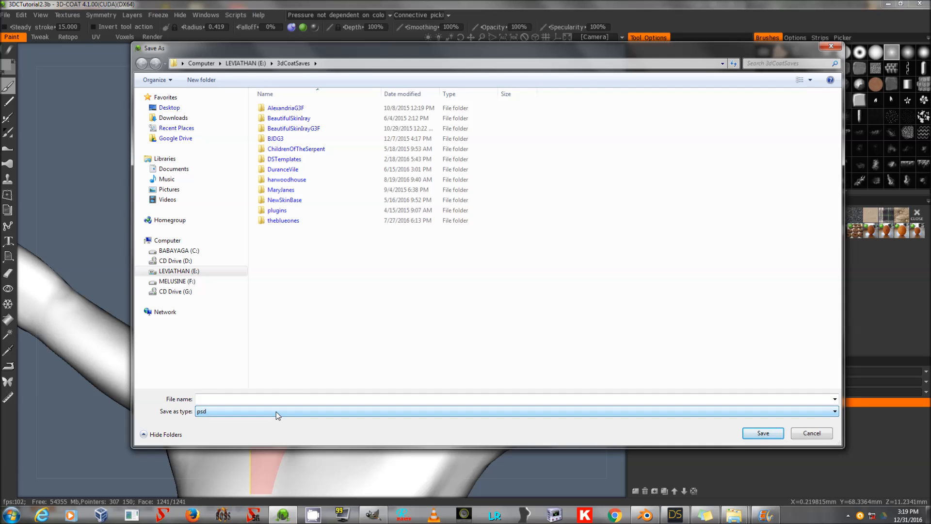
pyautogui.click(288, 401)
pyautogui.write('FACE')
pyautogui.press('Return')
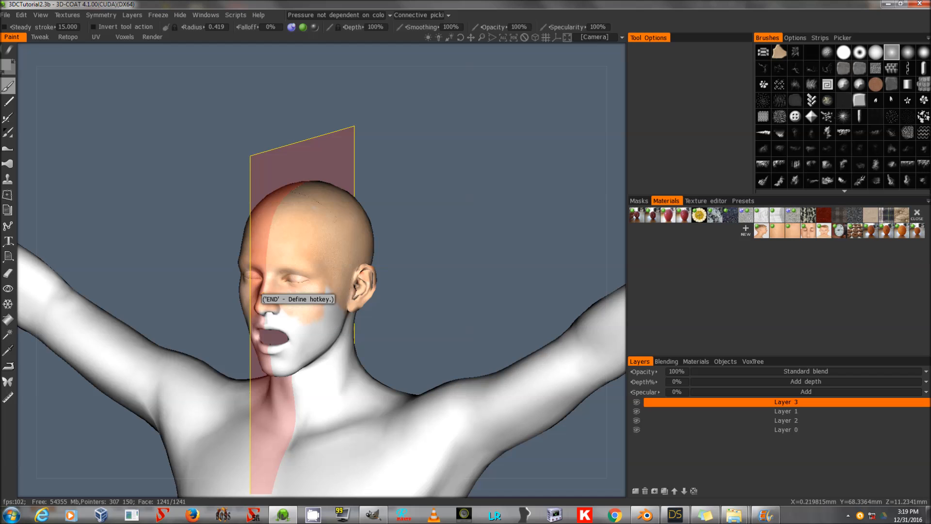
# Switch to GIMP and open the exported FACE image.
pyautogui.click(371, 515)
pyautogui.hotkey('alt', 'f')
pyautogui.click(58, 51)
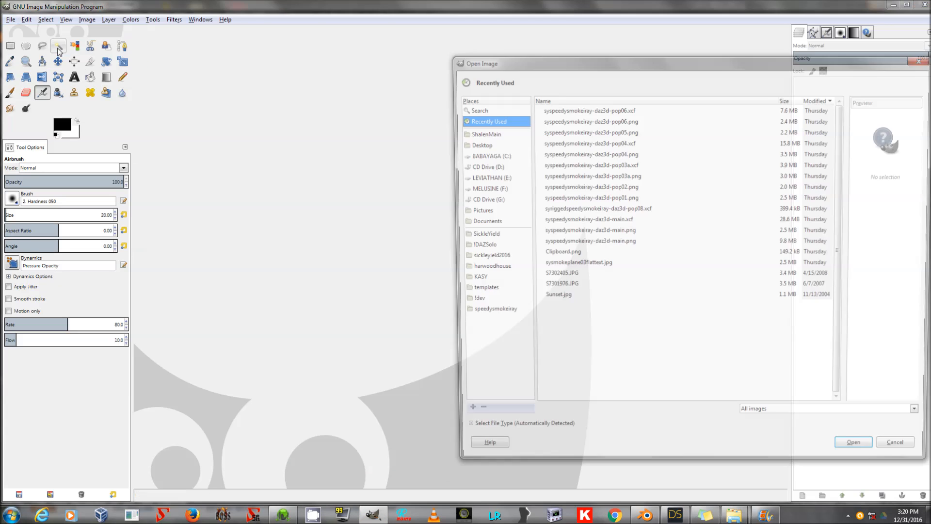
pyautogui.click(491, 190)
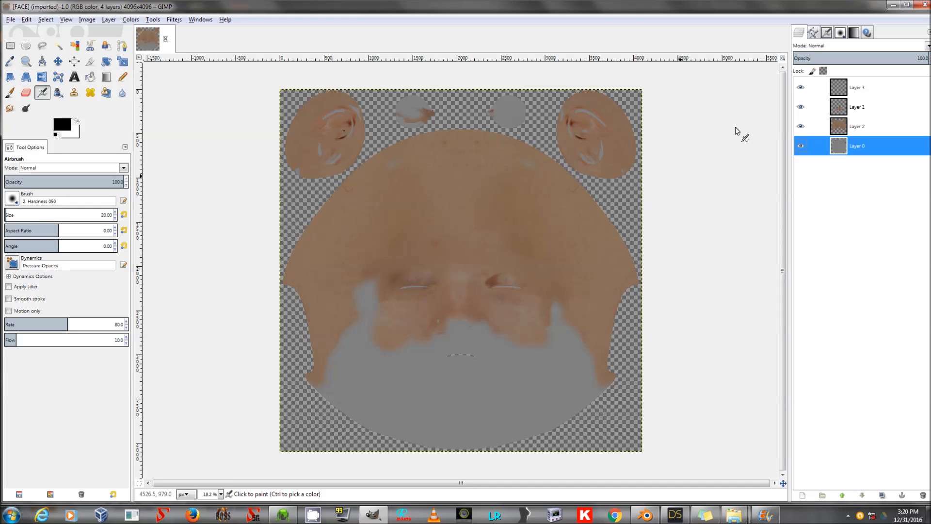
# Overwrite the FACE psd file from GIMP with the current image.
pyautogui.click(859, 128)
pyautogui.click(870, 91)
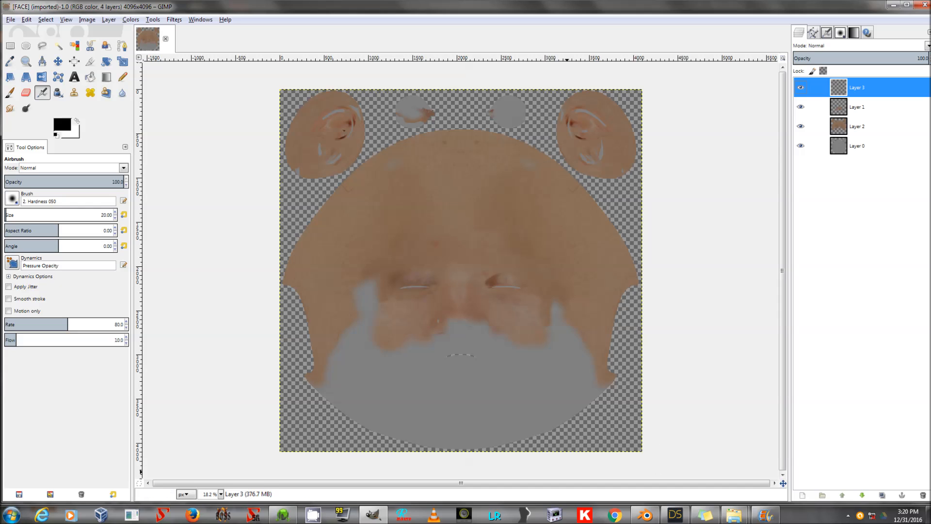
pyautogui.click(273, 519)
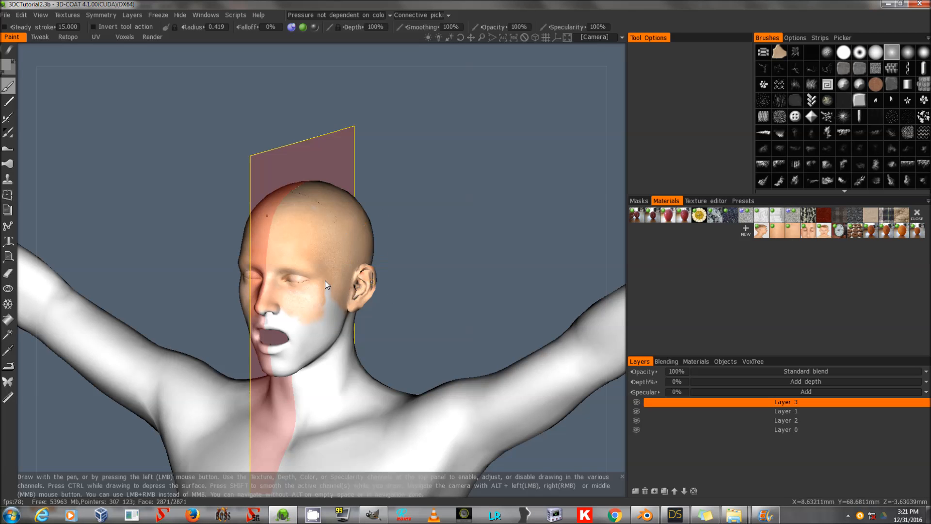
pyautogui.click(289, 515)
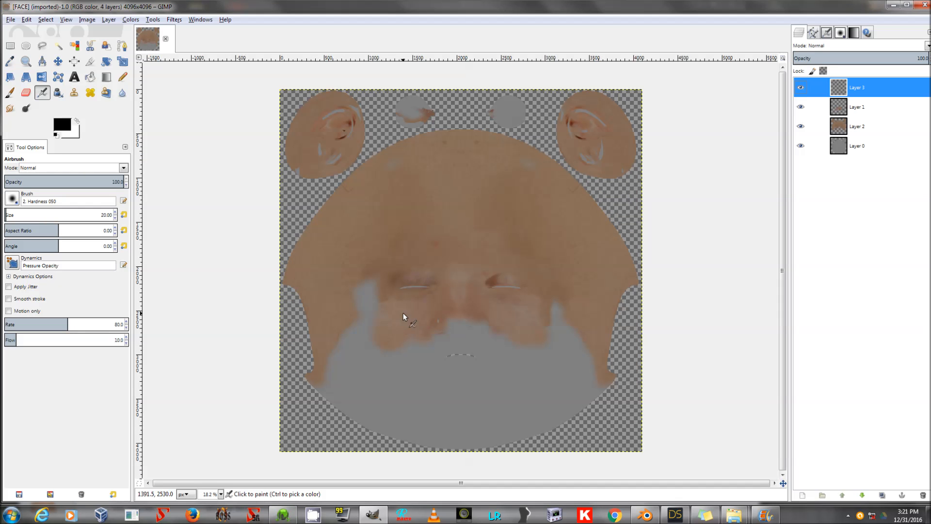
pyautogui.click(10, 20)
pyautogui.click(45, 159)
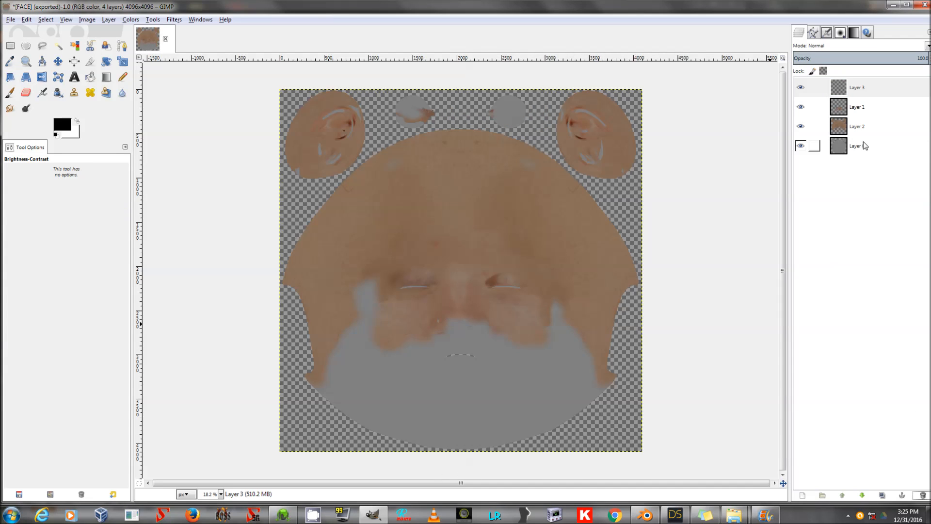
# Hide and reshow Layer 0 to inspect what the other layers contribute.
pyautogui.click(839, 152)
pyautogui.click(801, 146)
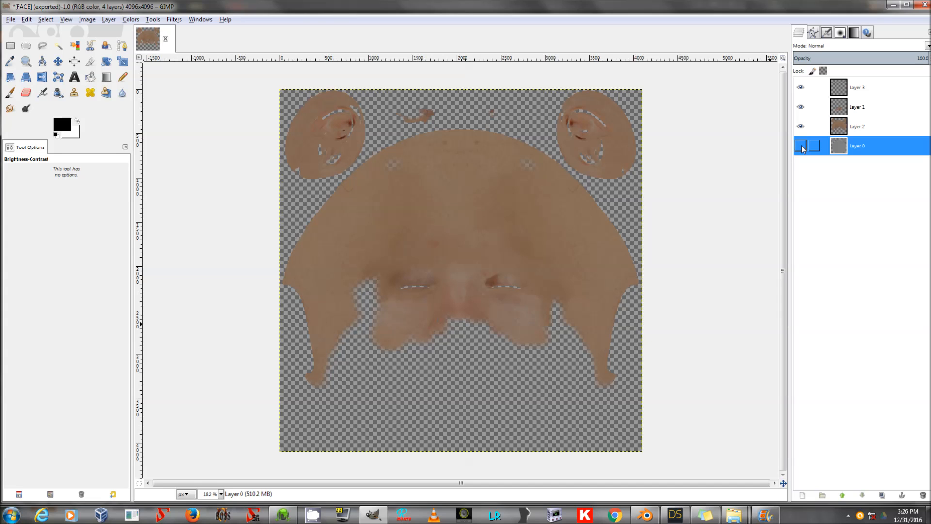
pyautogui.click(800, 145)
# Select Layer 2, take the Clone tool at size 91, and clone skin over the eyelid seam lines.
pyautogui.click(856, 127)
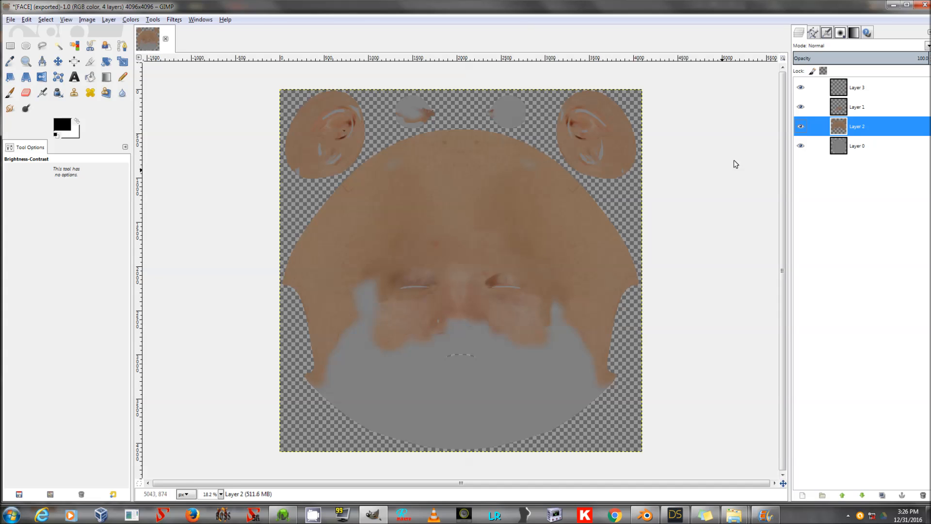
pyautogui.press('+')
pyautogui.press('+')
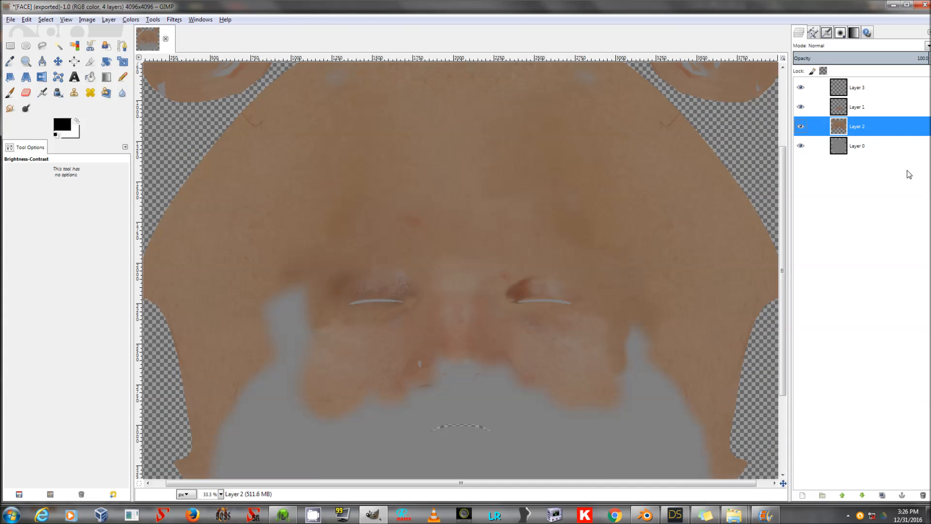
pyautogui.press('c')
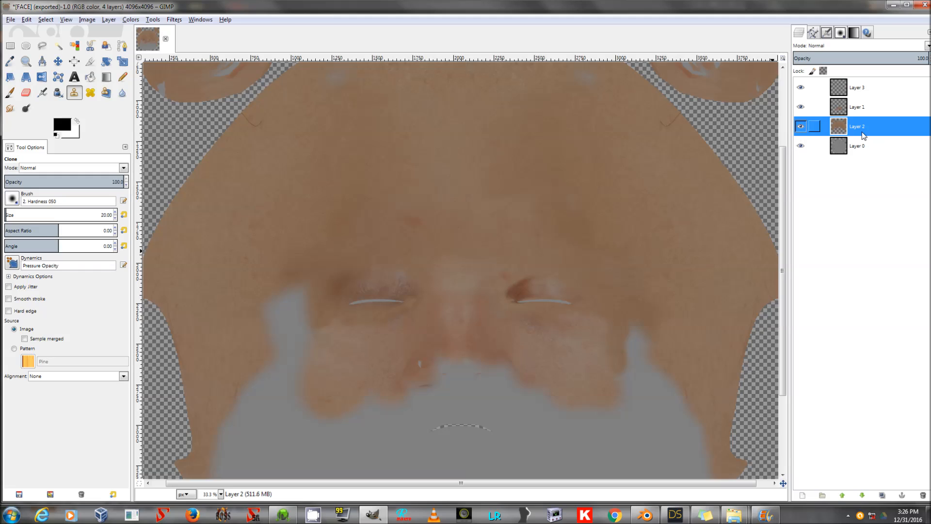
pyautogui.press(']')
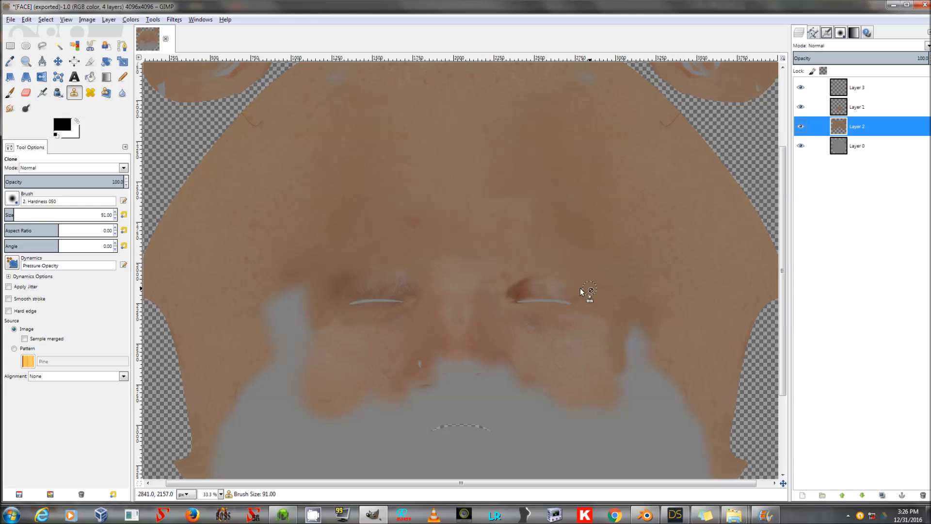
pyautogui.keyDown('ctrl'); pyautogui.click(575, 285); pyautogui.keyUp('ctrl')
pyautogui.click(856, 146)
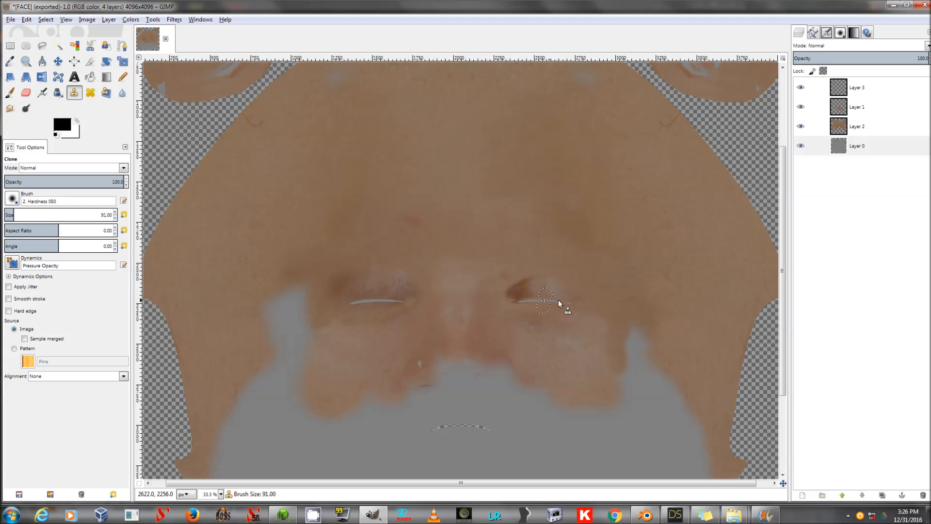
pyautogui.click(856, 126)
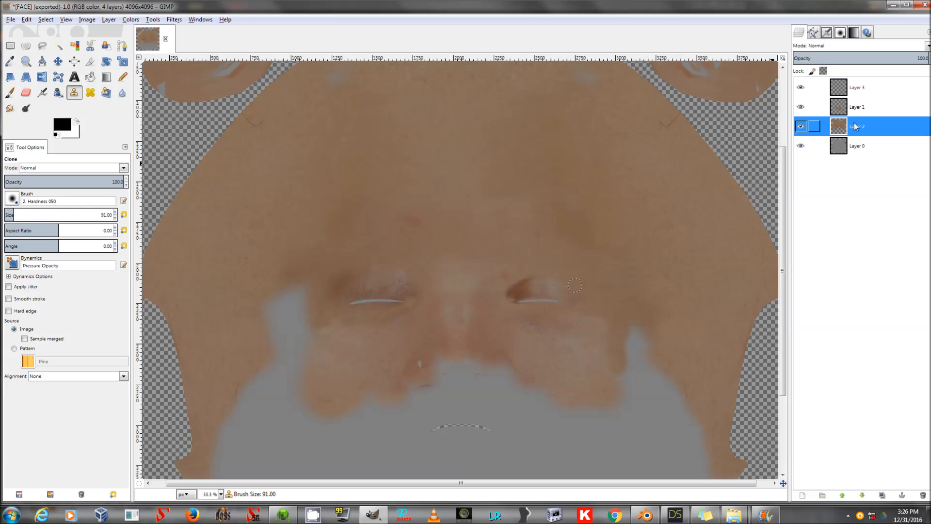
pyautogui.keyDown('ctrl'); pyautogui.click(624, 224); pyautogui.keyUp('ctrl')
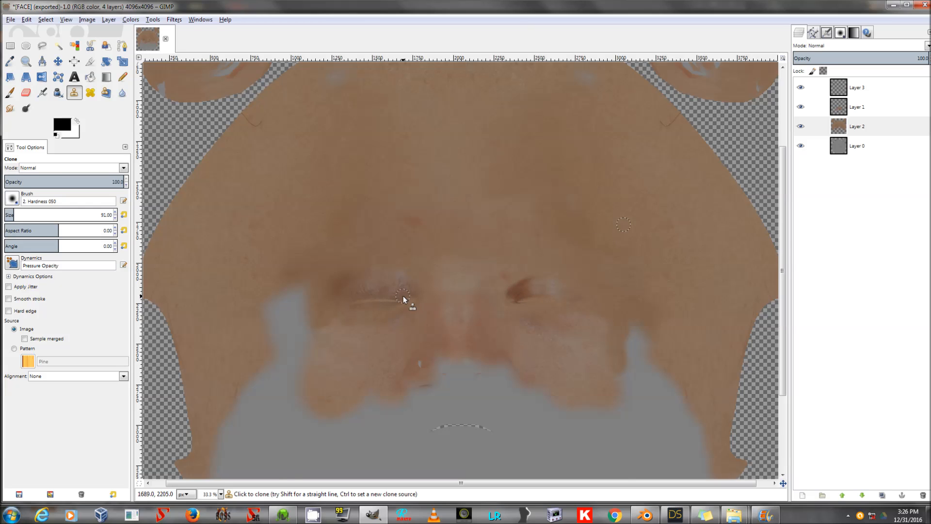
# Clone skin over the pale marks on the right ear on Layer 3.
pyautogui.scroll(3, 403, 296)
pyautogui.moveTo(449, 484); pyautogui.dragTo(416, 483)
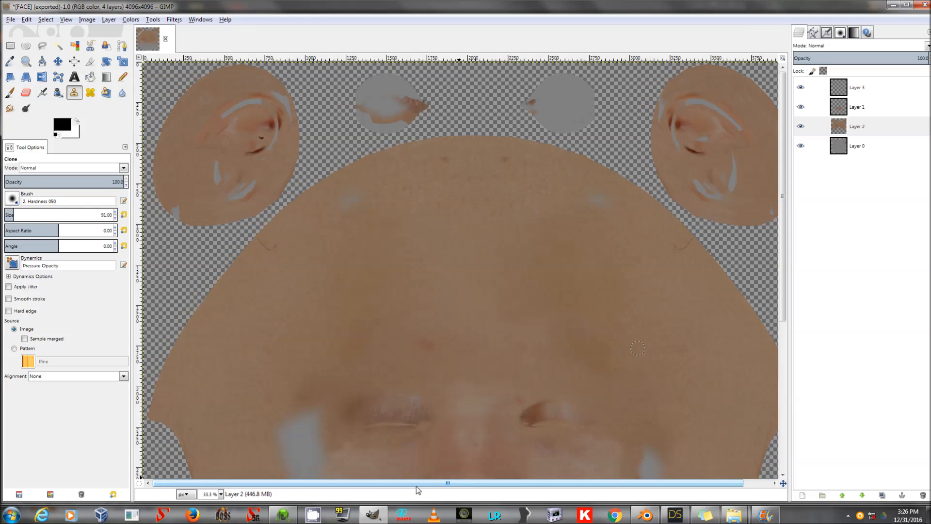
pyautogui.press('pageup')
pyautogui.press('pageup')
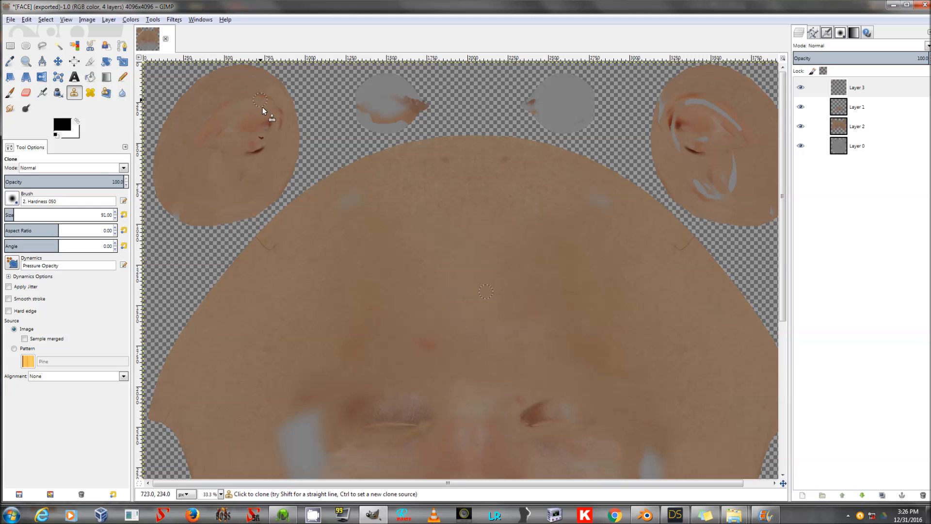
pyautogui.moveTo(485, 483); pyautogui.dragTo(513, 483)
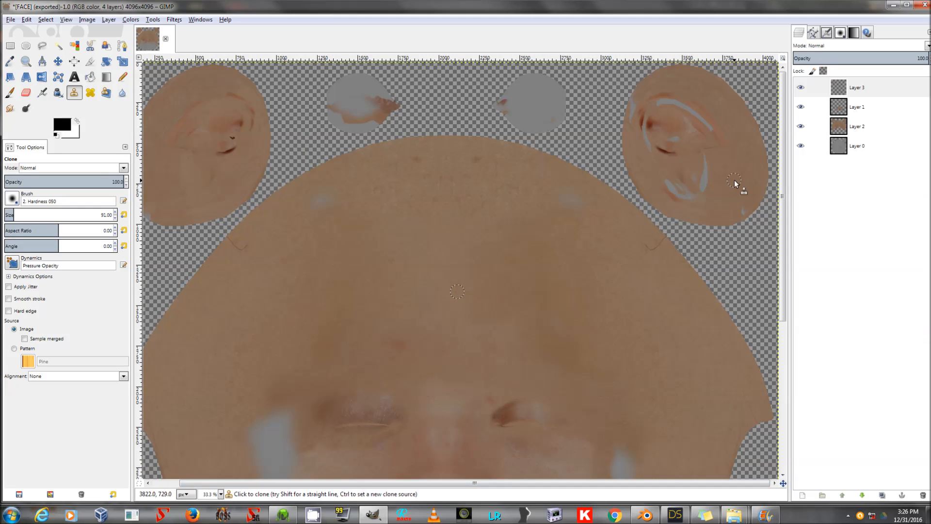
pyautogui.click(877, 108)
pyautogui.click(868, 125)
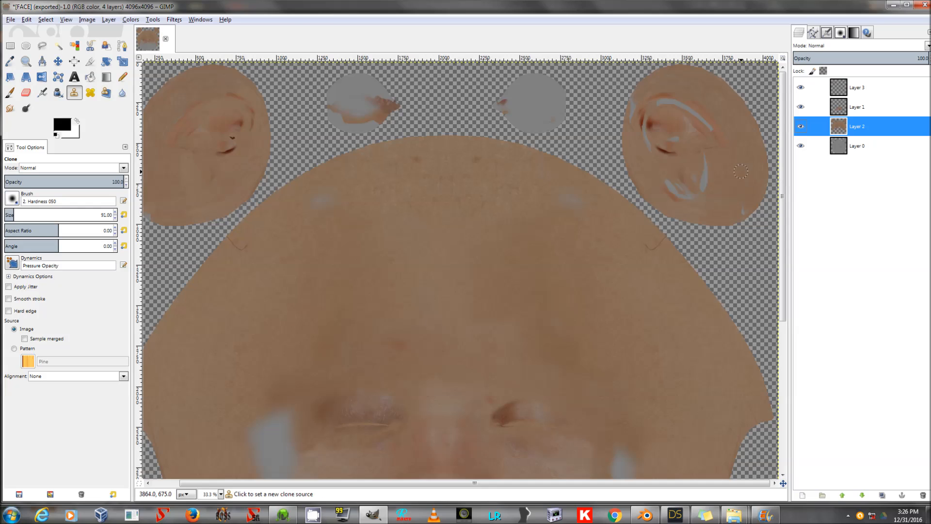
pyautogui.click(858, 88)
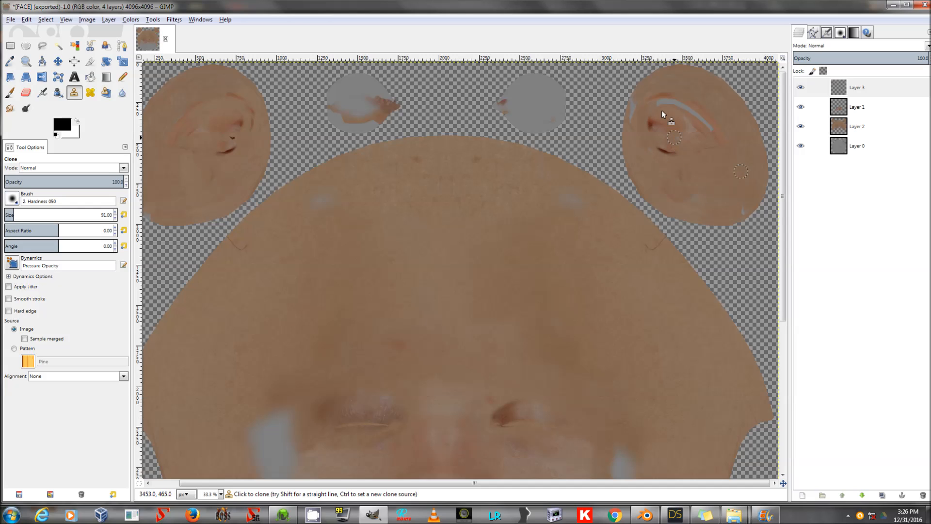
pyautogui.moveTo(664, 100); pyautogui.dragTo(694, 116)
# Create a new layer from the visible layers.
pyautogui.keyDown('ctrl'); pyautogui.scroll(-3, 619, 119); pyautogui.keyUp('ctrl')
pyautogui.keyDown('ctrl'); pyautogui.scroll(1, 618, 118); pyautogui.keyUp('ctrl')
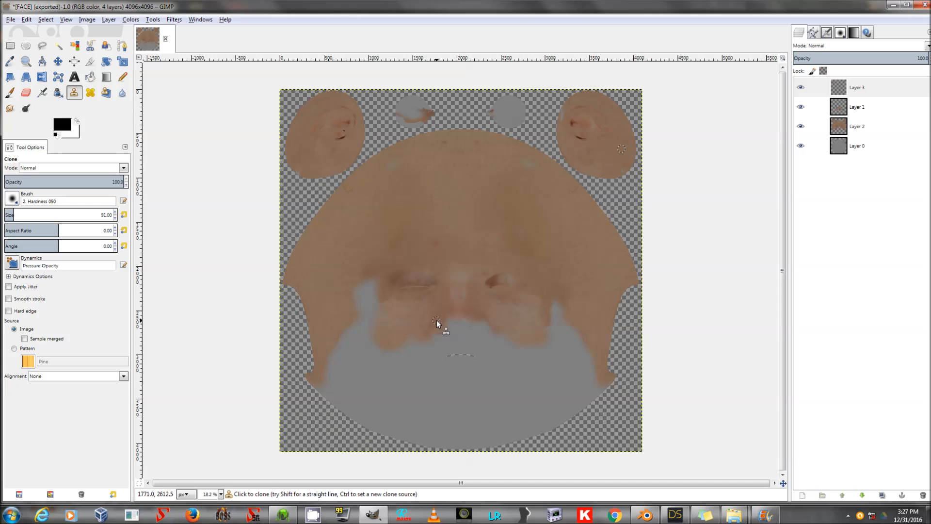
pyautogui.click(873, 81)
pyautogui.rightClick(851, 86)
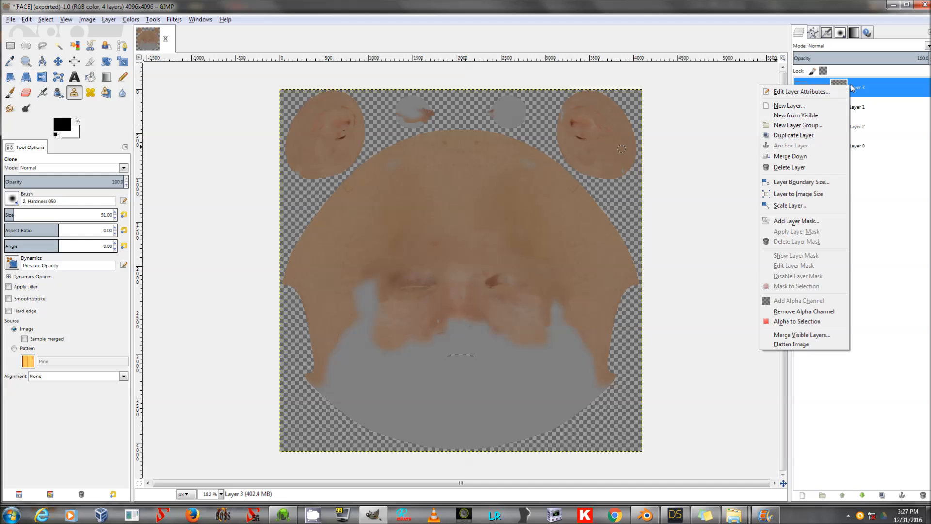
pyautogui.click(817, 116)
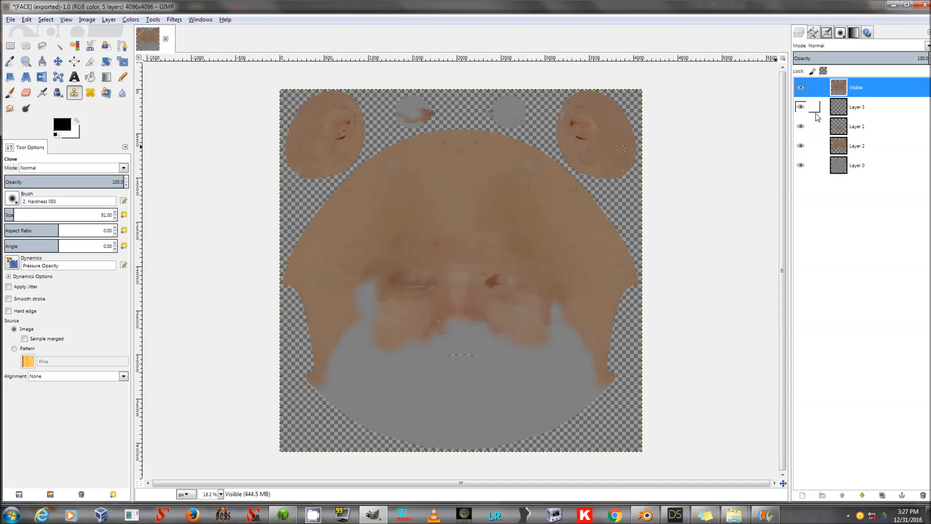
# Open Brightness-Contrast on the Visible layer and set brightness to 57 and contrast to 51.
pyautogui.click(153, 20)
pyautogui.moveTo(172, 58)
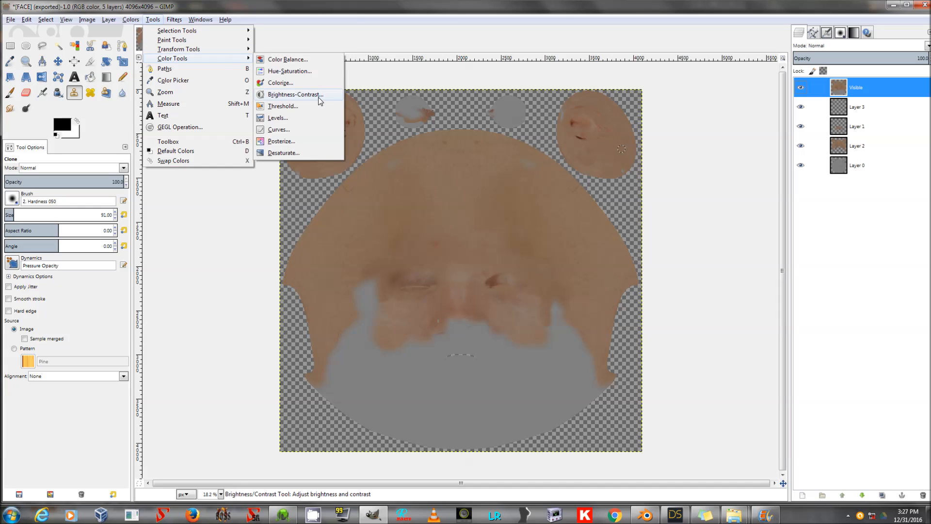
pyautogui.click(318, 96)
pyautogui.moveTo(161, 153); pyautogui.dragTo(175, 166)
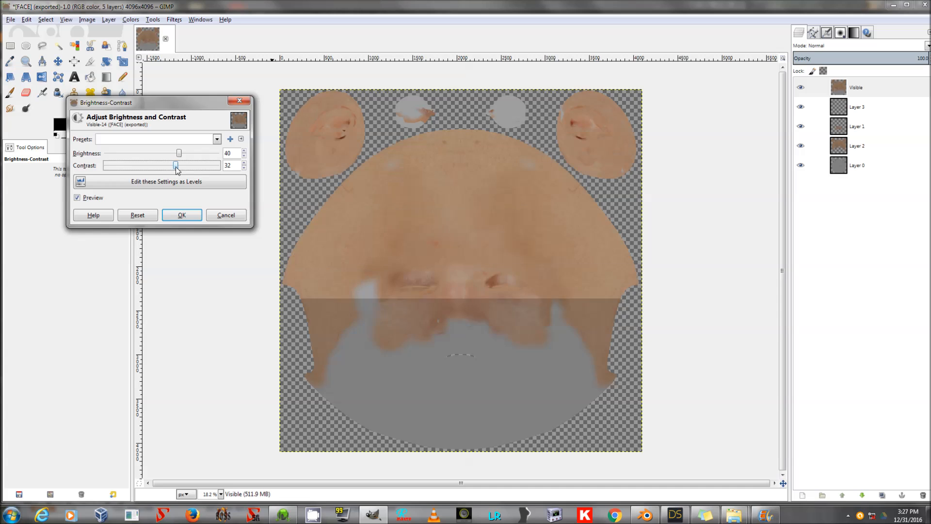
pyautogui.click(185, 153)
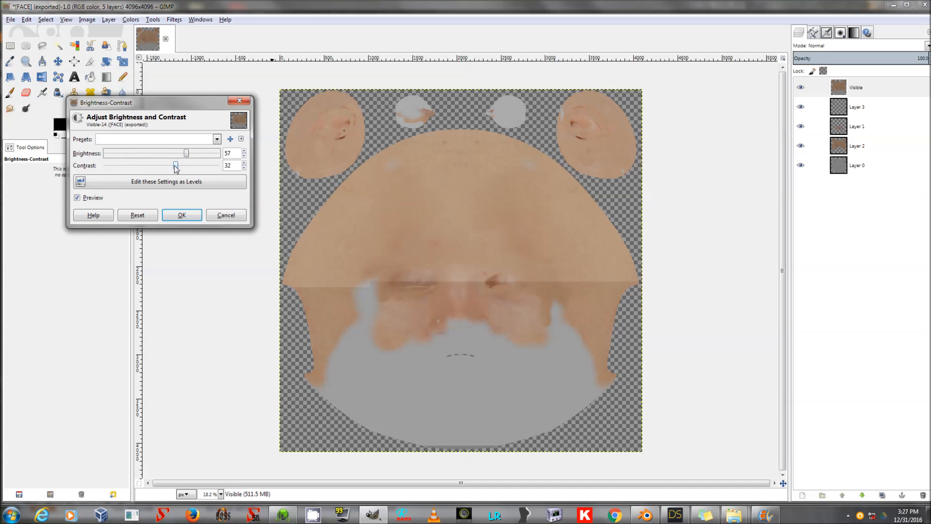
pyautogui.moveTo(175, 166); pyautogui.dragTo(184, 166)
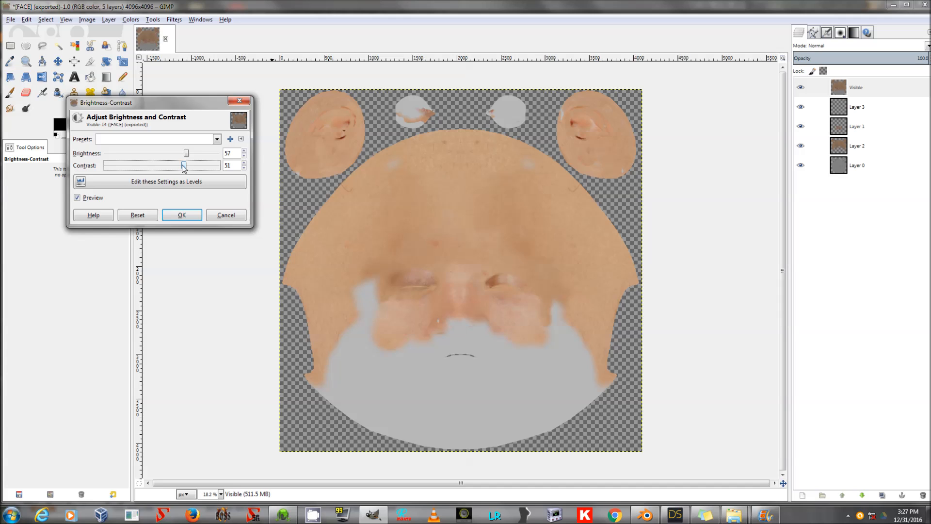
# Save these Brightness-Contrast settings as a favourite named TestT and apply the adjustment.
pyautogui.click(230, 139)
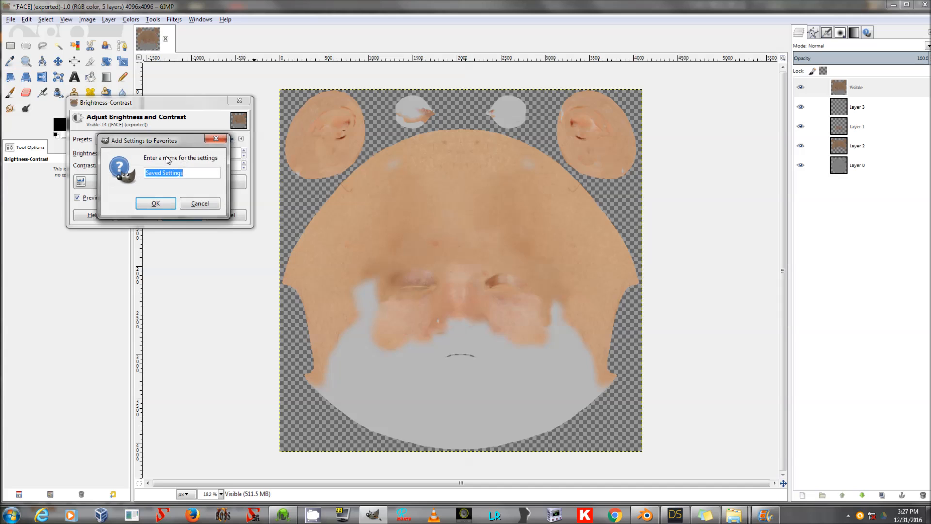
pyautogui.write('TestTExtureBC')
pyautogui.click(155, 203)
pyautogui.click(191, 215)
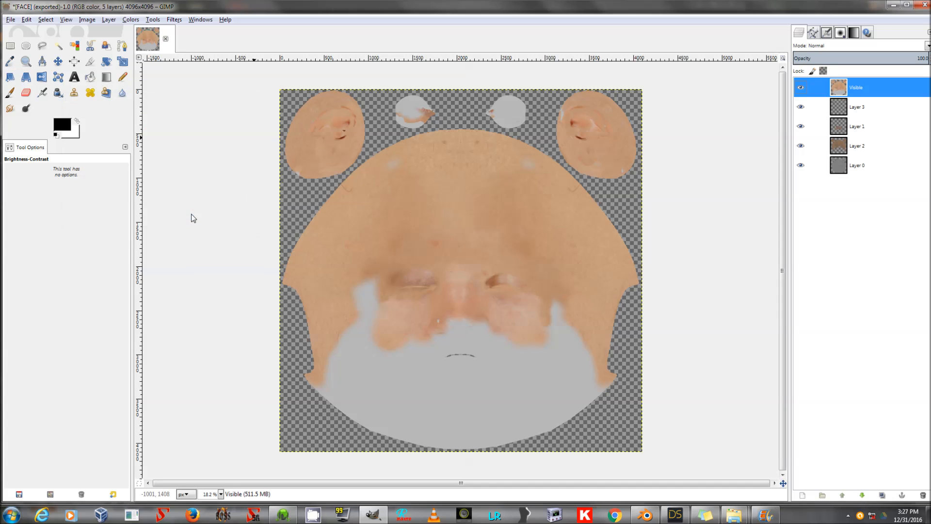
# Export the image over FACE.jpg in the 3dCoatSaves folder at JPEG quality 100.
pyautogui.click(11, 20)
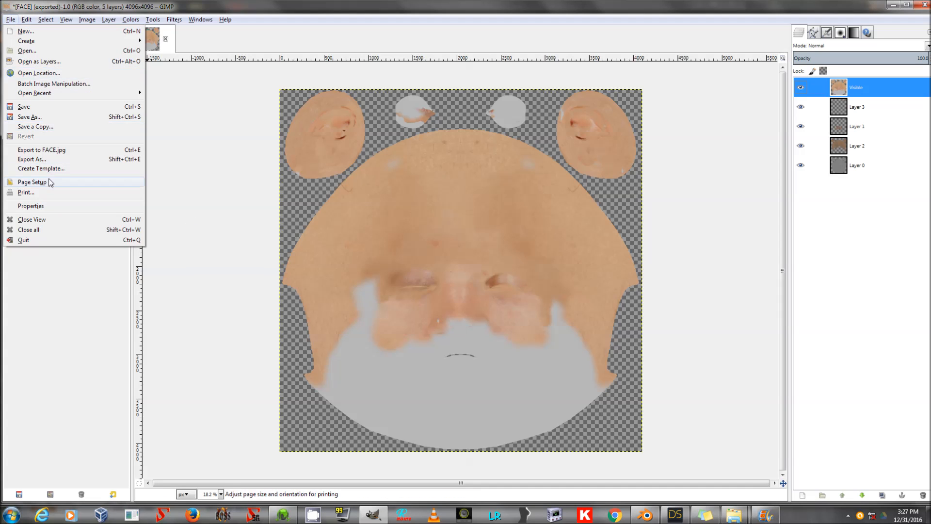
pyautogui.click(51, 163)
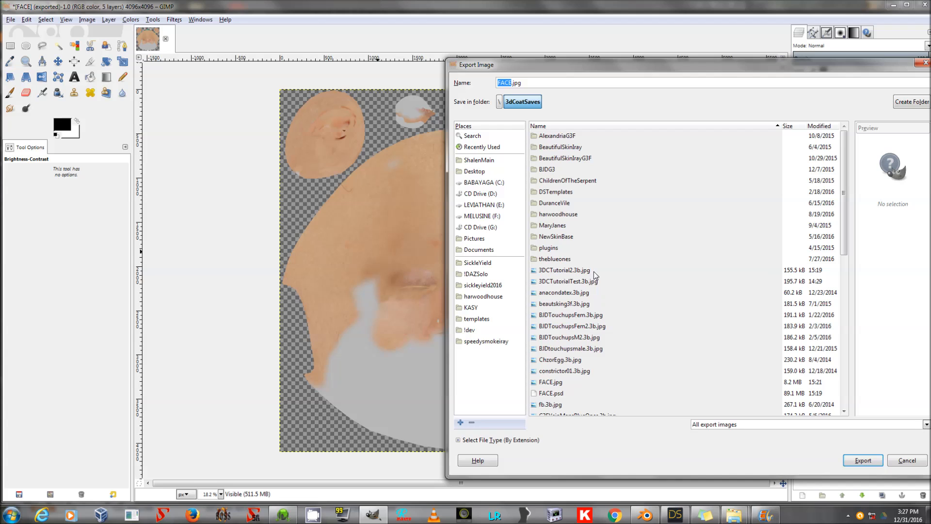
pyautogui.doubleClick(572, 381)
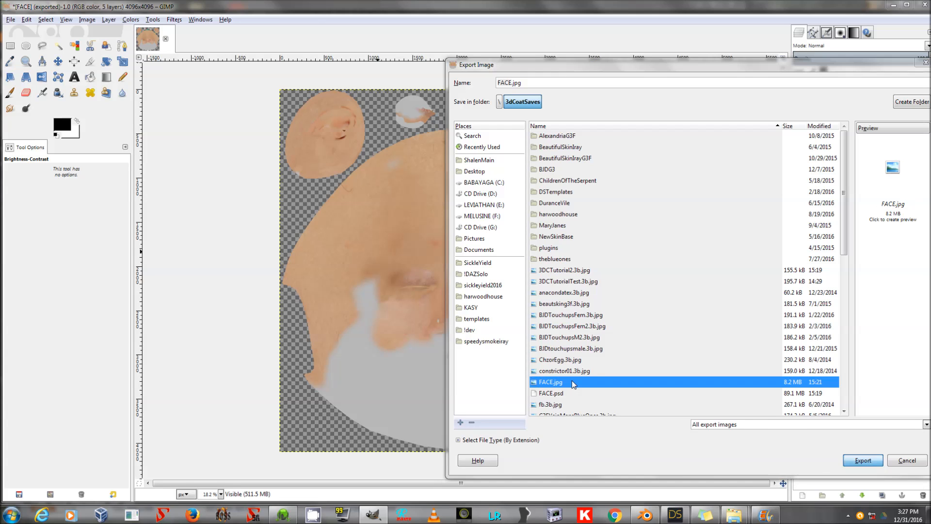
pyautogui.click(720, 316)
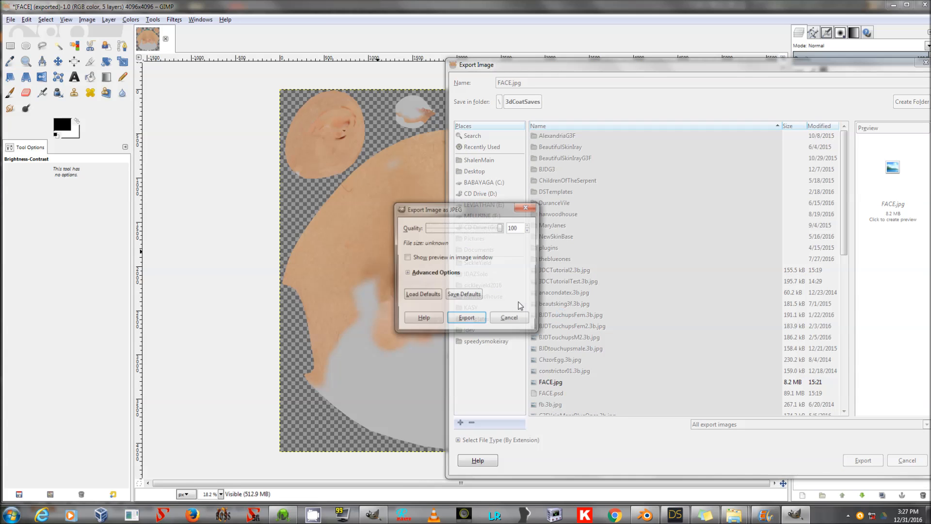
pyautogui.click(467, 323)
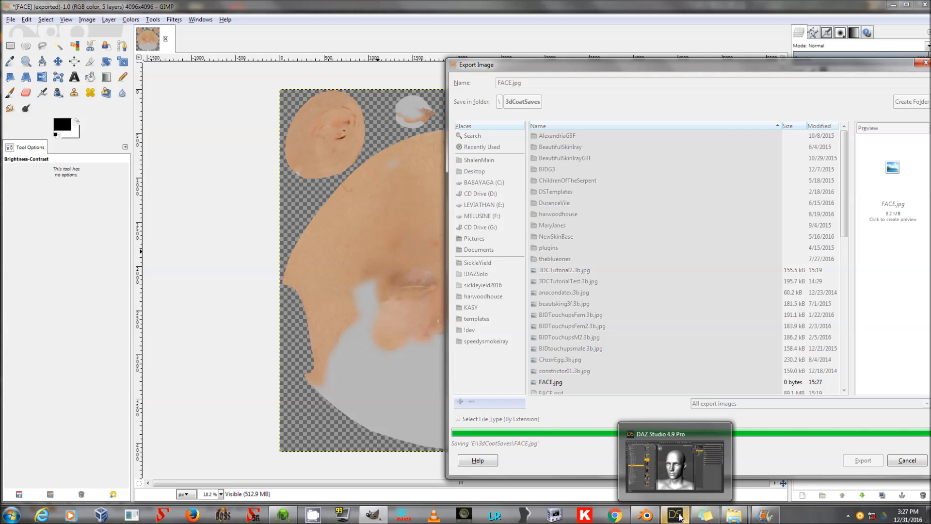
# Switch to DAZ Studio and select the Genesis 3 Male figure in the scene.
pyautogui.click(679, 515)
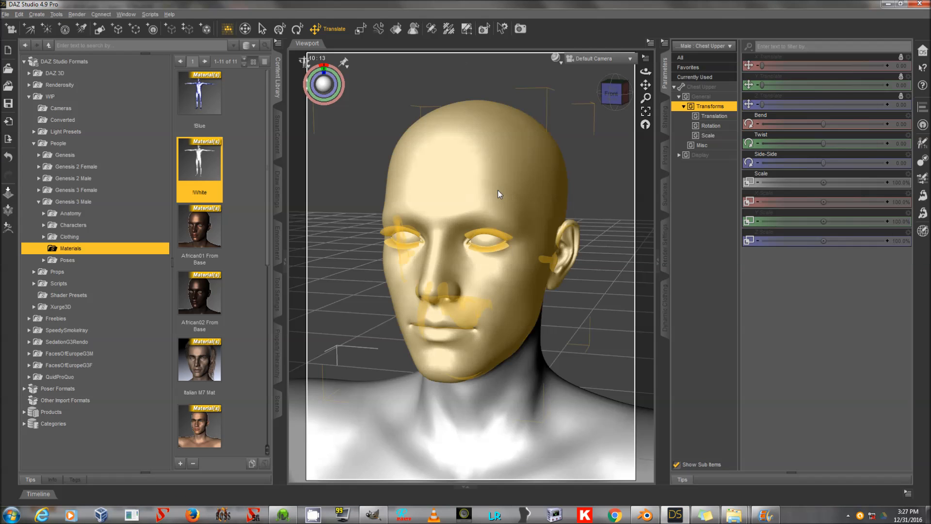
pyautogui.click(396, 28)
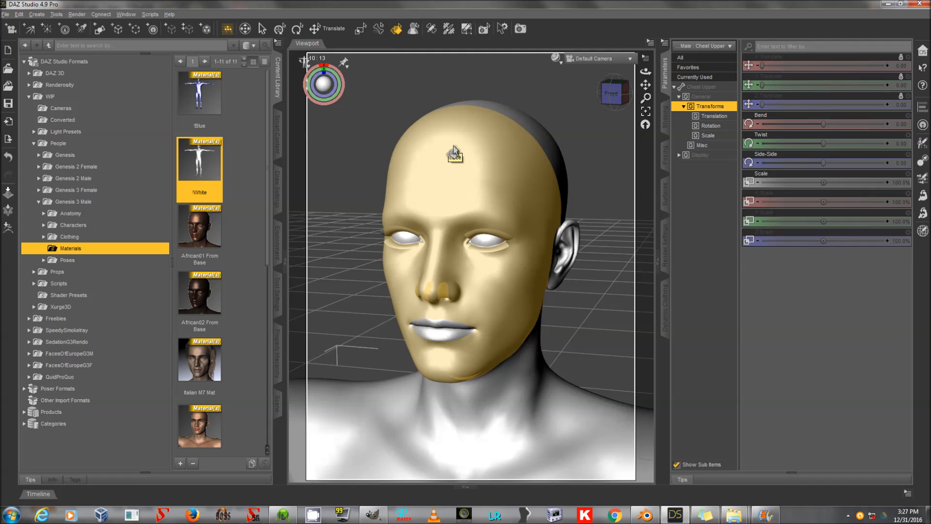
pyautogui.click(278, 403)
pyautogui.click(92, 81)
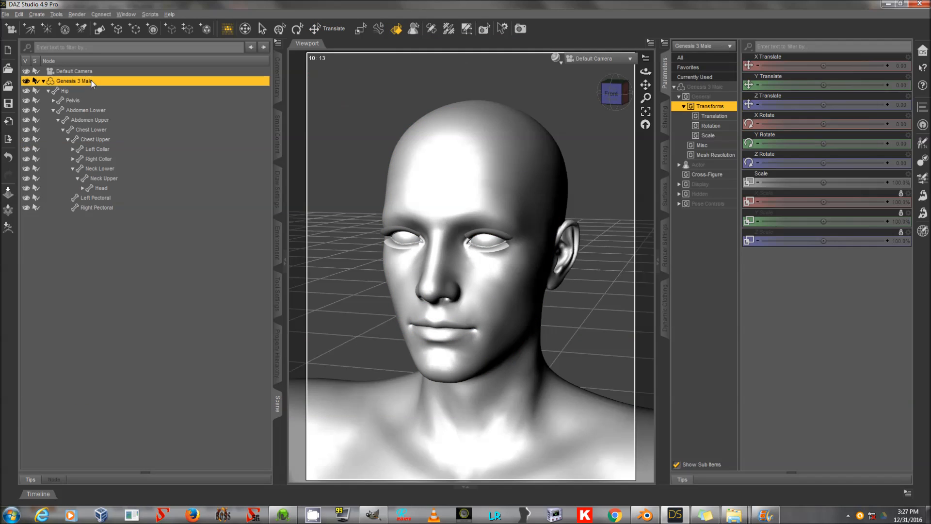
pyautogui.doubleClick(91, 81)
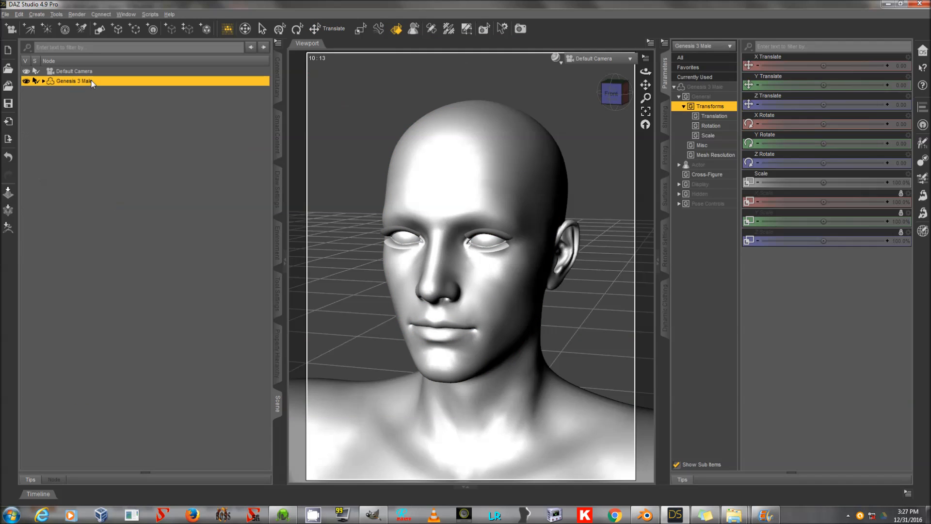
# Select the Face, Ears, EyeSocket and Lips surfaces of Genesis 3 Male in the Surfaces editor.
pyautogui.click(665, 194)
pyautogui.click(714, 96)
pyautogui.doubleClick(716, 143)
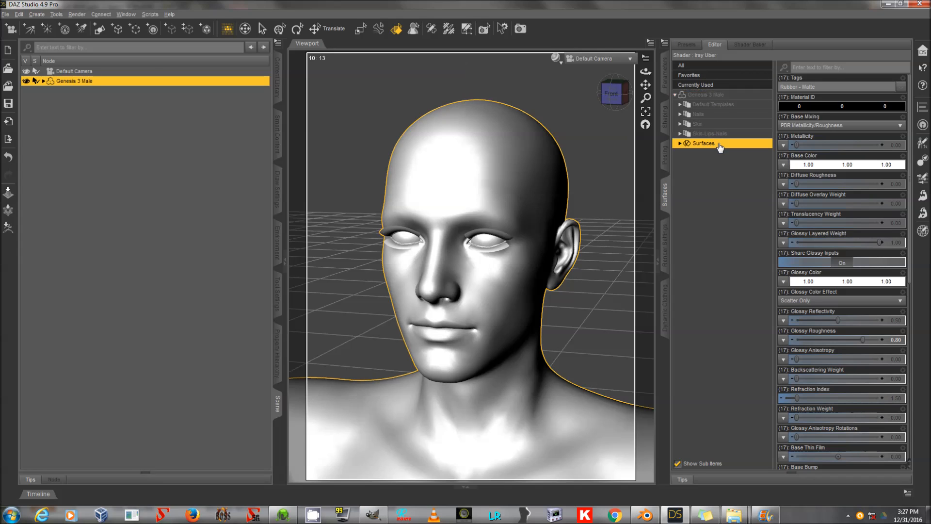
pyautogui.click(710, 212)
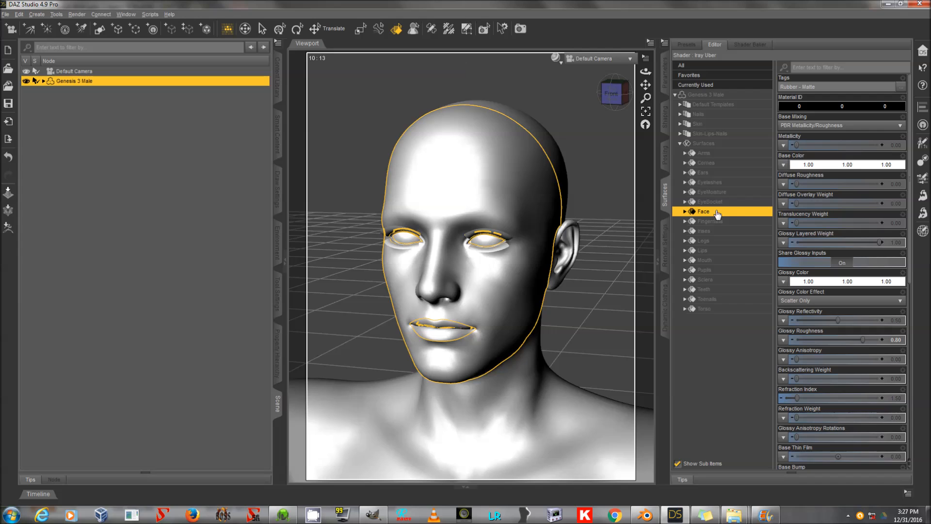
pyautogui.keyDown('ctrl'); pyautogui.click(727, 173); pyautogui.keyUp('ctrl')
pyautogui.keyDown('ctrl'); pyautogui.click(736, 202); pyautogui.keyUp('ctrl')
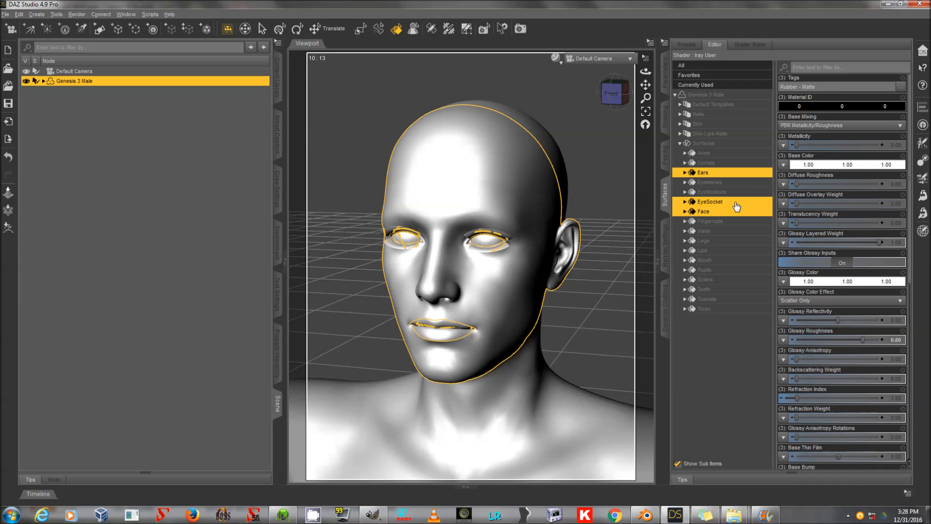
pyautogui.keyDown('ctrl'); pyautogui.click(710, 251); pyautogui.keyUp('ctrl')
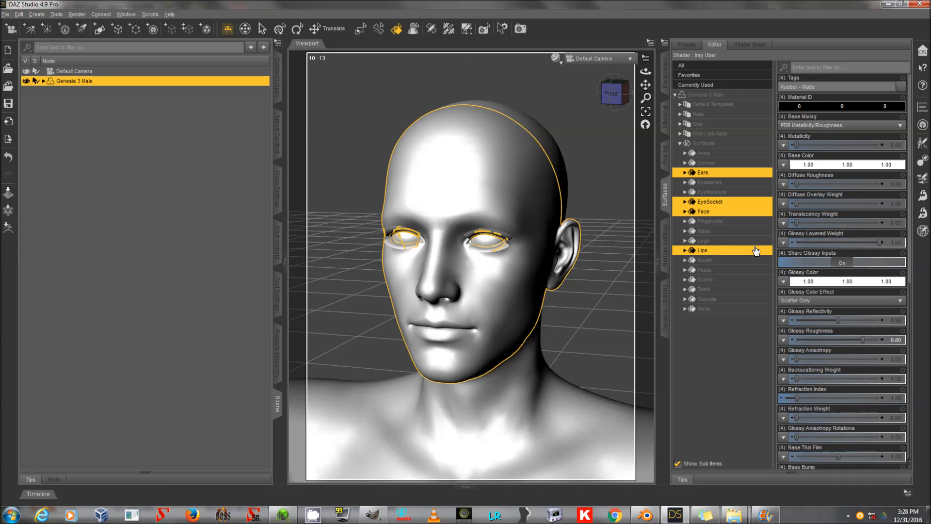
# Load FACE.jpg from the 3dCoatSaves folder on LEVIATHAN (E:) as the selected surfaces' Base Color map.
pyautogui.click(782, 165)
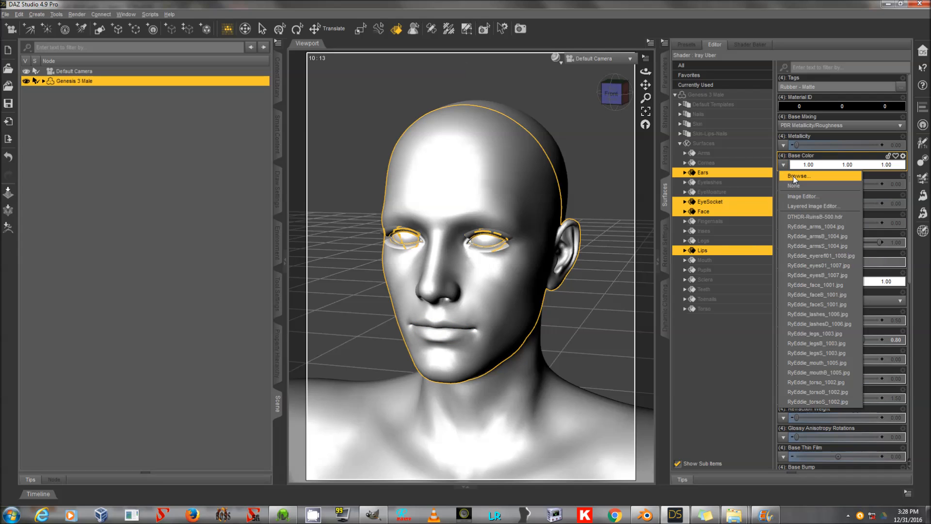
pyautogui.click(783, 178)
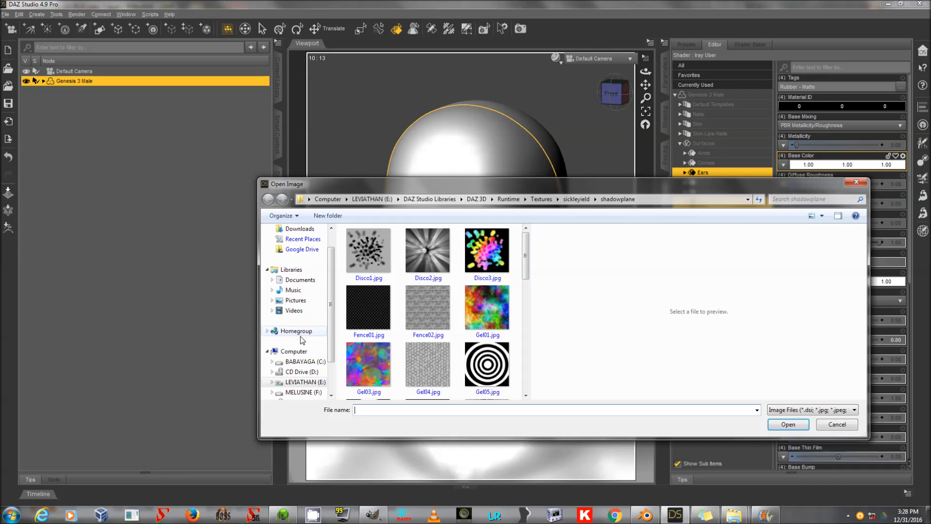
pyautogui.click(304, 391)
pyautogui.click(406, 304)
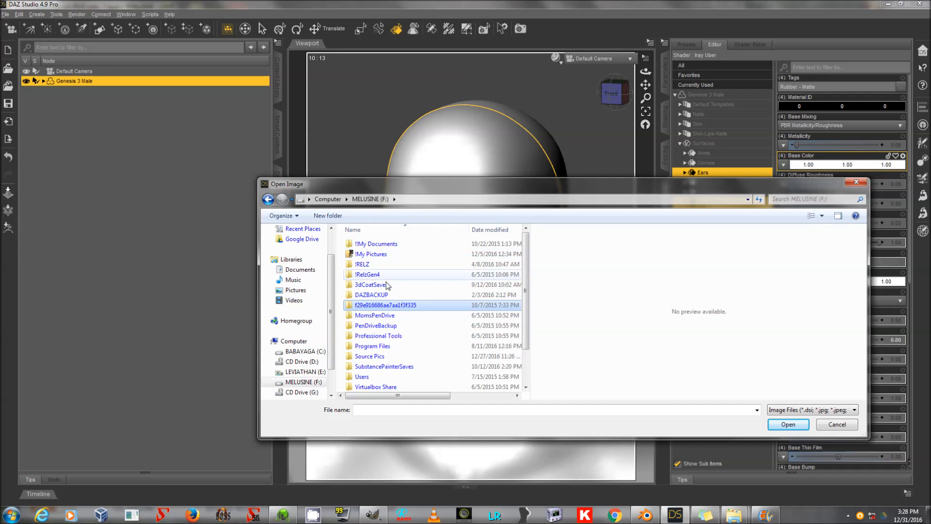
pyautogui.doubleClick(369, 284)
pyautogui.click(338, 199)
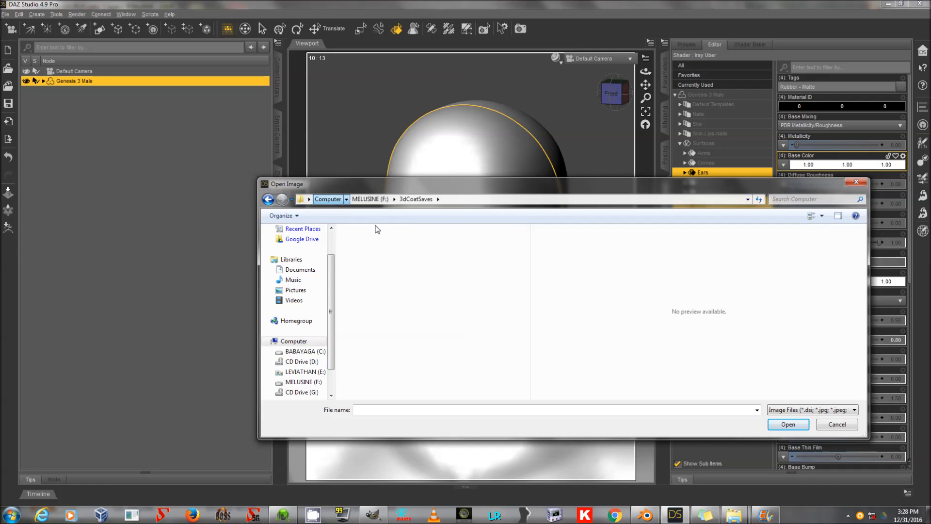
pyautogui.doubleClick(409, 274)
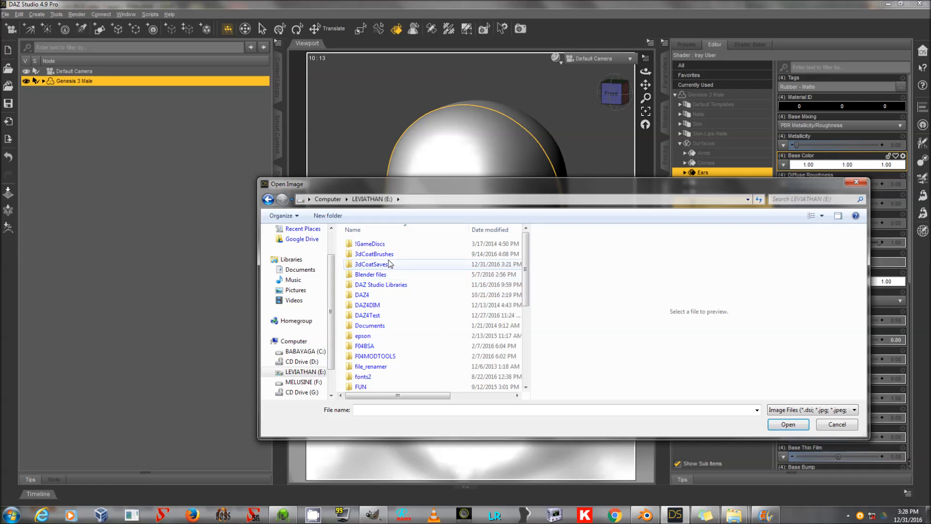
pyautogui.doubleClick(395, 265)
pyautogui.scroll(-4, 401, 283)
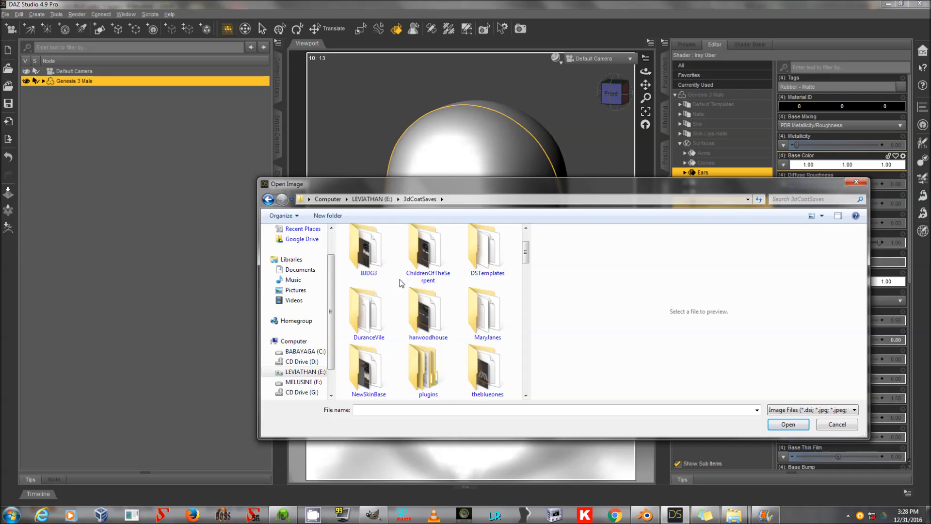
pyautogui.scroll(-3, 407, 284)
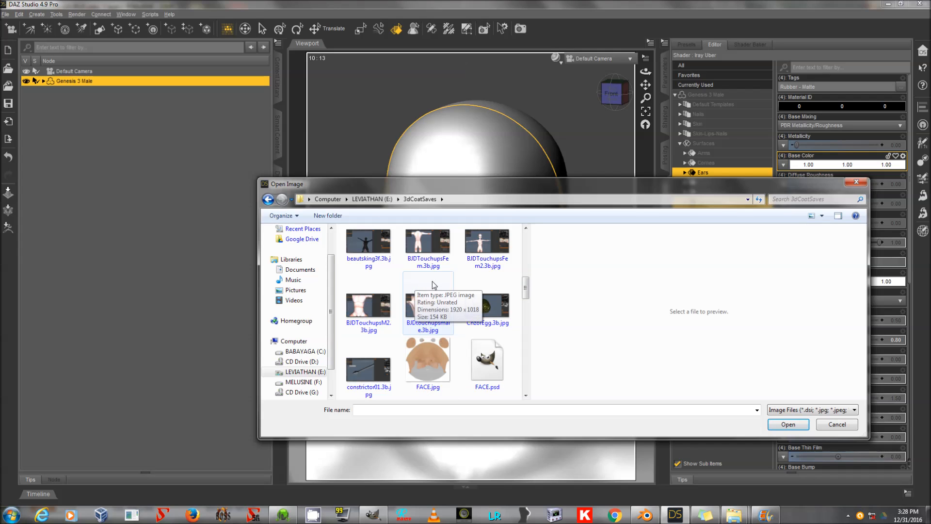
pyautogui.doubleClick(422, 365)
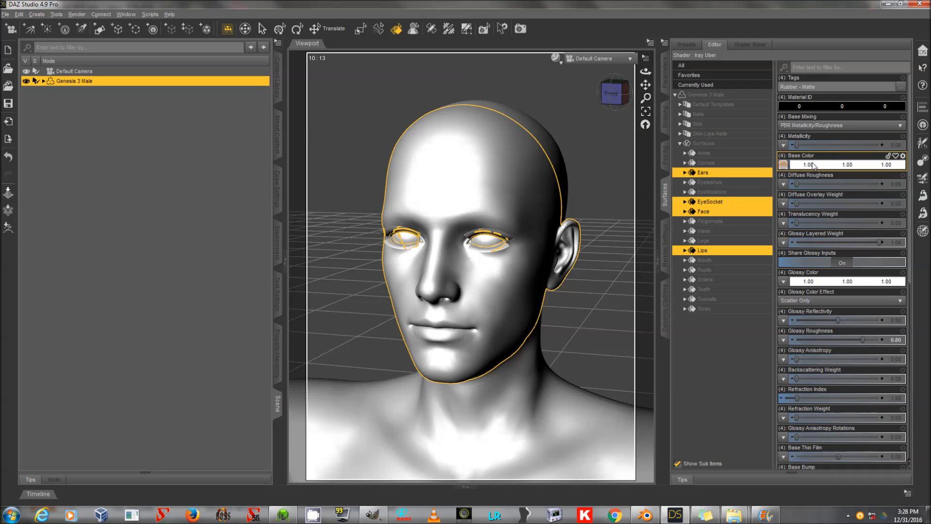
pyautogui.click(315, 29)
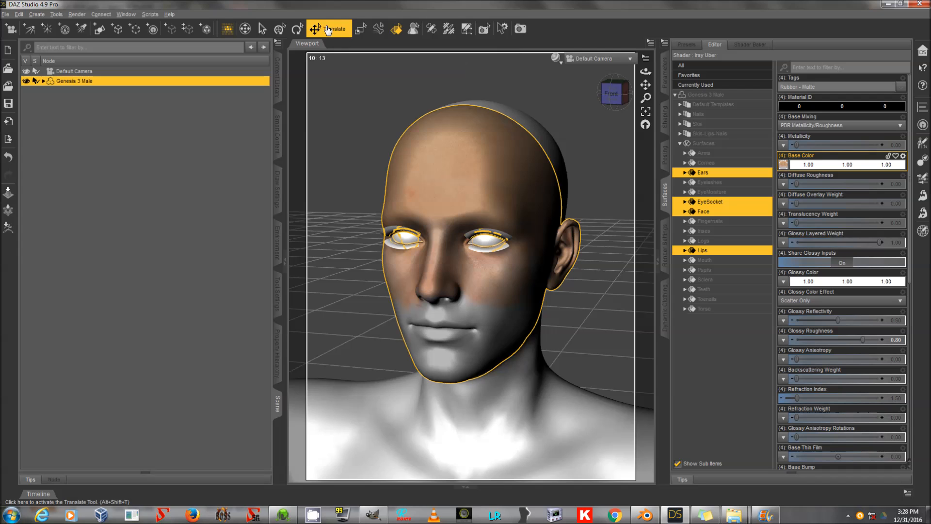
pyautogui.moveTo(645, 72)
pyautogui.mouseDown()
pyautogui.moveTo(581, 72)
pyautogui.moveTo(737, 63)
pyautogui.moveTo(621, 66)
pyautogui.moveTo(630, 72)
pyautogui.mouseUp()
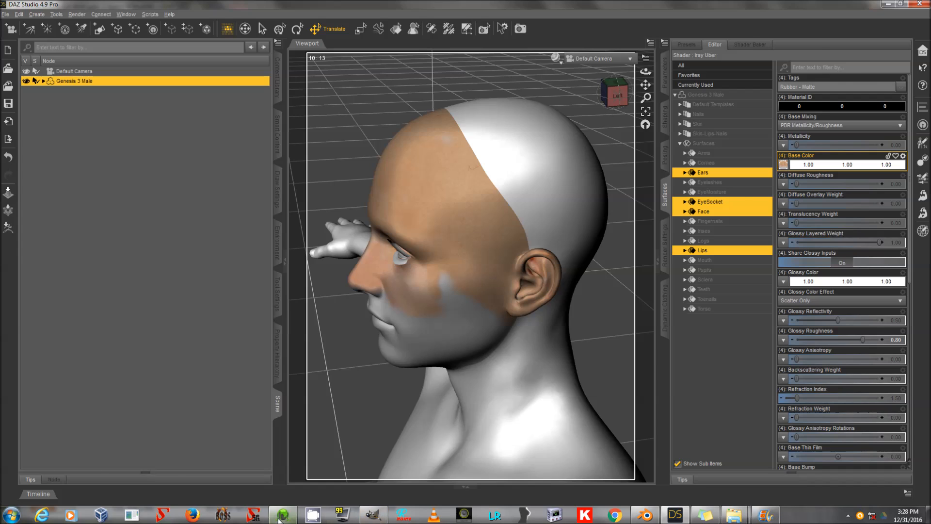
# Switch to 3D-Coat and export all layers' colour for the Torso UV set as TORSOHEAD.psd in the 3dCoatSaves folder.
pyautogui.click(372, 515)
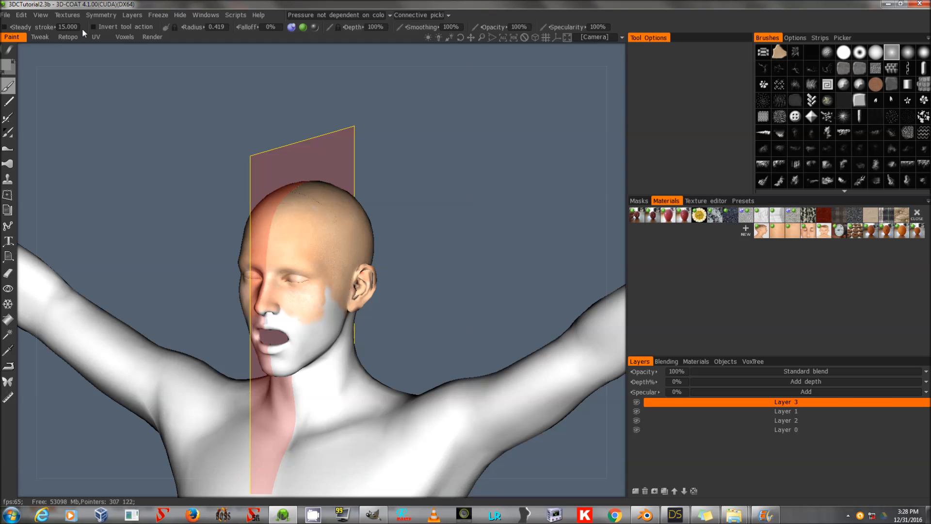
pyautogui.click(74, 14)
pyautogui.moveTo(85, 39)
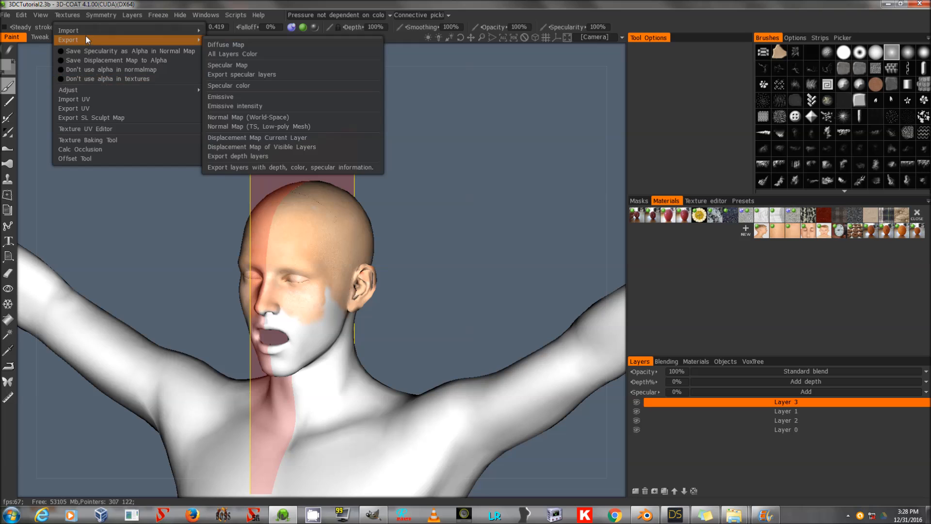
pyautogui.click(236, 55)
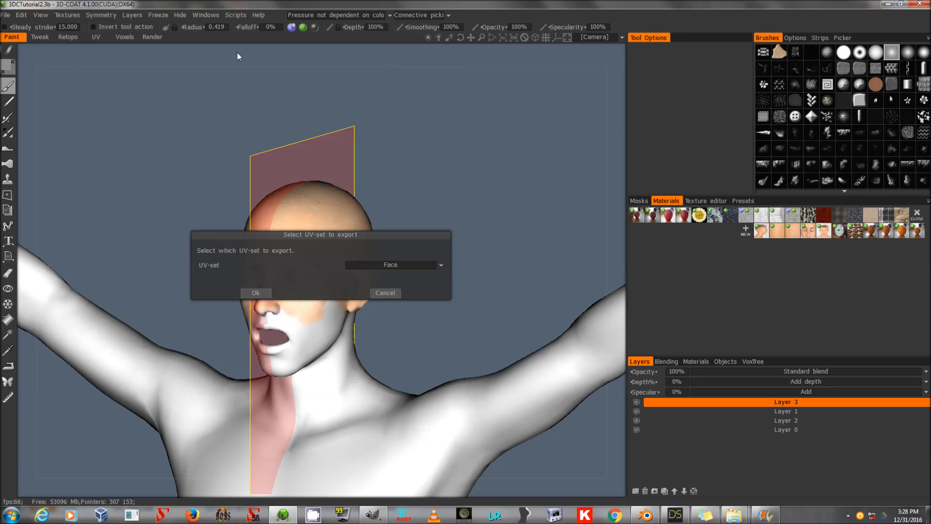
pyautogui.click(379, 266)
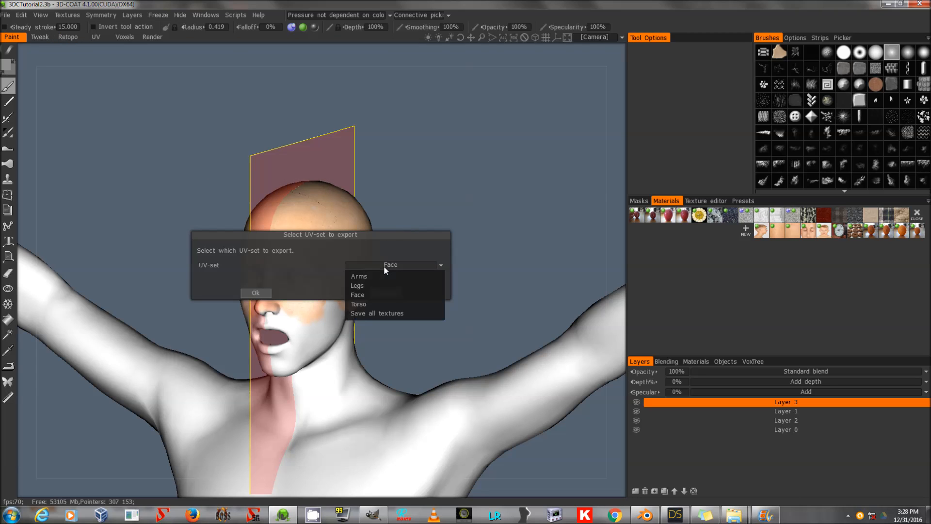
pyautogui.click(369, 304)
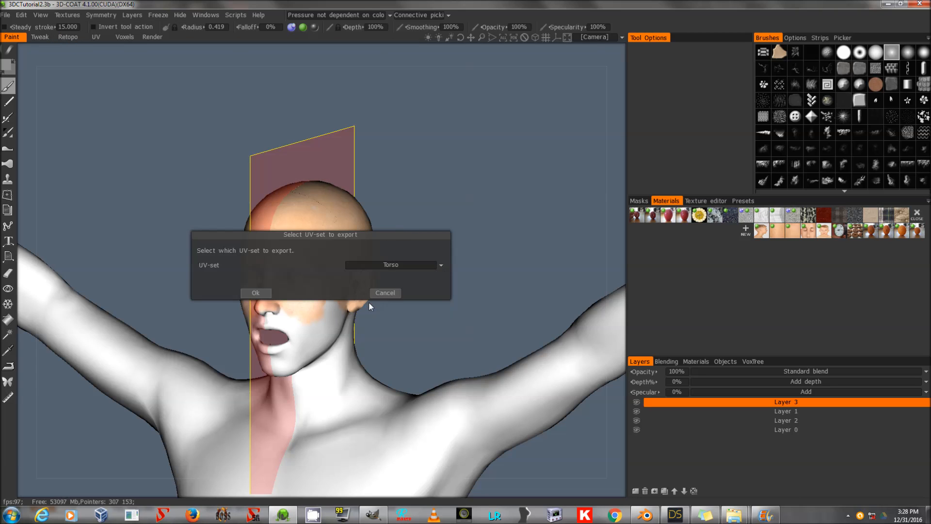
pyautogui.click(264, 292)
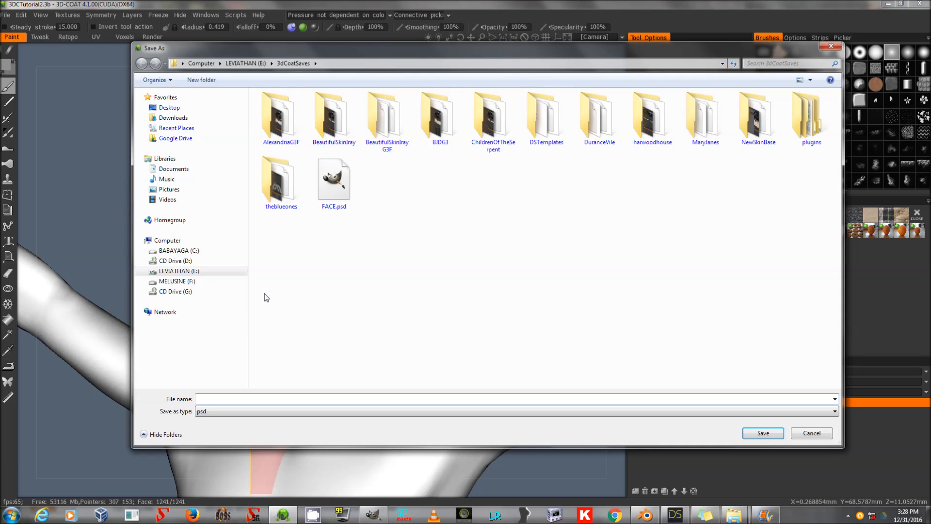
pyautogui.write('TORSOHEAD')
pyautogui.press('Return')
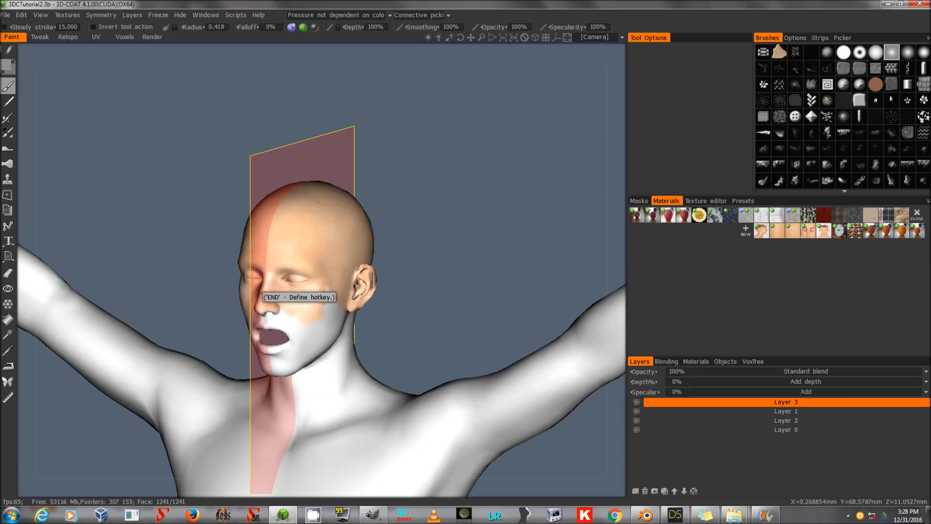
# Switch to GIMP and open TORSOHEAD.psd from the 3dCoatSaves folder.
pyautogui.click(373, 514)
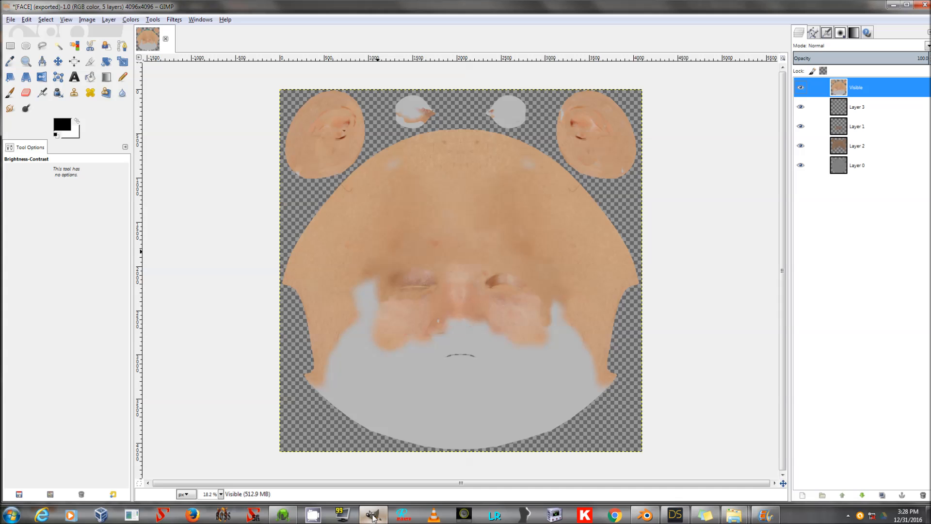
pyautogui.click(10, 19)
pyautogui.click(27, 50)
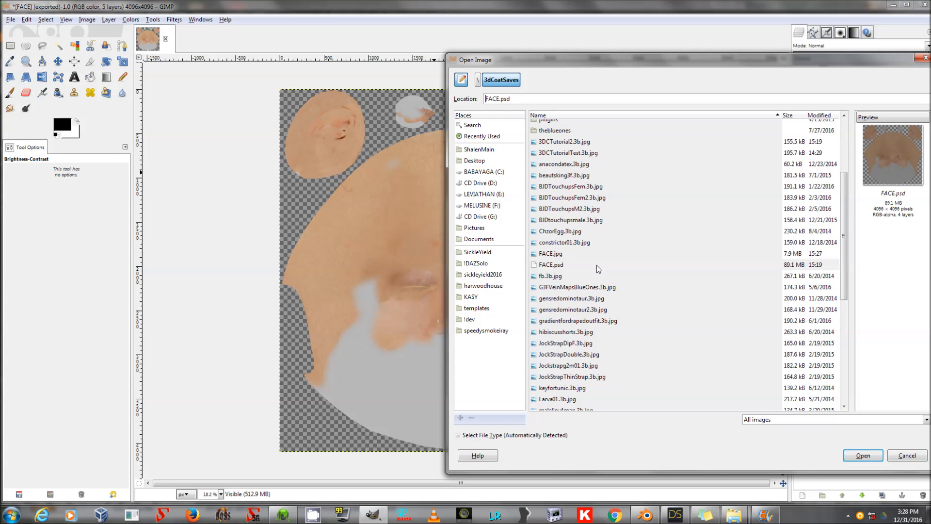
pyautogui.scroll(3, 597, 265)
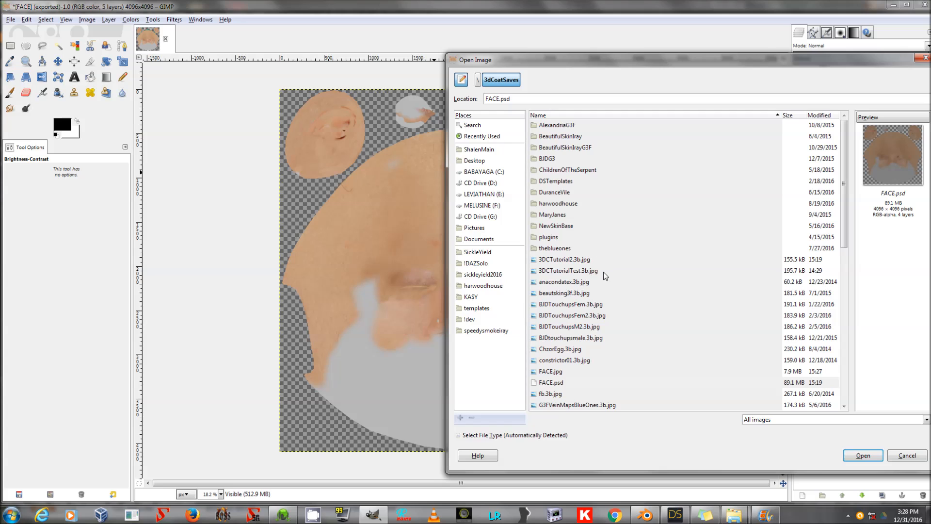
pyautogui.scroll(-10, 618, 339)
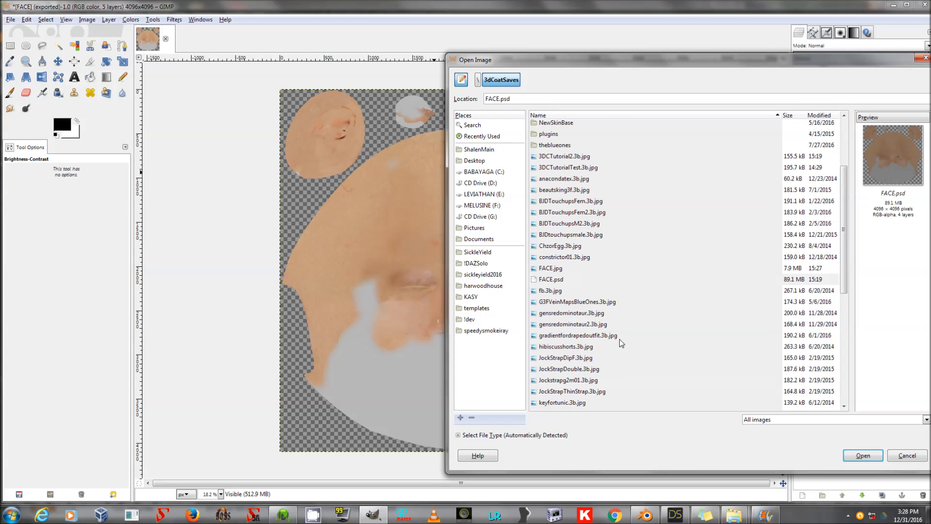
pyautogui.click(582, 404)
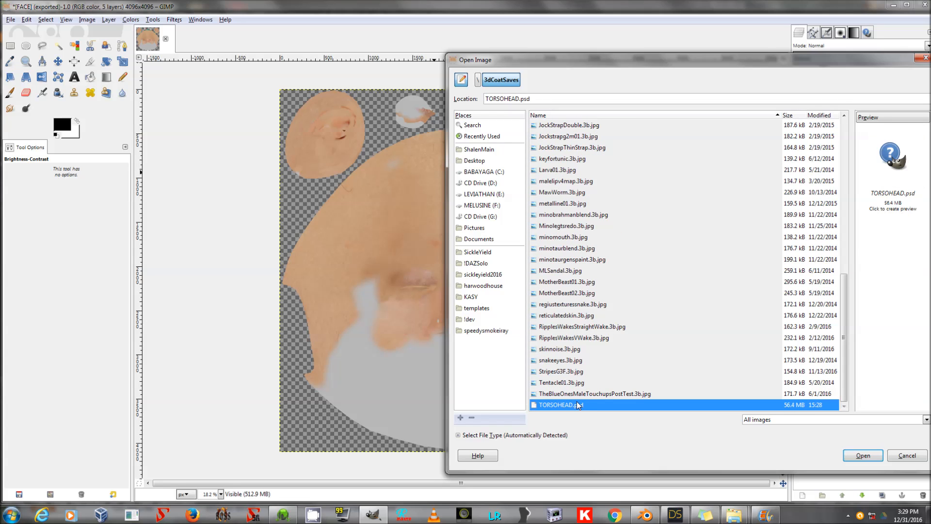
pyautogui.doubleClick(598, 402)
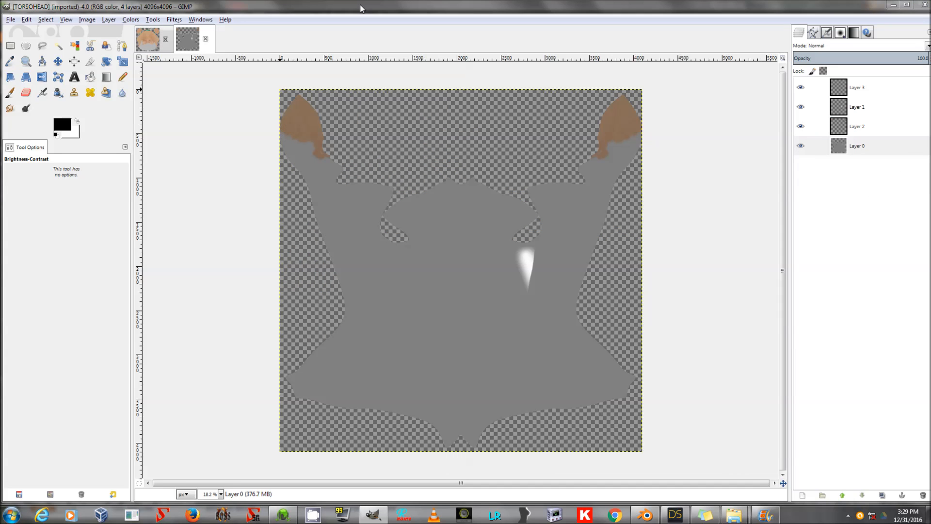
# Create a new layer from visible at the top of the TORSOHEAD layer stack.
pyautogui.click(852, 153)
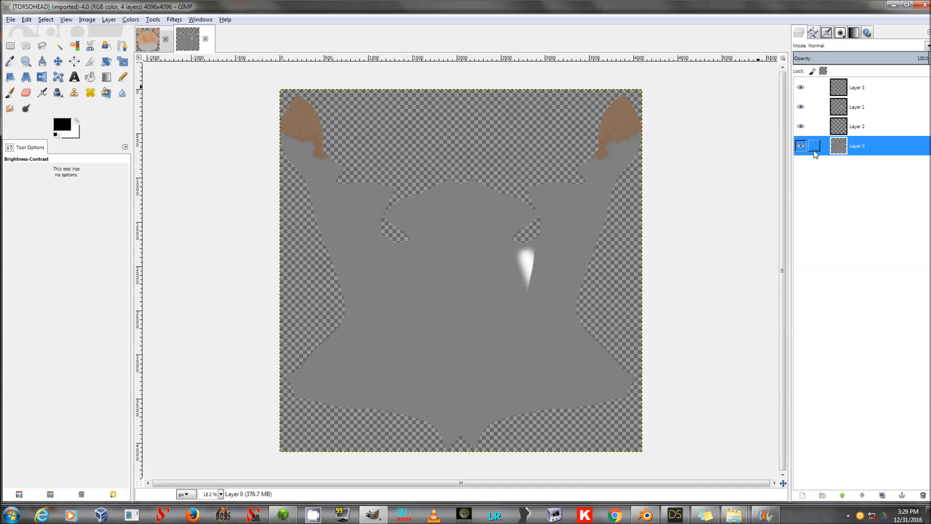
pyautogui.rightClick(863, 86)
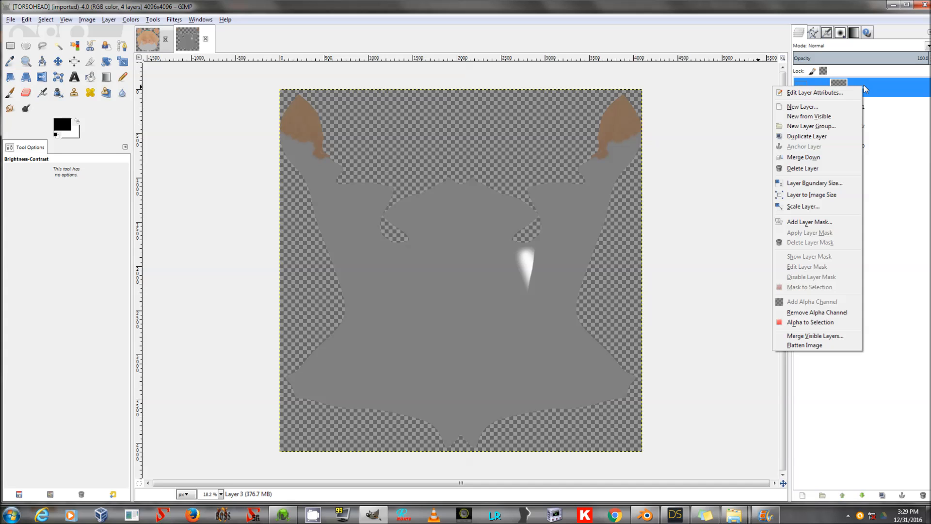
pyautogui.click(824, 115)
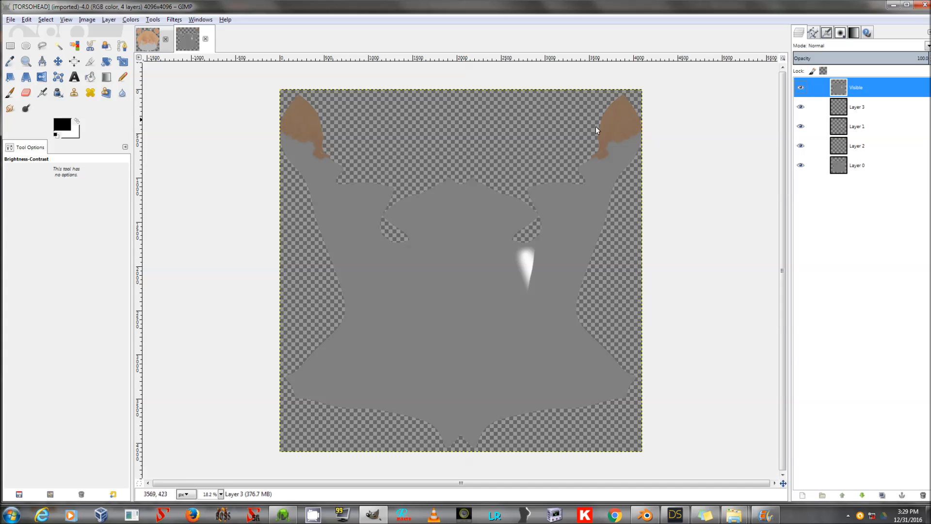
# Apply Brightness-Contrast to the new visible layer using the TestTExtureBC preset.
pyautogui.click(152, 19)
pyautogui.moveTo(172, 58)
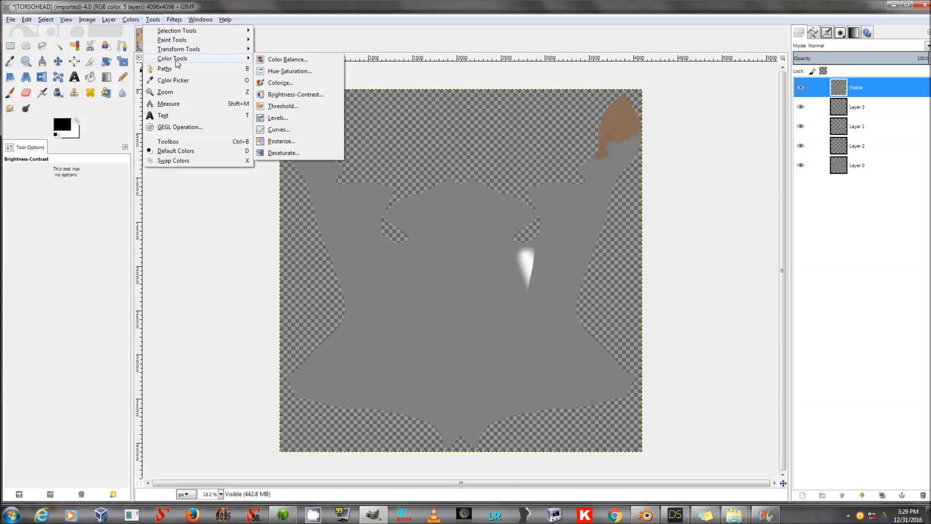
pyautogui.click(295, 94)
pyautogui.click(171, 139)
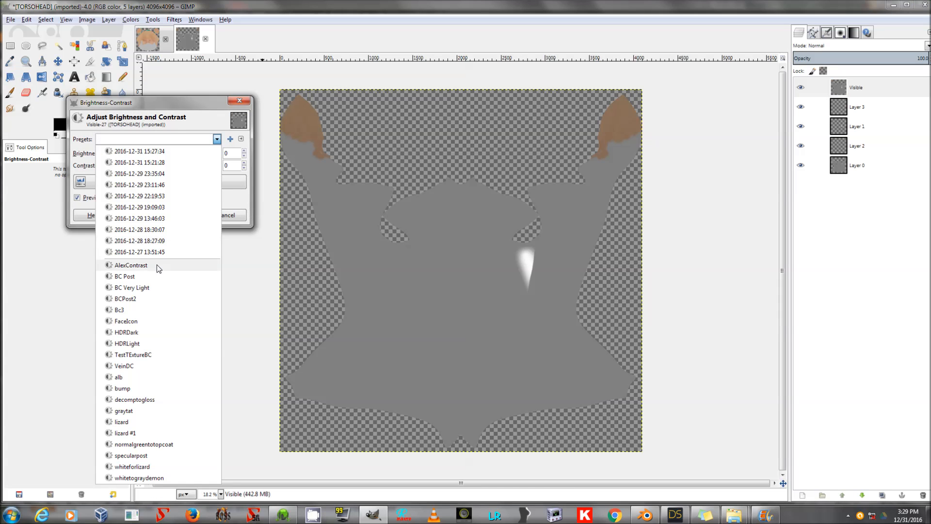
pyautogui.click(164, 353)
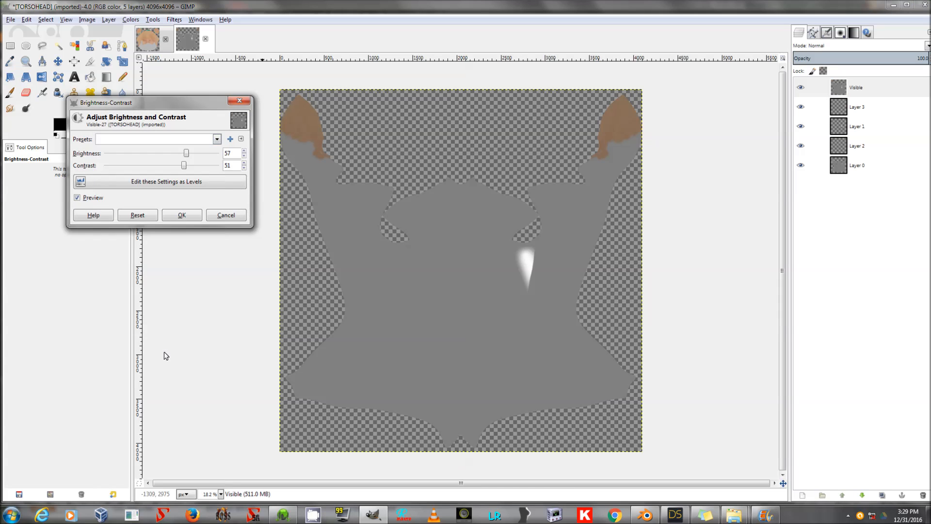
pyautogui.click(181, 215)
# Export the image as TORSO.jpg in the 3dCoatSaves folder at JPEG quality 100.
pyautogui.hotkey('alt', 'f')
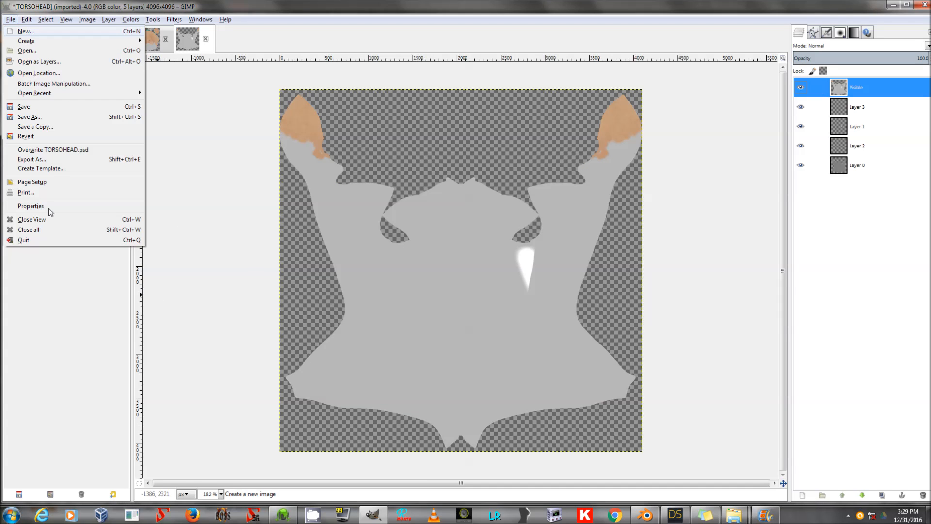
pyautogui.click(29, 158)
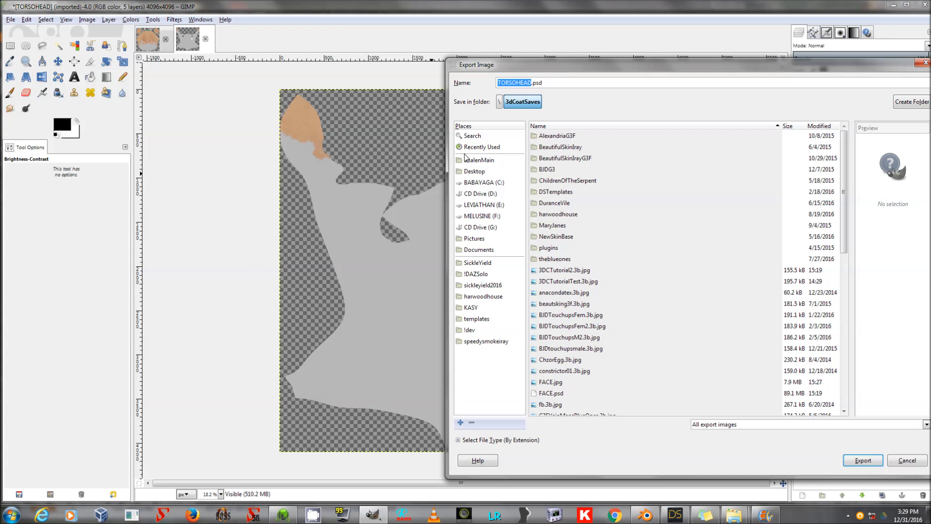
pyautogui.write('TORSO.')
pyautogui.write('jpg')
pyautogui.press('Return')
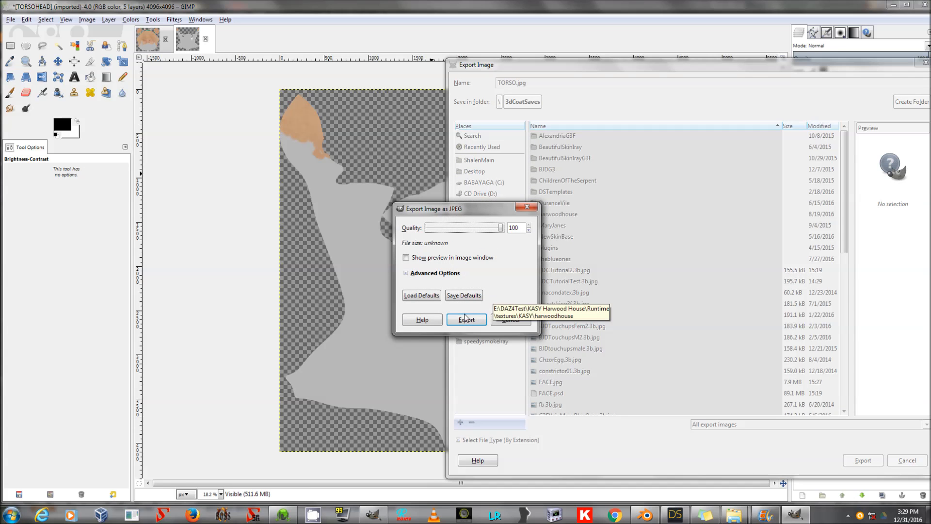
pyautogui.click(466, 318)
# Switch to DAZ Studio, select the Torso surface and load TORSO.jpg as its Base Color map.
pyautogui.click(675, 514)
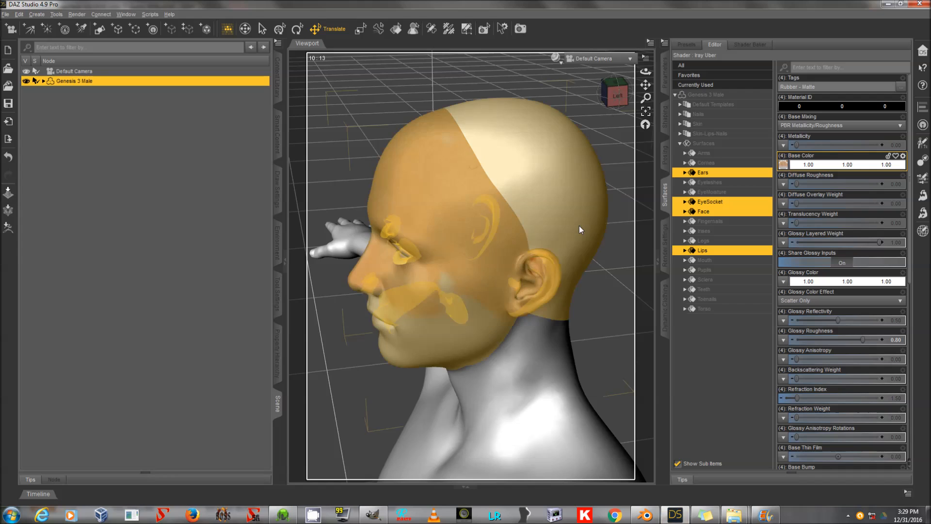
pyautogui.click(724, 310)
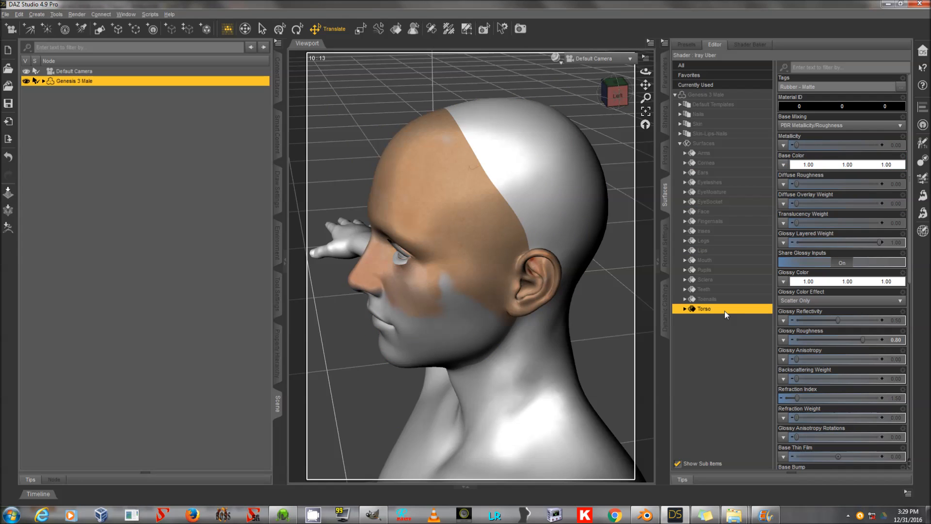
pyautogui.click(783, 165)
pyautogui.click(797, 176)
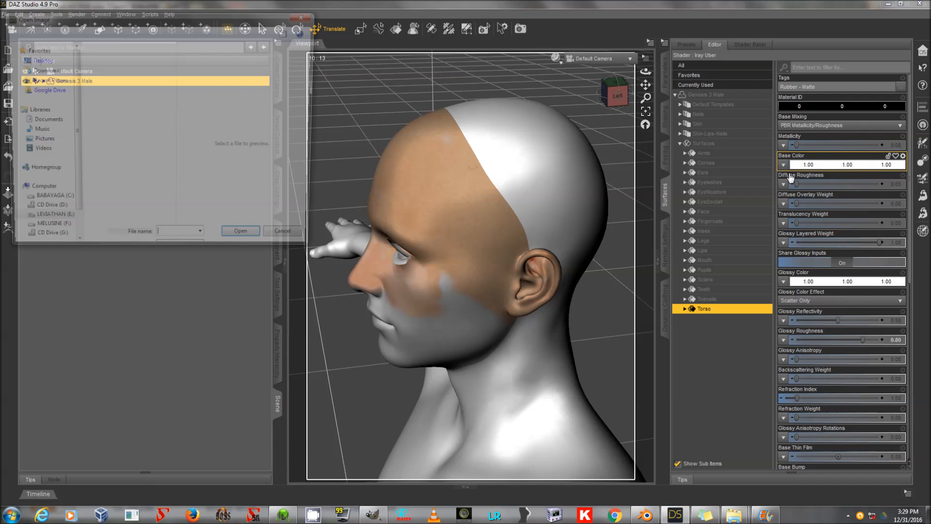
pyautogui.moveTo(528, 250); pyautogui.dragTo(526, 398)
pyautogui.doubleClick(494, 303)
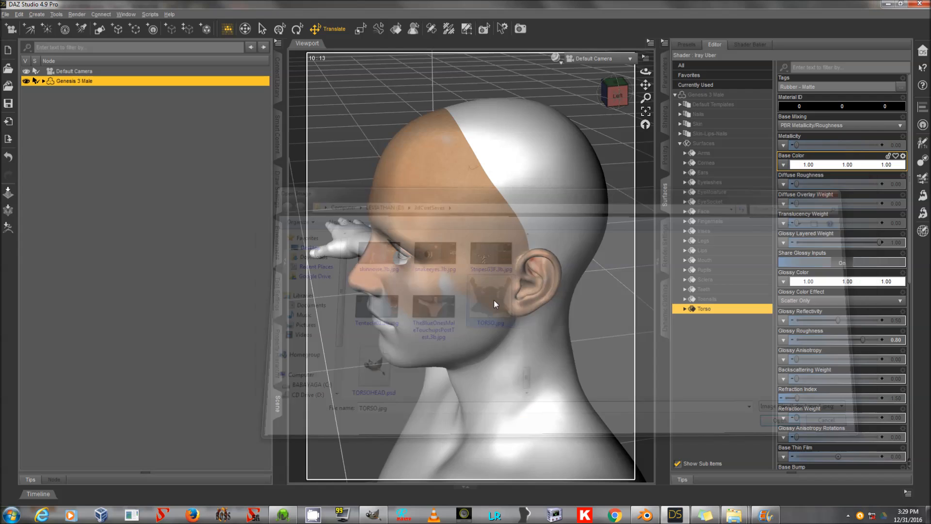
# Orbit the viewport around the figure's head to inspect the applied face and torso textures.
pyautogui.moveTo(646, 71); pyautogui.dragTo(424, 449)
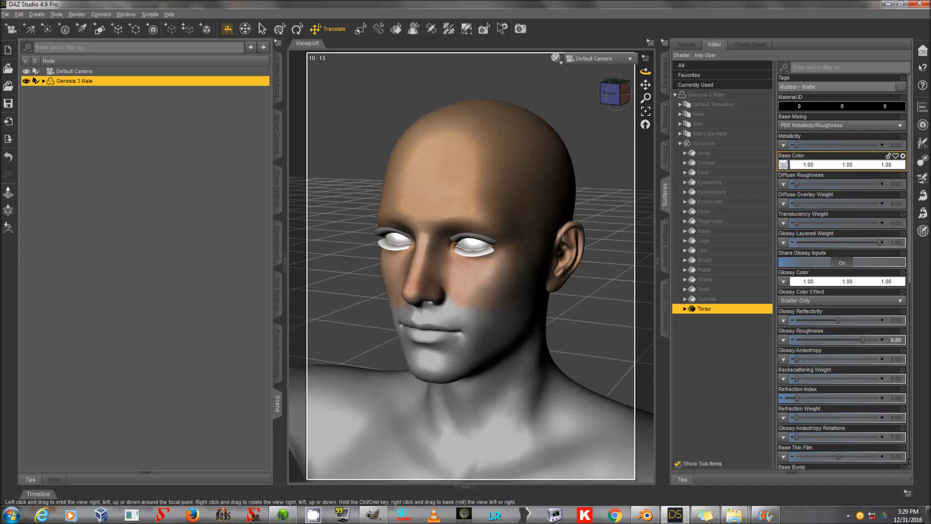
pyautogui.moveTo(646, 71); pyautogui.dragTo(542, 247)
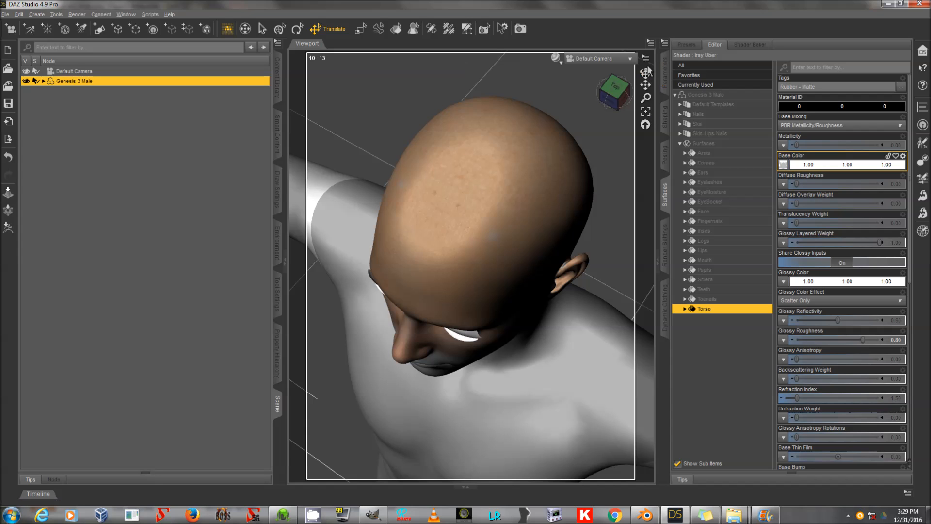
pyautogui.moveTo(645, 71); pyautogui.dragTo(567, 147)
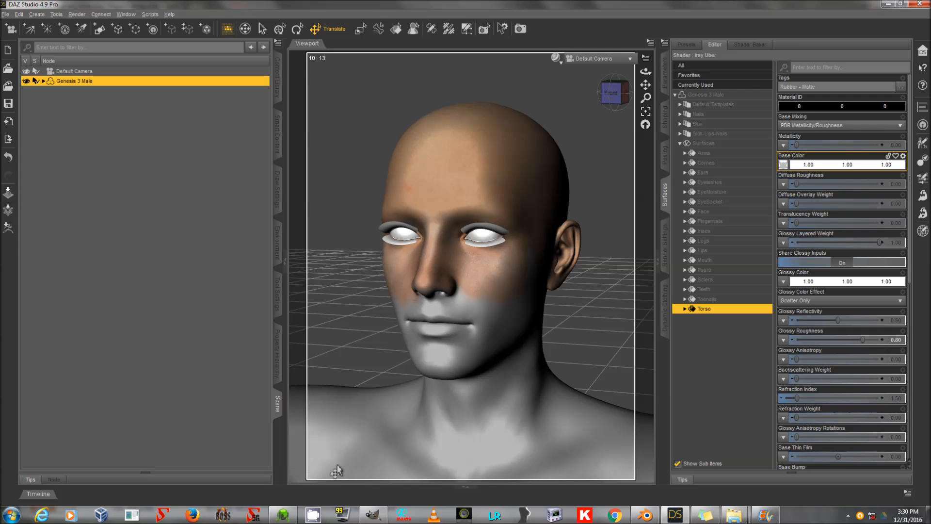
# Switch to the FACE image in GIMP and desaturate its Visible layer based on Lightness.
pyautogui.click(372, 514)
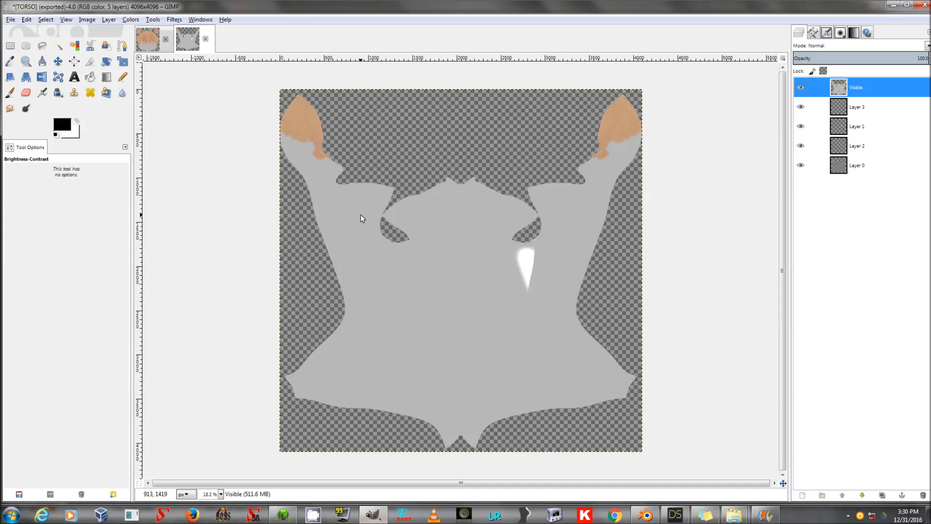
pyautogui.click(153, 42)
pyautogui.click(866, 90)
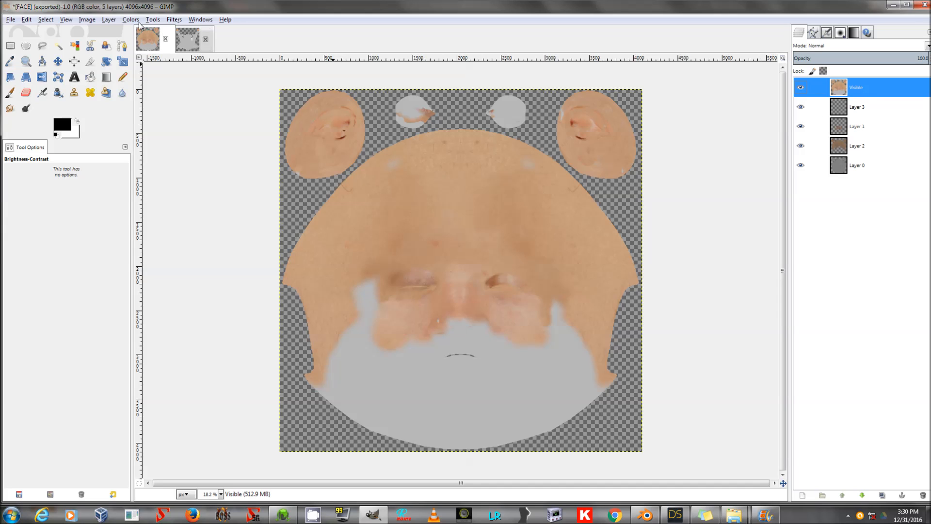
pyautogui.click(131, 20)
pyautogui.click(167, 126)
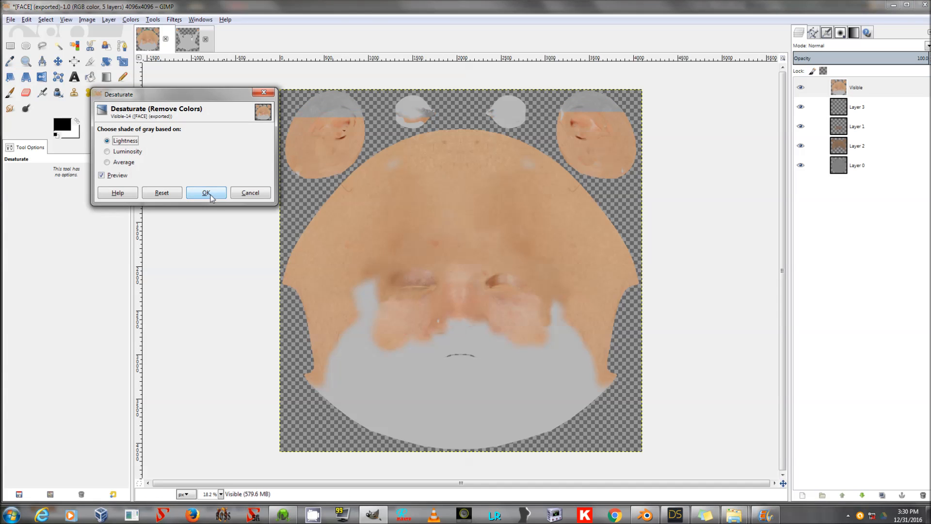
pyautogui.click(207, 192)
# Apply Brightness-Contrast to the desaturated face layer with brightness -34 and contrast 30.
pyautogui.click(153, 20)
pyautogui.moveTo(178, 60)
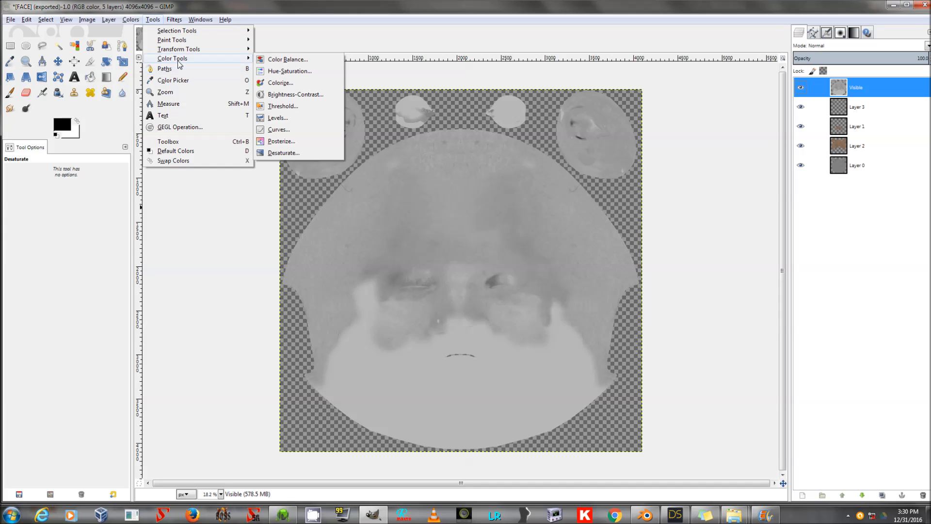
pyautogui.click(295, 94)
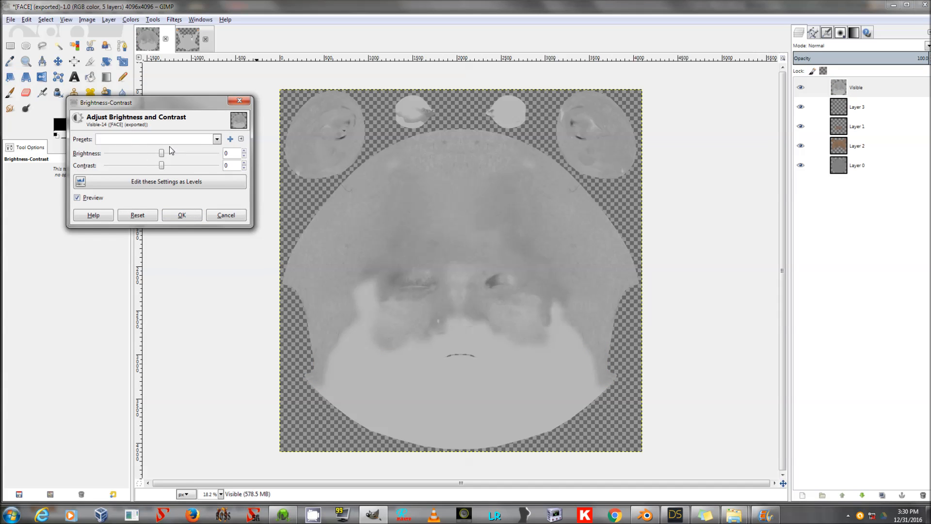
pyautogui.moveTo(161, 153)
pyautogui.mouseDown()
pyautogui.moveTo(147, 153)
pyautogui.moveTo(172, 166)
pyautogui.mouseUp()
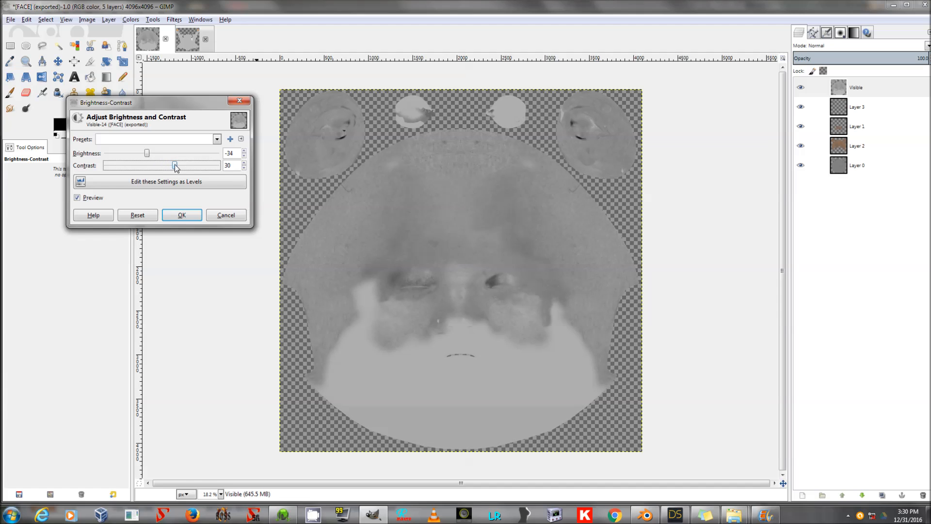
pyautogui.click(178, 215)
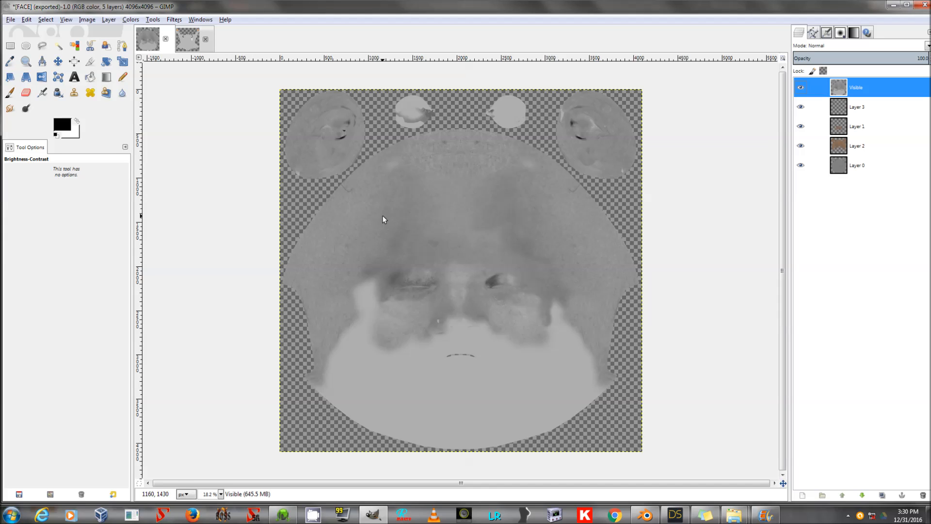
# Try a dodge stroke on the forehead with the Dodge/Burn tool, then undo it.
pyautogui.hotkey('shift', 'd')
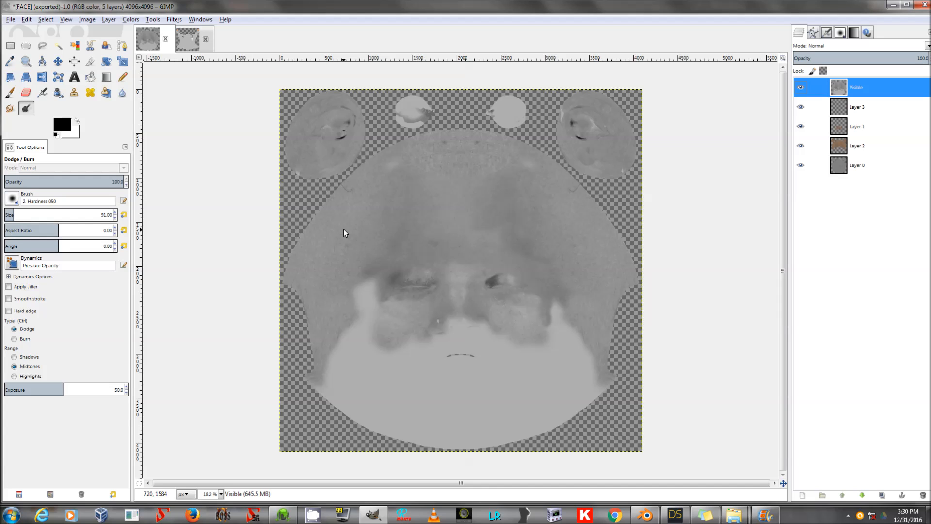
pyautogui.moveTo(355, 229); pyautogui.dragTo(354, 251)
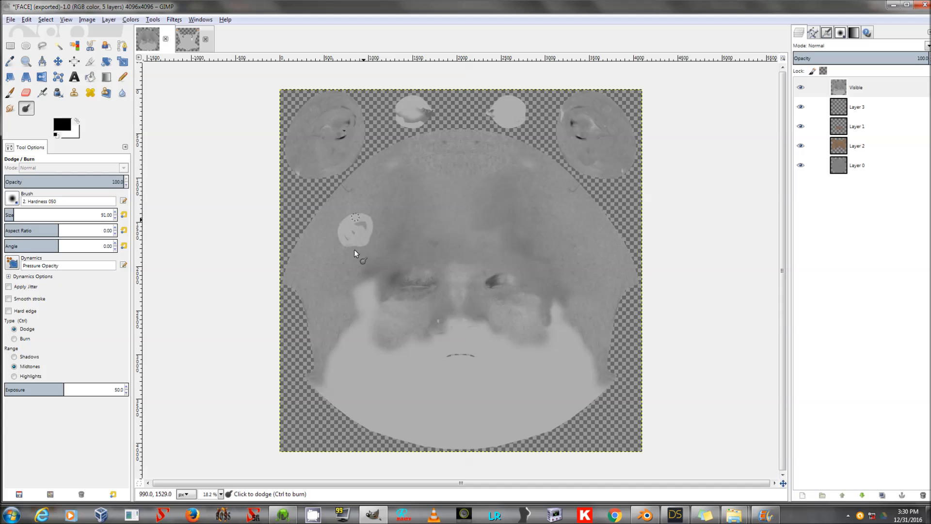
pyautogui.hotkey('ctrl', 'z')
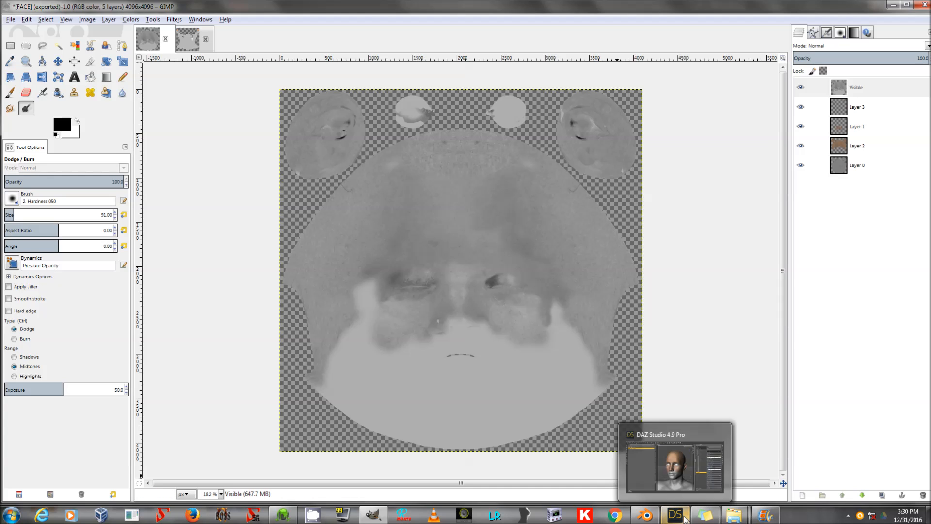
pyautogui.press('ctrl')
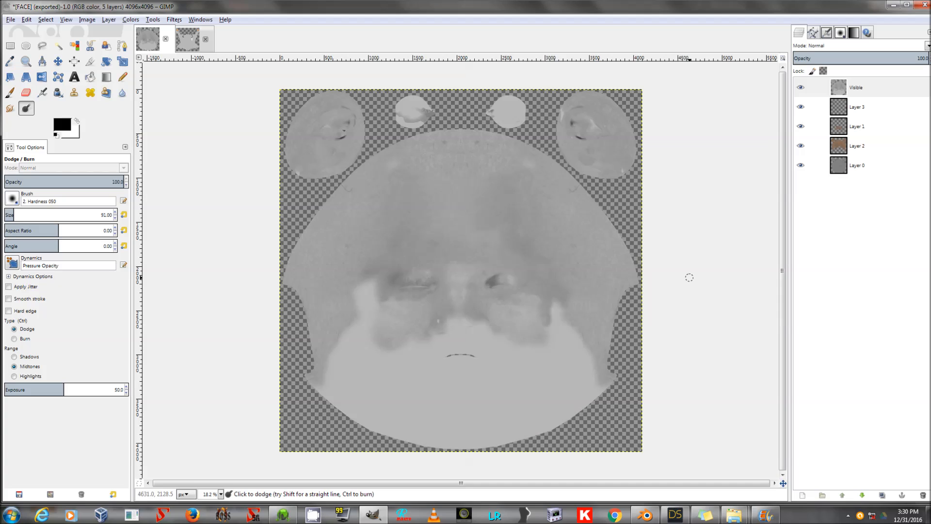
# Try a stronger Brightness-Contrast adjustment of brightness -93 and contrast 67 on the Visible layer, then undo it.
pyautogui.click(867, 88)
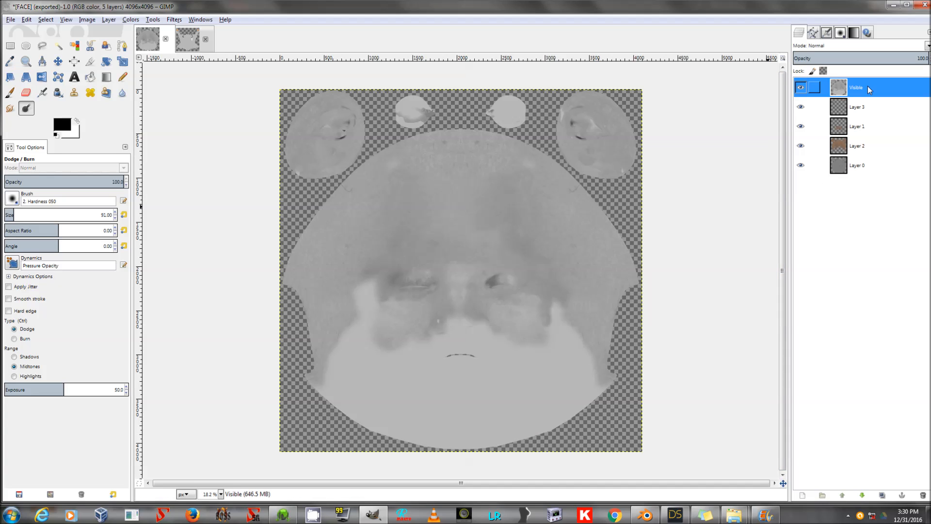
pyautogui.click(153, 20)
pyautogui.moveTo(185, 60)
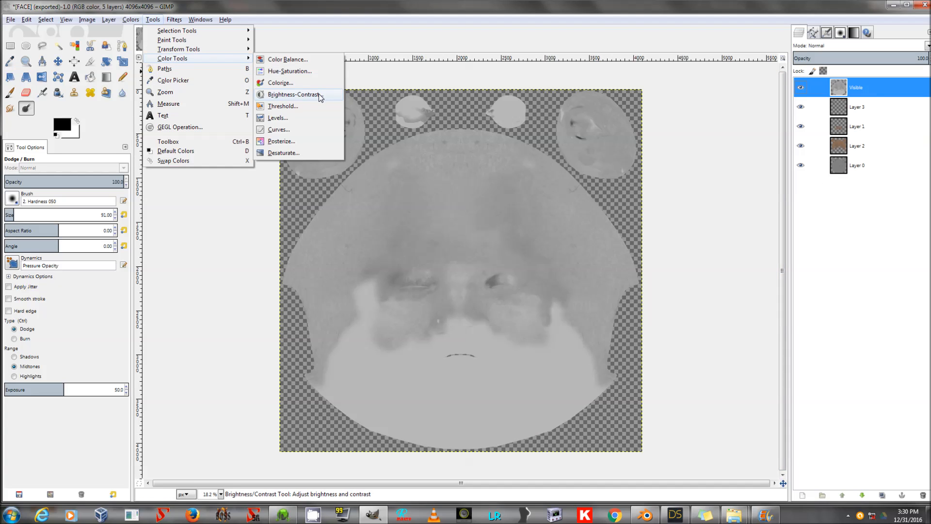
pyautogui.click(310, 94)
pyautogui.moveTo(163, 155); pyautogui.dragTo(191, 168)
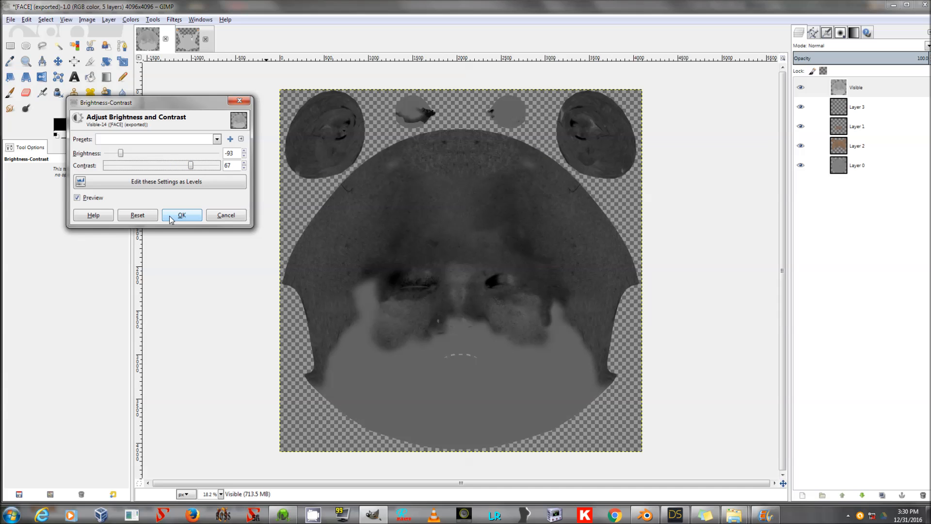
pyautogui.click(226, 215)
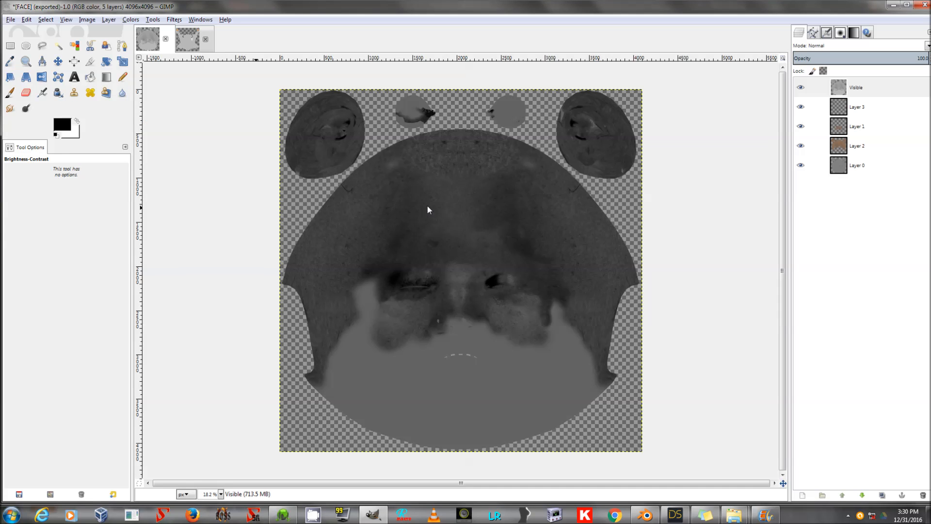
pyautogui.moveTo(430, 228)
pyautogui.mouseDown()
pyautogui.moveTo(461, 191)
pyautogui.moveTo(420, 202)
pyautogui.moveTo(485, 201)
pyautogui.mouseUp()
pyautogui.hotkey('ctrl', 'z')
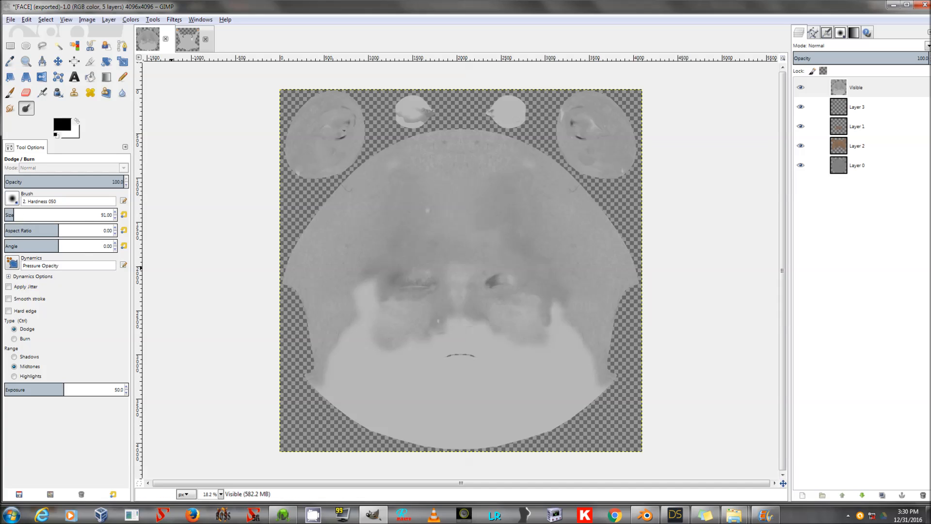
# Try dodging the forehead with a 659.53 size Hardness 025 brush, then undo all the strokes.
pyautogui.moveTo(44, 215); pyautogui.dragTo(73, 215)
pyautogui.click(12, 199)
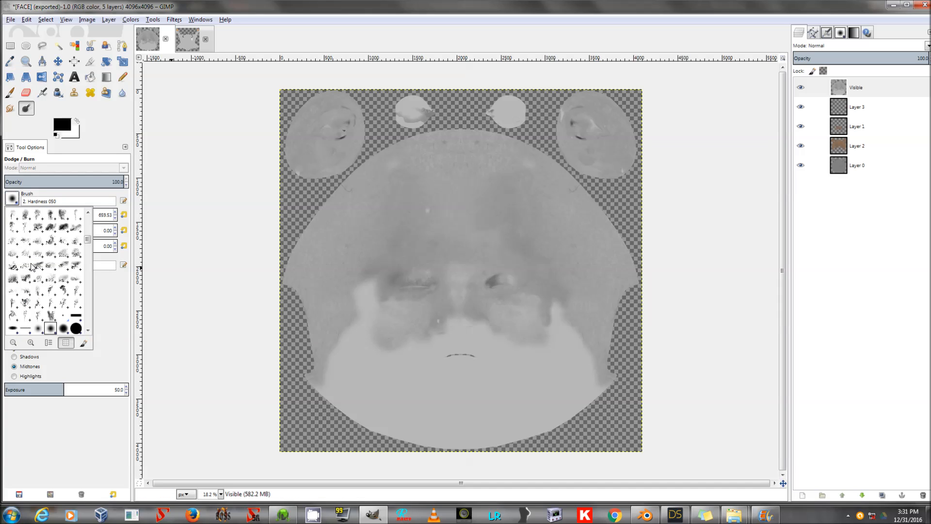
pyautogui.click(37, 329)
pyautogui.moveTo(445, 193)
pyautogui.mouseDown()
pyautogui.moveTo(418, 192)
pyautogui.moveTo(419, 217)
pyautogui.mouseUp()
pyautogui.moveTo(505, 198); pyautogui.dragTo(516, 222)
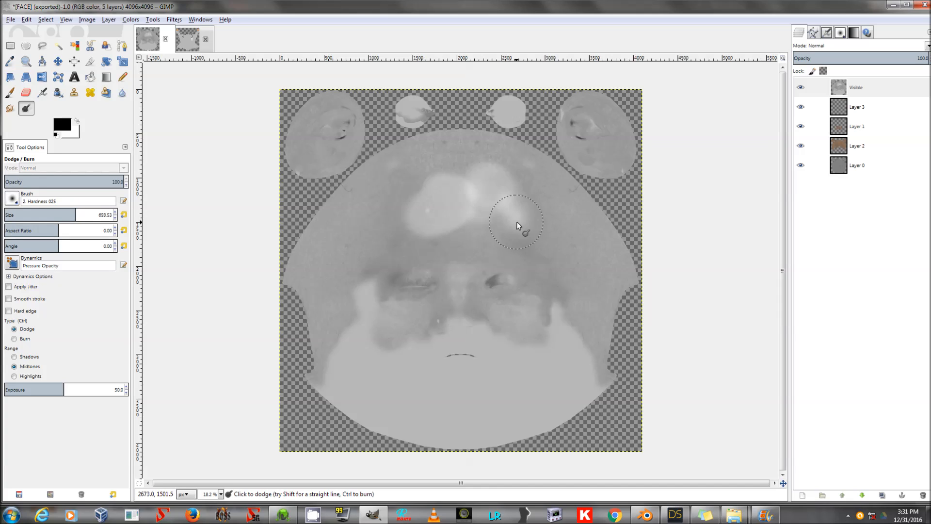
pyautogui.press('ctrl')
pyautogui.hotkey('ctrl', 'z')
pyautogui.hotkey('ctrl', 'z')
pyautogui.hotkey('ctrl', 'z')
pyautogui.hotkey('ctrl', 'z')
pyautogui.hotkey('ctrl', 'z')
pyautogui.hotkey('ctrl', 'z')
pyautogui.hotkey('ctrl', 'z')
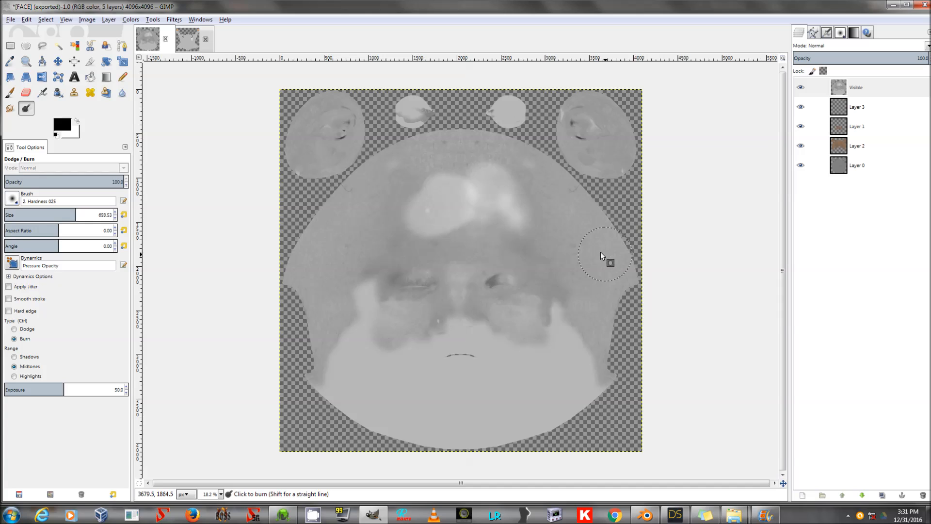
pyautogui.hotkey('ctrl', 'z')
pyautogui.hotkey('ctrl', 'z')
pyautogui.hotkey('ctrl', 'z')
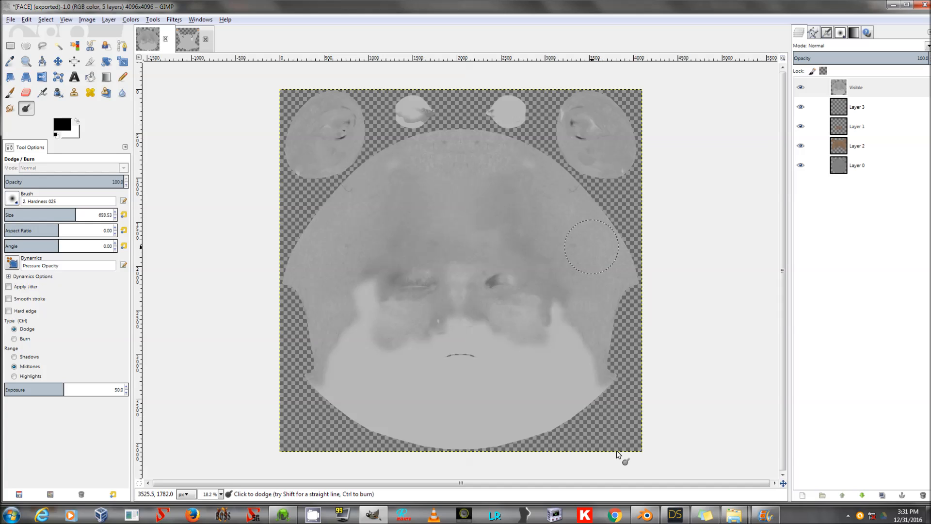
# Switch to 3D-Coat, add a new paint layer and fill it with white using the Fill tool in layer mode.
pyautogui.click(286, 519)
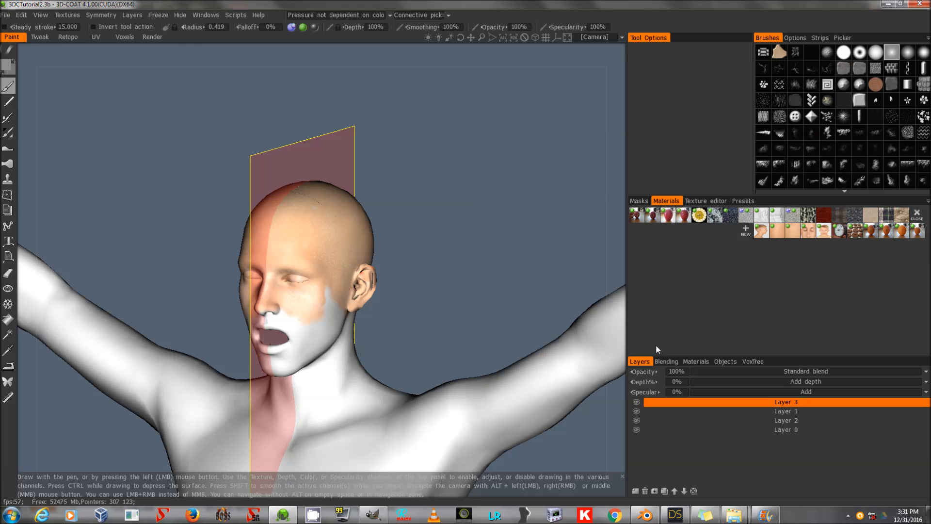
pyautogui.click(635, 491)
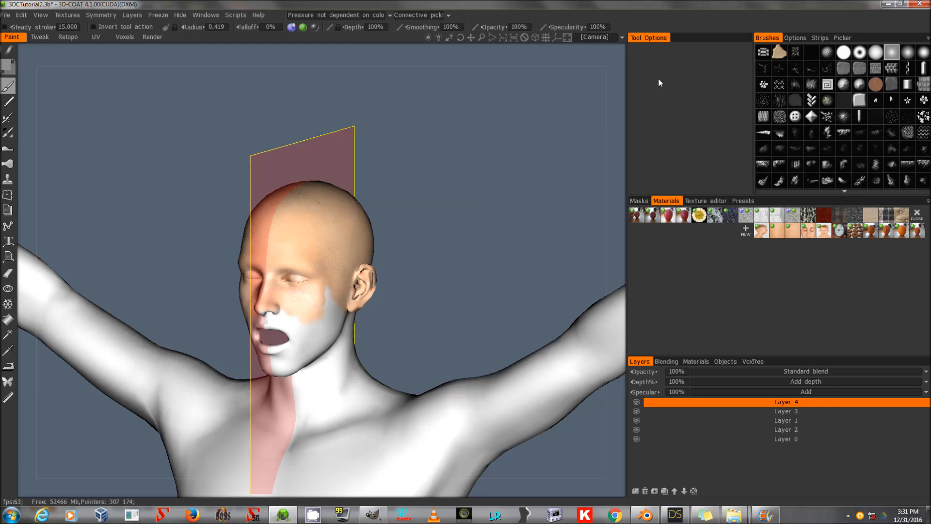
pyautogui.click(8, 321)
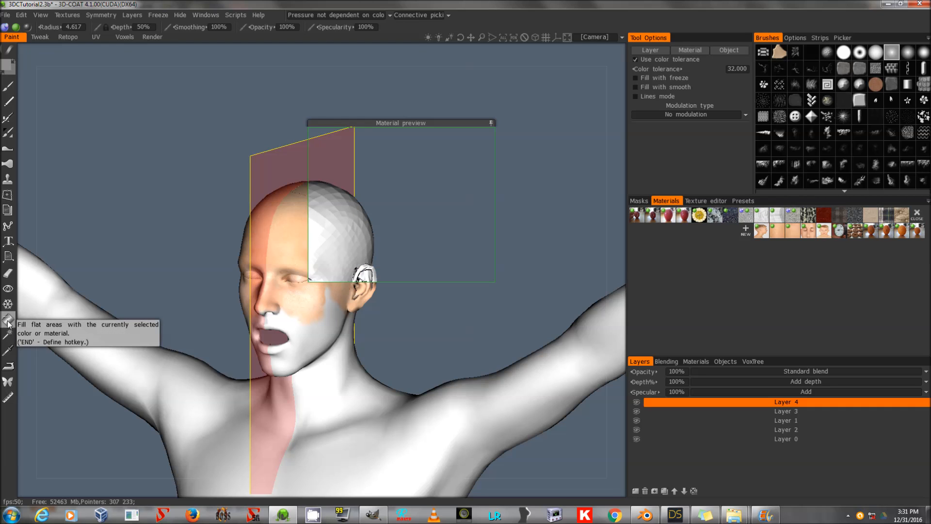
pyautogui.moveTo(414, 122); pyautogui.dragTo(344, 166)
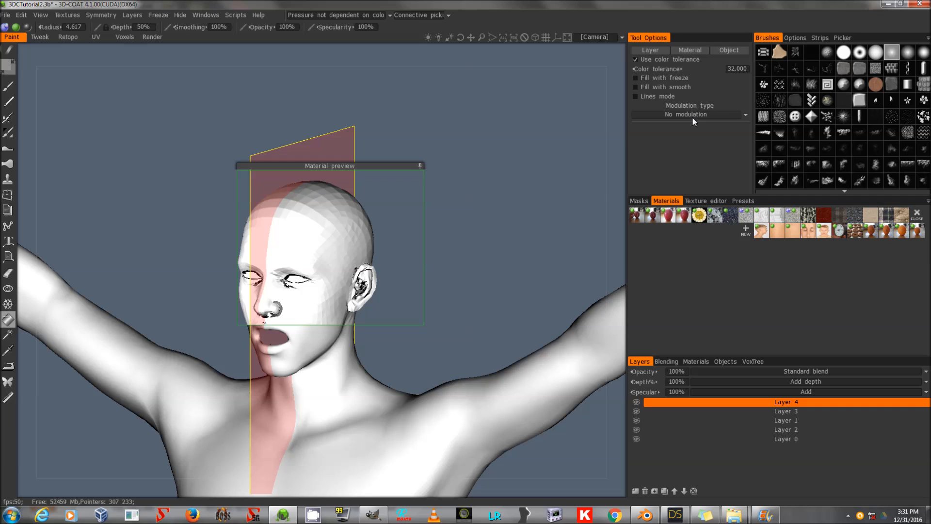
pyautogui.click(659, 50)
pyautogui.click(250, 283)
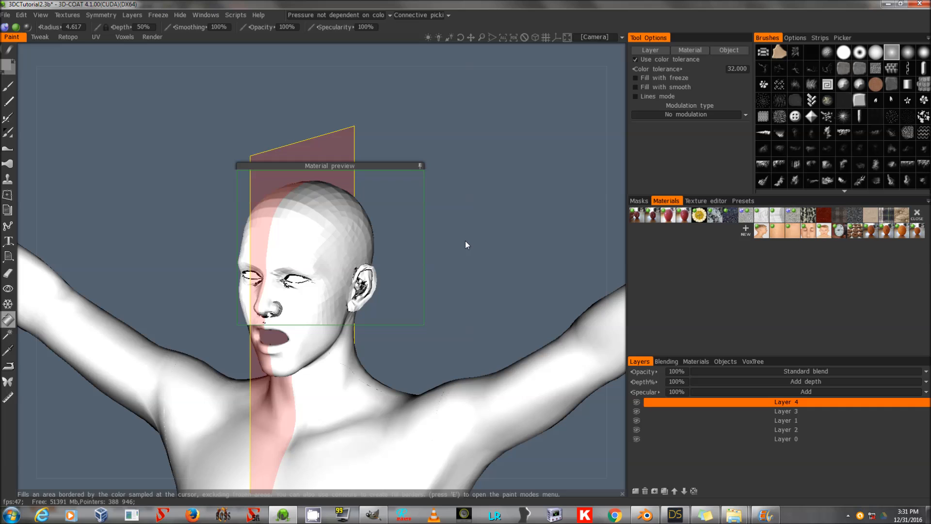
# Toggle the new white layer's visibility to compare the model with and without it.
pyautogui.click(8, 86)
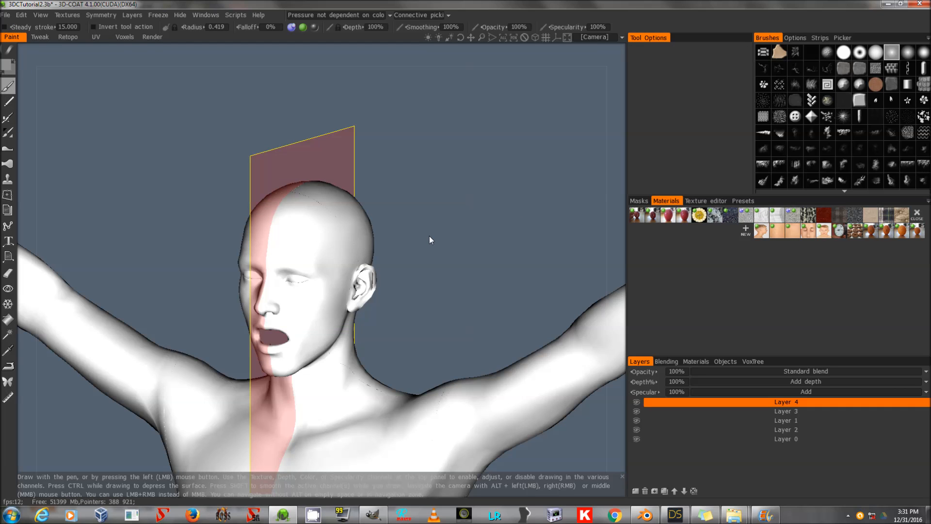
pyautogui.click(636, 402)
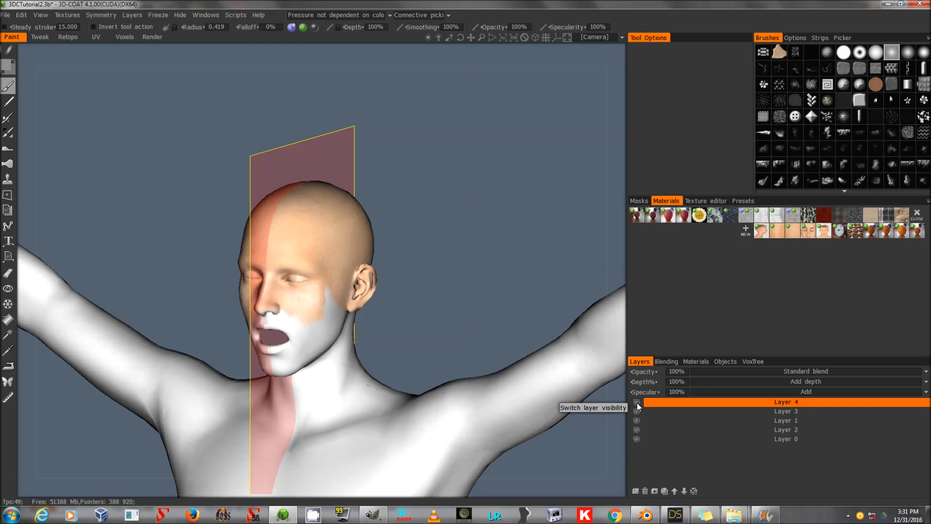
pyautogui.click(636, 402)
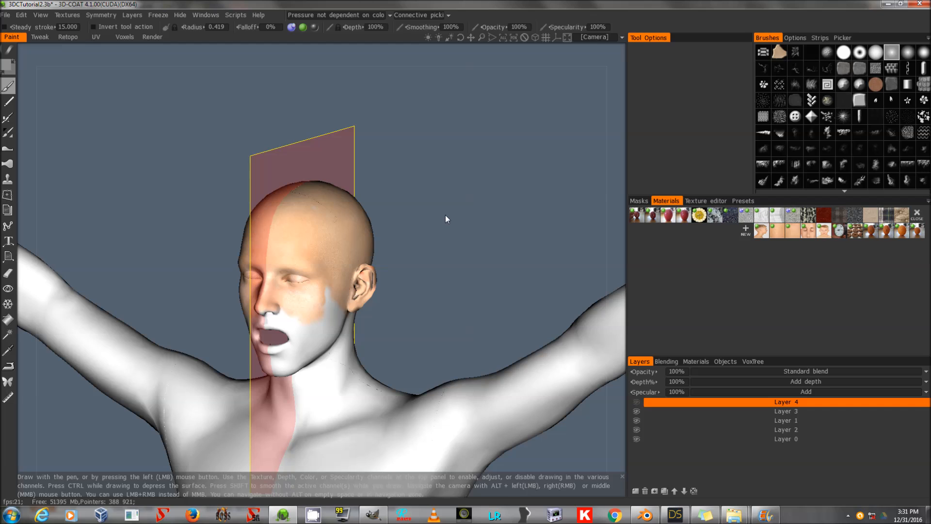
pyautogui.click(636, 402)
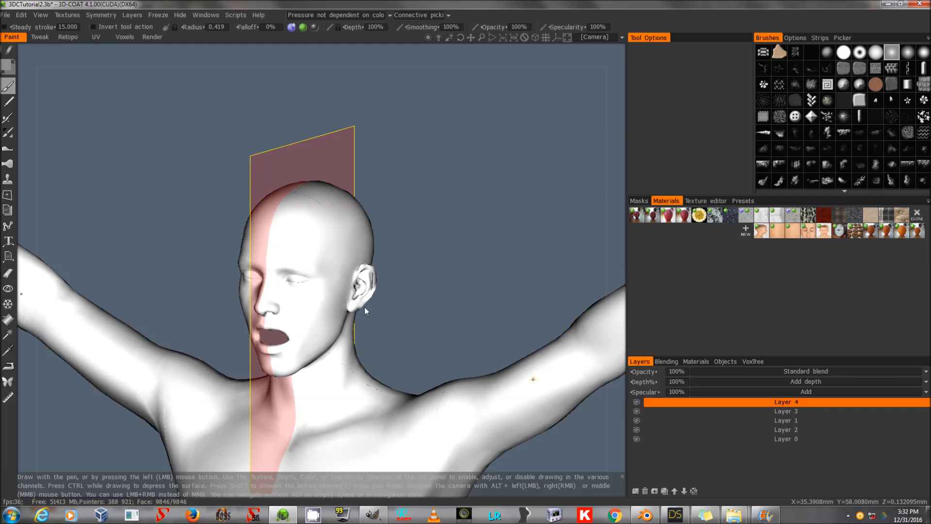
# Select the color operations tool and set the paint color to hue 205, saturation 27%, lightness 57%.
pyautogui.moveTo(481, 37); pyautogui.dragTo(481, 37)
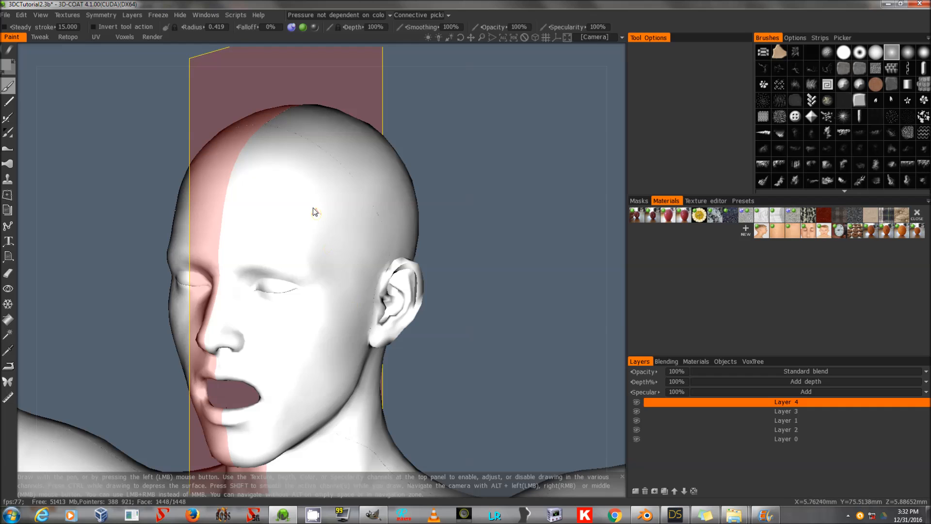
pyautogui.click(8, 132)
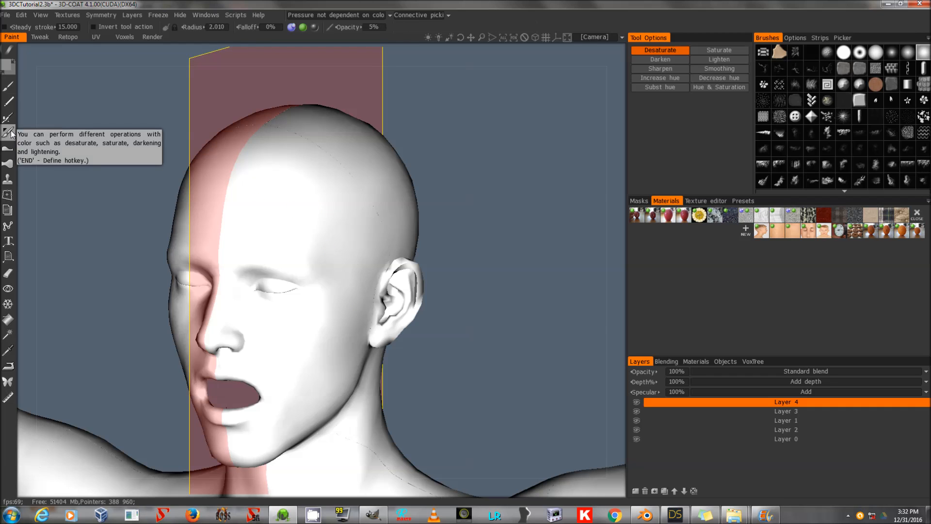
pyautogui.click(8, 66)
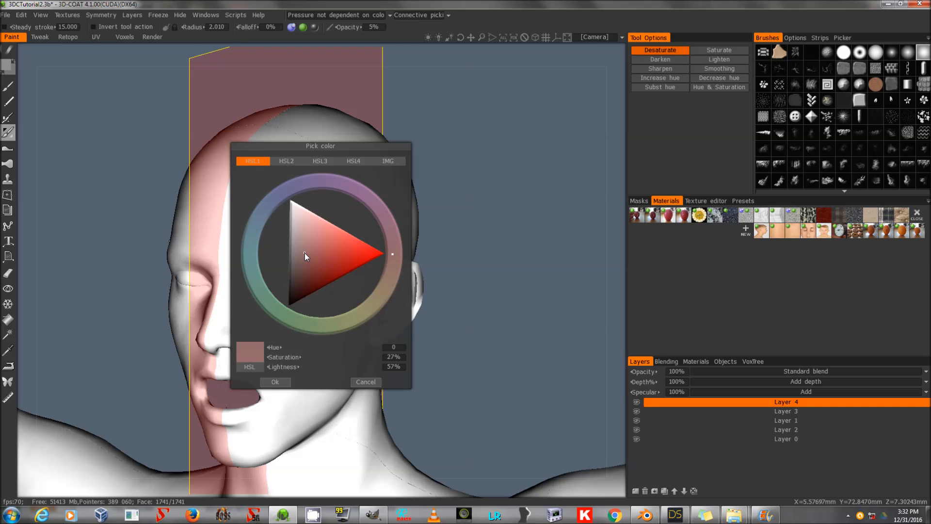
pyautogui.moveTo(253, 248); pyautogui.dragTo(257, 222)
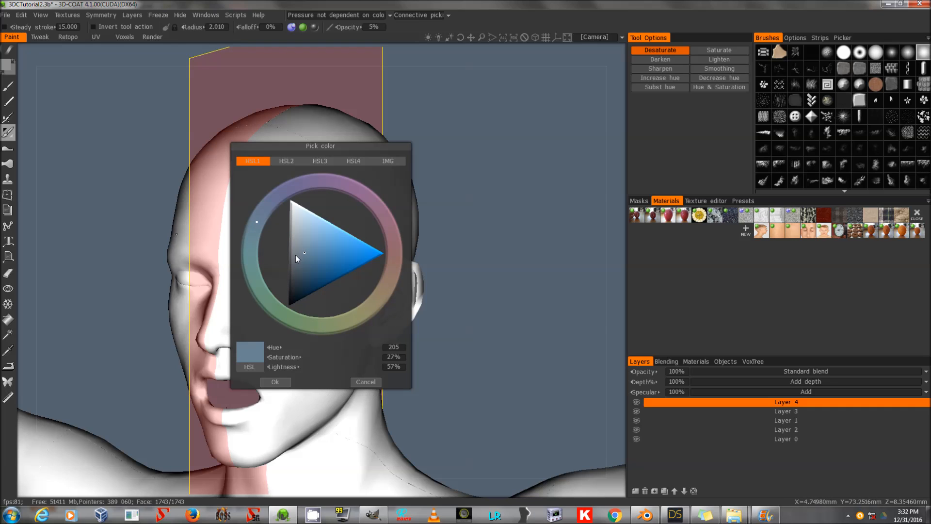
pyautogui.click(274, 381)
# Set the brush radius to 0.309, pick a soft round brush and turn off symmetry.
pyautogui.scroll(-10, 310, 211)
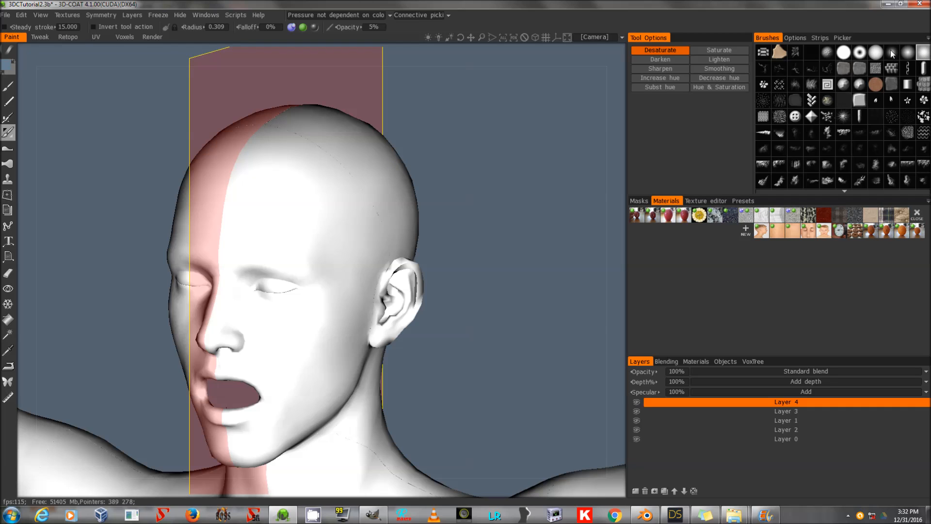
pyautogui.click(908, 52)
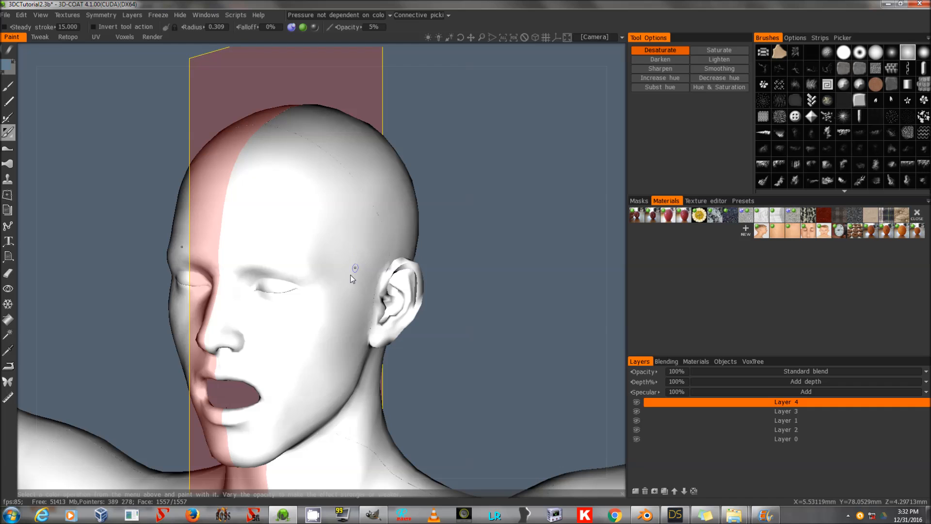
pyautogui.press('s')
pyautogui.click(329, 187)
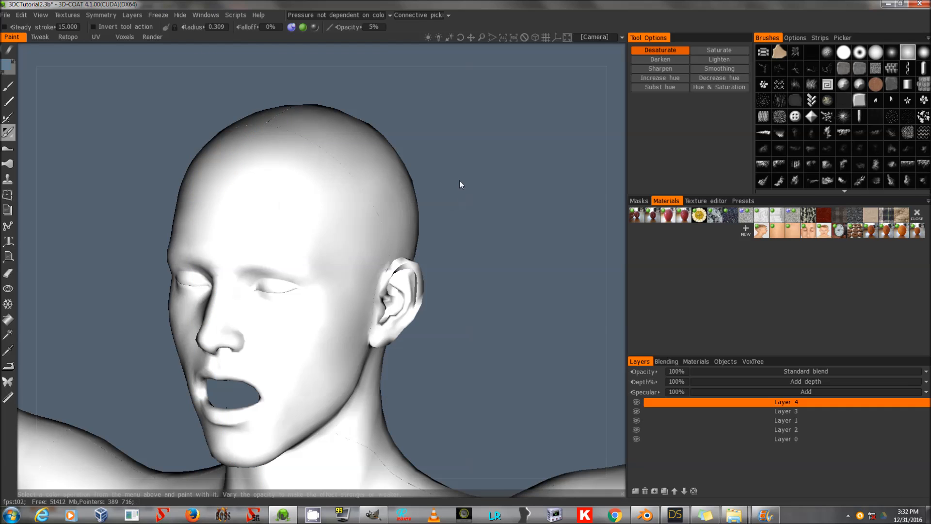
pyautogui.moveTo(447, 175); pyautogui.dragTo(567, 171)
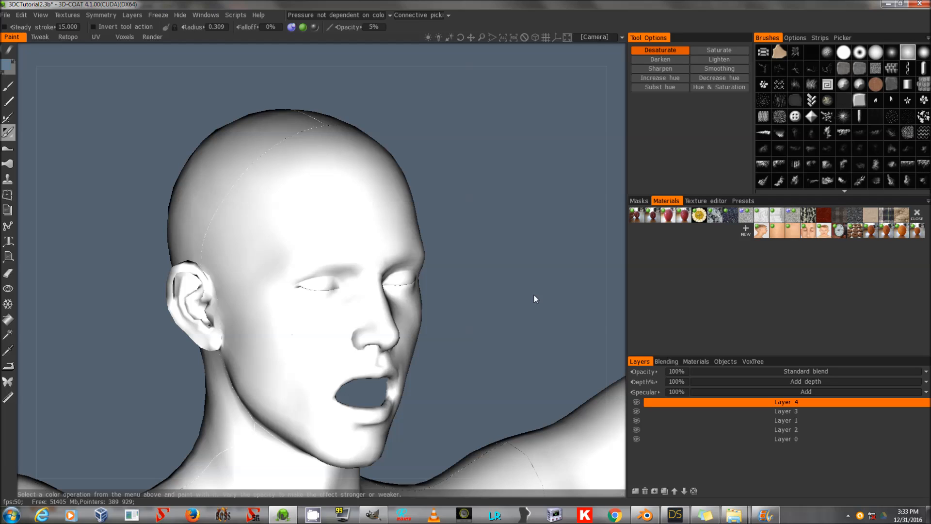
# Switch to DAZ Studio to view the textured head.
pyautogui.click(674, 515)
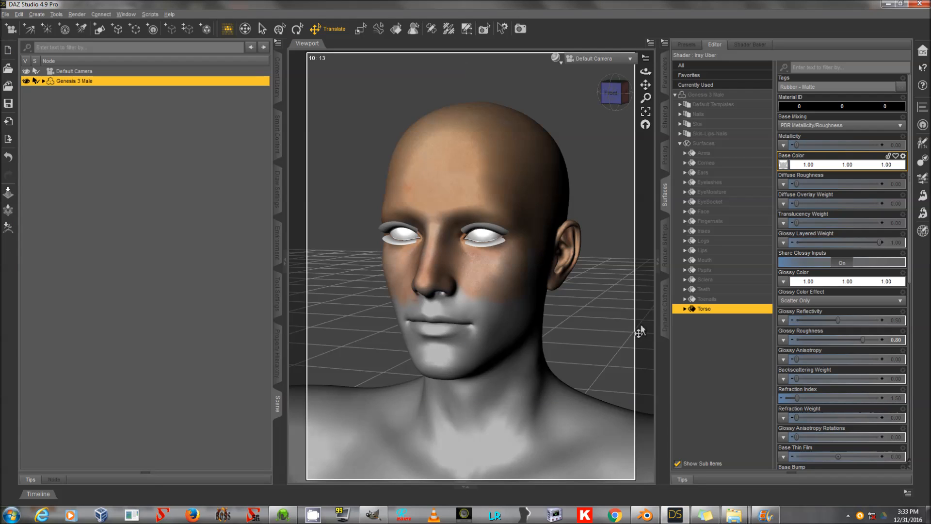
# Select the left eye and hide the figure's head mesh to expose the eyes, teeth and mouth interior.
pyautogui.moveTo(645, 72)
pyautogui.mouseDown()
pyautogui.moveTo(585, 67)
pyautogui.moveTo(660, 69)
pyautogui.moveTo(639, 80)
pyautogui.mouseUp()
pyautogui.moveTo(639, 194); pyautogui.dragTo(638, 175)
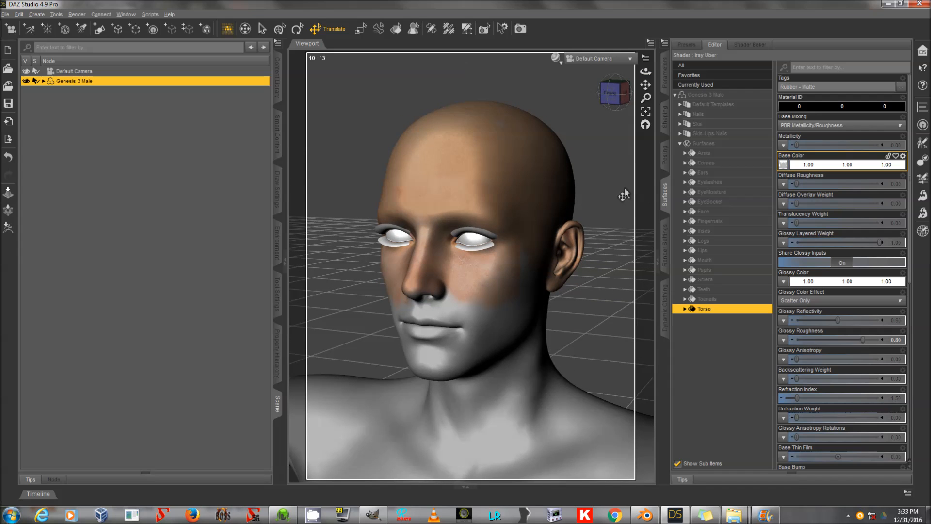
pyautogui.click(474, 247)
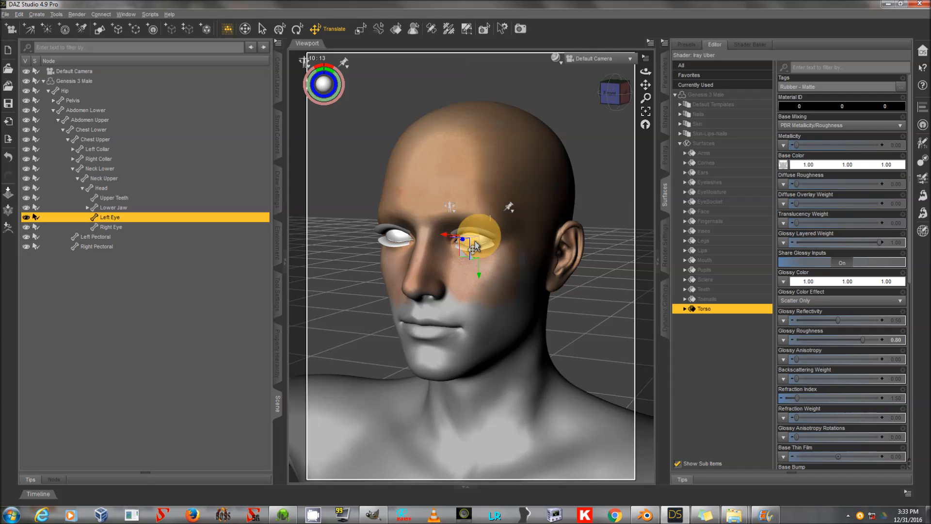
pyautogui.click(27, 188)
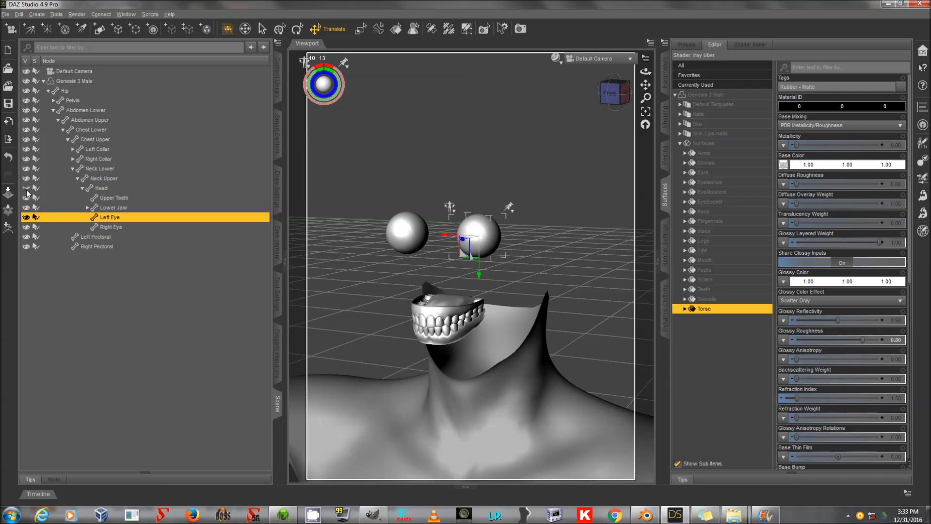
pyautogui.click(27, 188)
pyautogui.click(27, 189)
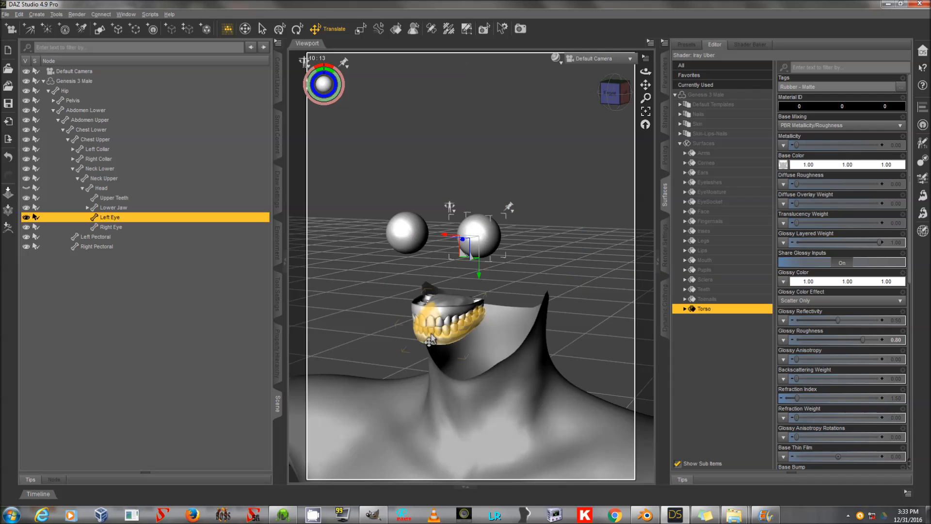
# Select the Head node and set its Mouth Open and Mouth Open Wide pose controls to 100%.
pyautogui.click(143, 188)
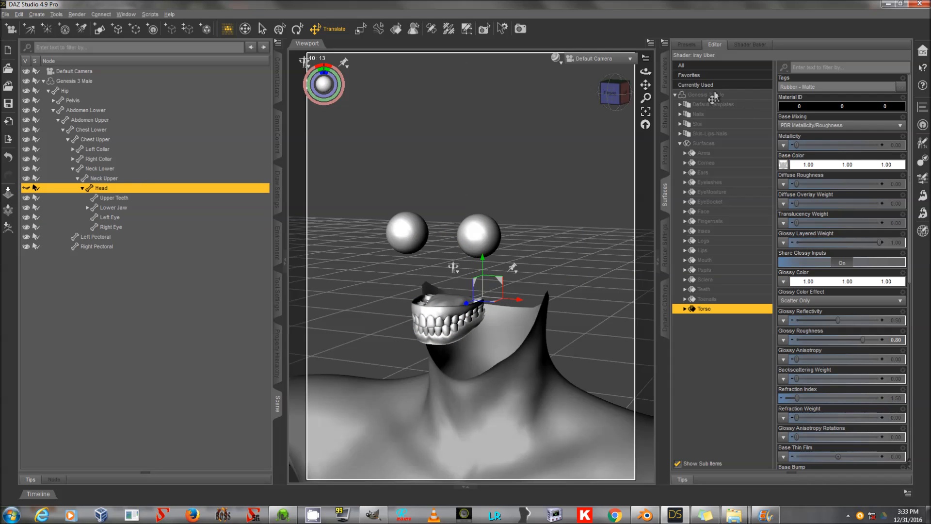
pyautogui.click(669, 76)
pyautogui.click(709, 164)
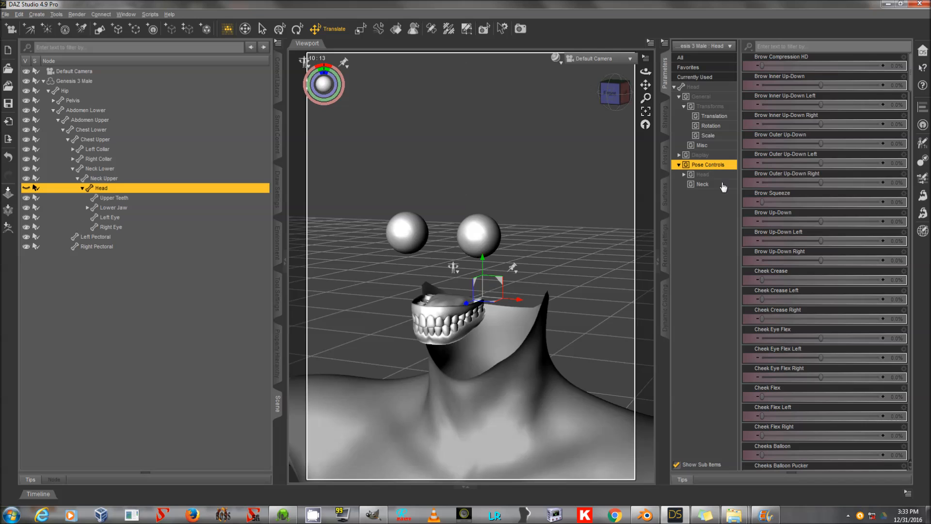
pyautogui.click(683, 174)
pyautogui.click(708, 223)
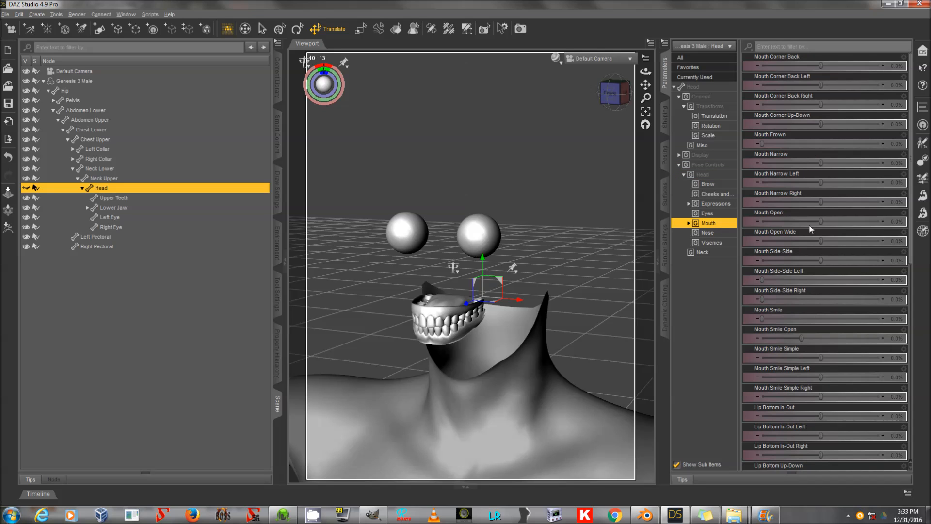
pyautogui.moveTo(830, 221); pyautogui.dragTo(880, 221)
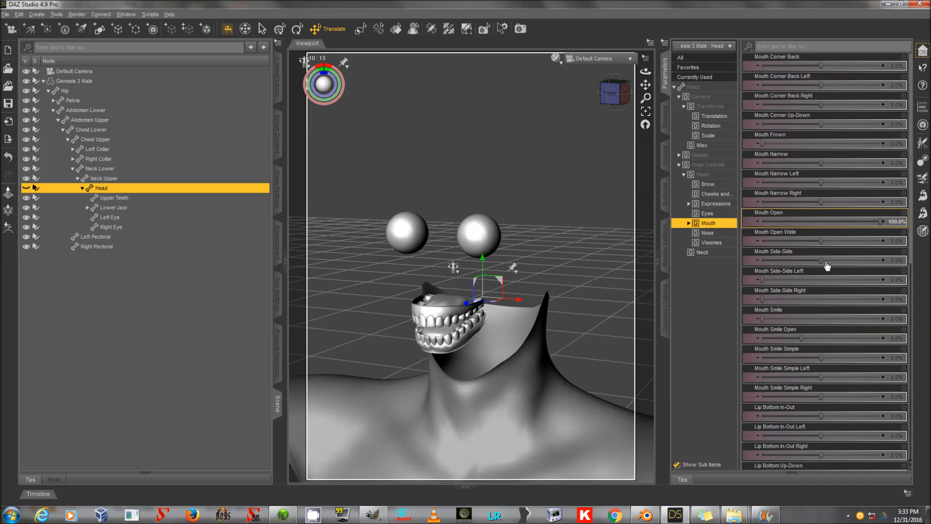
pyautogui.moveTo(823, 239); pyautogui.dragTo(880, 239)
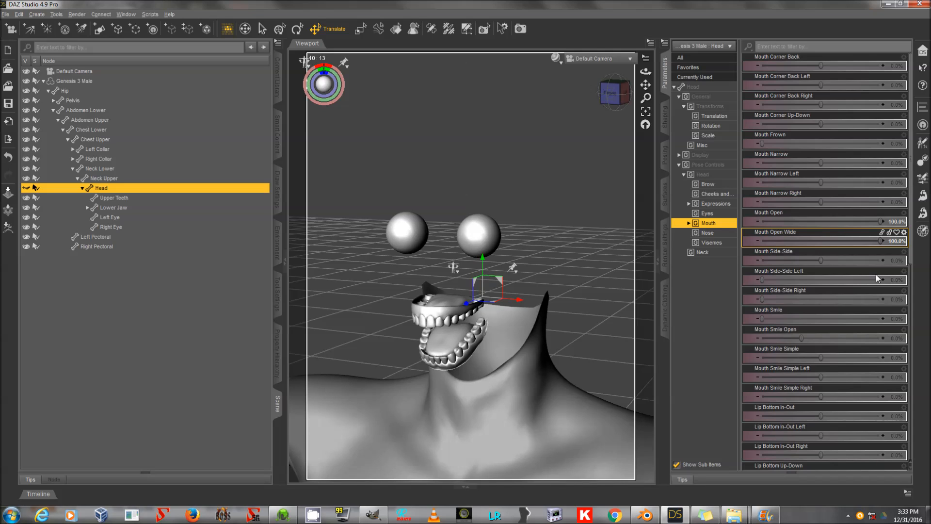
# Select the first tongue segment and set its Bend to -10.
pyautogui.click(438, 342)
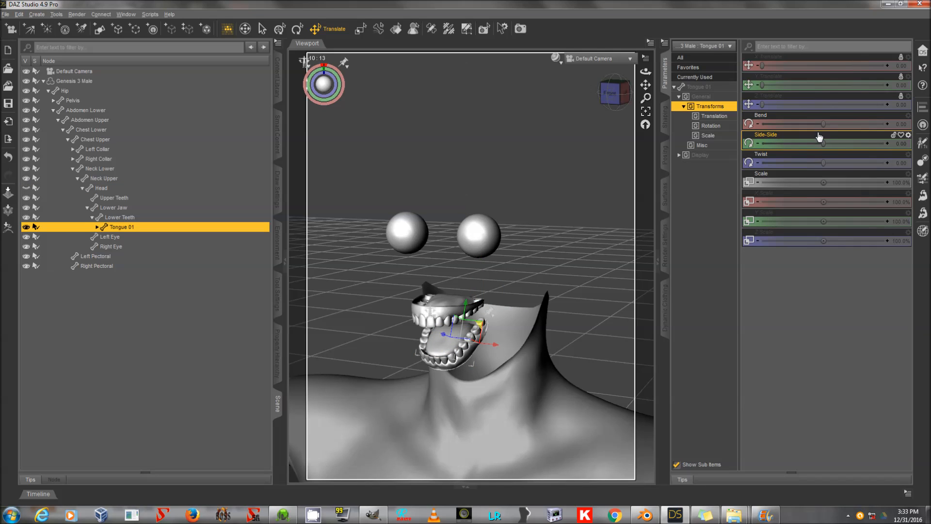
pyautogui.moveTo(823, 123); pyautogui.dragTo(616, 153)
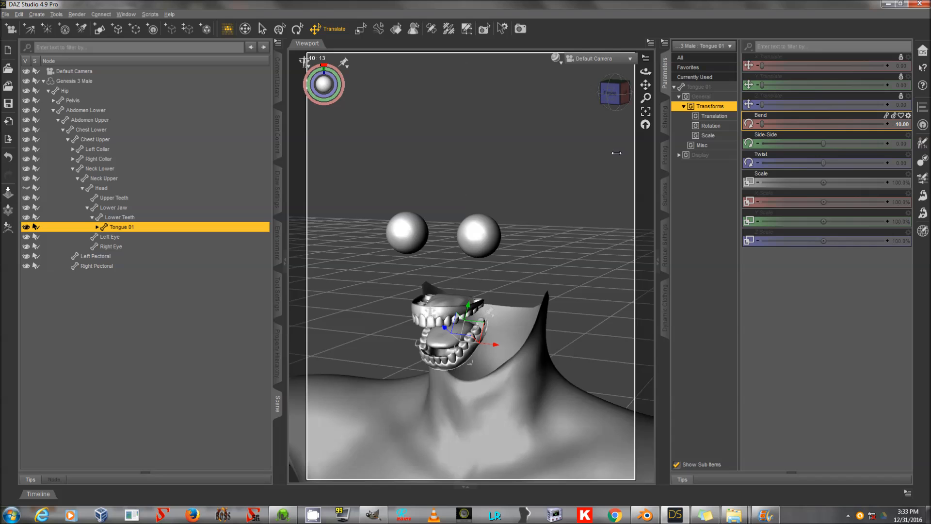
# Expand the tongue's segment hierarchy and orbit around the open mouth to inspect the tongue.
pyautogui.moveTo(645, 71); pyautogui.dragTo(623, 137)
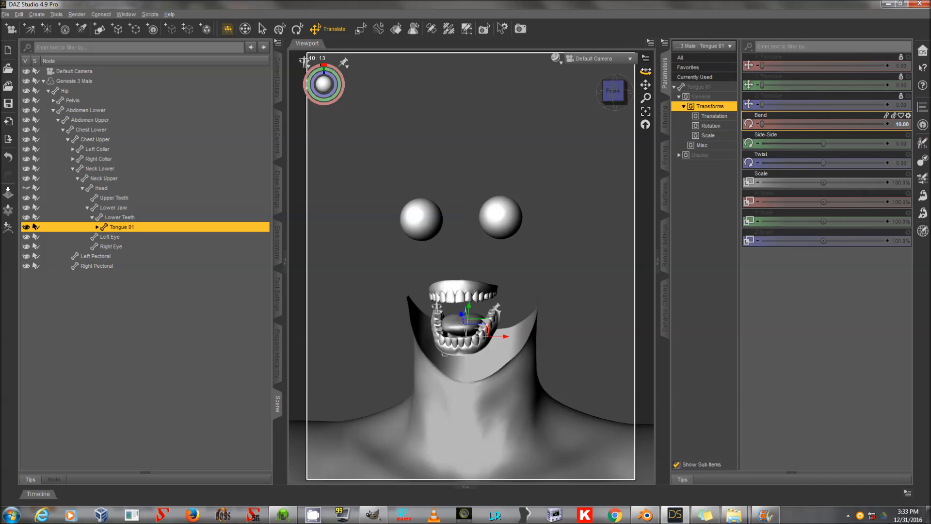
pyautogui.doubleClick(144, 230)
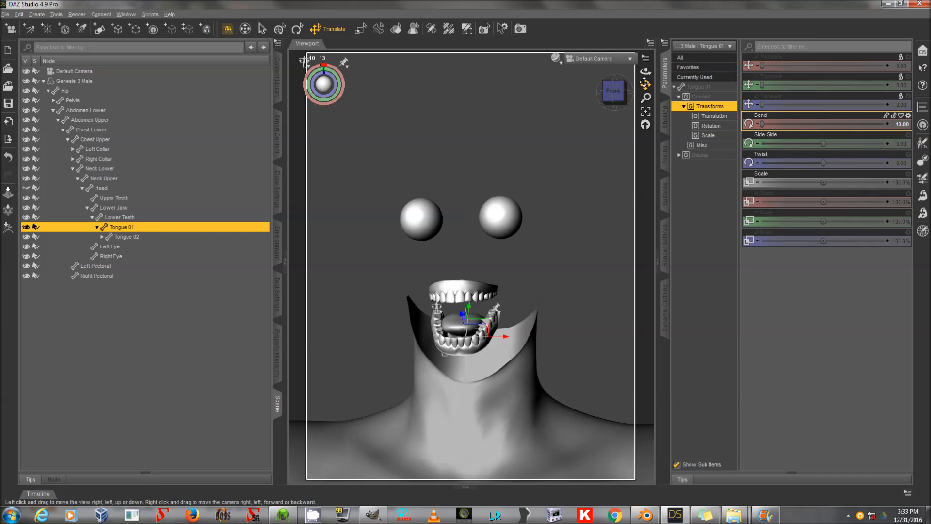
pyautogui.moveTo(645, 72); pyautogui.dragTo(698, 88)
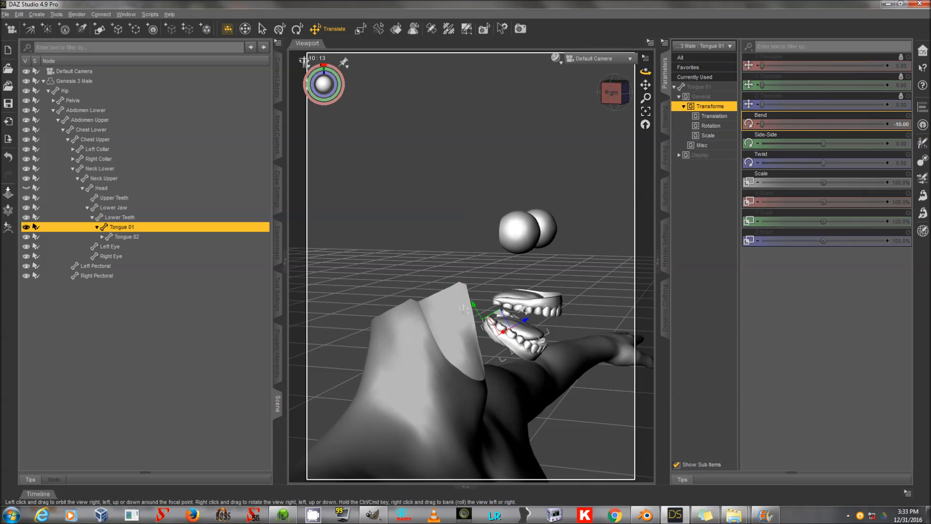
pyautogui.moveTo(646, 71); pyautogui.dragTo(595, 153)
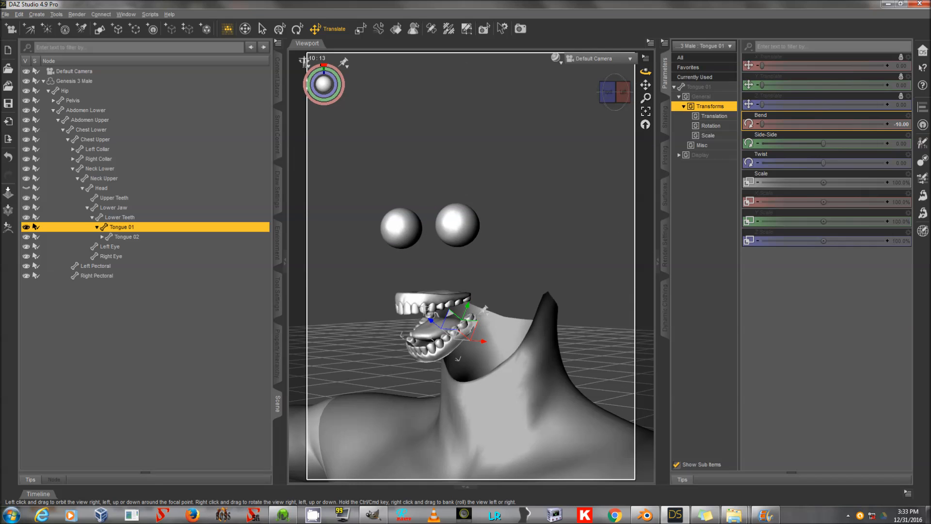